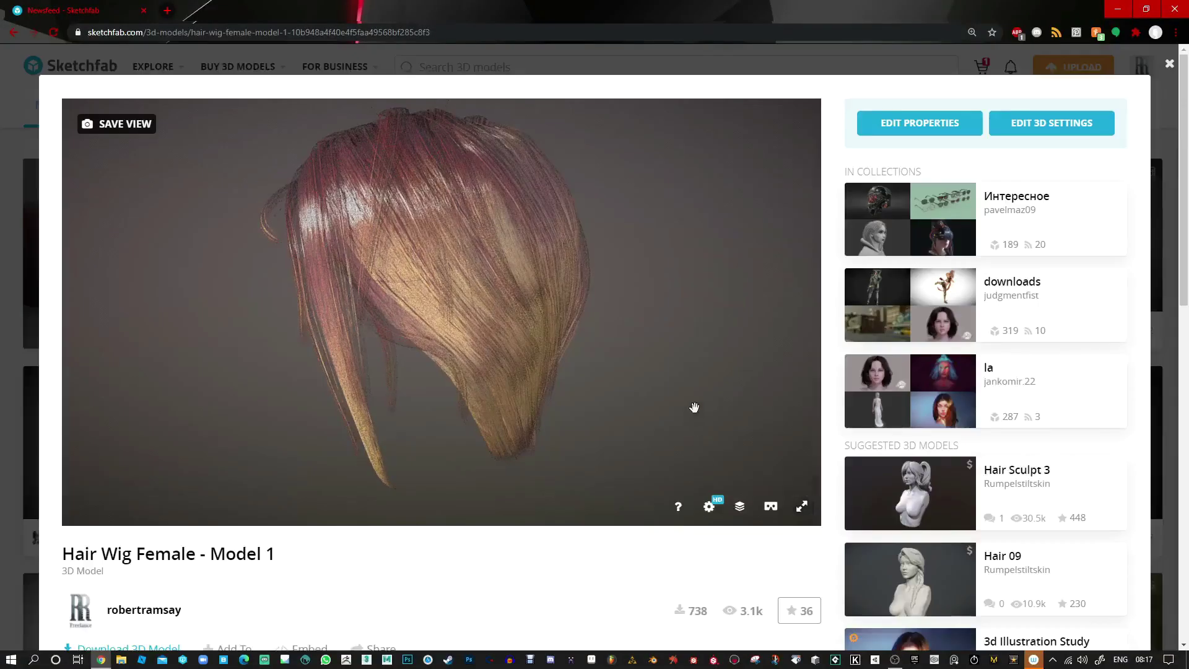
- Scroll down the Hair Wig Female - Model 1 page to reach the Download 3D Model button
scroll(473, 584, down, 2)
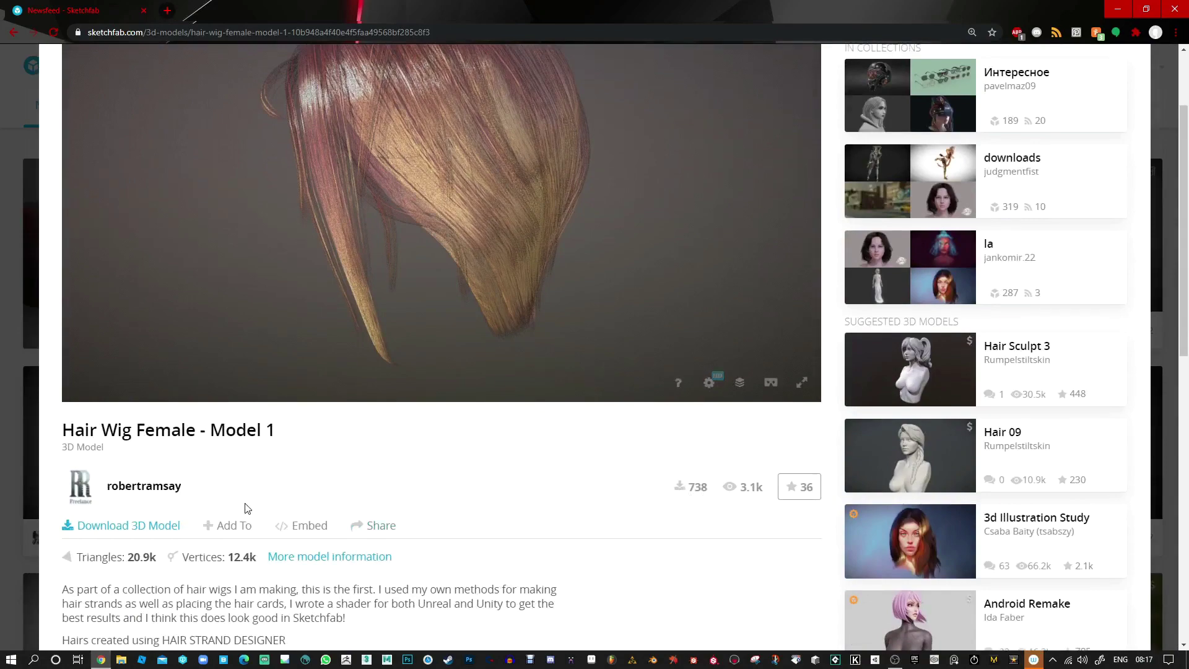
scroll(245, 507, down, 2)
- Download the wig's original fbx format and show the downloaded model folder in File Explorer
click(126, 401)
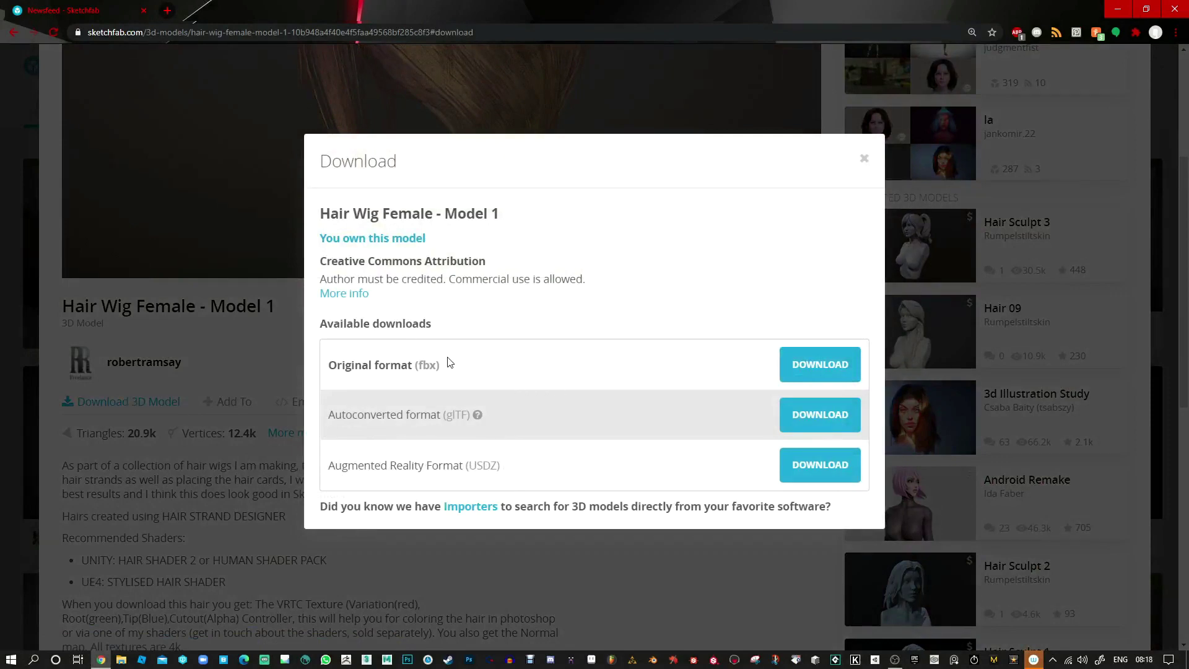
click(832, 370)
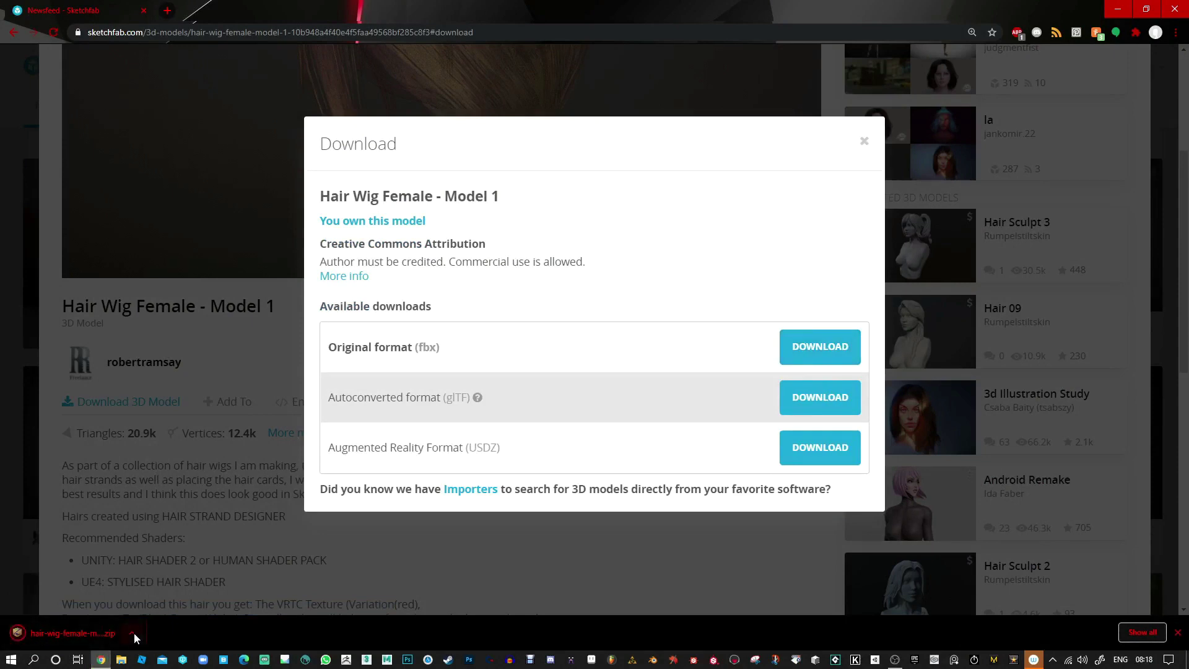
click(133, 638)
click(161, 595)
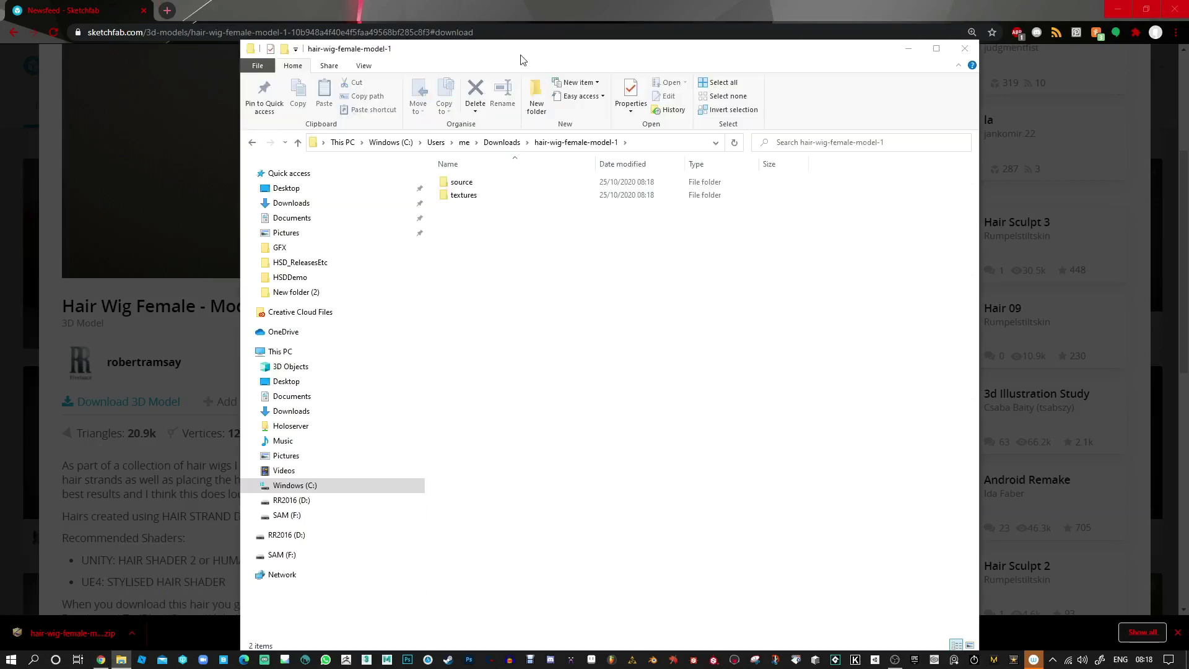
drag(523, 57, 669, 46)
click(608, 171)
- Browse the wig's textures and source folders, then bring Chrome back to the front
double_click(607, 184)
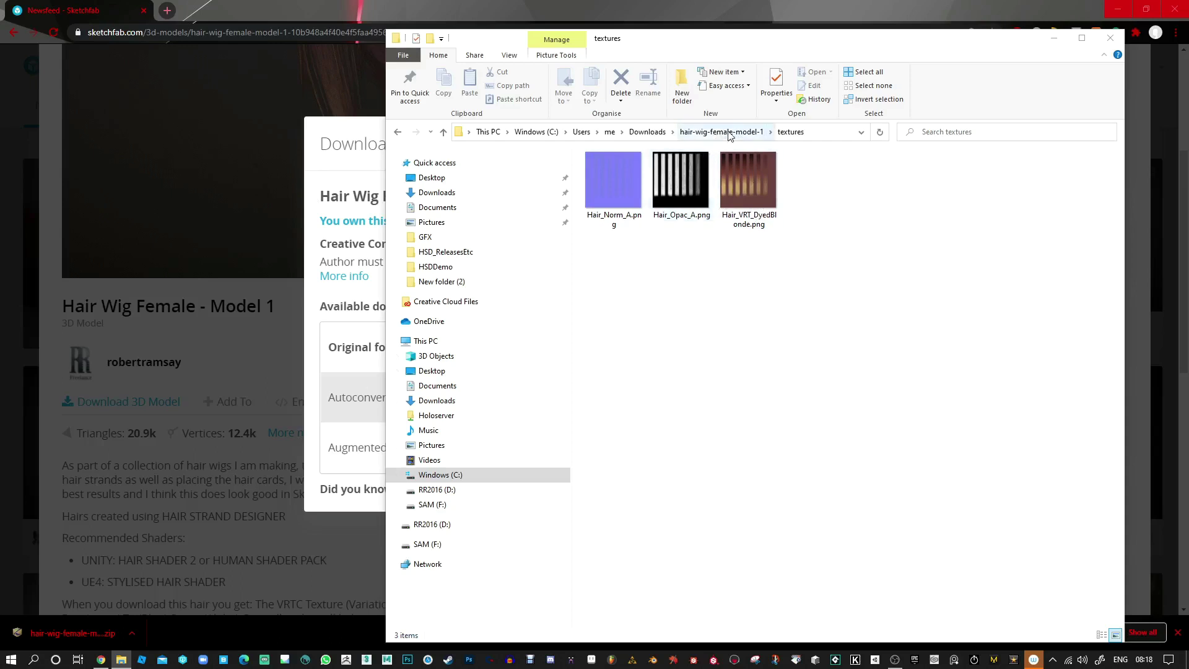
click(715, 132)
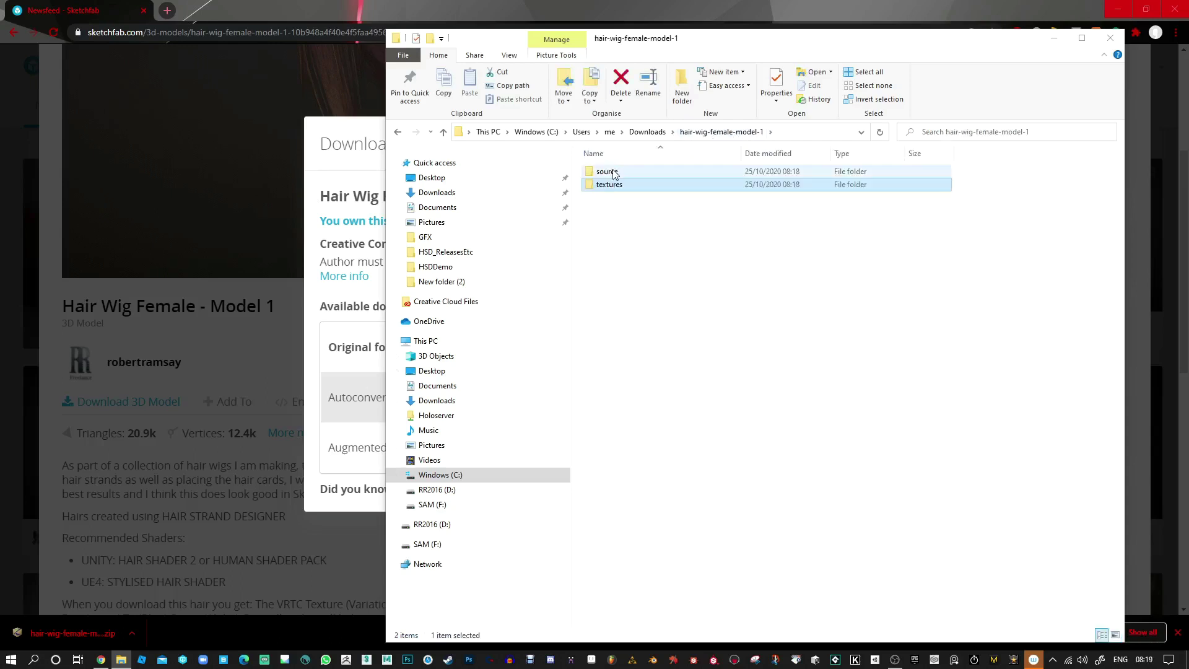
double_click(610, 173)
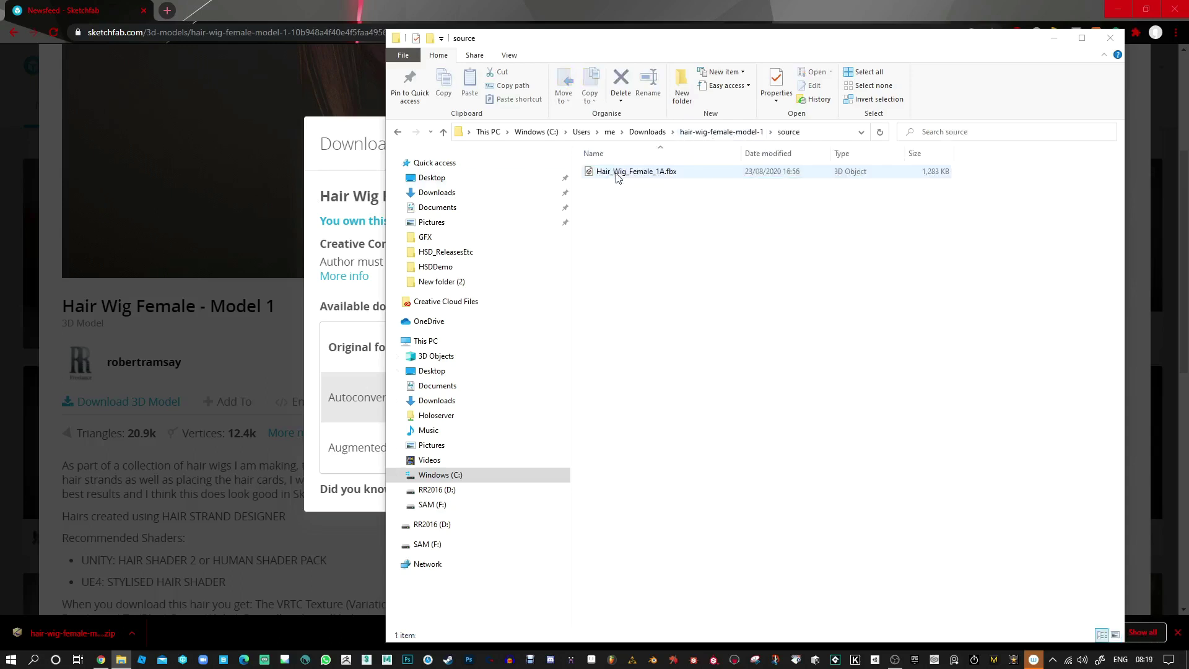
drag(920, 41, 840, 48)
click(598, 28)
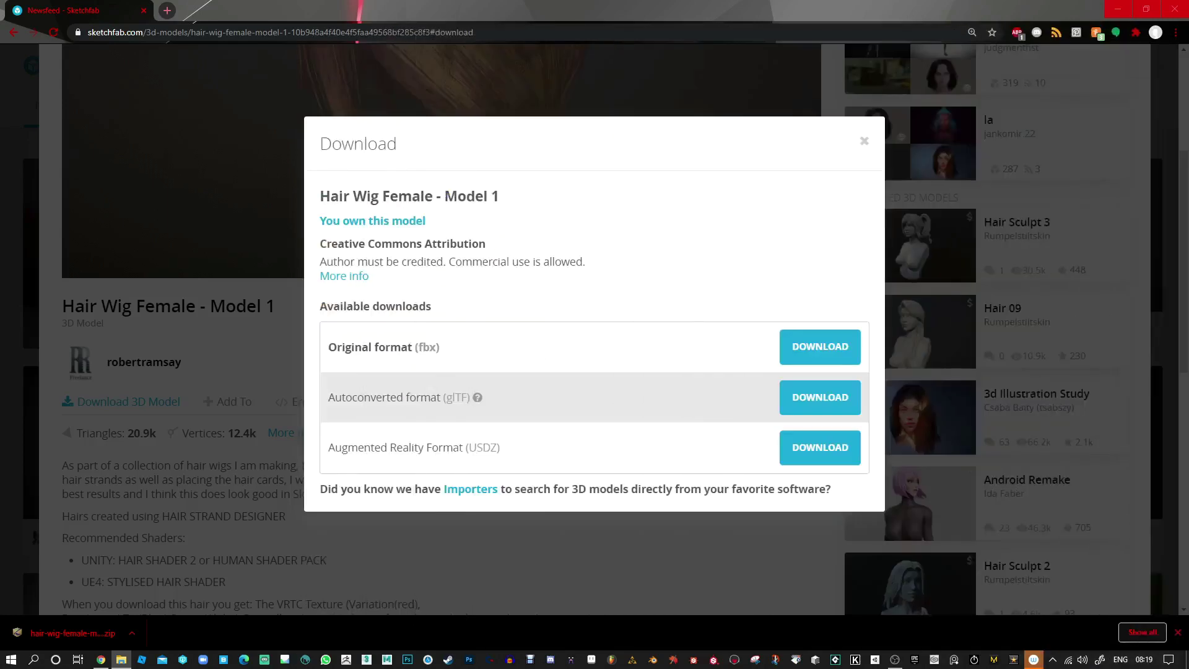
- Close Sketchfab's Download dialog, minimize Chrome and launch Marmoset Toolbag
click(865, 141)
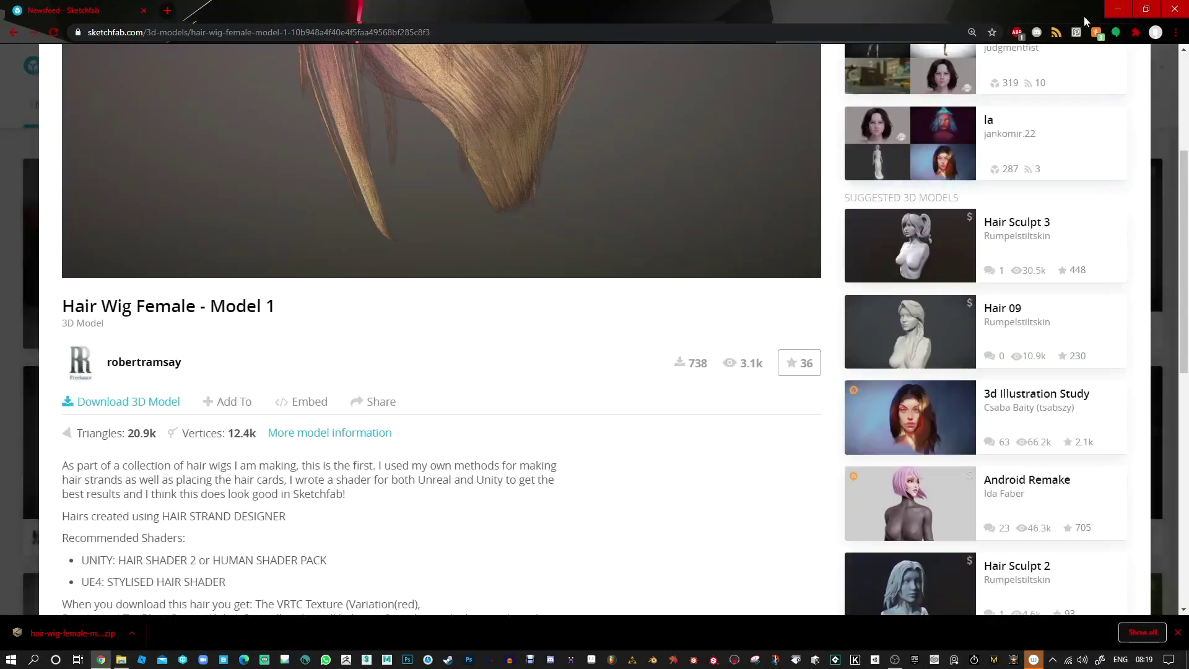
click(1123, 10)
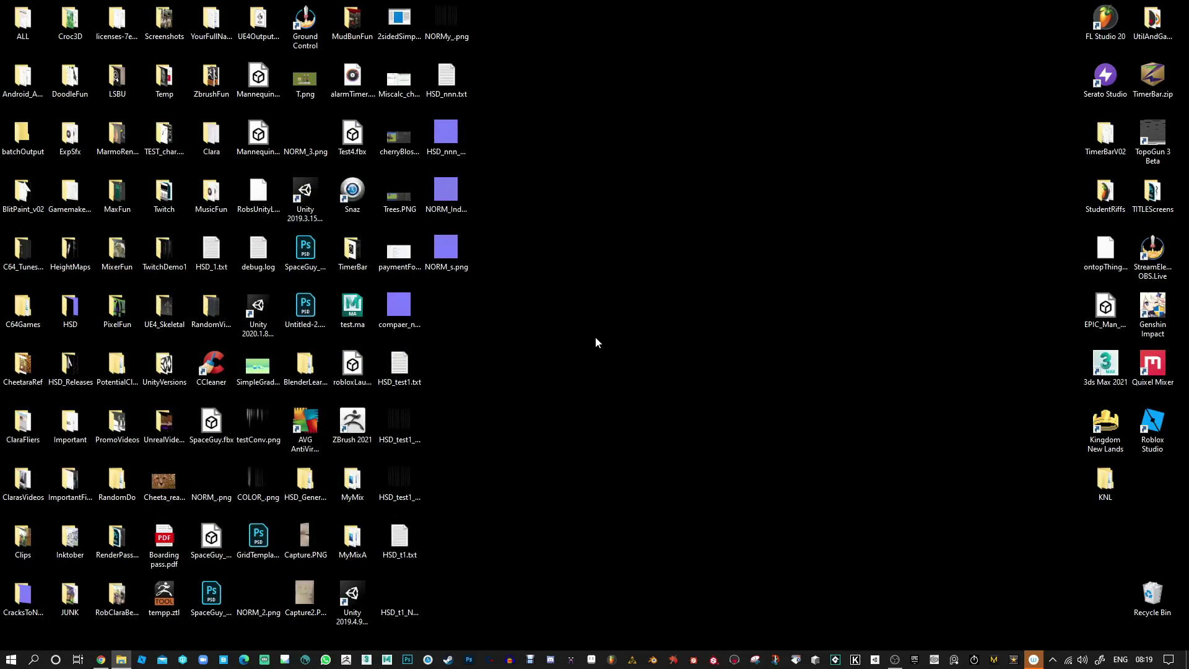
click(737, 659)
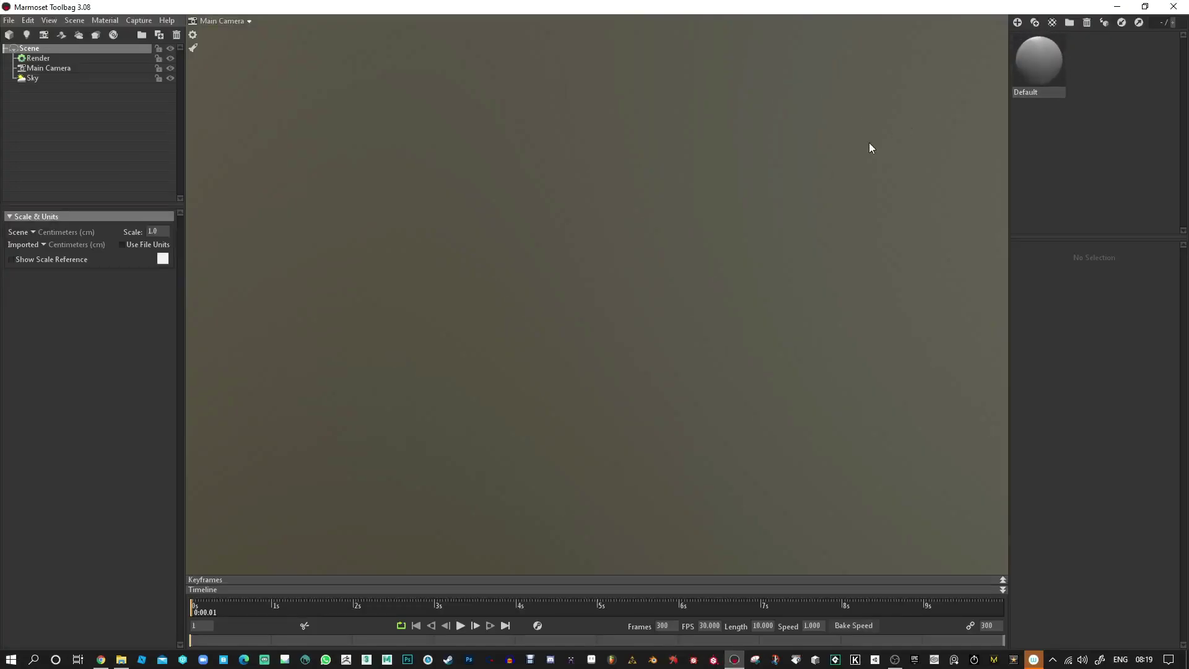
- Drag Hair_Wig_Female_1A.fbx from the source folder into the Toolbag viewport
key(super+e)
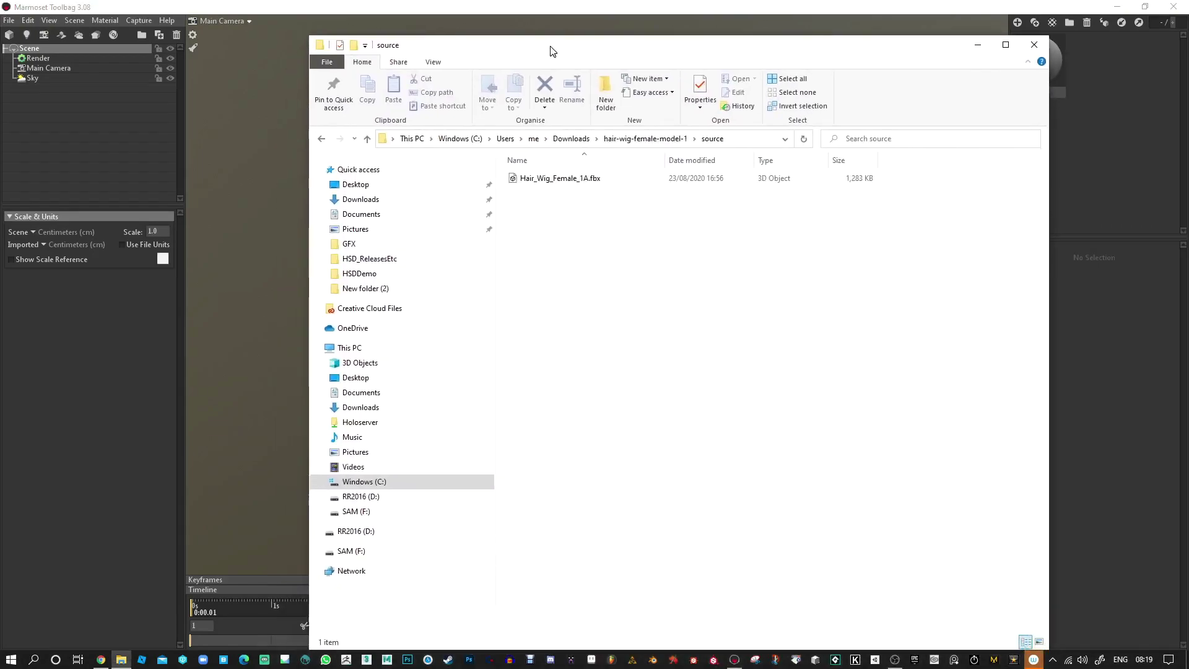
drag(553, 51, 805, 49)
drag(752, 181, 382, 191)
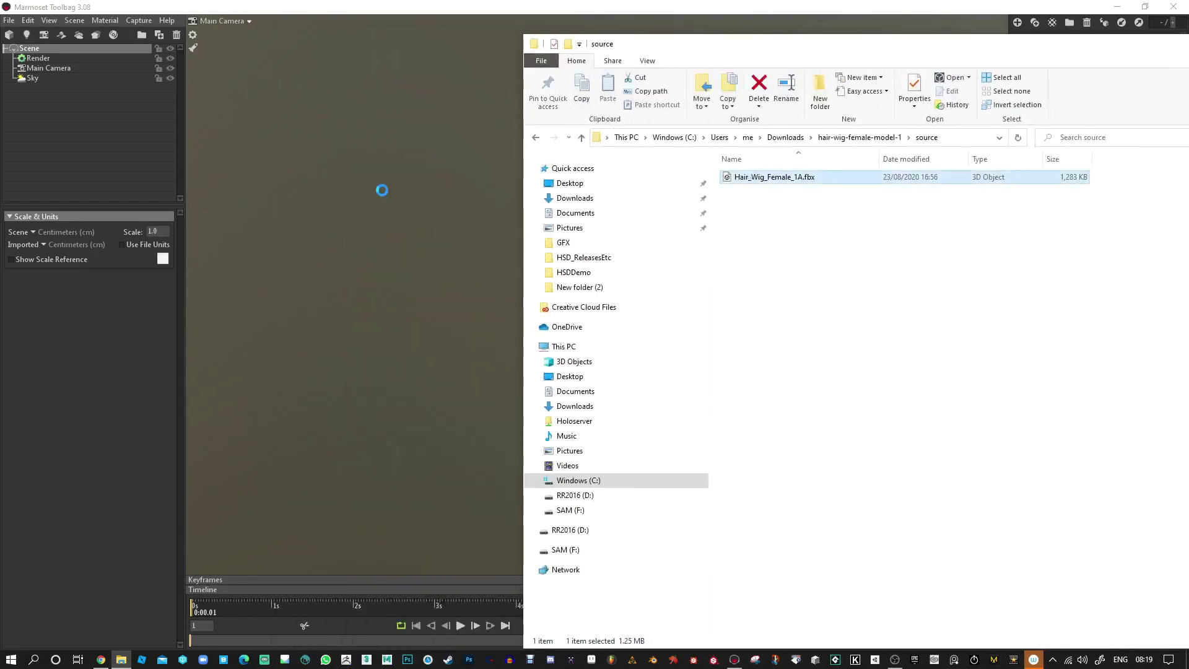
drag(810, 47, 440, 345)
- Set the TEST material's transparency alpha map channel to R
click(876, 336)
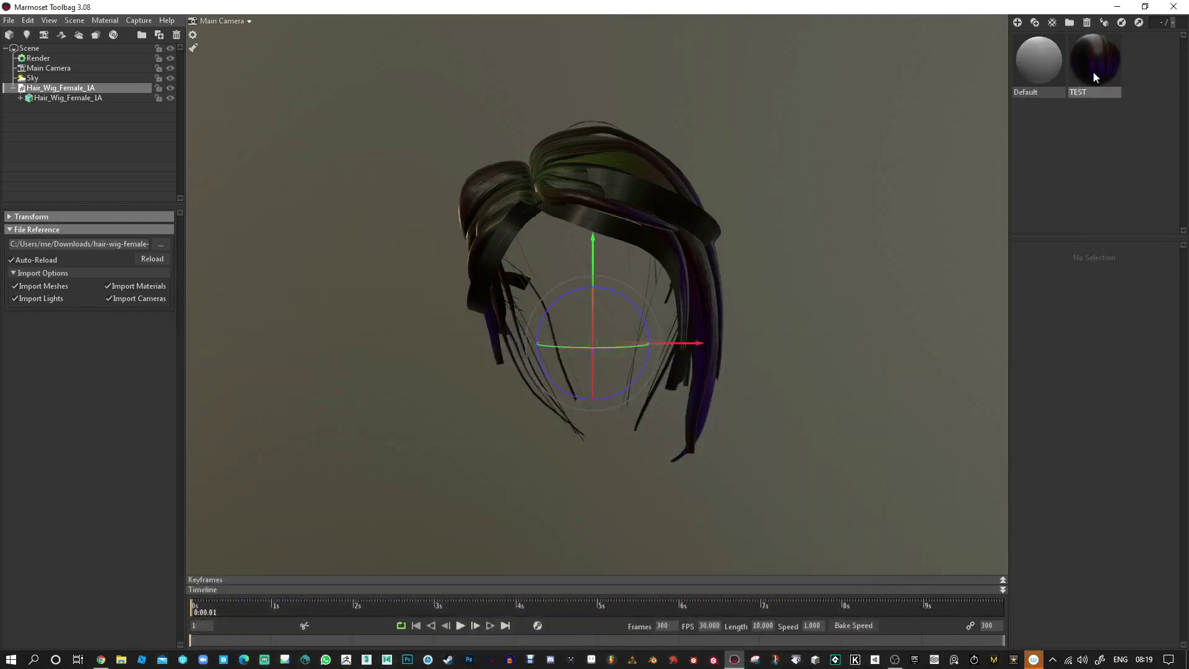
click(1094, 66)
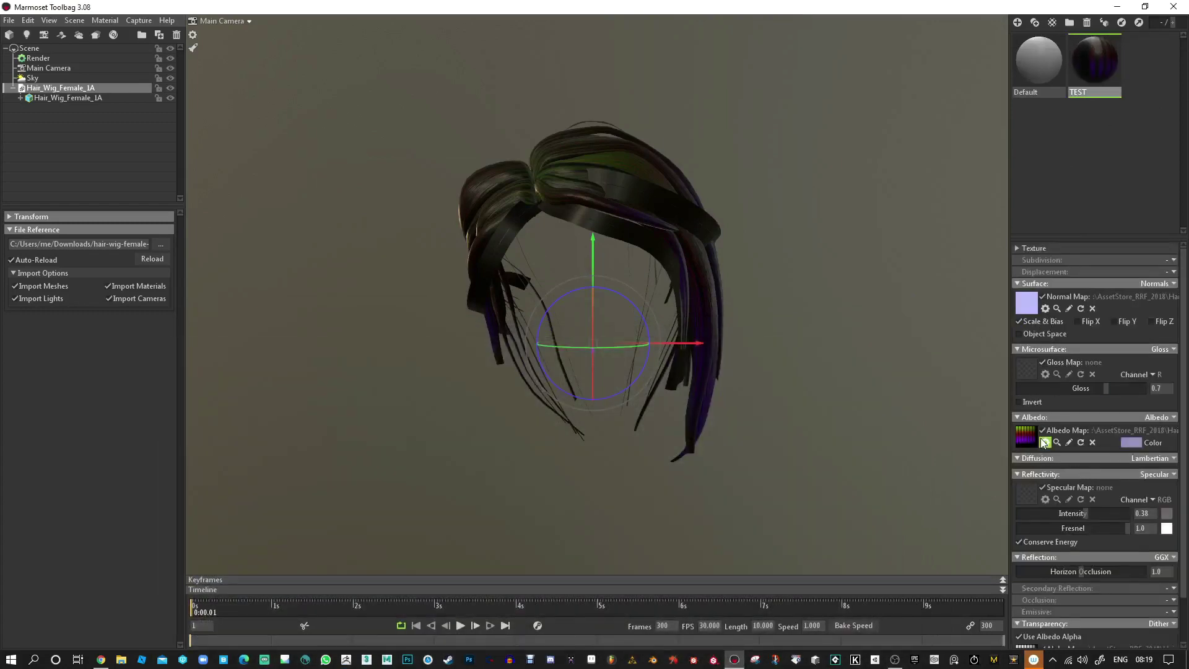
scroll(1048, 495, down, 2)
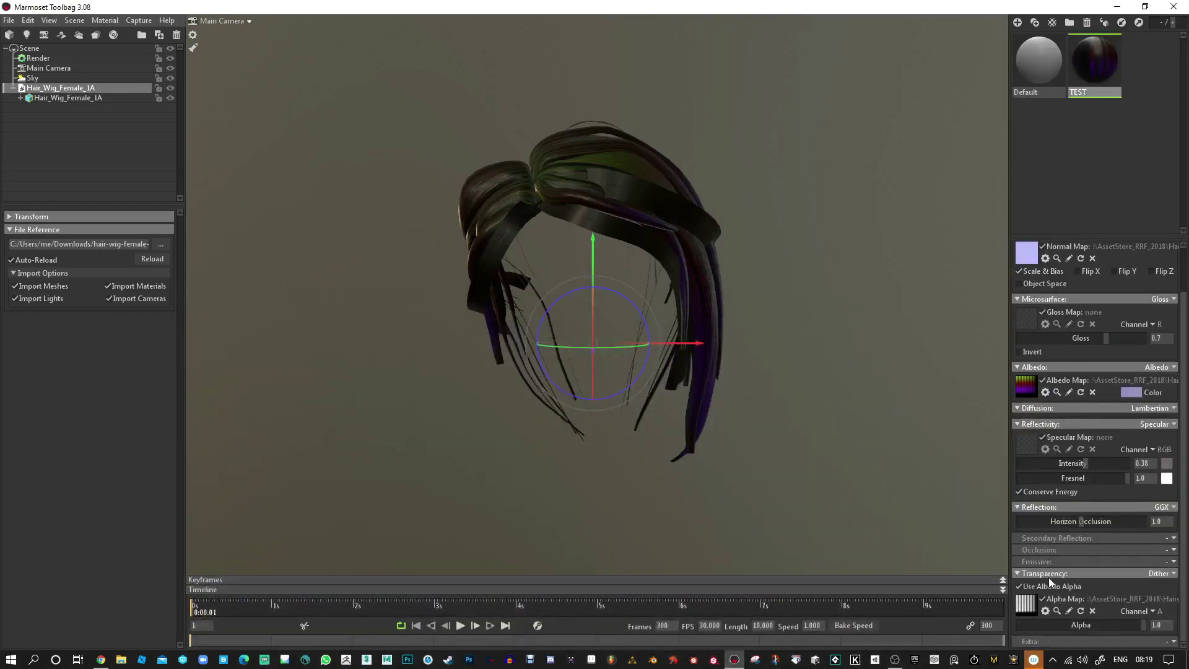
click(1153, 611)
click(1137, 566)
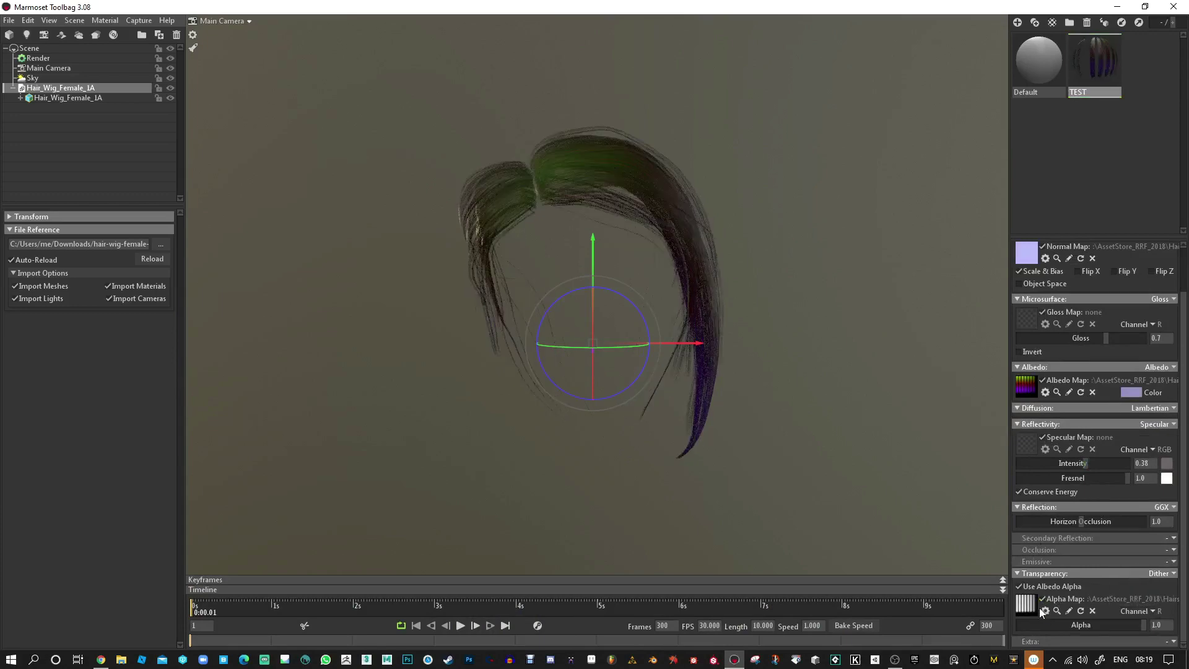
- Turn off Cull Back Faces on the hair mesh and orbit in to inspect it
click(691, 288)
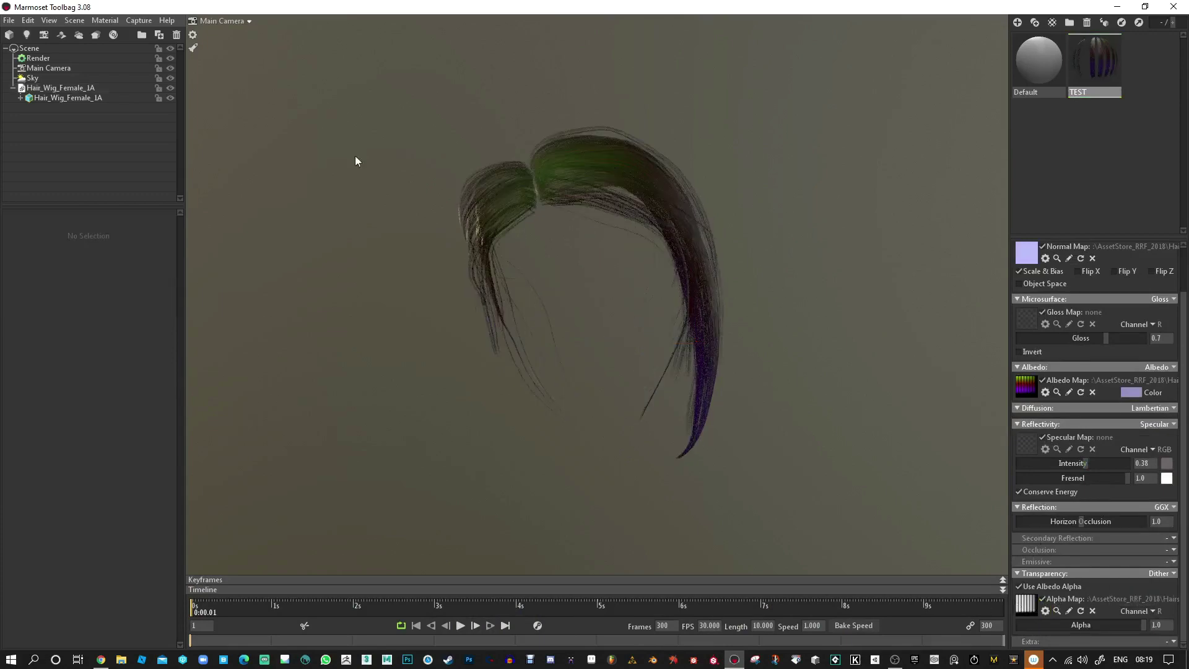
click(74, 97)
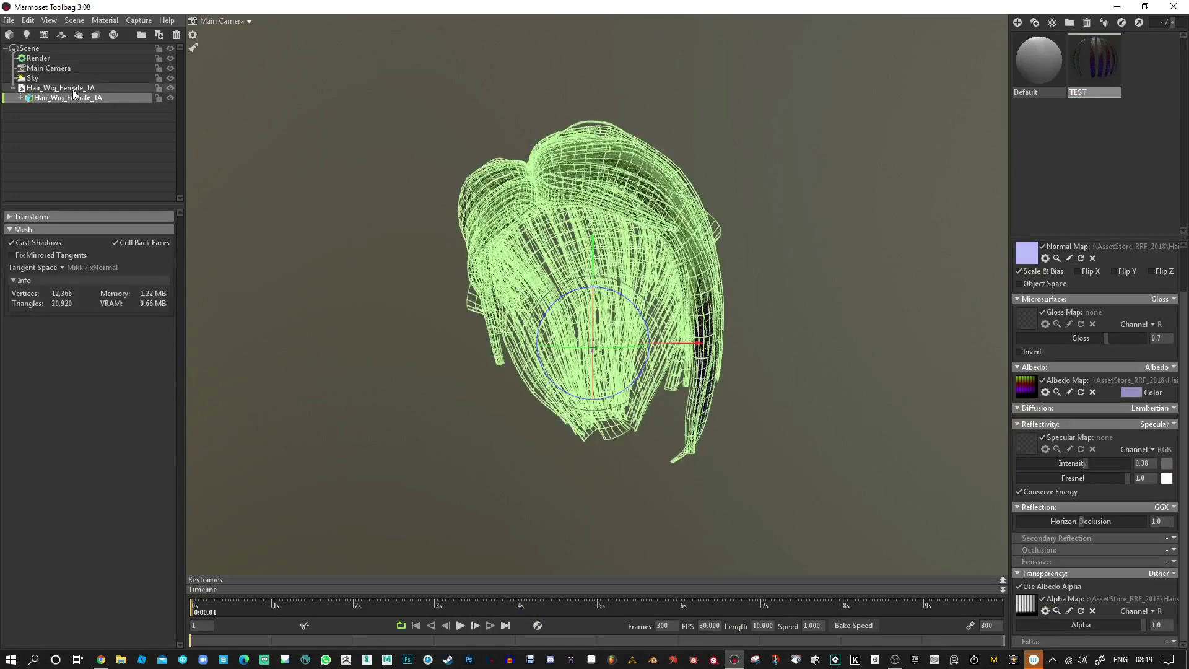
click(116, 243)
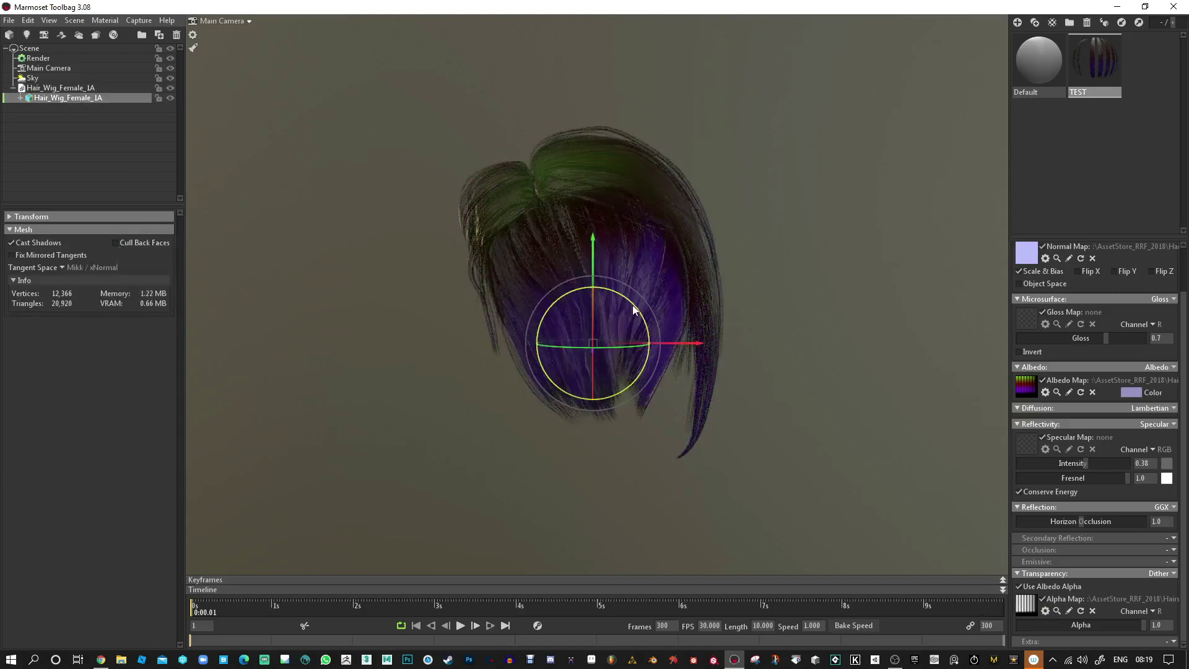
drag(631, 311, 779, 296)
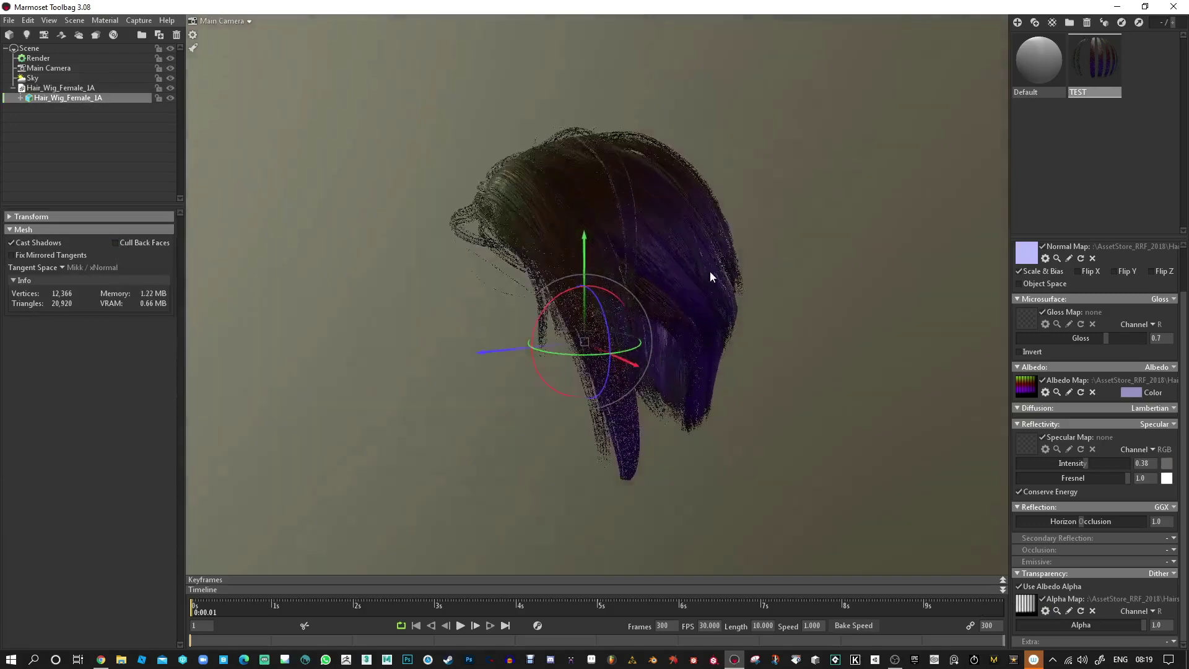
right_drag(713, 270, 753, 343)
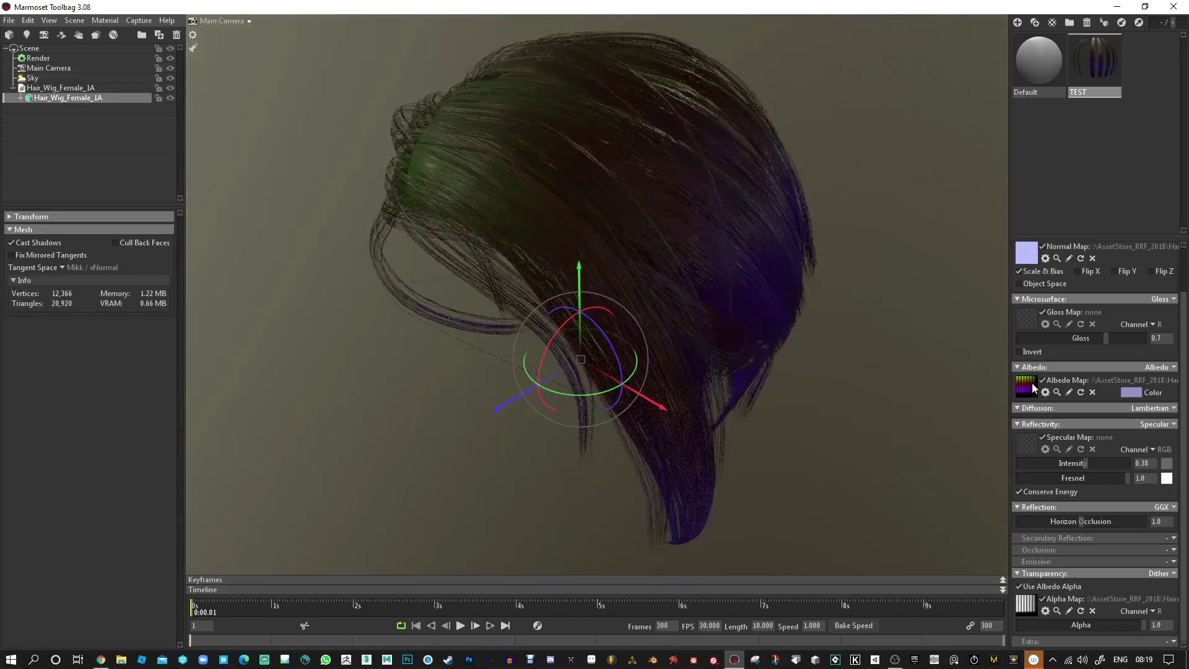
drag(966, 403, 741, 339)
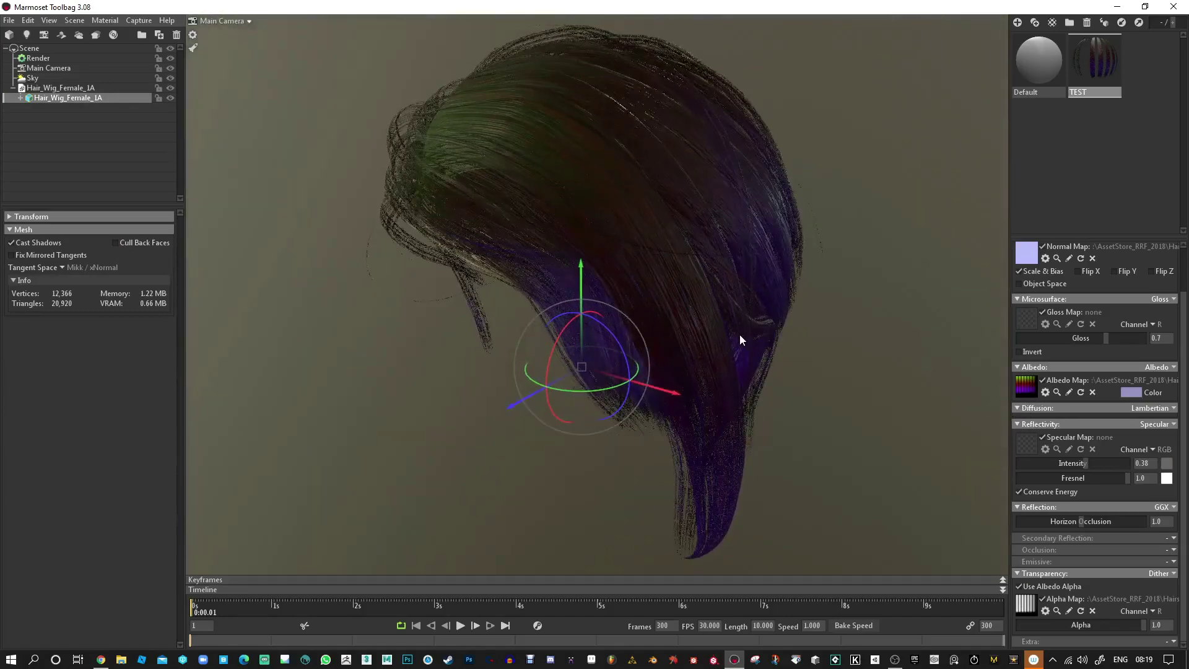
- Try a pale grey albedo colour but cancel to keep lavender, then orbit the hair
click(1128, 395)
mouse_move(268, 563)
mouse_down()
mouse_move(170, 478)
mouse_move(154, 527)
mouse_move(158, 481)
mouse_up()
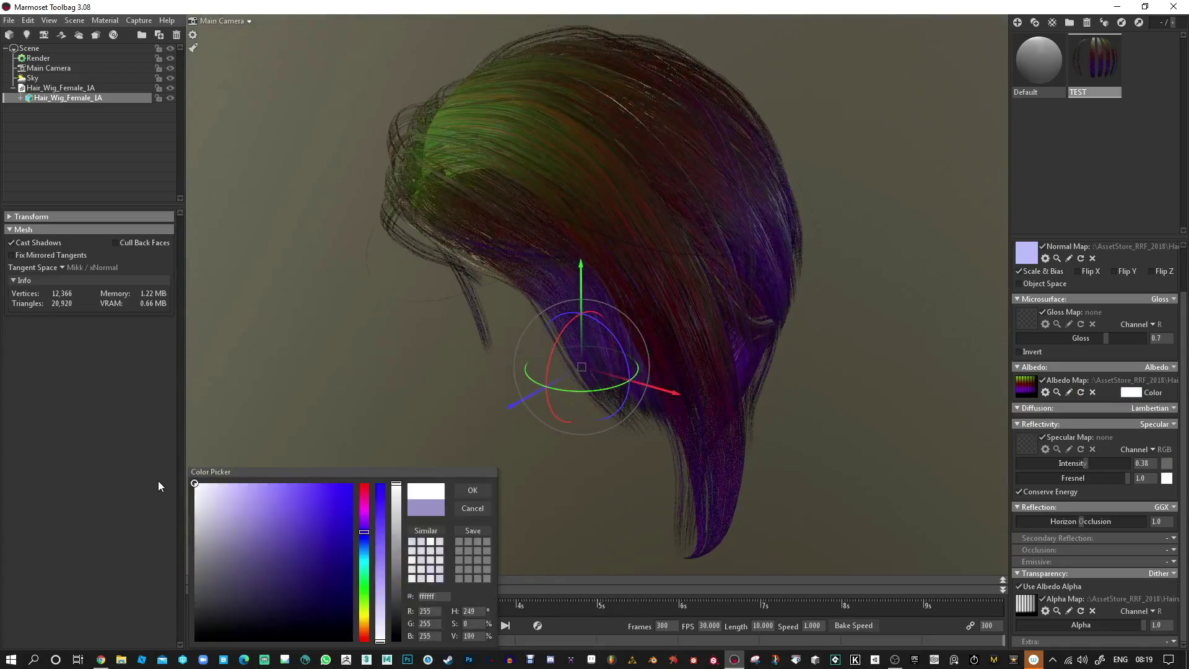
click(474, 509)
drag(981, 377, 886, 322)
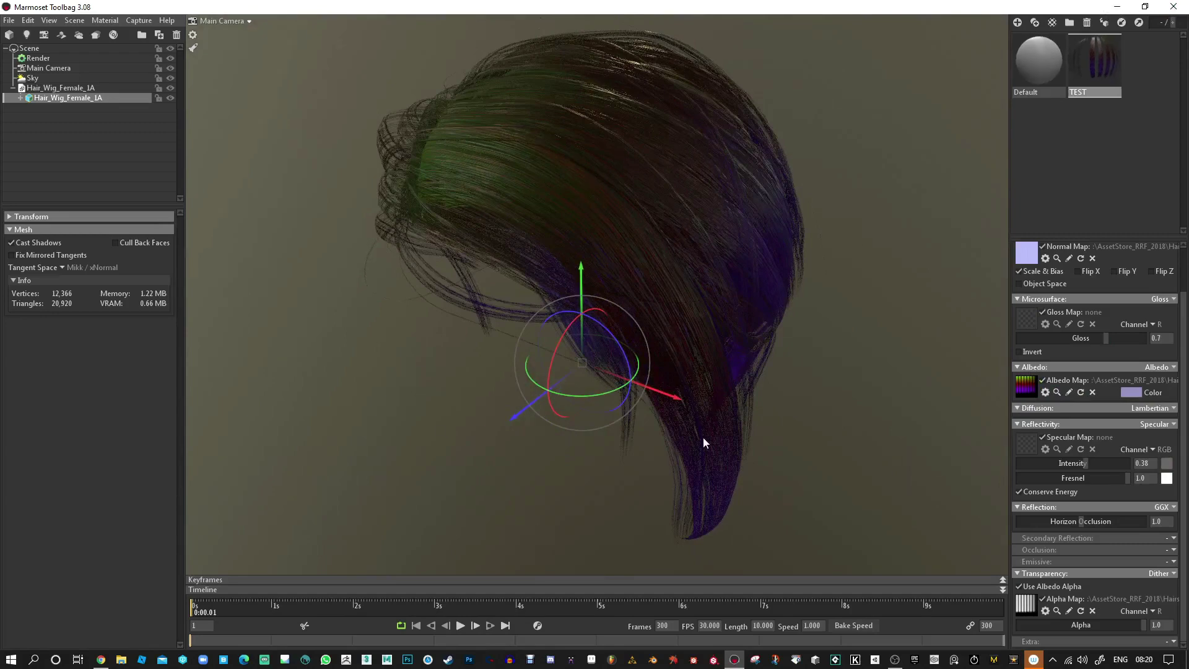
- In File Explorer, go to HSD_ReleasesEtc > RELEASES and select HairStrand_Designer_V1_5.zip
click(121, 659)
click(214, 256)
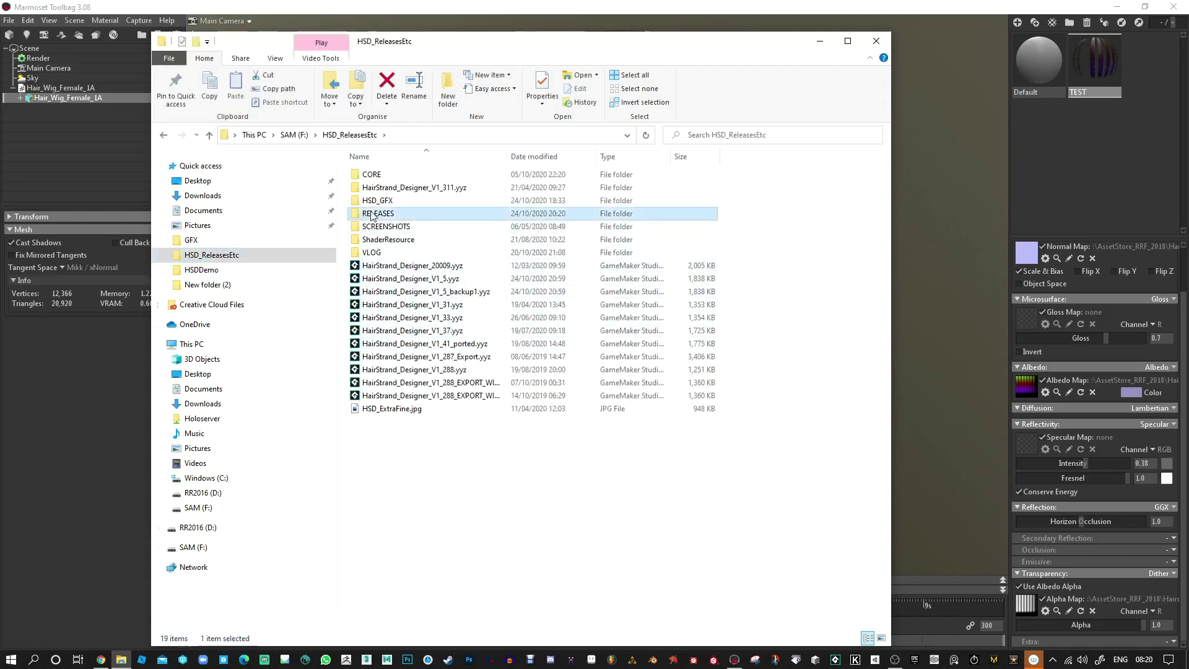
double_click(433, 214)
click(437, 187)
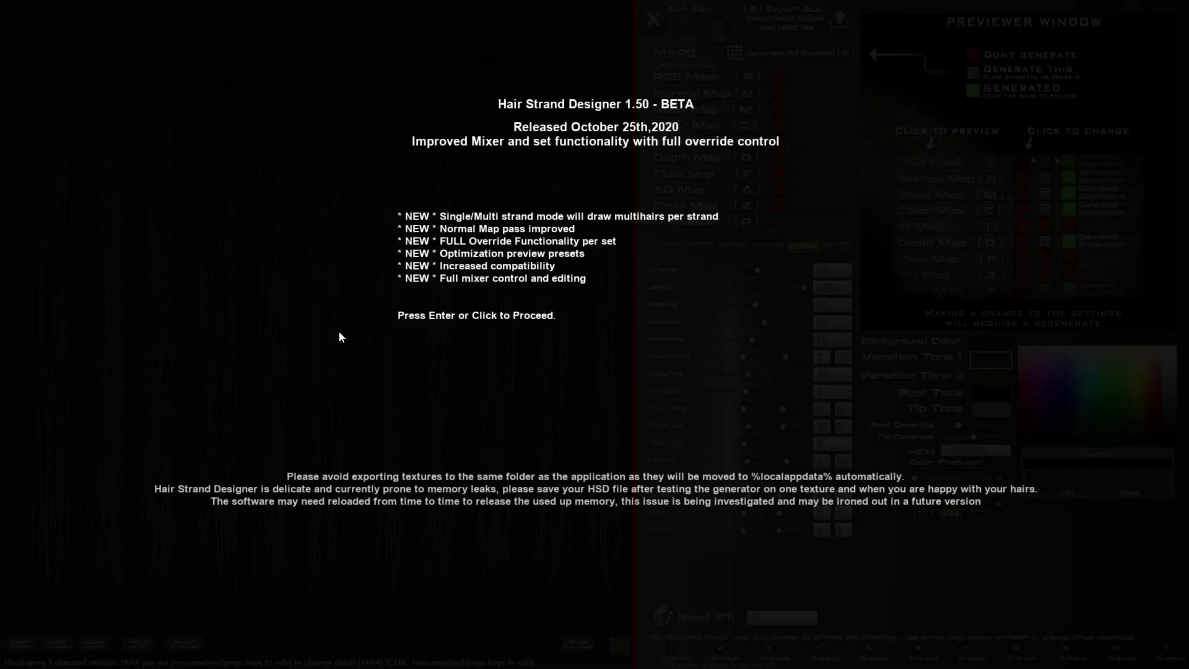
- Dismiss the splash and load Downloads > hair-wig-female-model-1 > textures > Hair_Opac_A.png for tracing
click(334, 381)
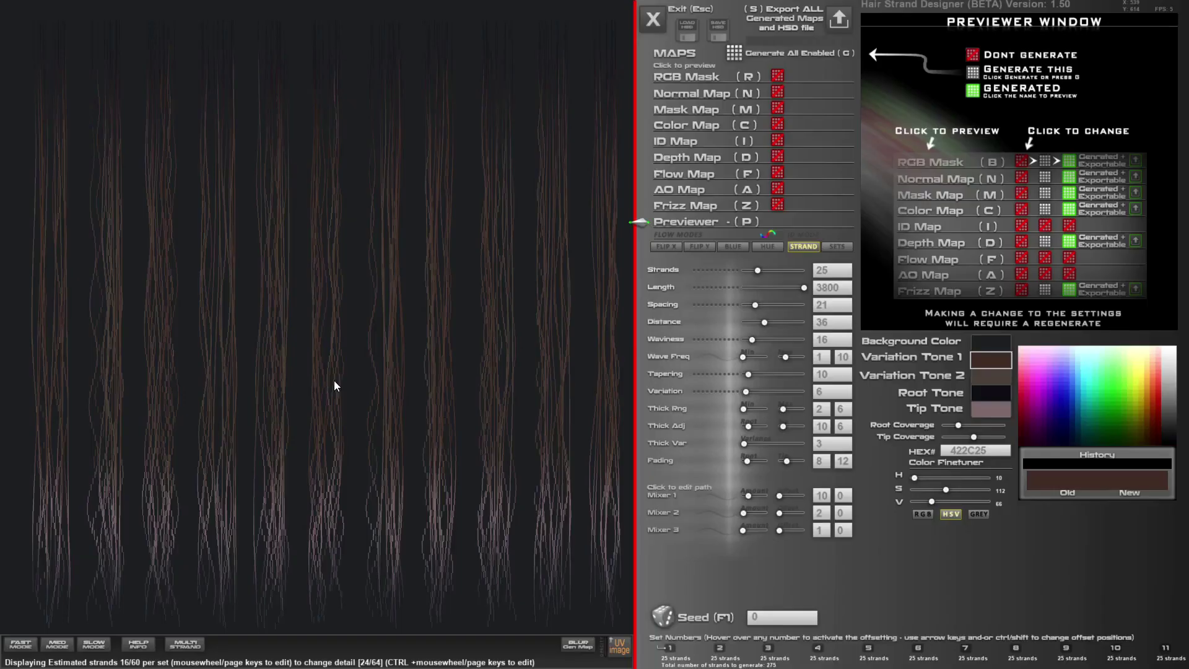
click(619, 651)
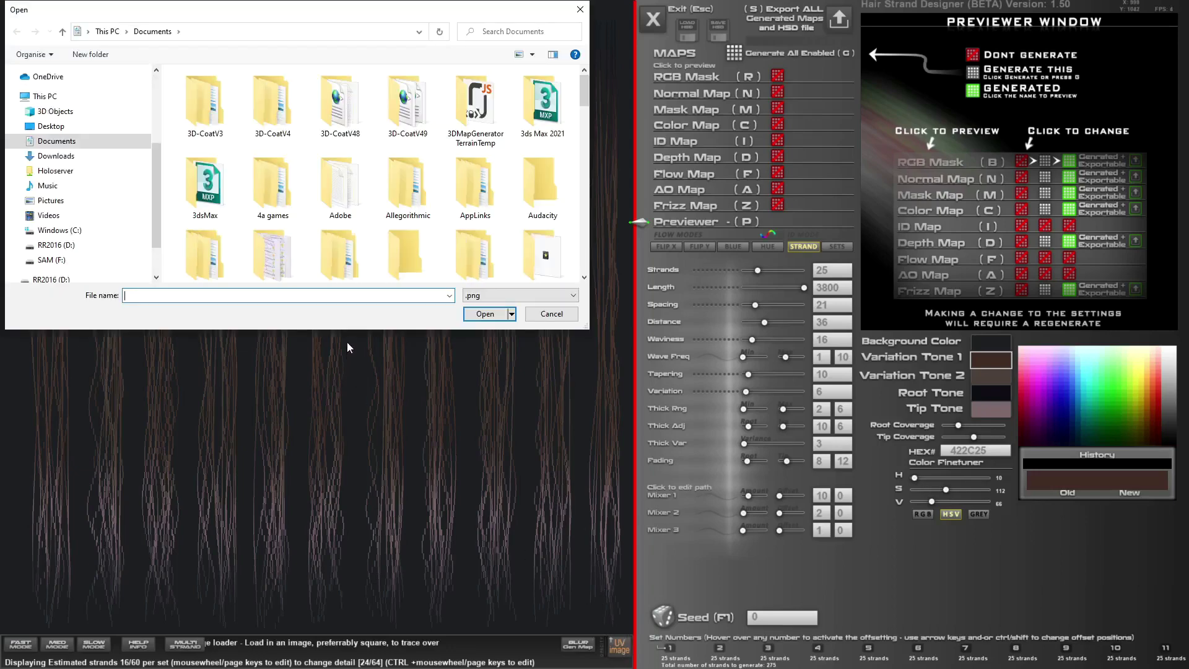
click(58, 156)
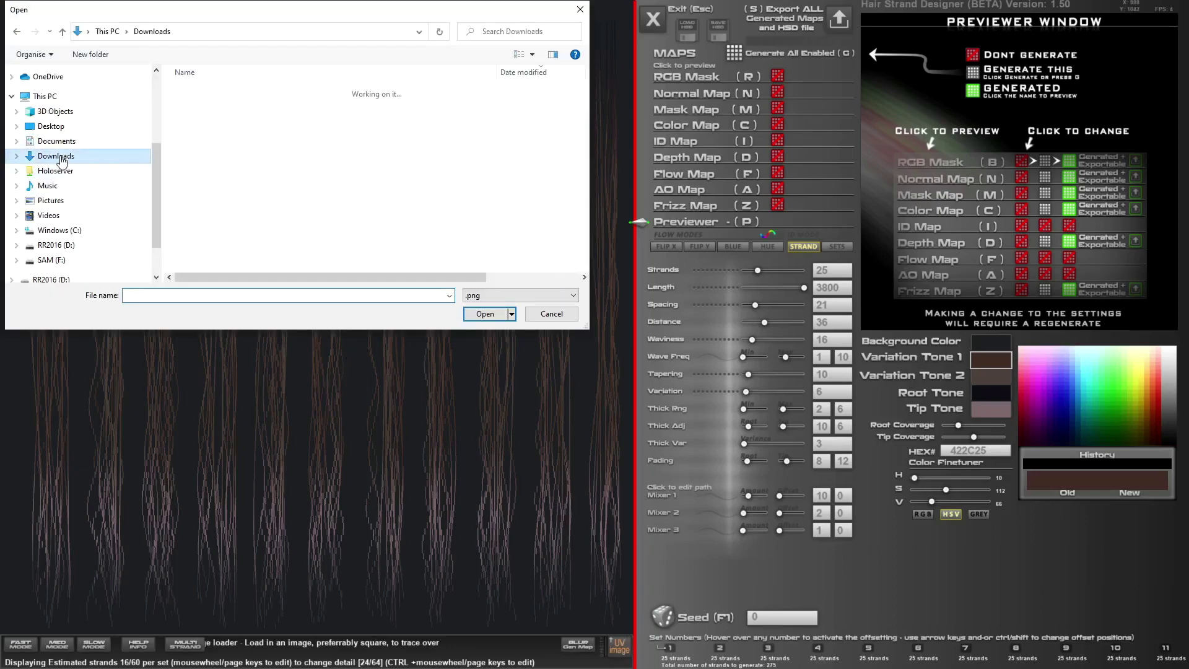
double_click(225, 120)
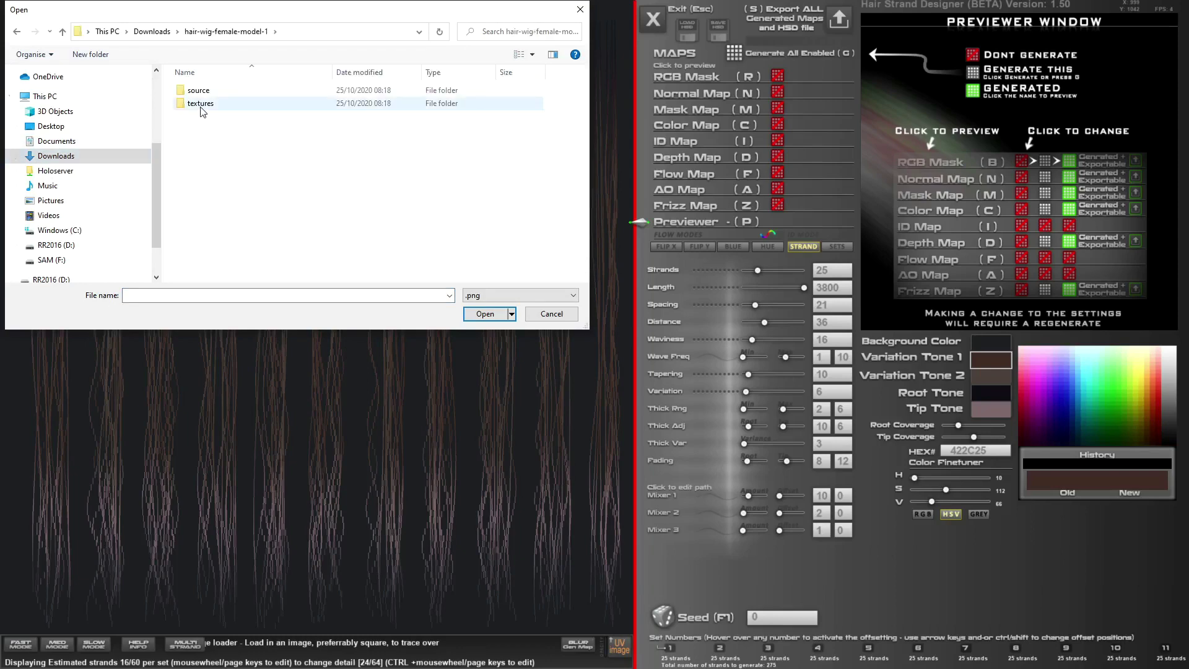
double_click(224, 107)
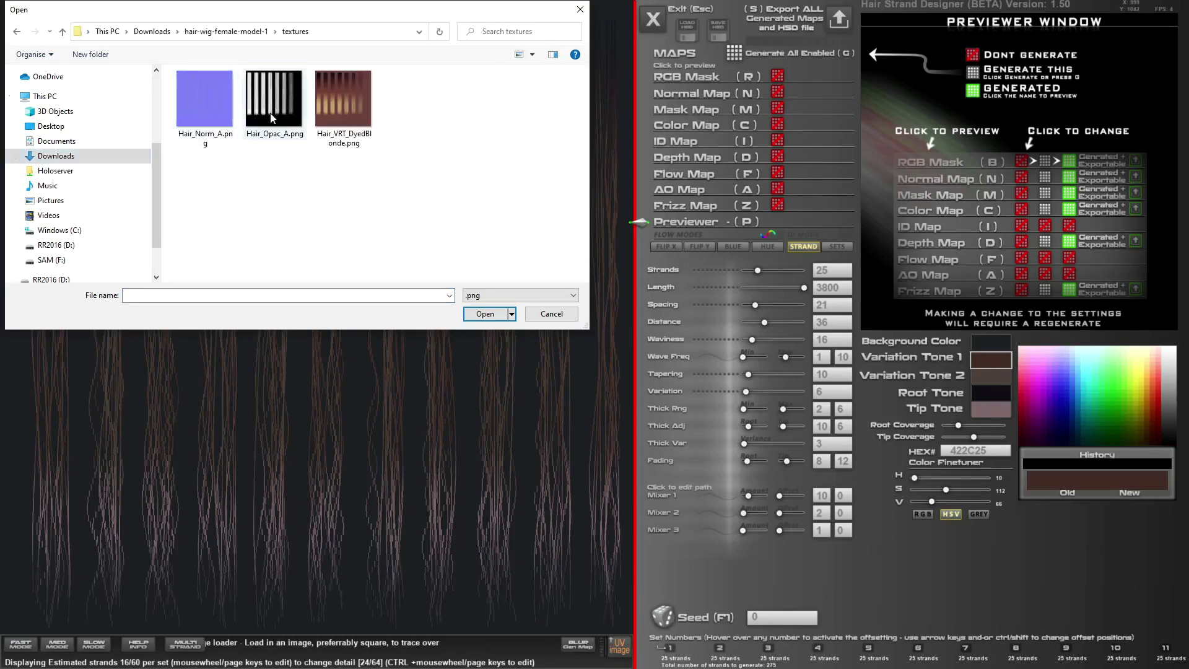
click(271, 118)
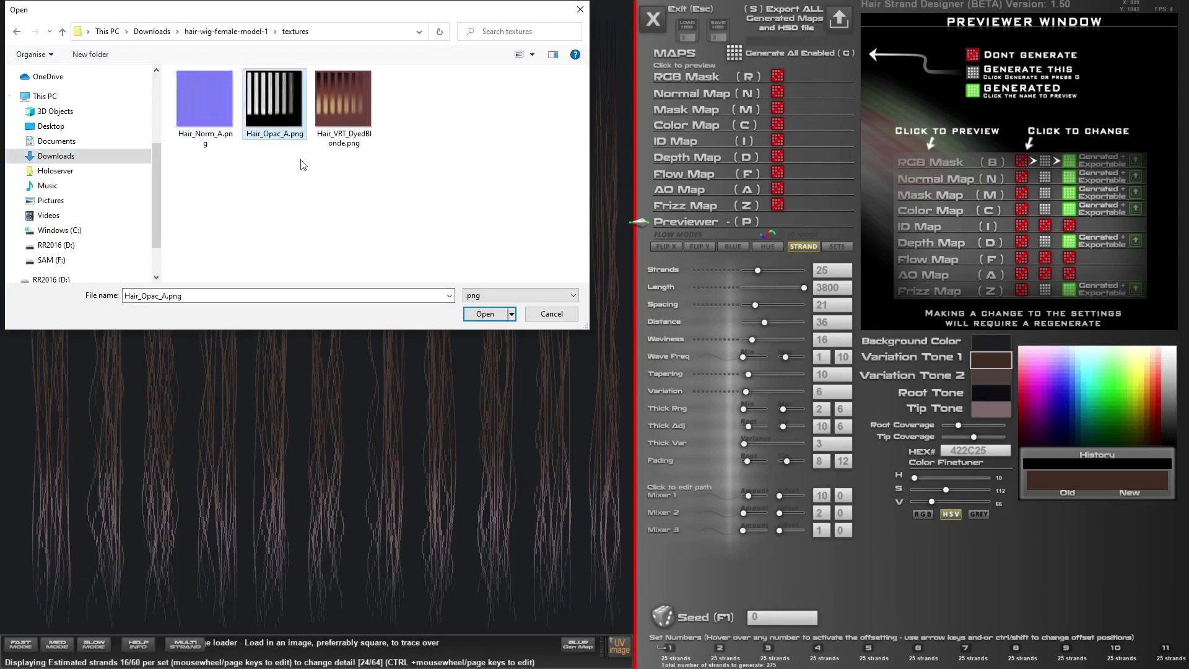
click(486, 314)
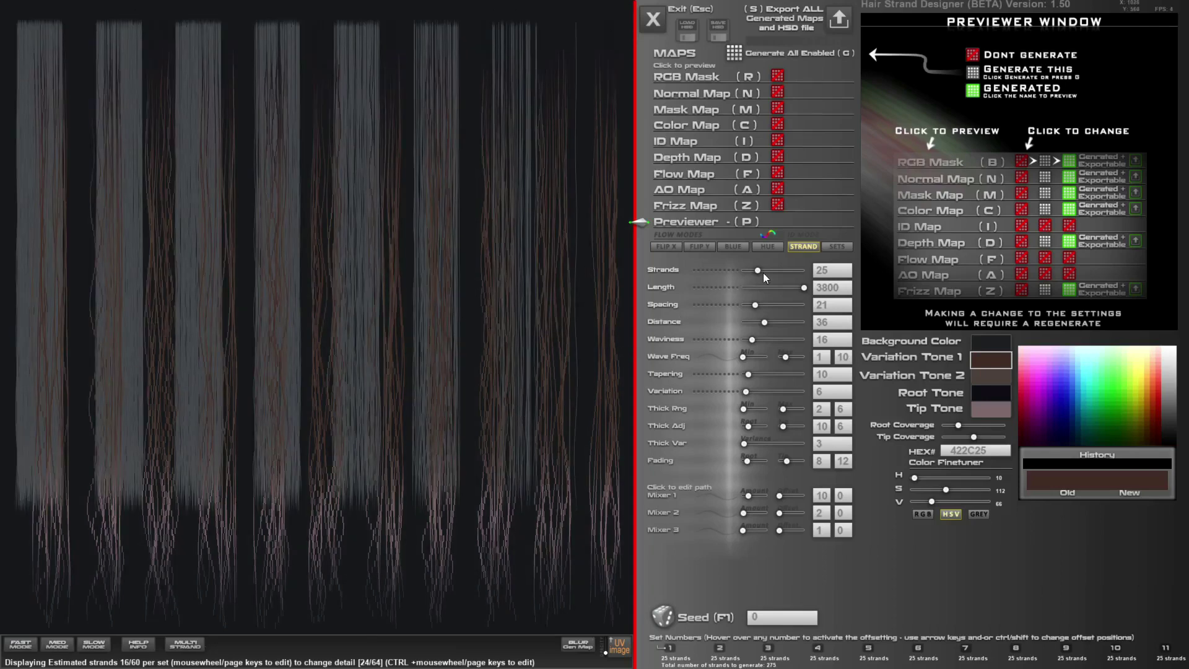
- Drop the Strands slider to 0, bring it back to 19, then raise set 1 to 70
drag(753, 272, 740, 271)
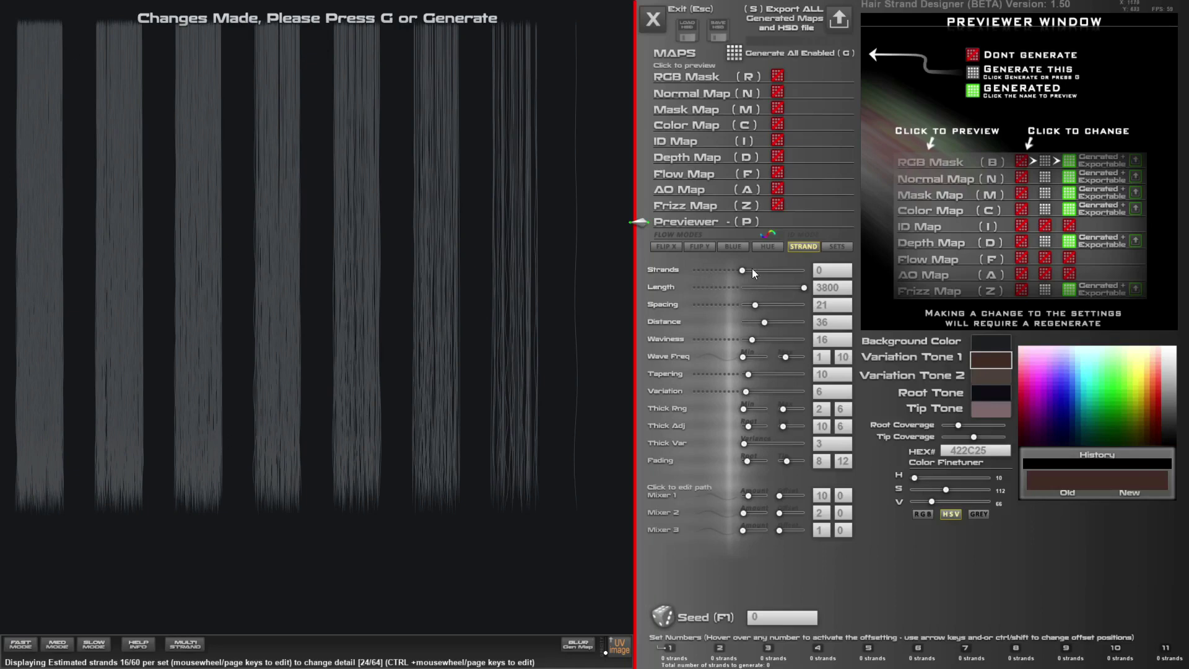
drag(745, 269, 754, 270)
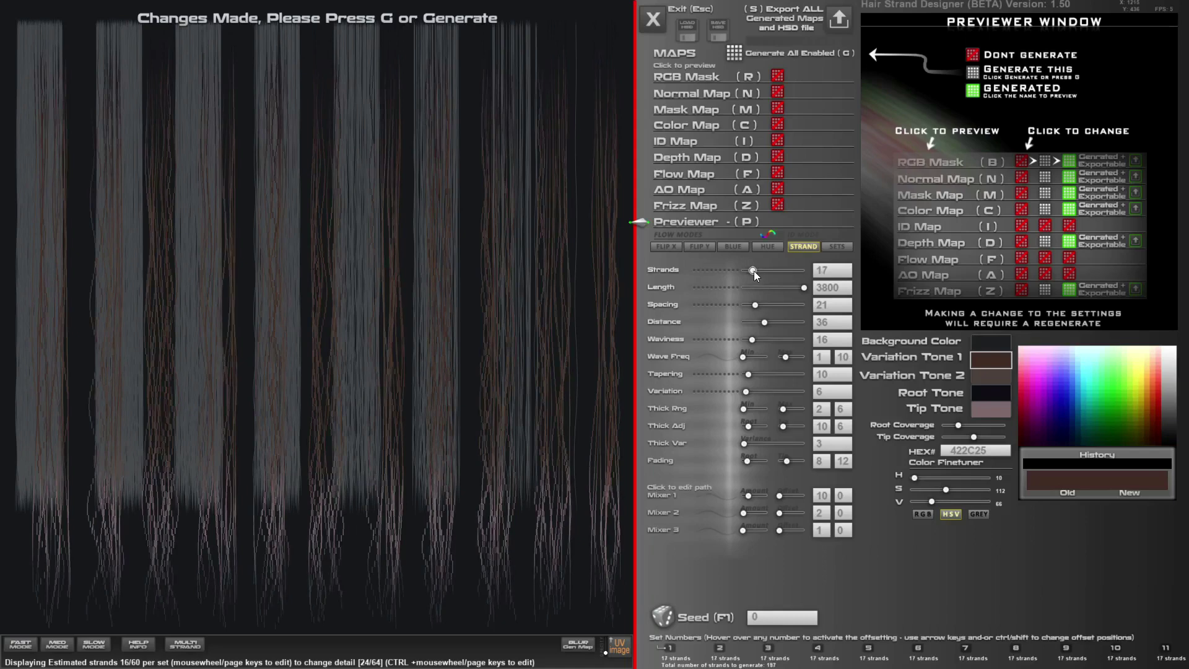
mouse_move(671, 651)
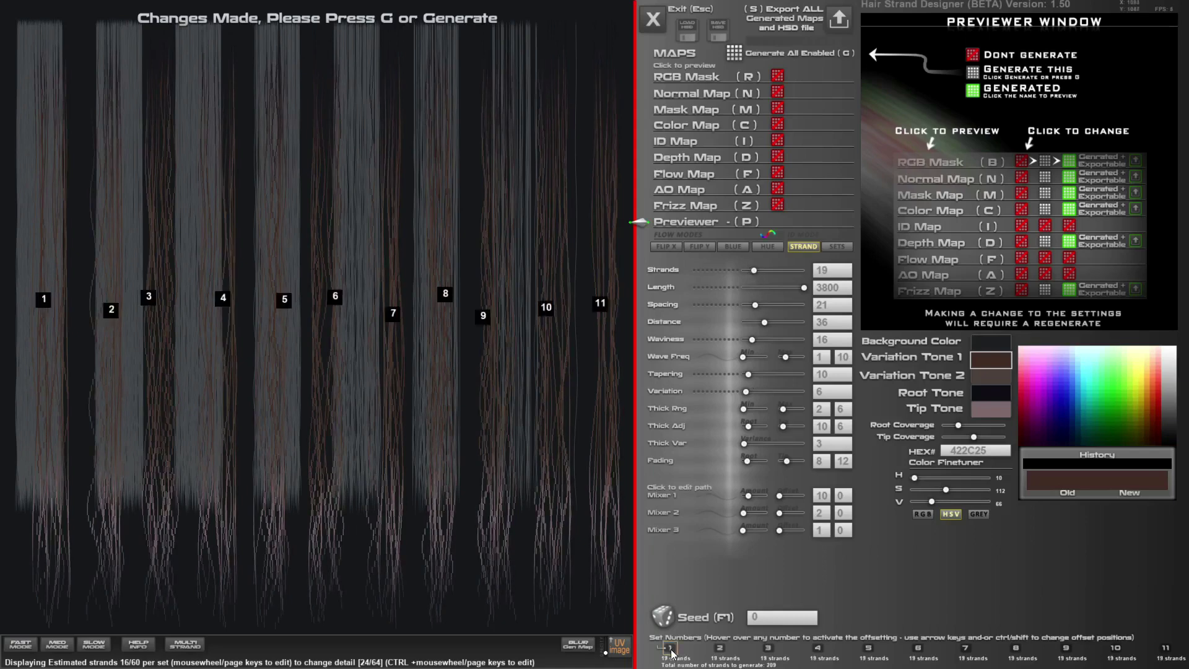
drag(756, 270, 785, 273)
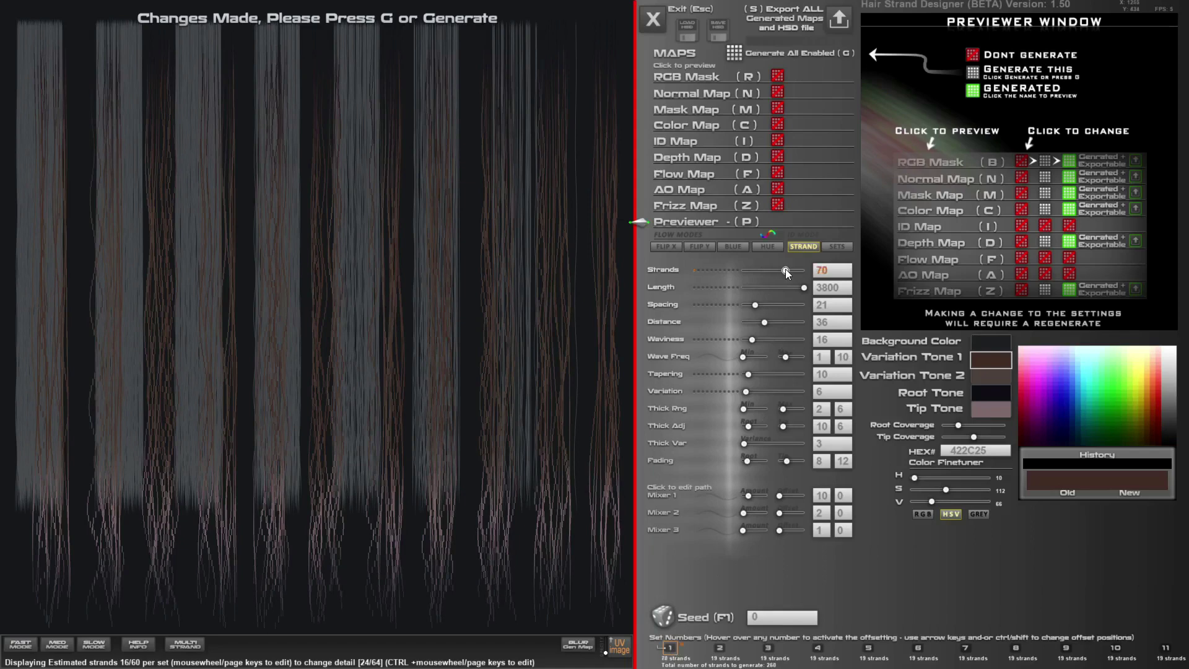
- At medium detail, set Thick Rng to 1–4 and Thick Adj to 4 and 22
click(57, 644)
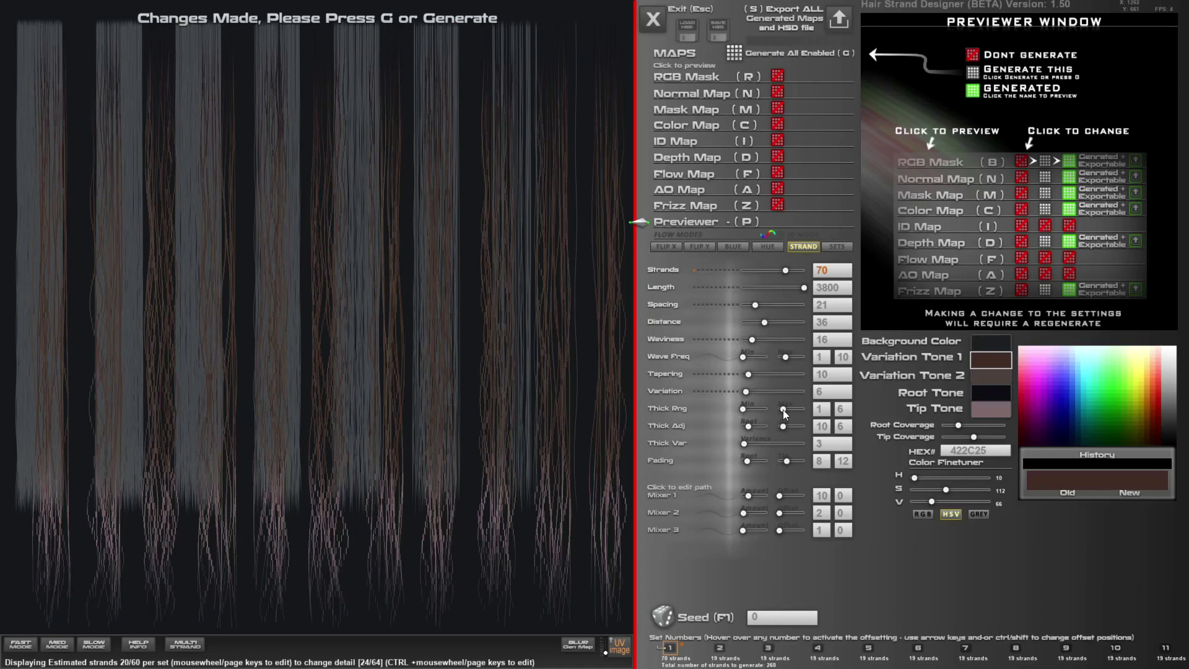
drag(783, 410, 781, 408)
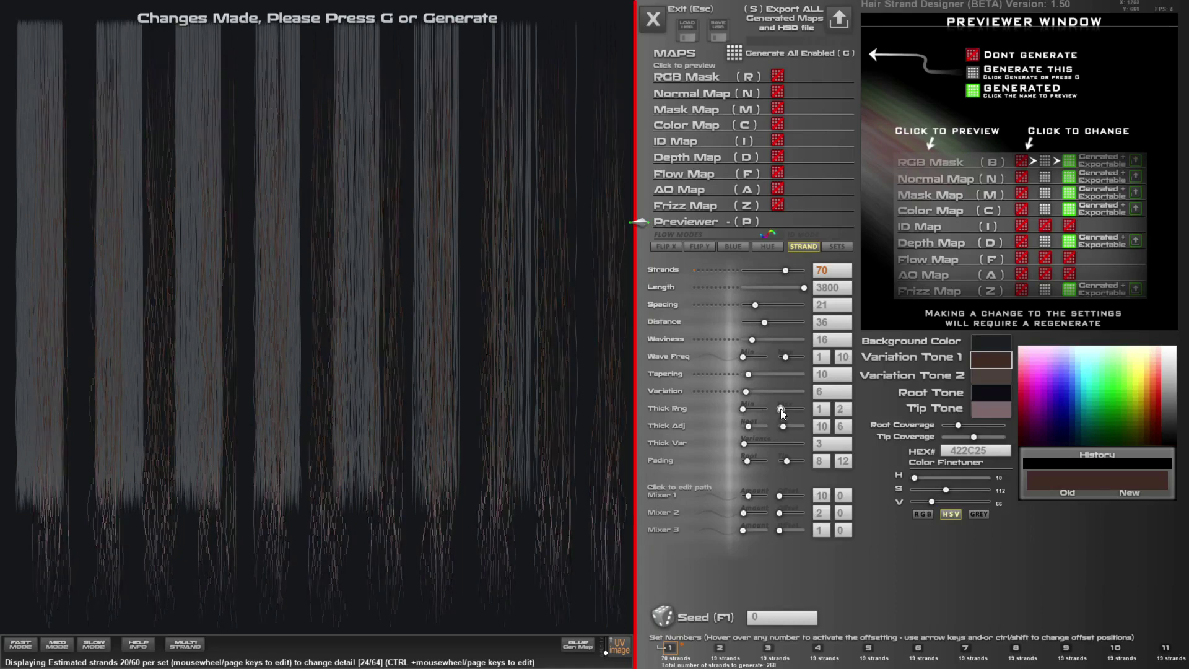
drag(781, 409, 783, 409)
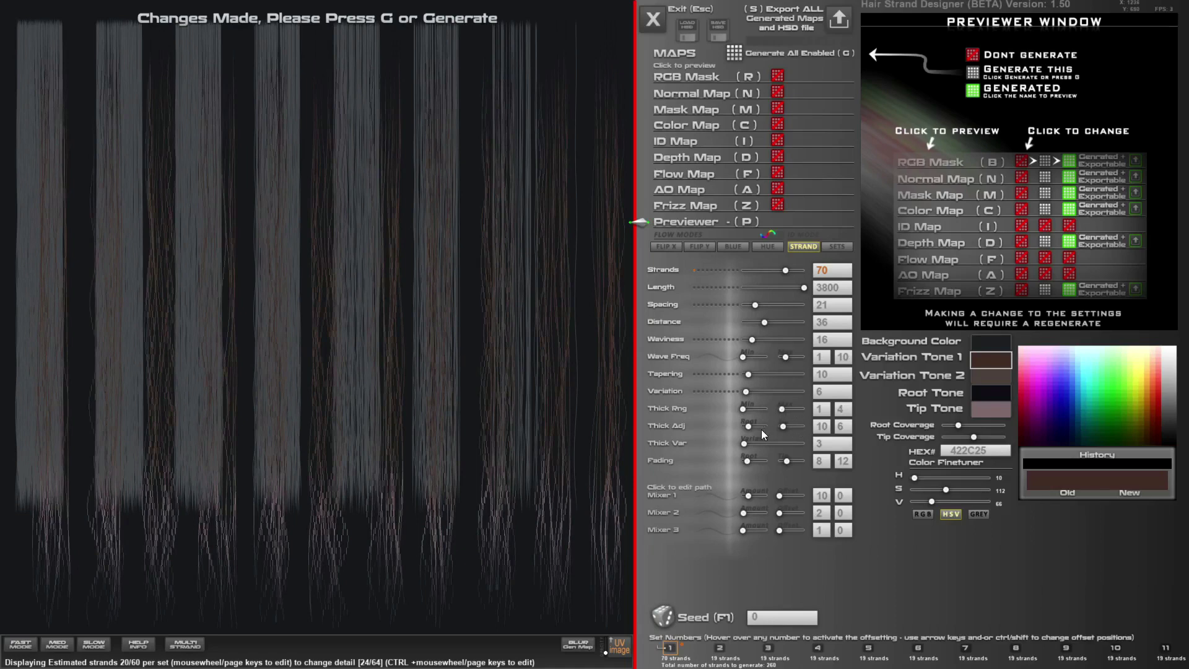
drag(787, 426, 794, 426)
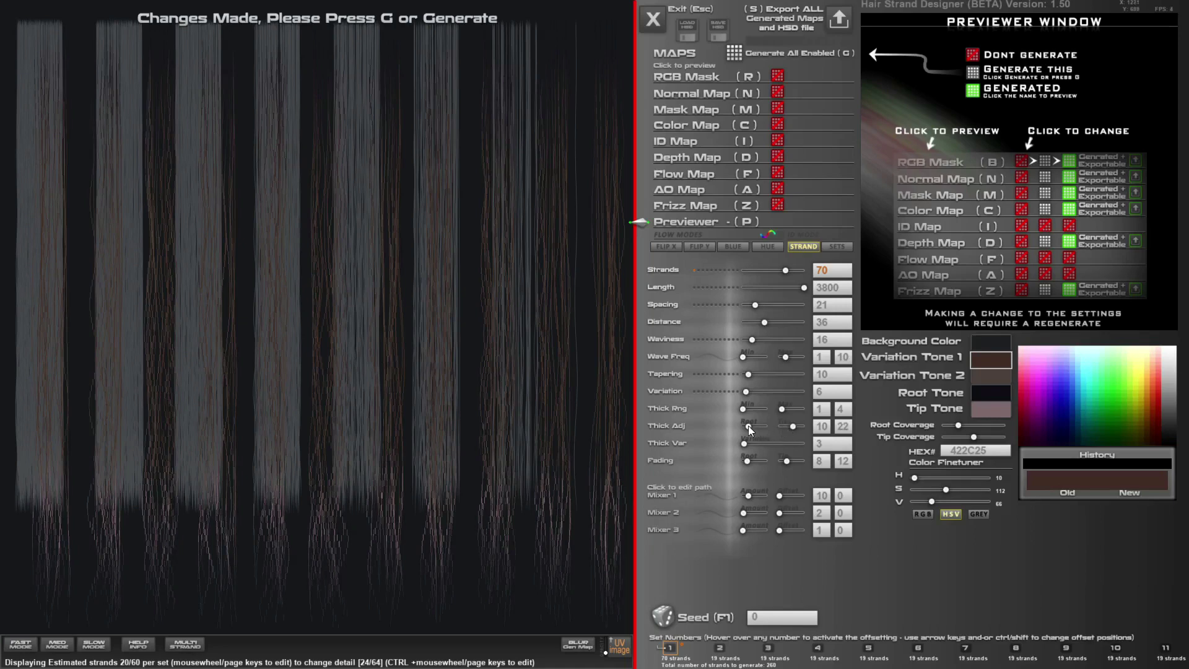
mouse_move(751, 425)
mouse_down()
mouse_move(765, 428)
mouse_move(747, 427)
mouse_up()
- Render the preview at higher detail and toggle the bright UV image preview on and off
click(94, 646)
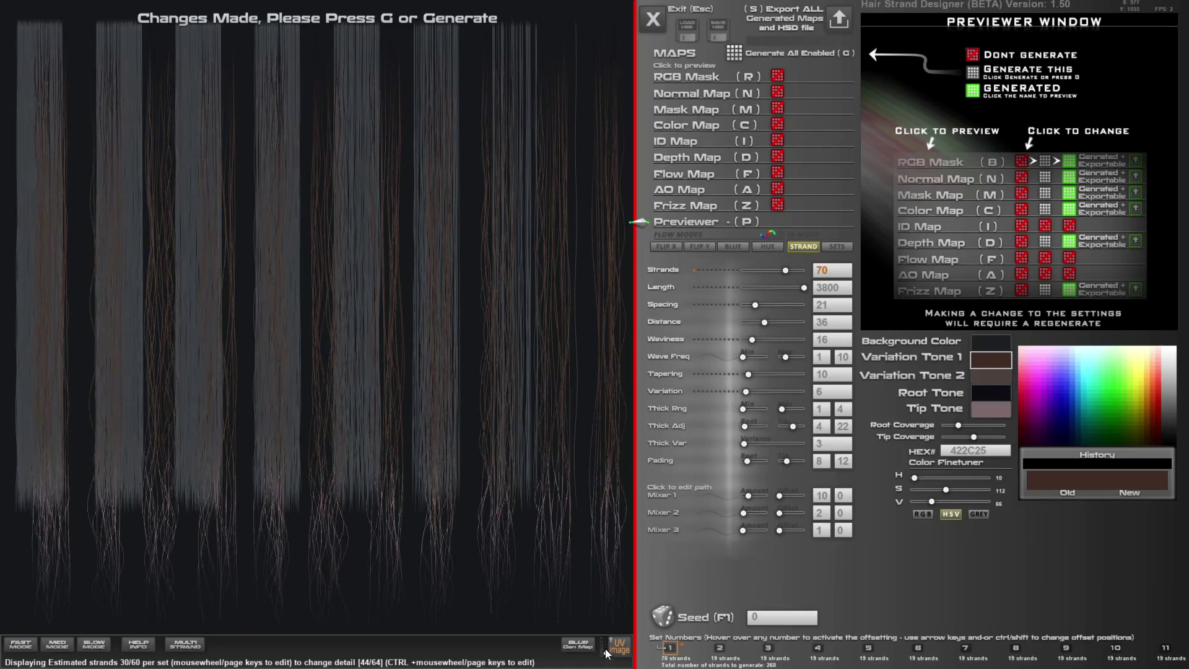
click(607, 655)
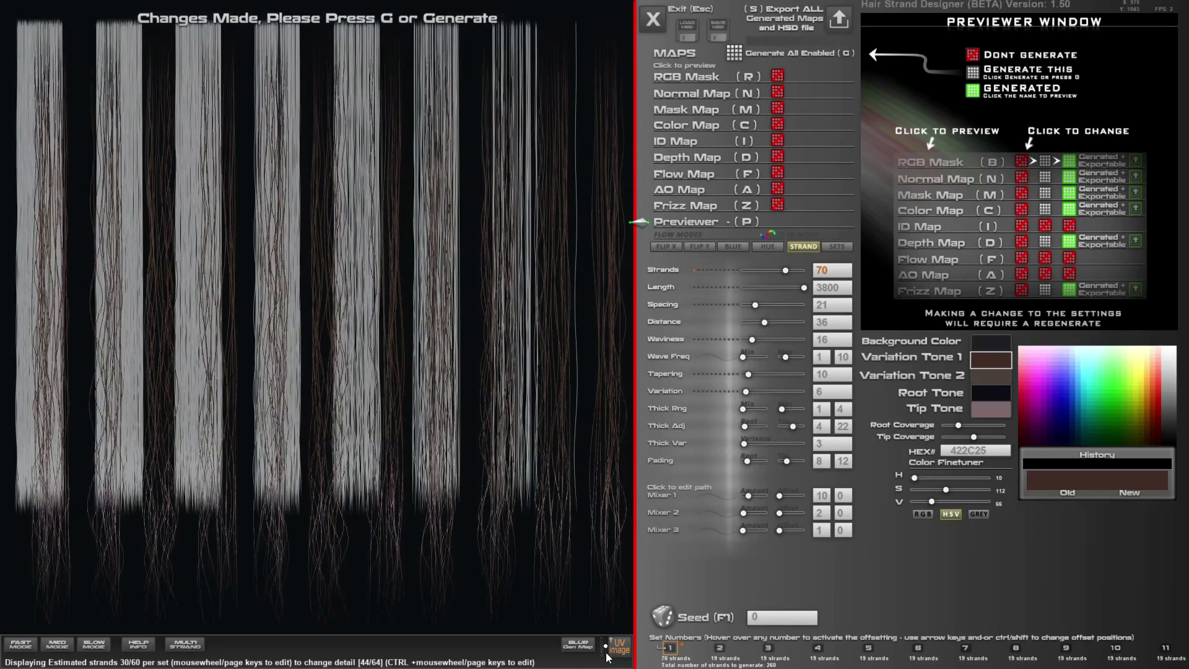
click(607, 655)
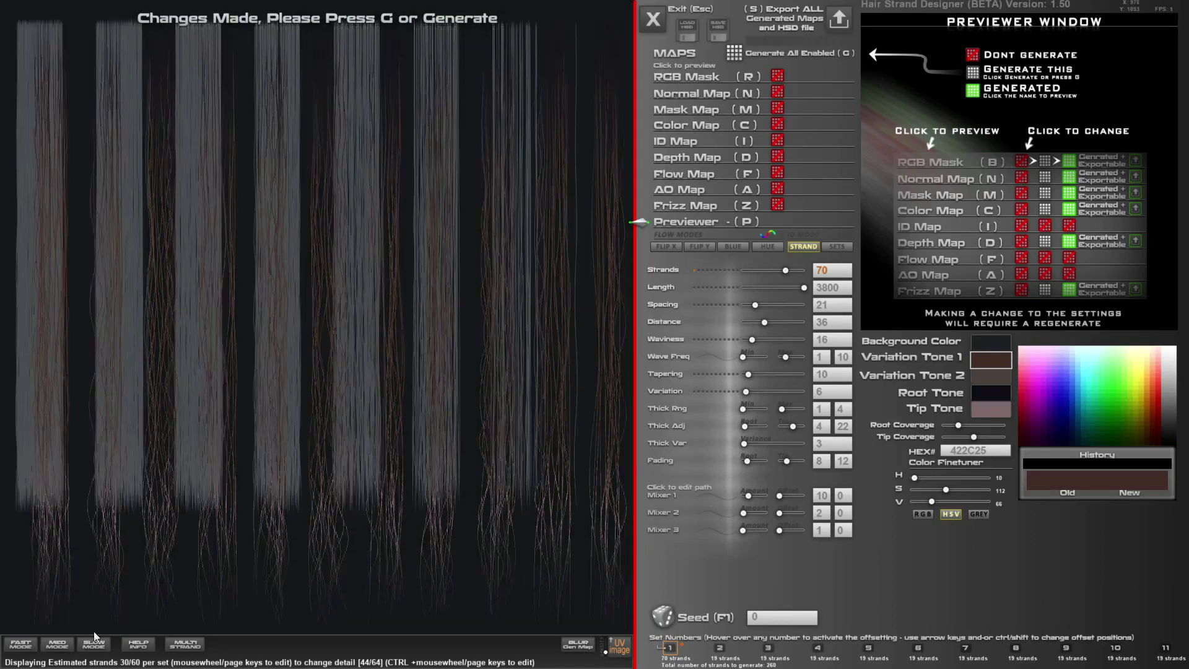
- Switch to low detail and set the background colour to black (V = 0)
click(20, 647)
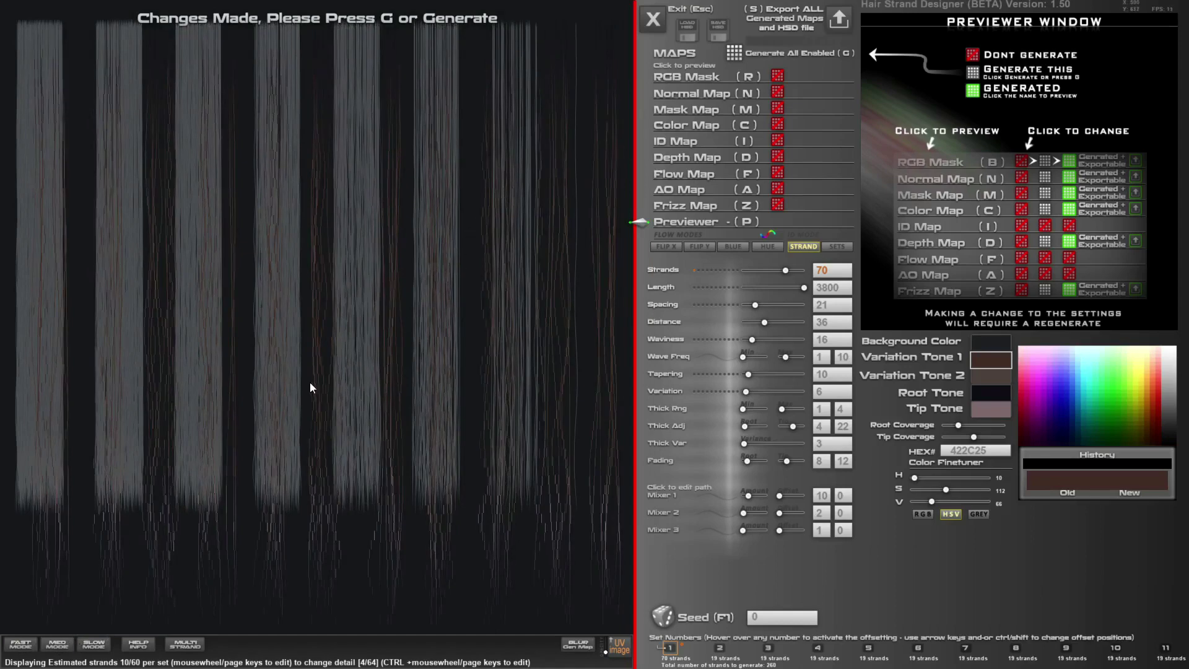
scroll(310, 384, up, 6)
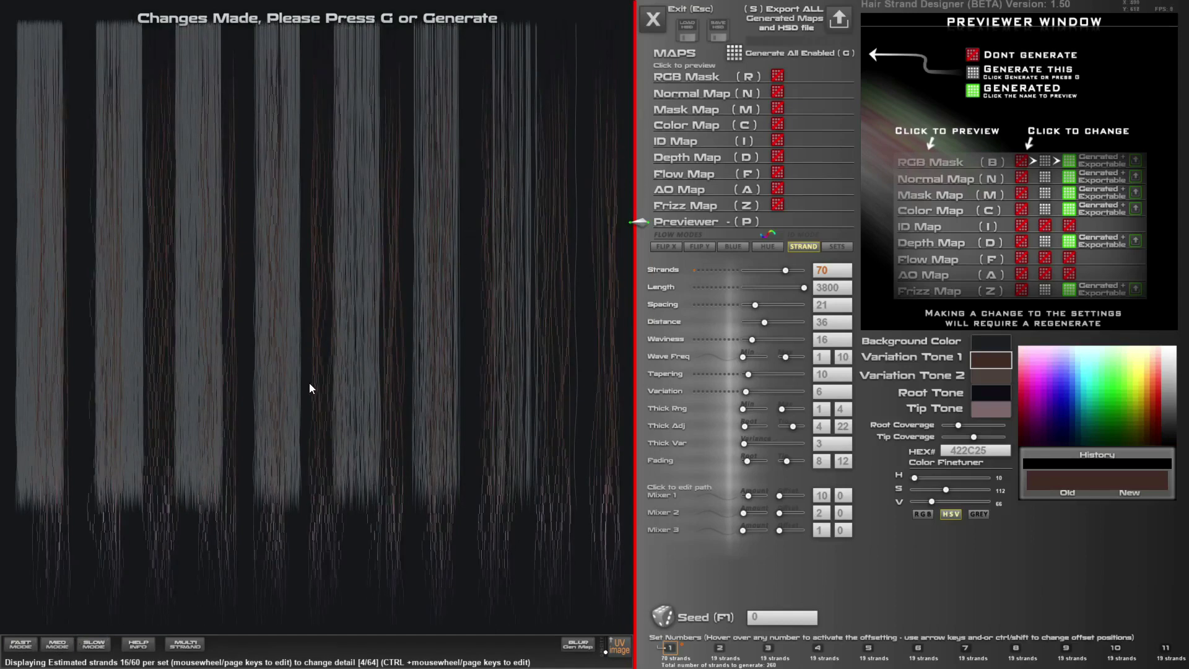
scroll(310, 383, up, 6)
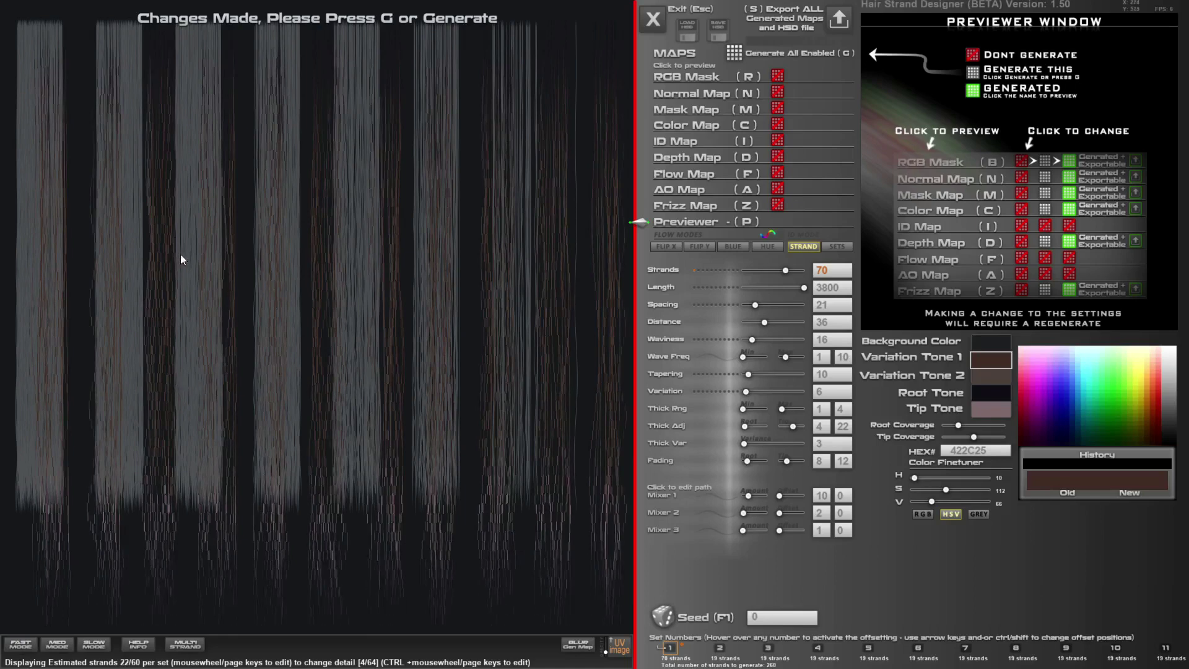
scroll(228, 265, up, 1)
click(994, 344)
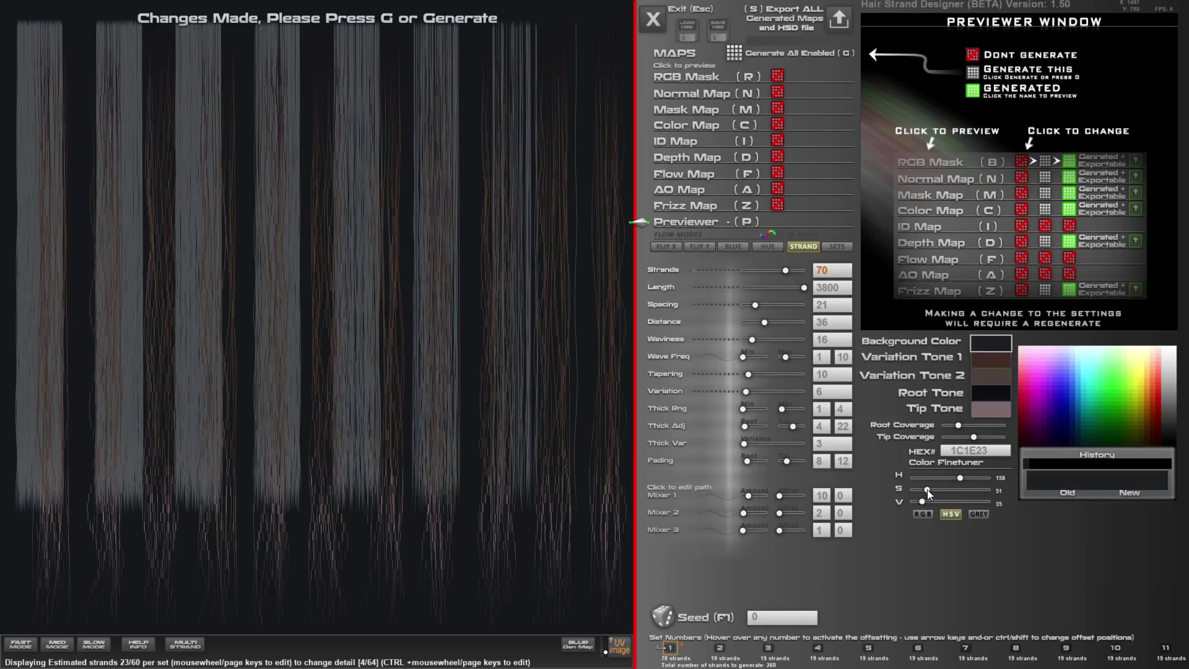
drag(922, 500, 905, 501)
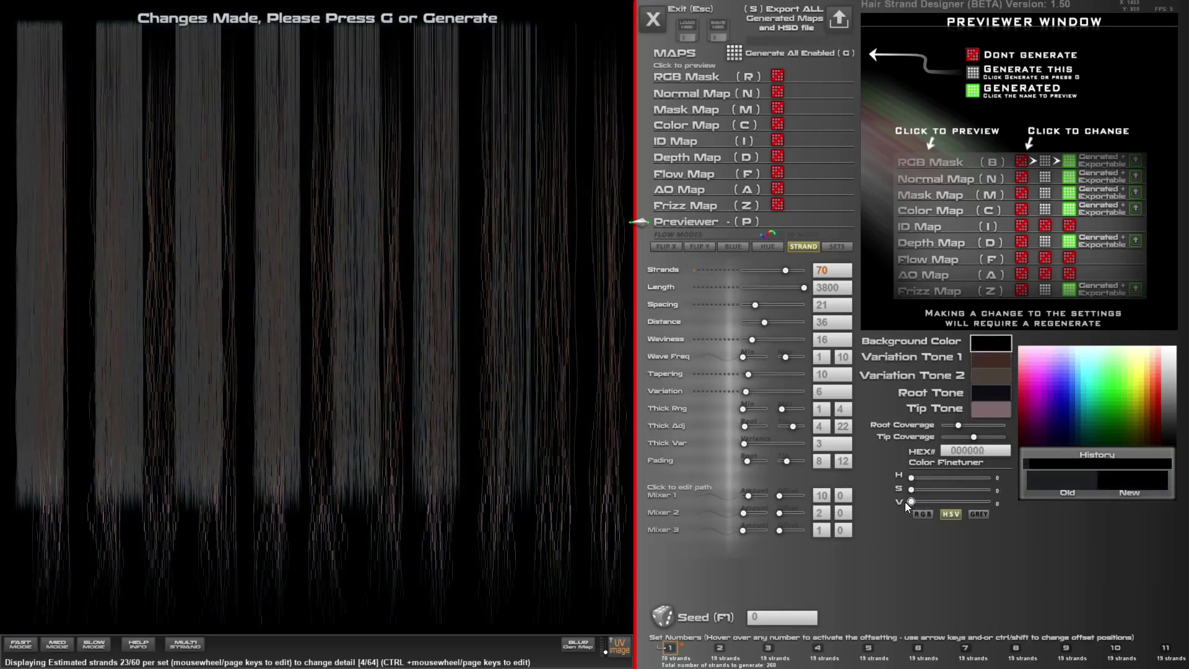
- Make variation tones magenta and green, root tone 7BB40D and tip tone 297001
click(991, 362)
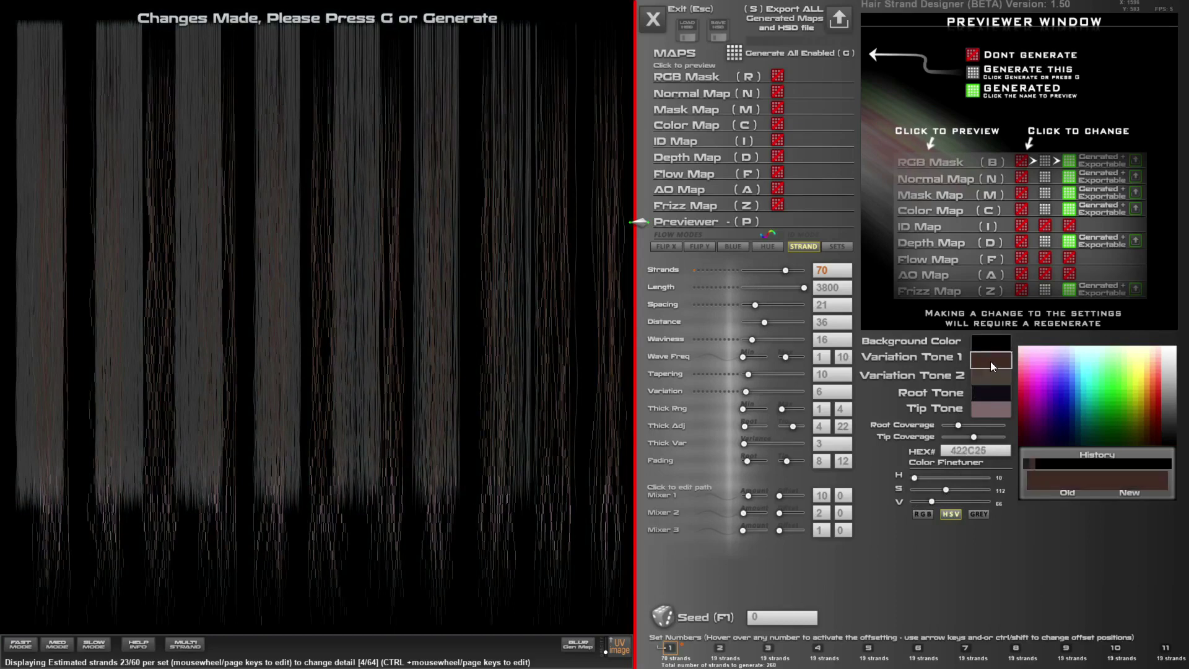
click(1036, 374)
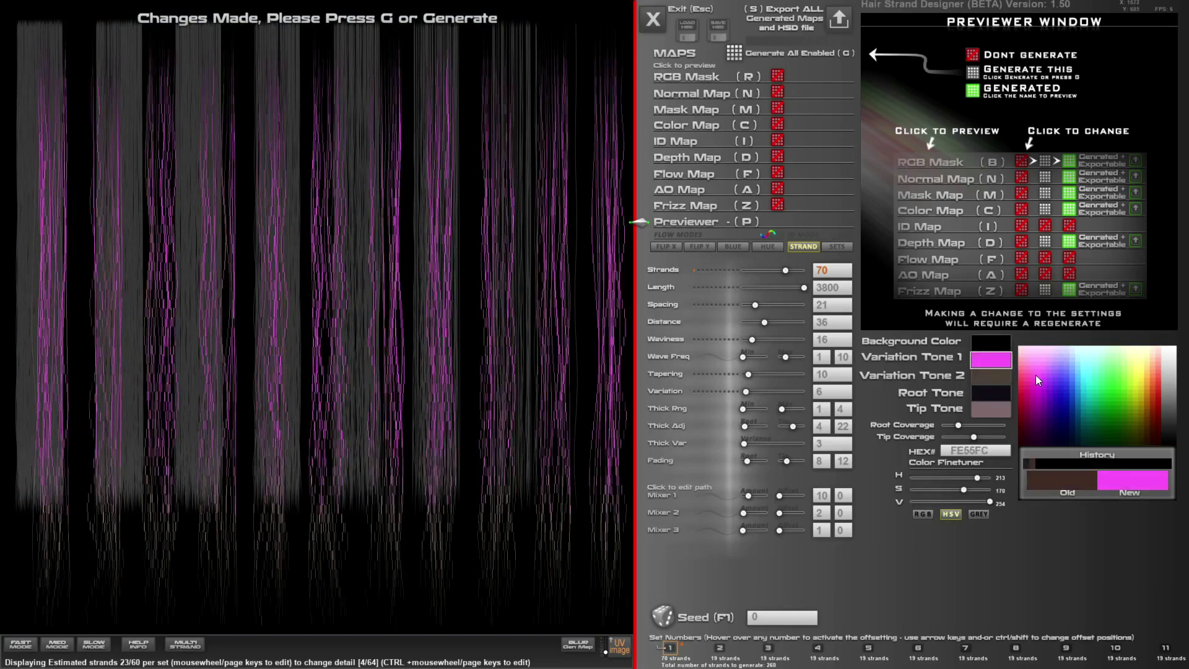
click(996, 377)
click(1100, 391)
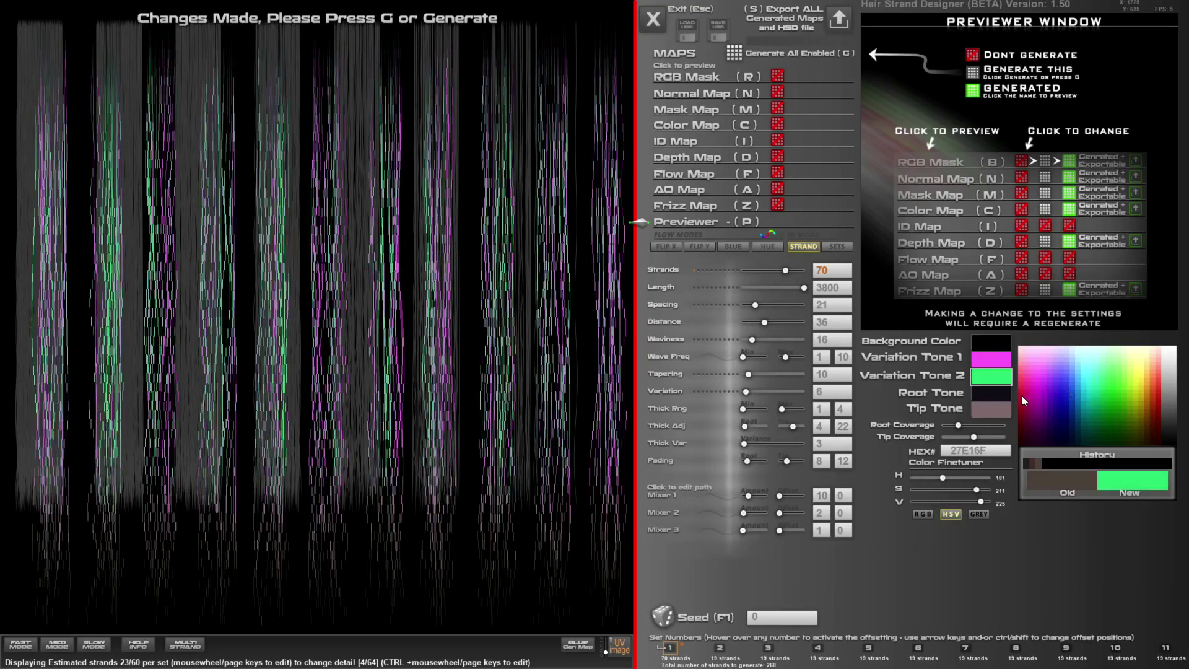
click(997, 394)
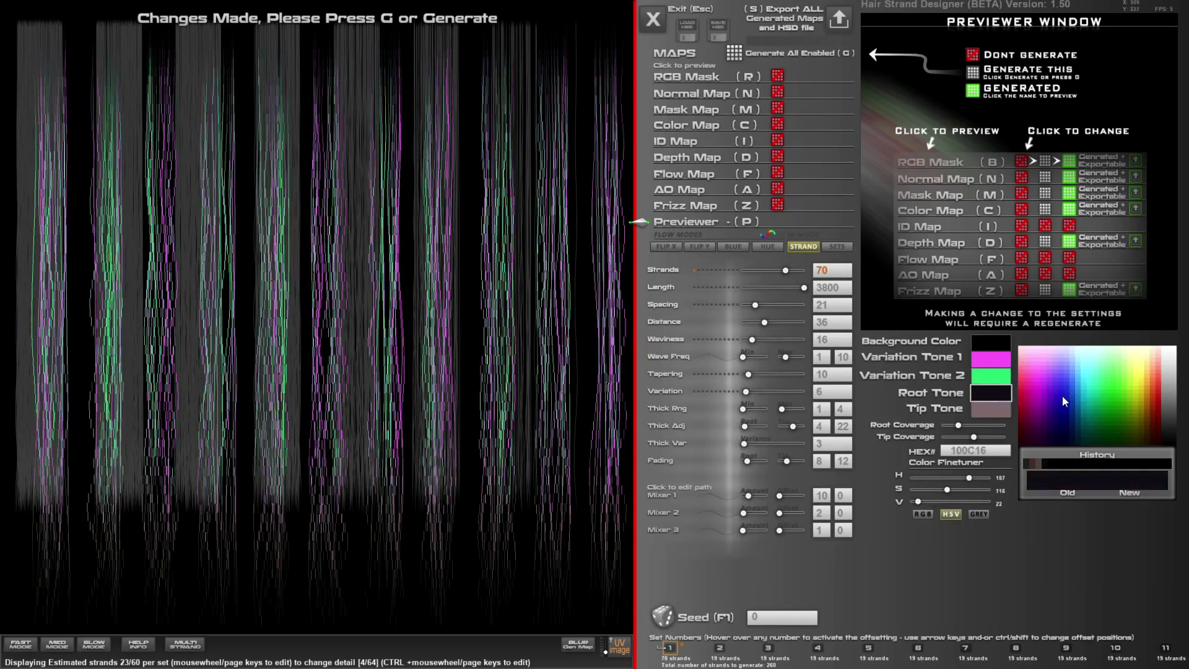
click(1128, 398)
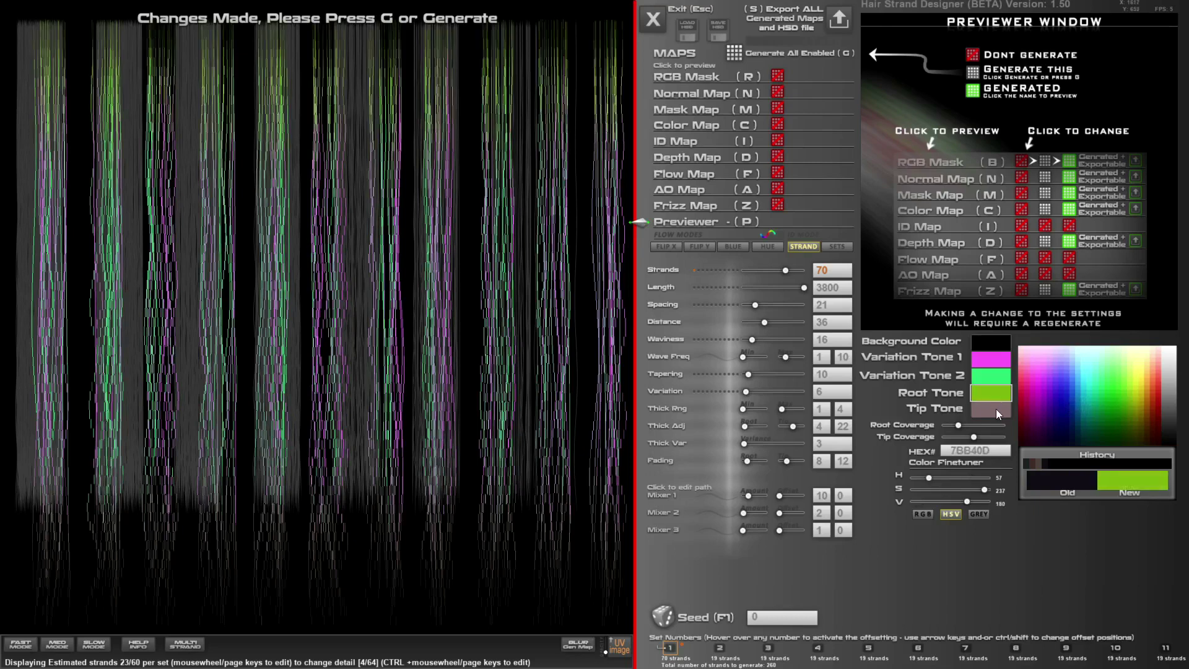
click(996, 409)
click(1125, 414)
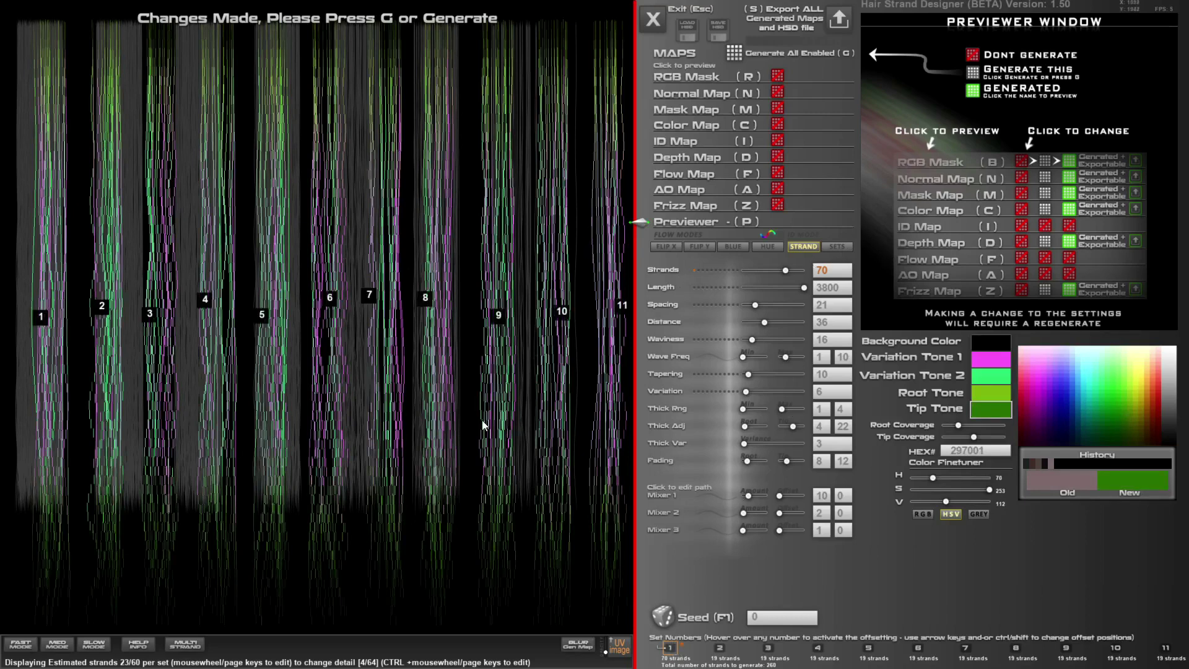
- Reduce the distance between strand sets to 34
drag(766, 321, 762, 322)
click(763, 320)
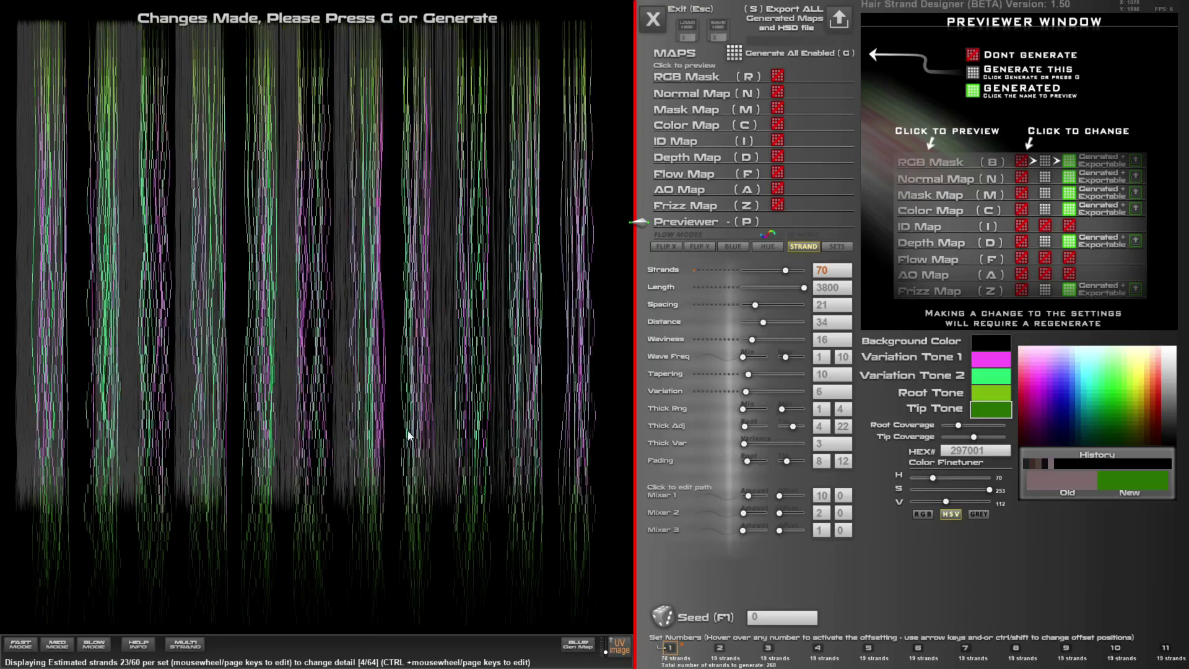
scroll(46, 26, down, 4)
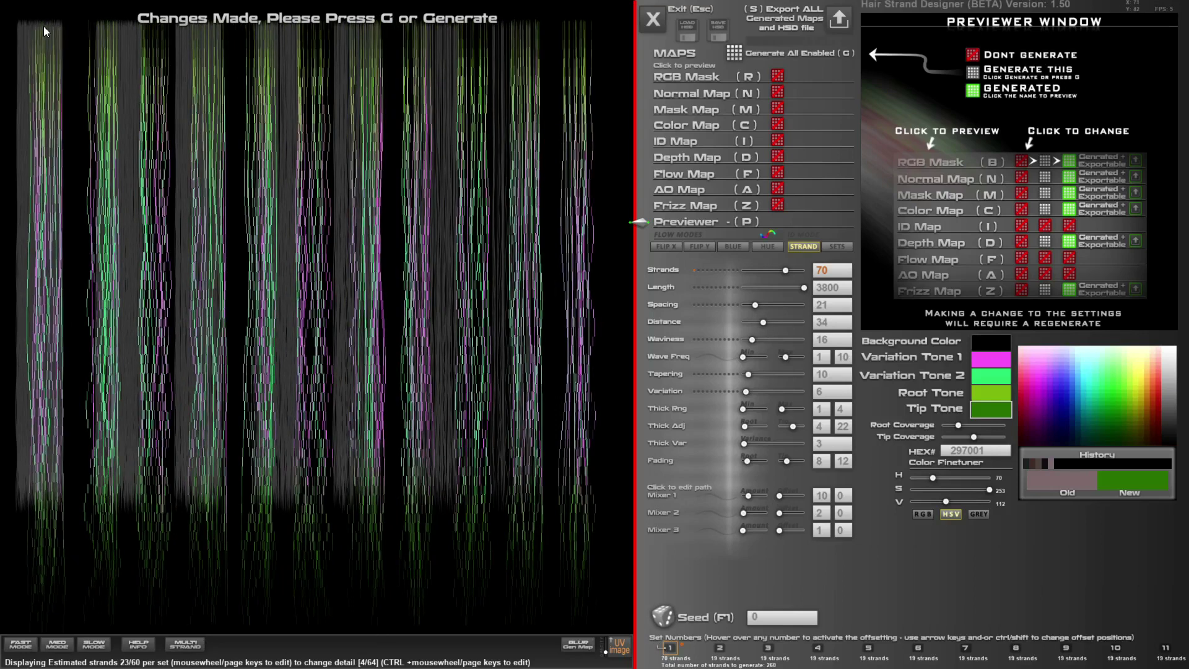
scroll(38, 23, down, 4)
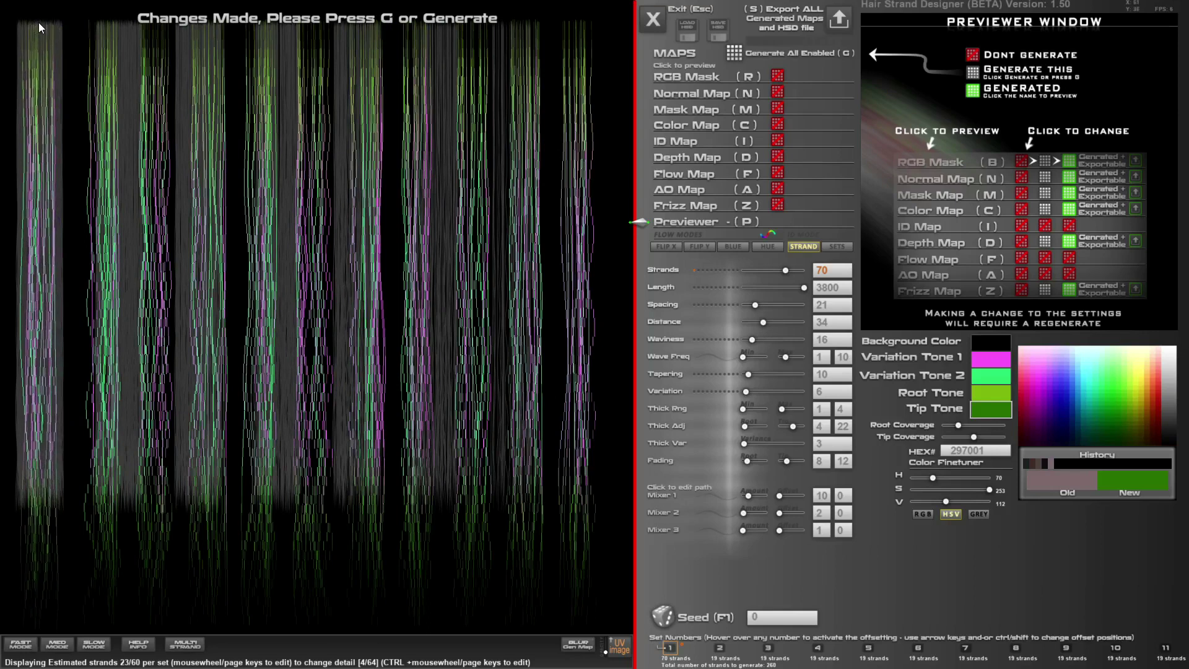
- Offset the strands of sets 2 and 3 with the mouse wheel so they wave differently
click(720, 648)
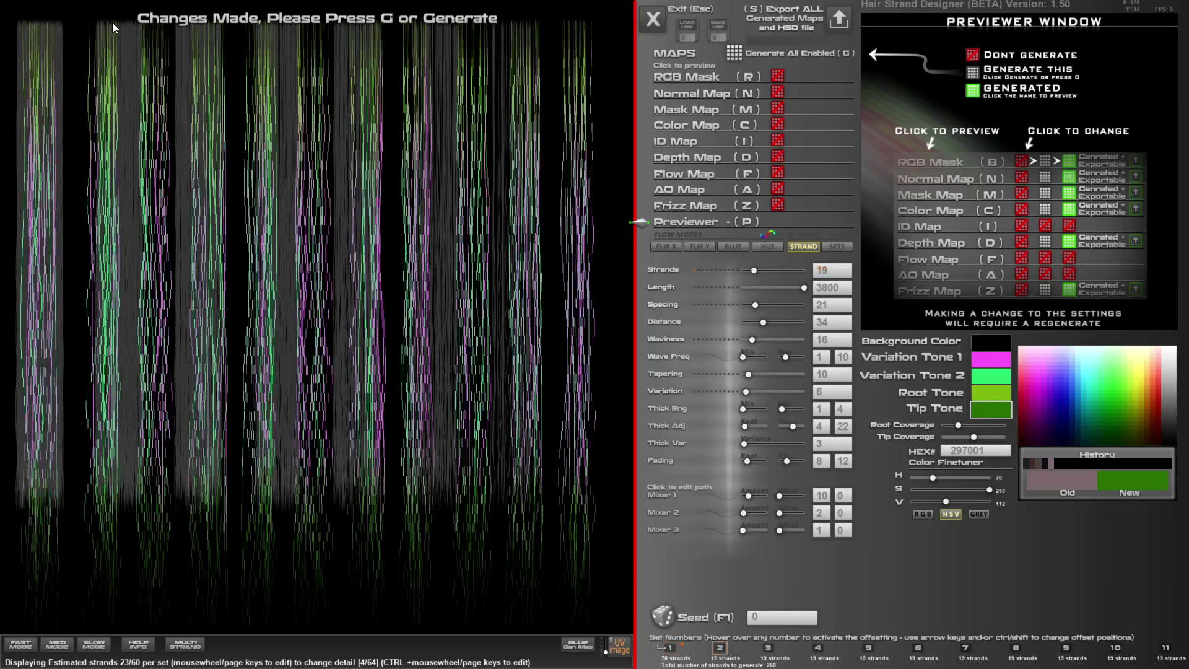
scroll(114, 22, down, 4)
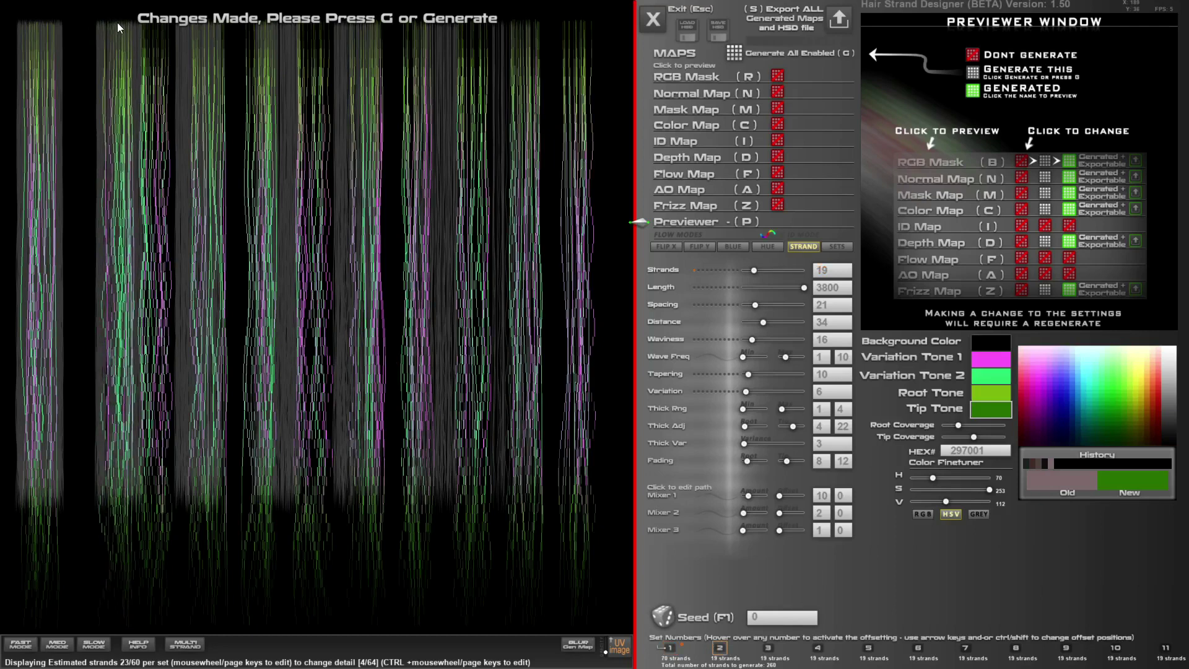
click(769, 648)
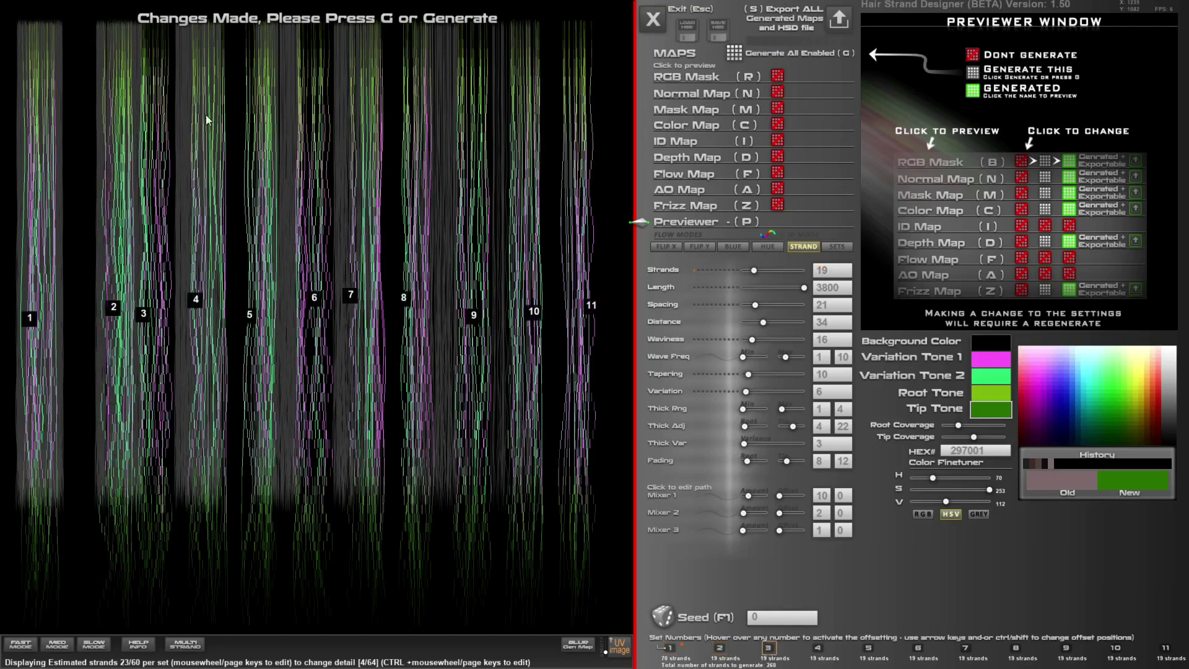
scroll(158, 29, down, 4)
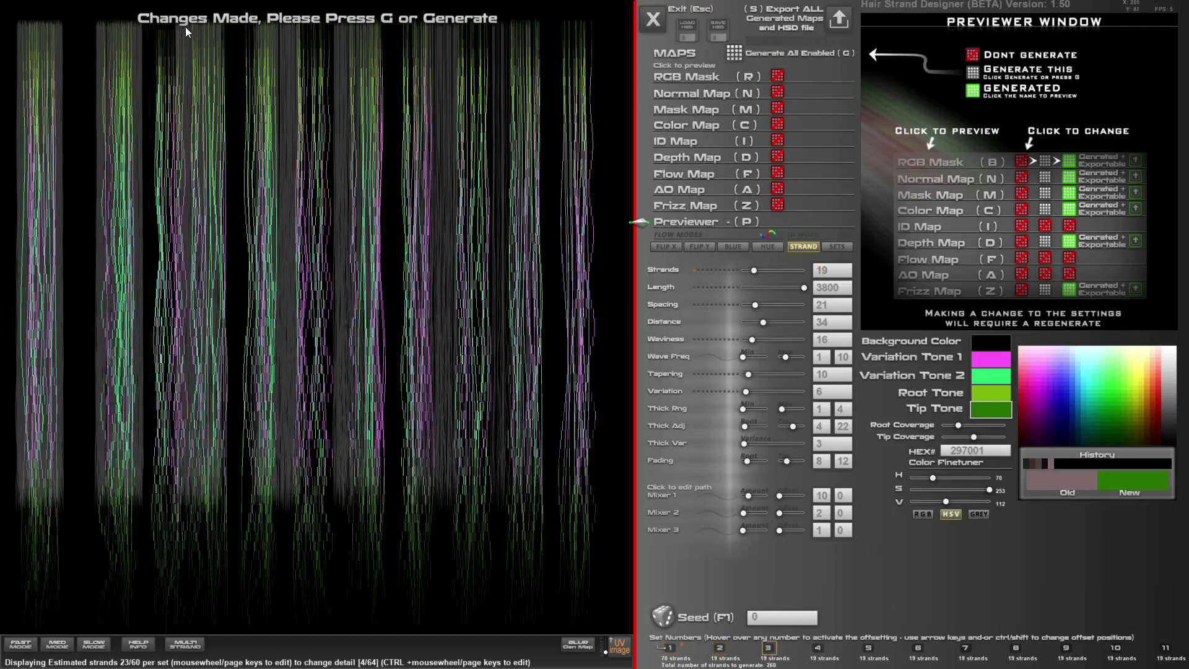
scroll(189, 27, down, 4)
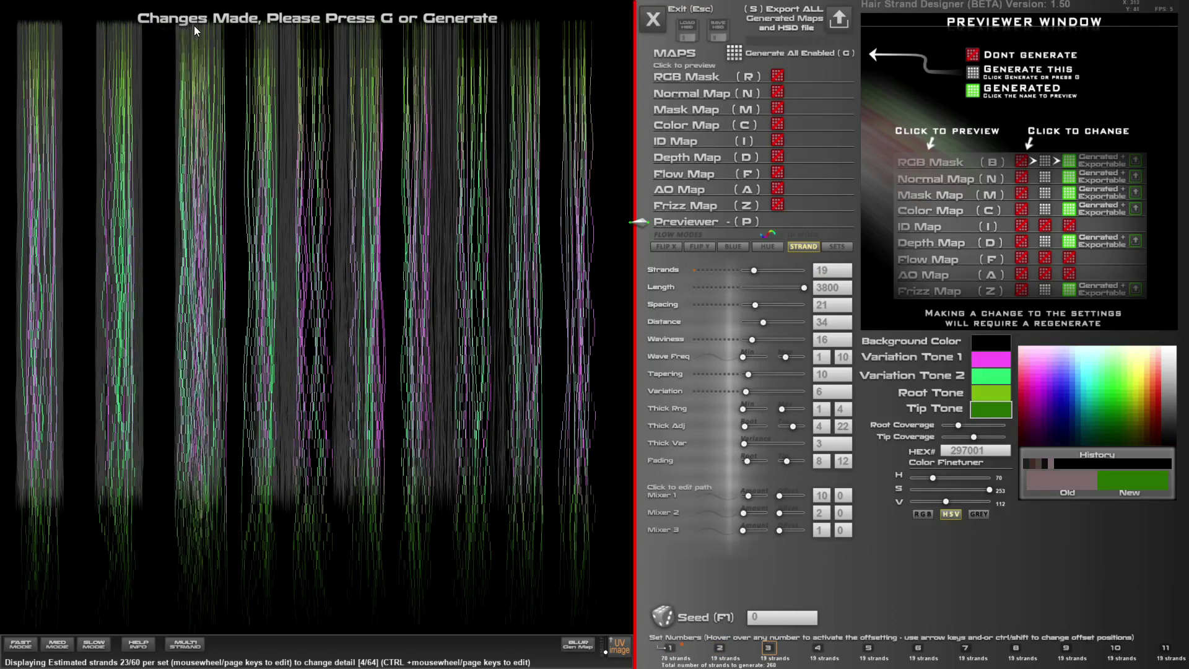
scroll(191, 25, down, 2)
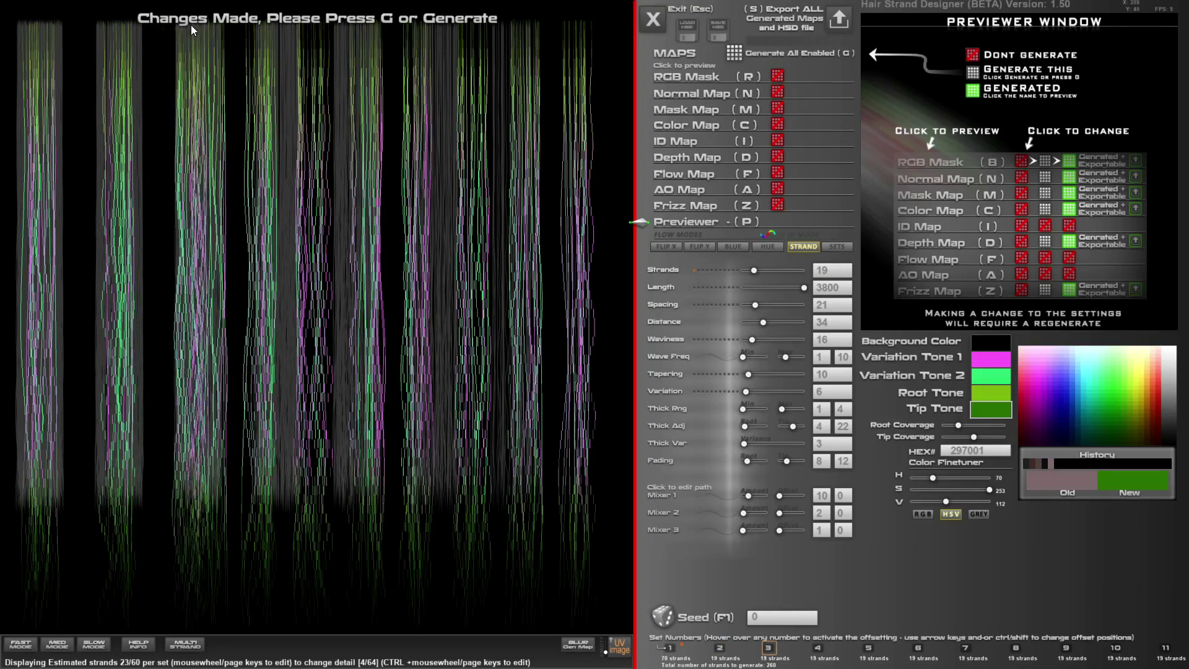
scroll(192, 25, down, 2)
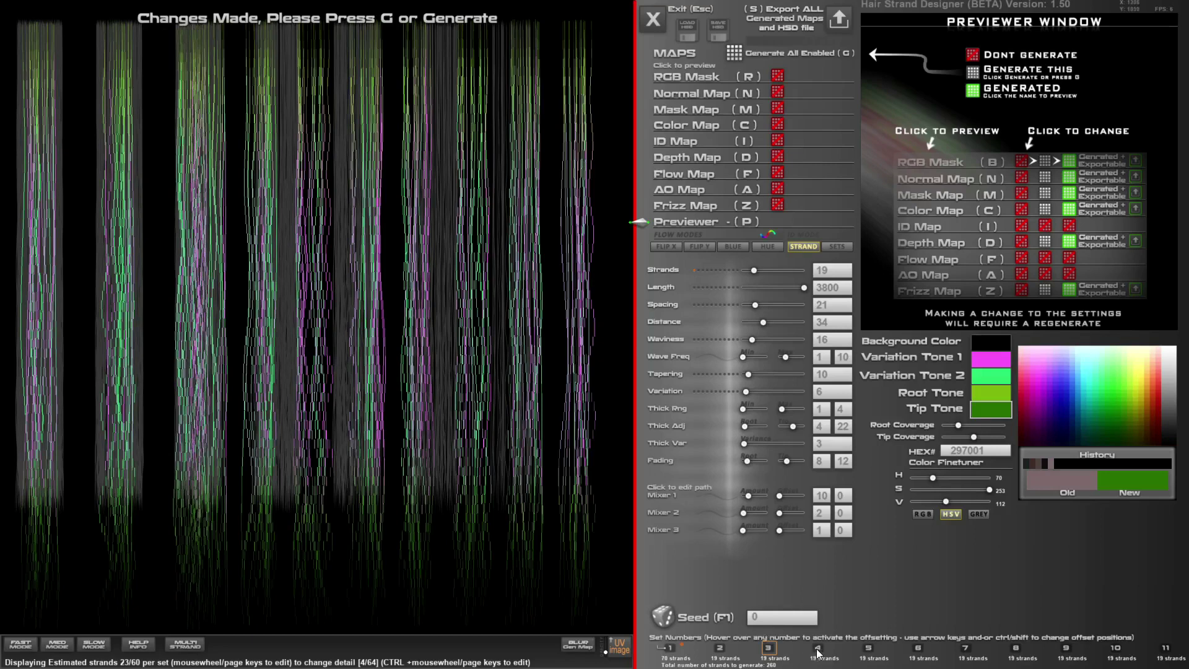
mouse_move(817, 652)
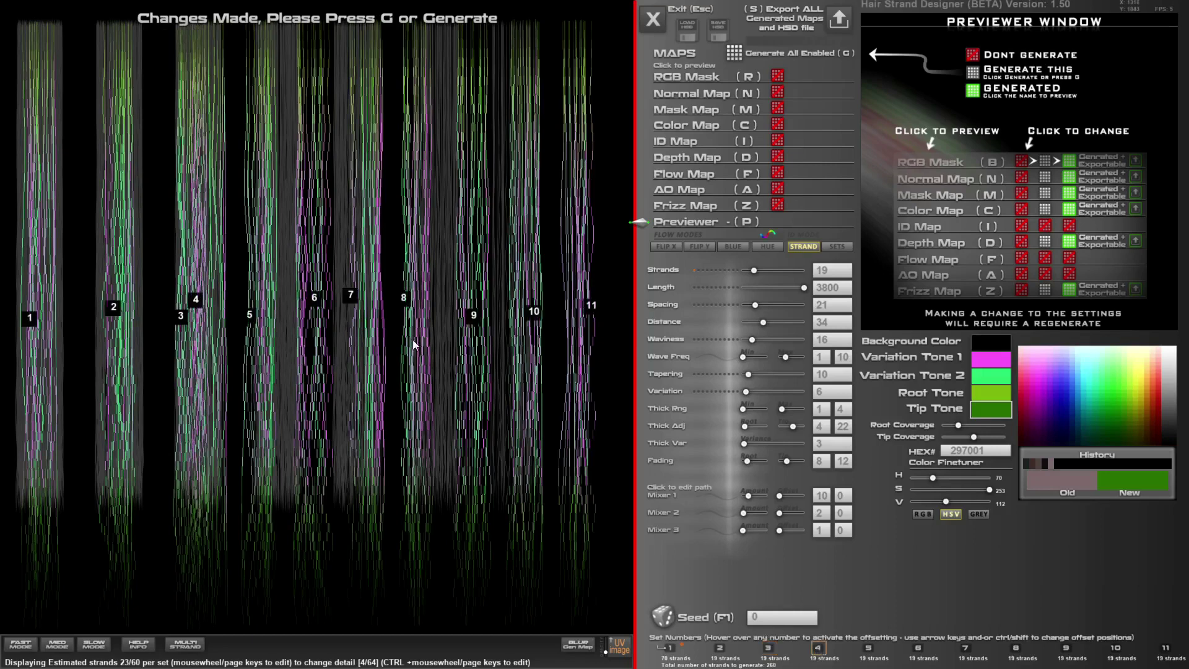
mouse_move(873, 652)
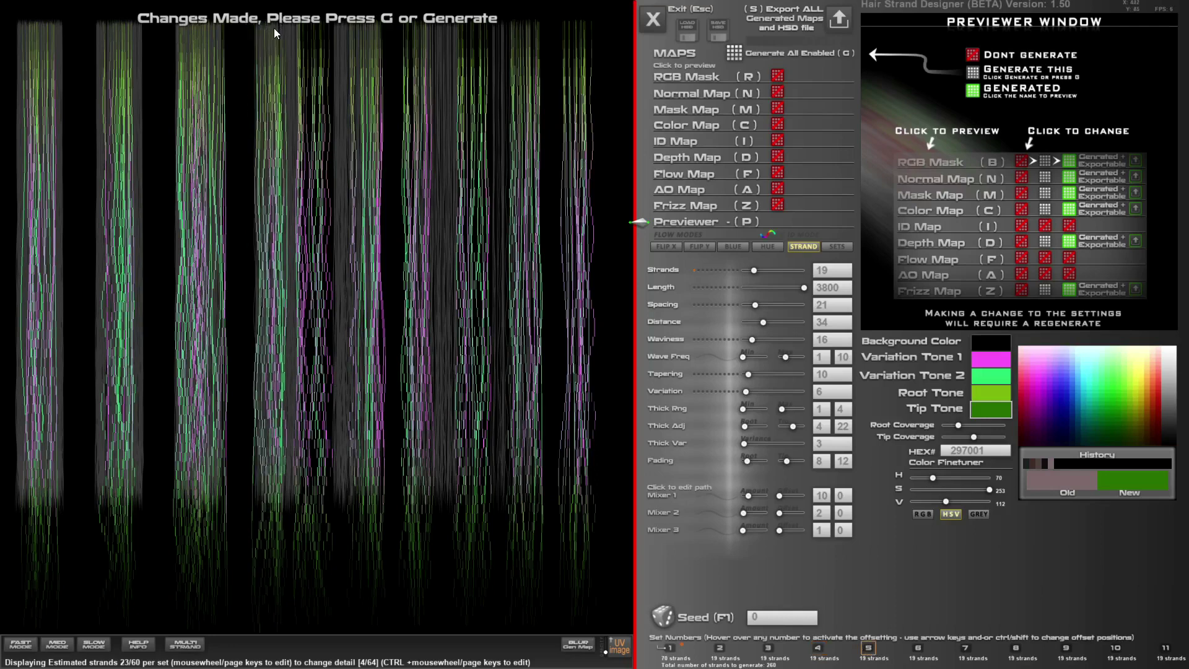
mouse_move(918, 650)
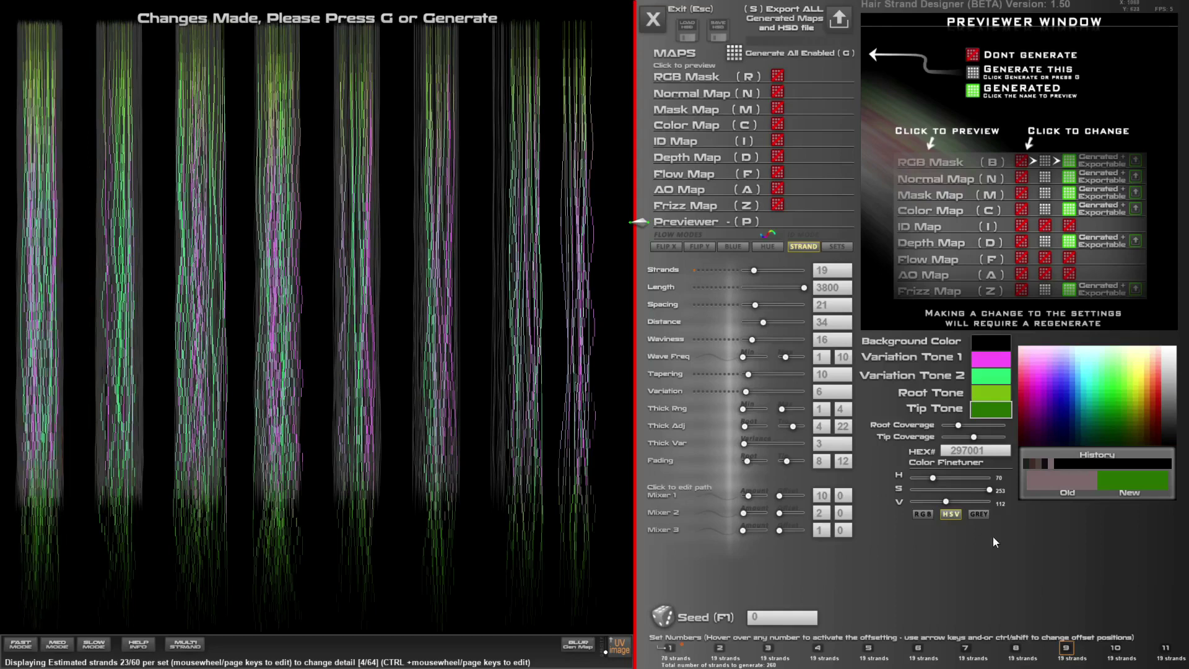
mouse_move(1115, 648)
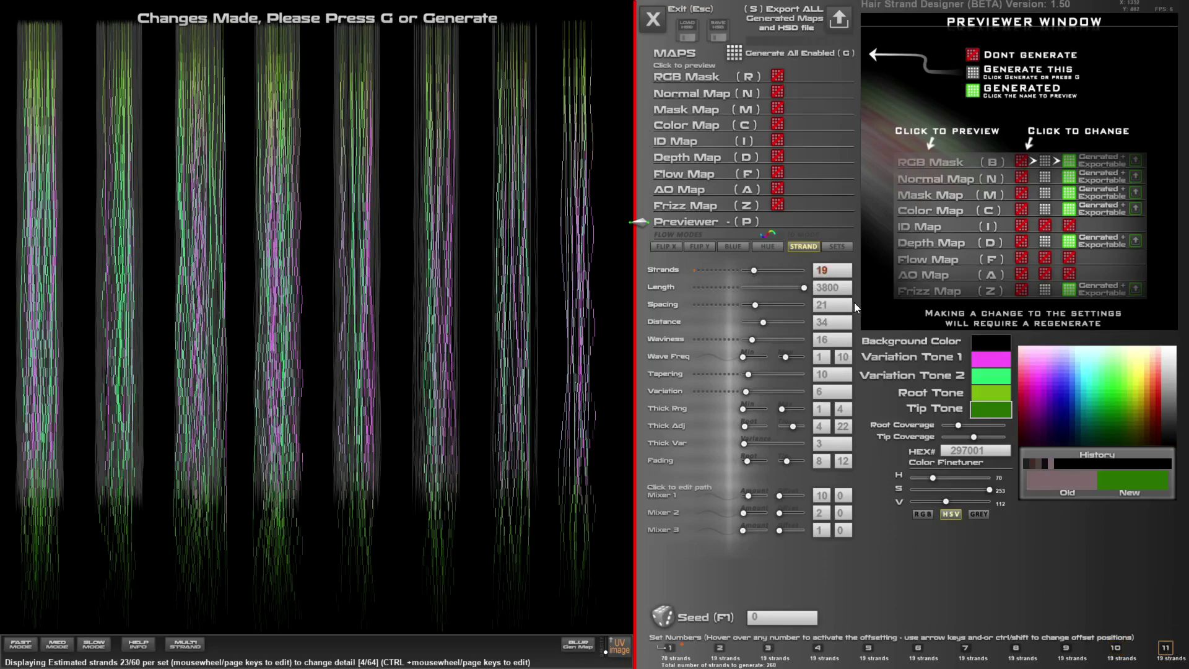
- Cut set 11 to one strand, give sets 2–10 41 strands, and widen set 1's spacing to 26
key(BackSpace)
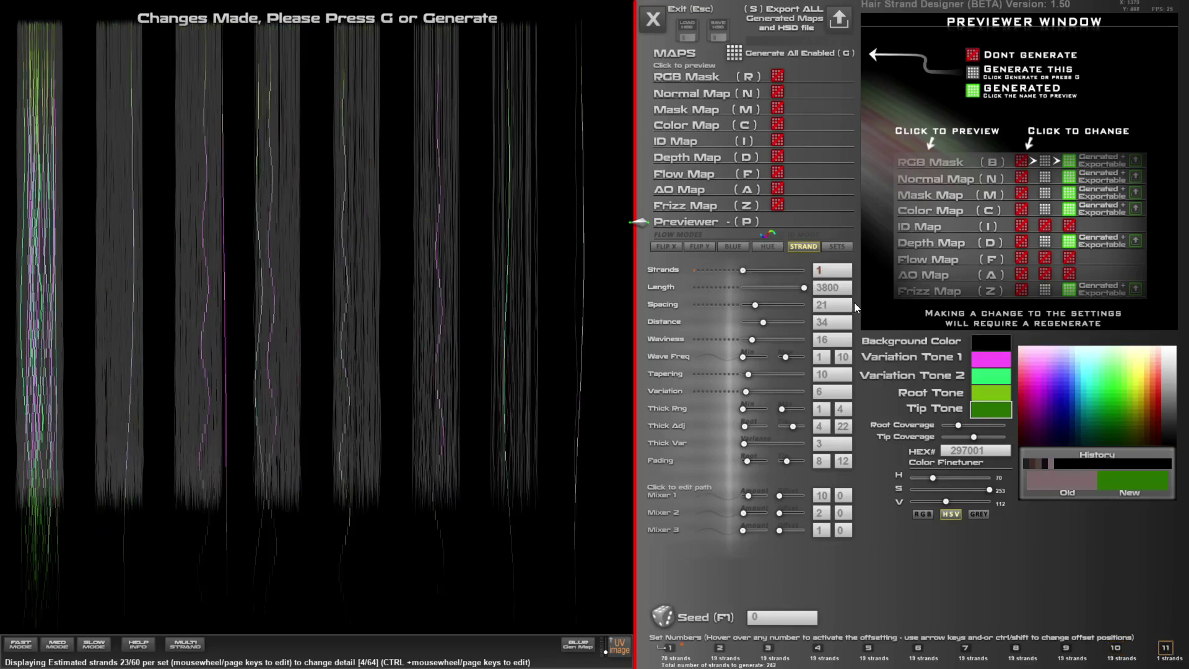
click(671, 652)
click(1166, 648)
drag(745, 270, 744, 270)
drag(743, 270, 767, 270)
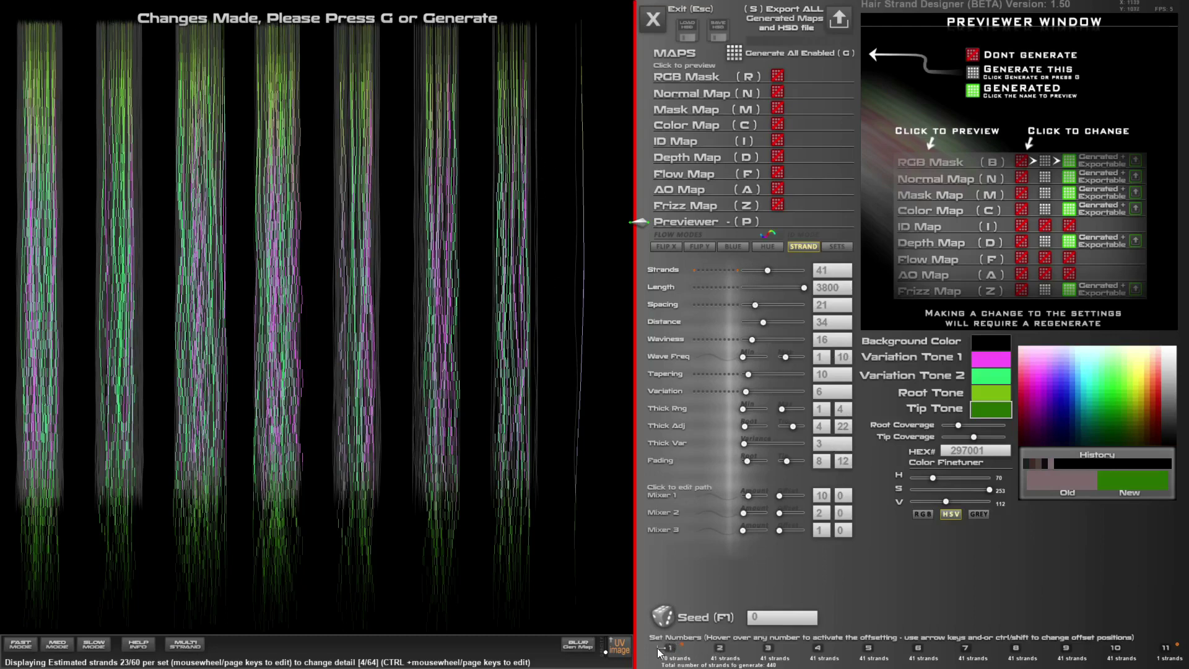
mouse_move(679, 646)
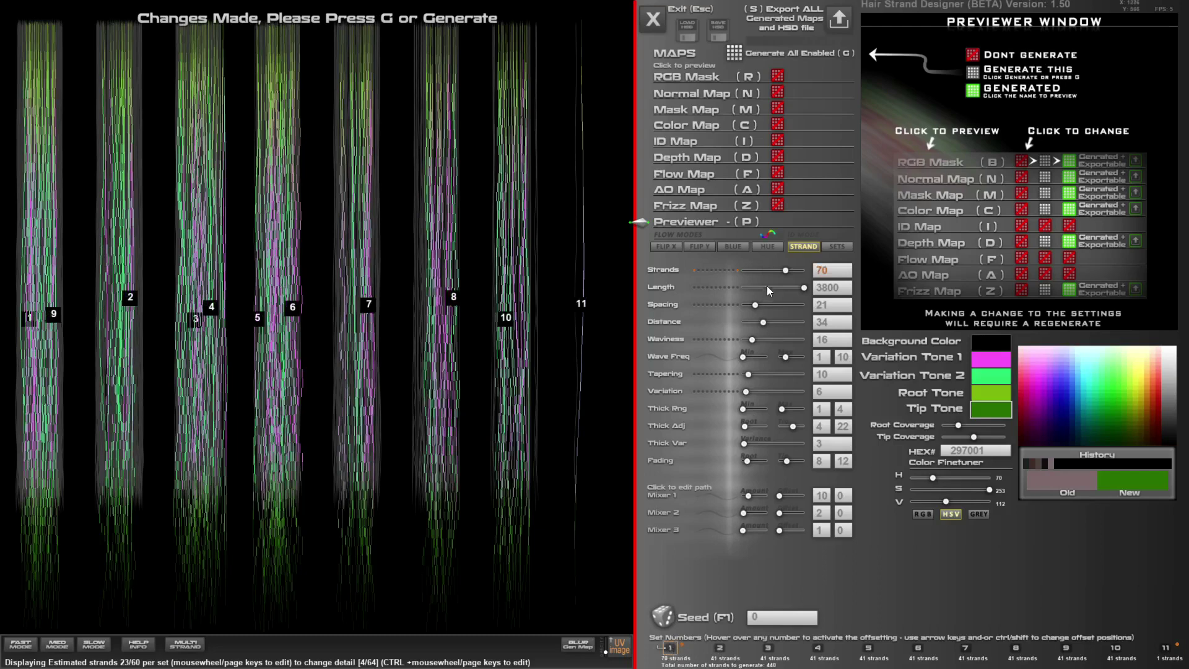
drag(757, 303, 789, 271)
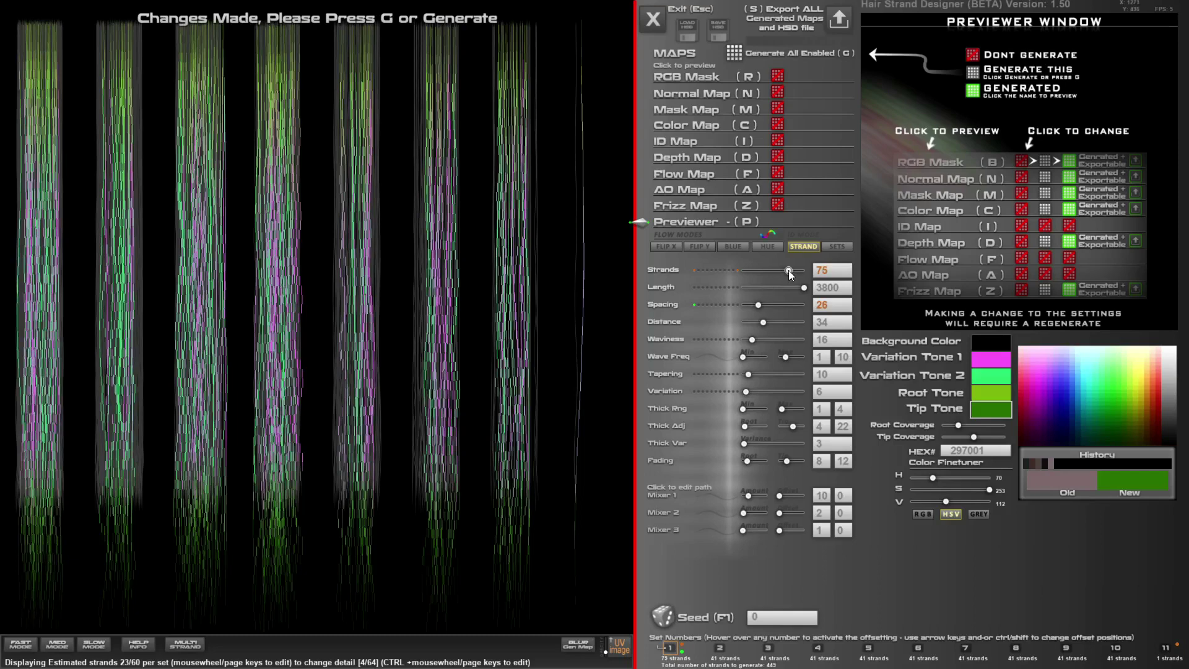
- Raise the preview detail, then change strand set 2's spacing to 21
scroll(261, 464, up, 2)
scroll(261, 463, up, 8)
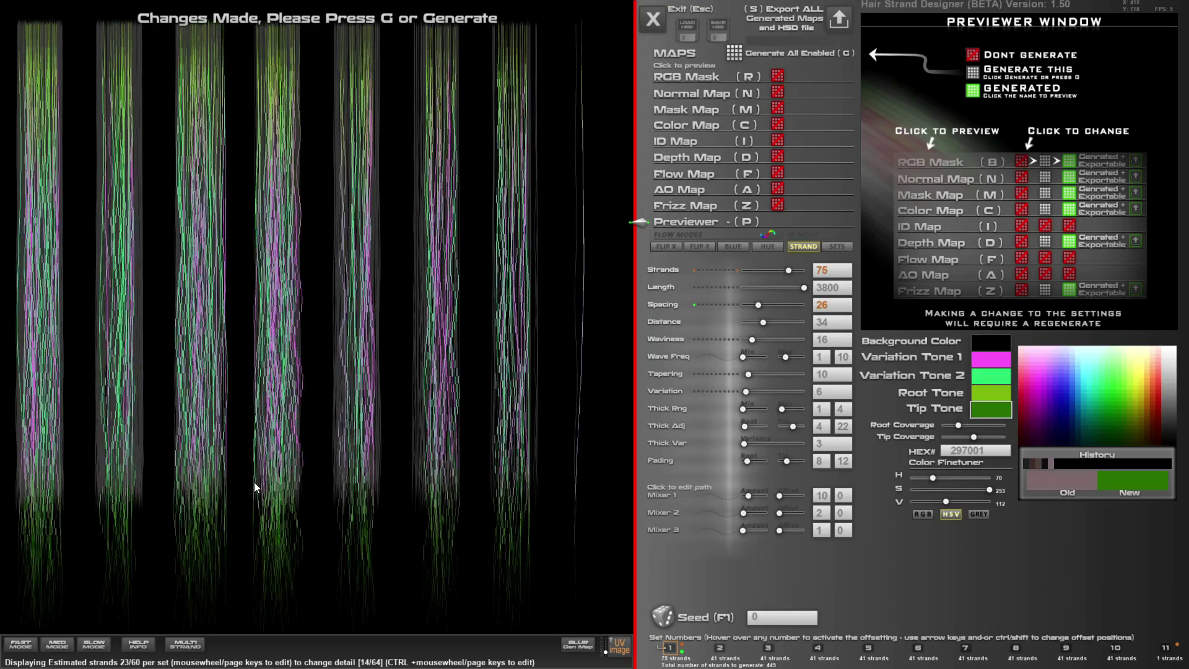
scroll(254, 482, up, 3)
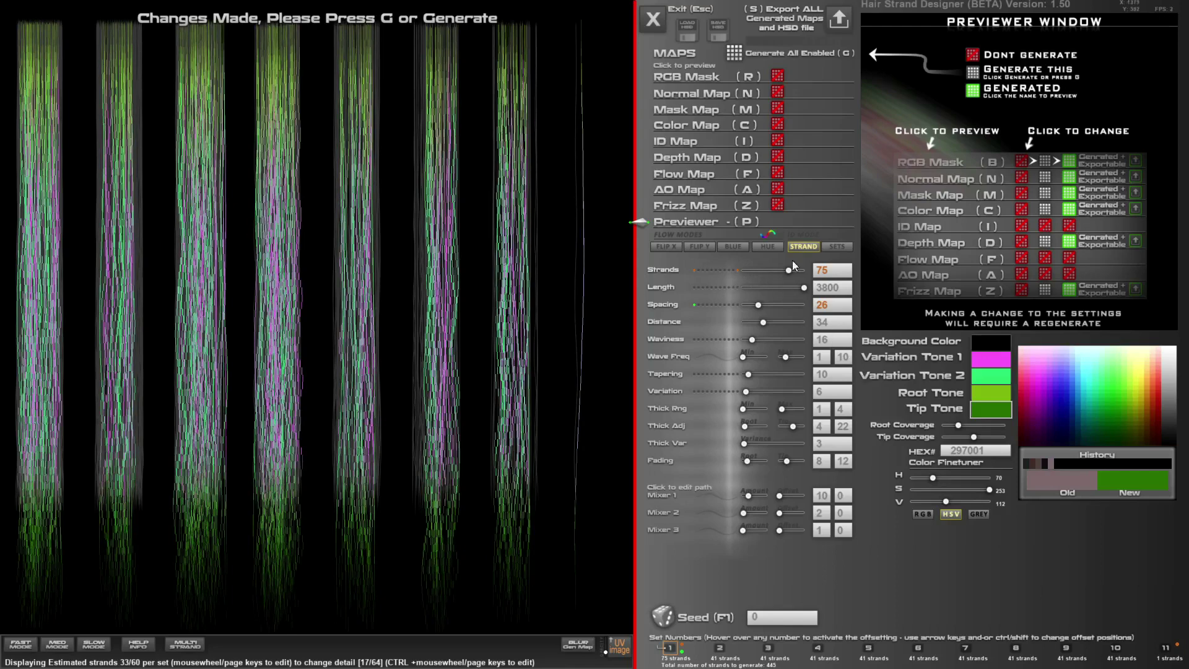
click(718, 654)
drag(757, 305, 761, 308)
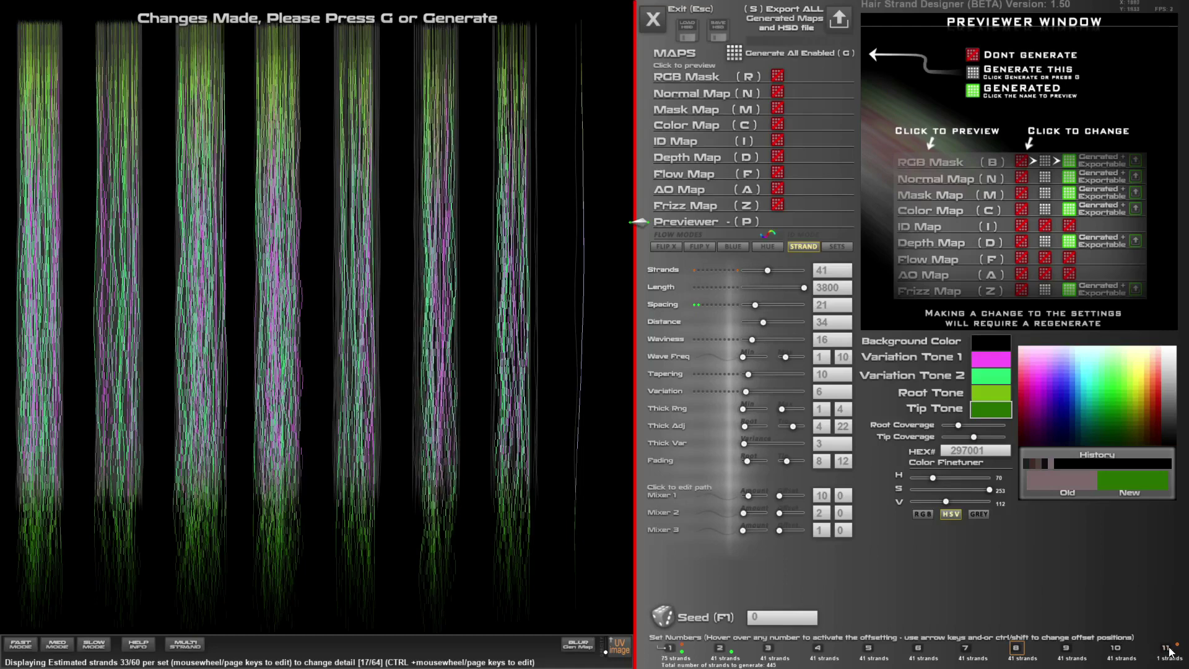
mouse_move(1166, 649)
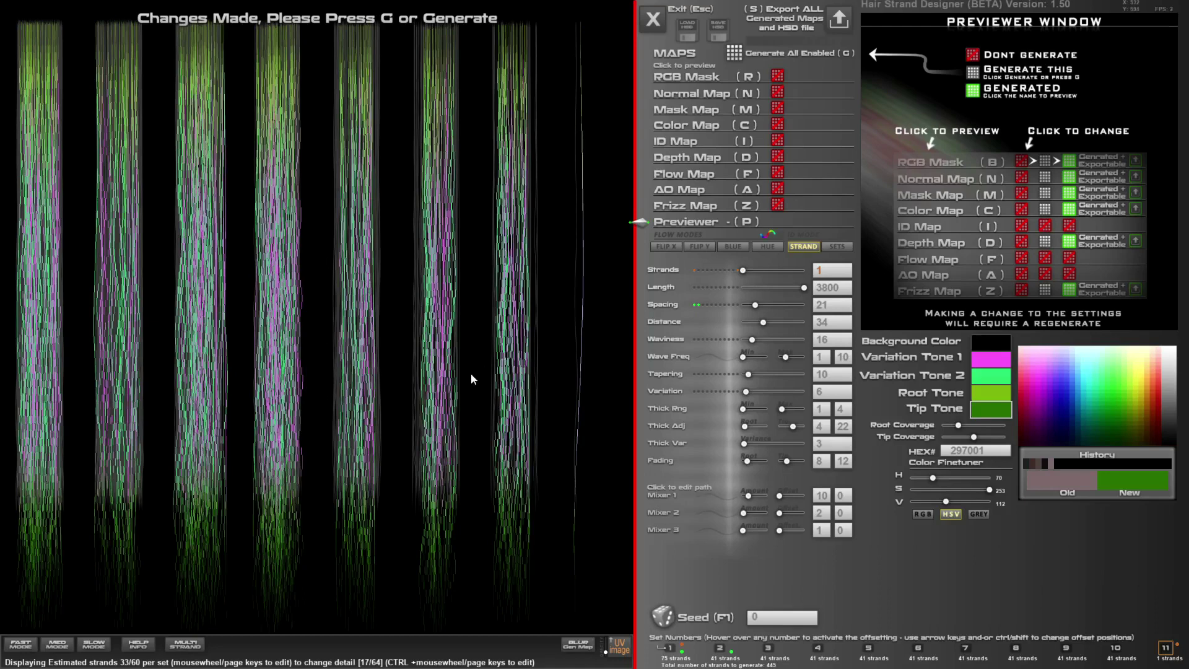
- Enable the Color Map and generate all enabled maps
click(778, 124)
scroll(20, 649, down, 13)
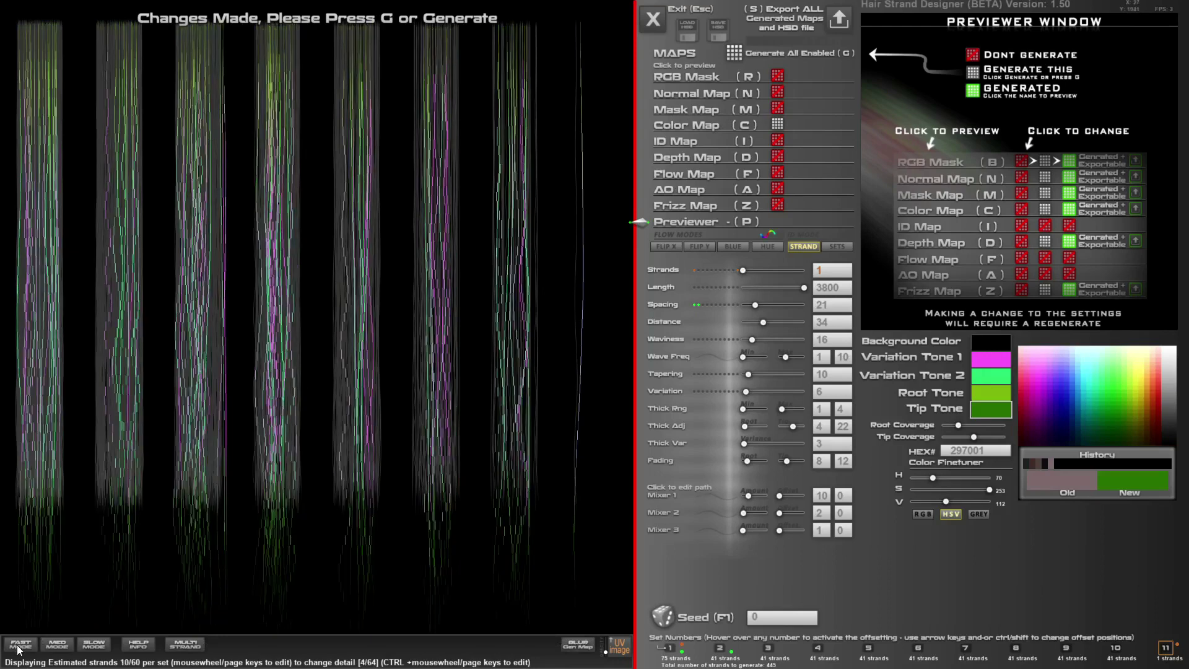
click(737, 53)
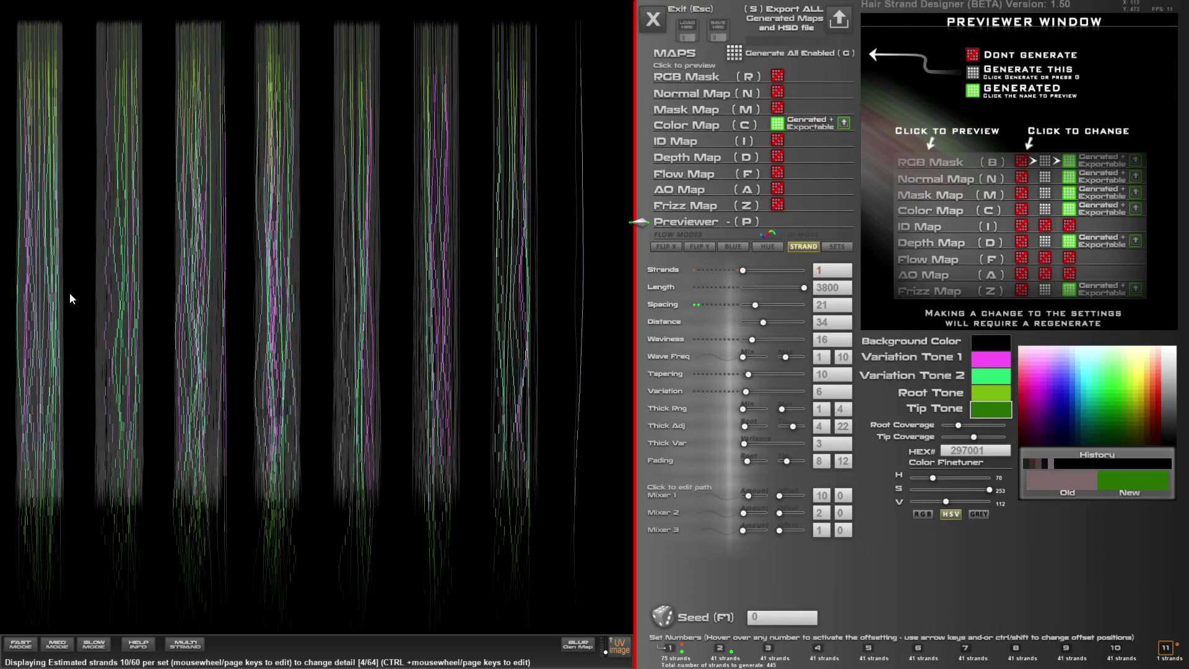
- Preview the generated colour map and inspect the strands in the close-up zoom box
click(679, 123)
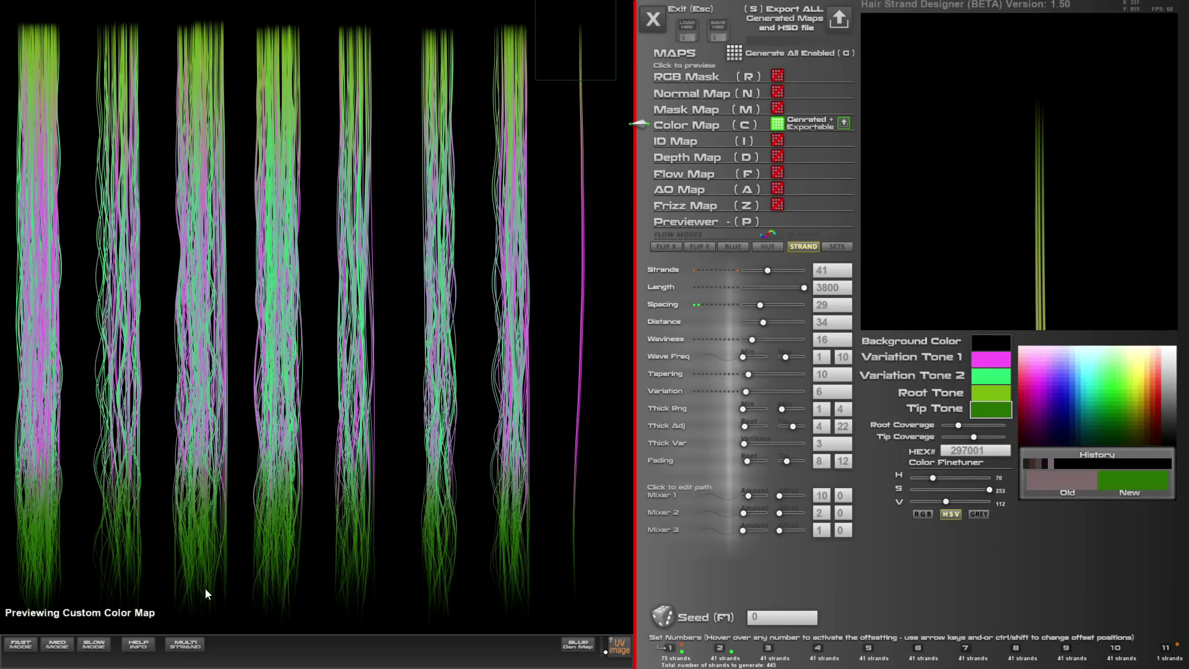
drag(209, 572, 204, 582)
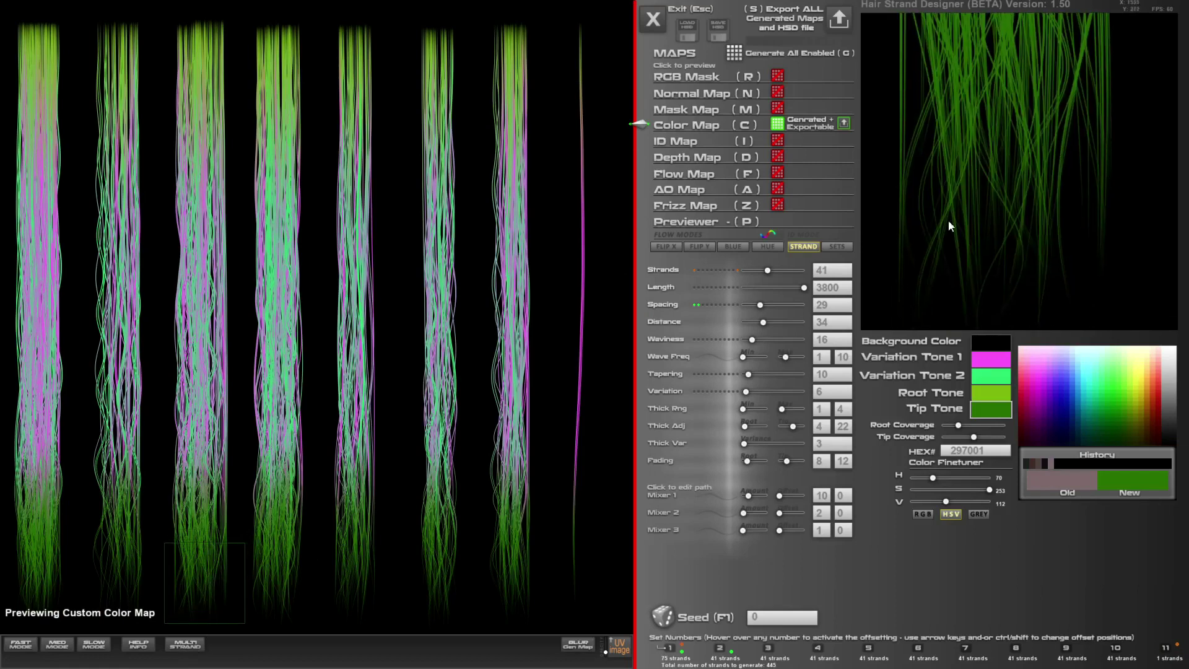
drag(198, 576, 110, 450)
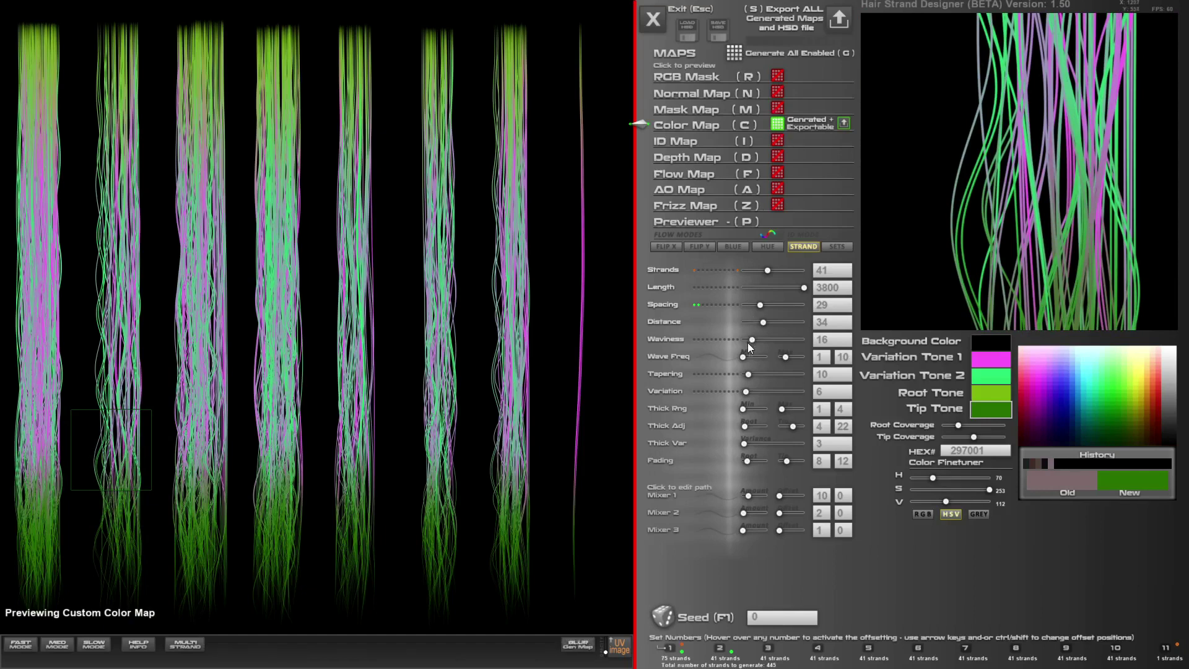
- Raise Variation to 17, shorten Length to 2698, and switch to Slow Mode for higher detail
click(749, 391)
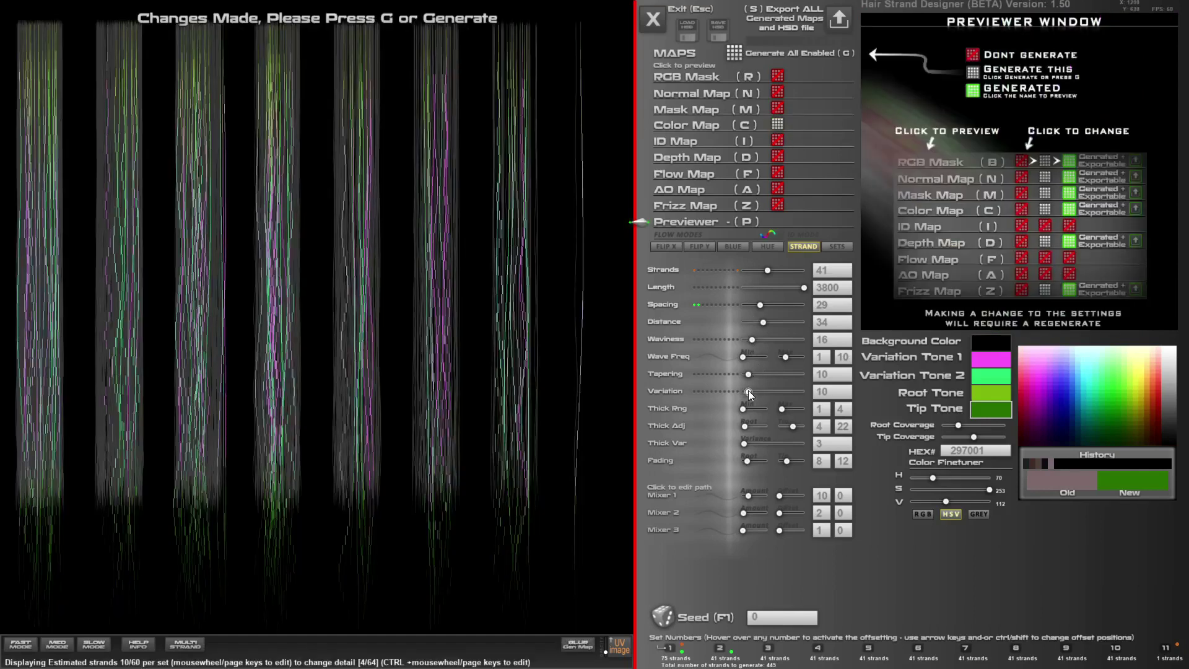
drag(749, 394, 752, 392)
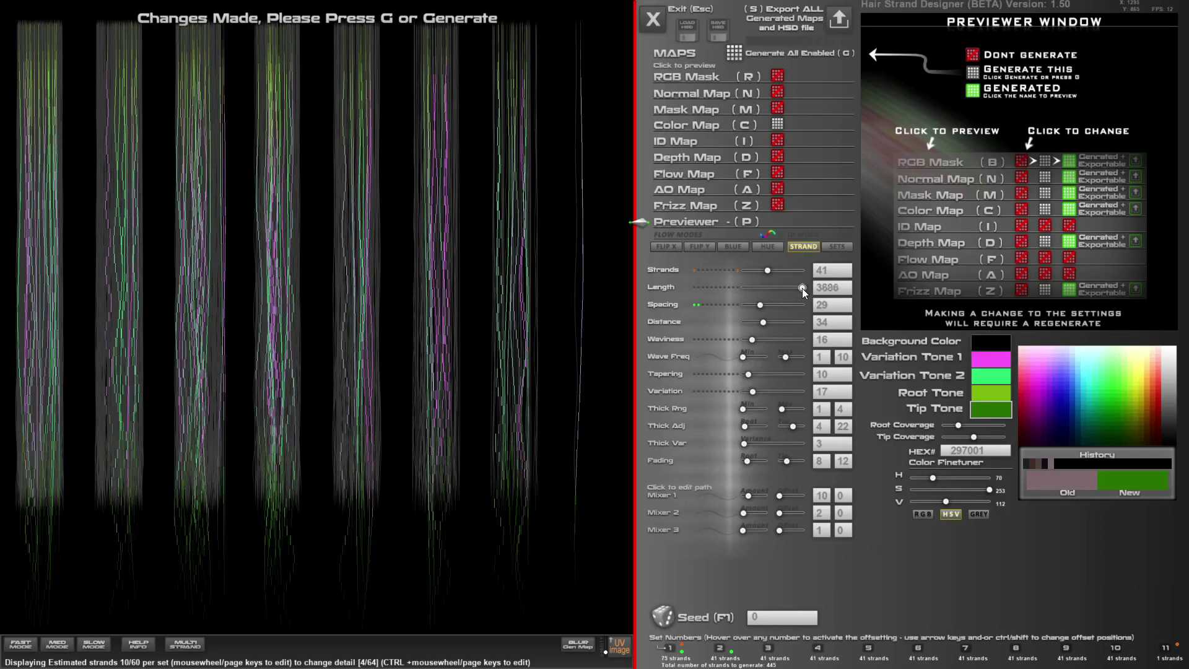
drag(803, 291, 786, 290)
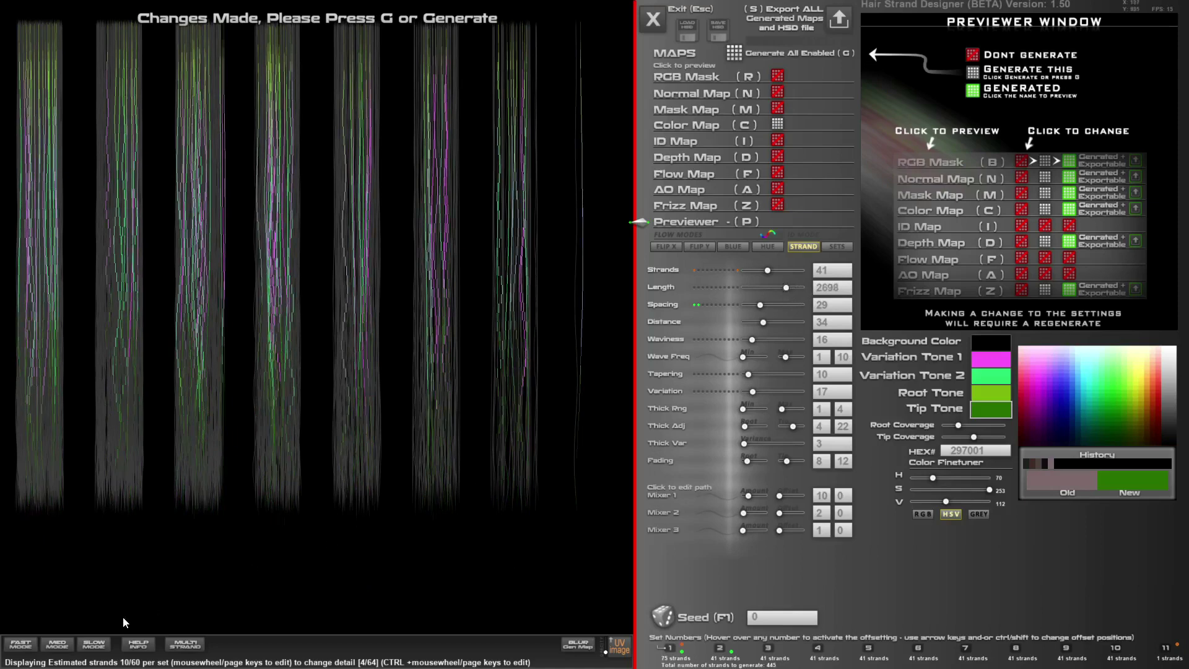
click(99, 649)
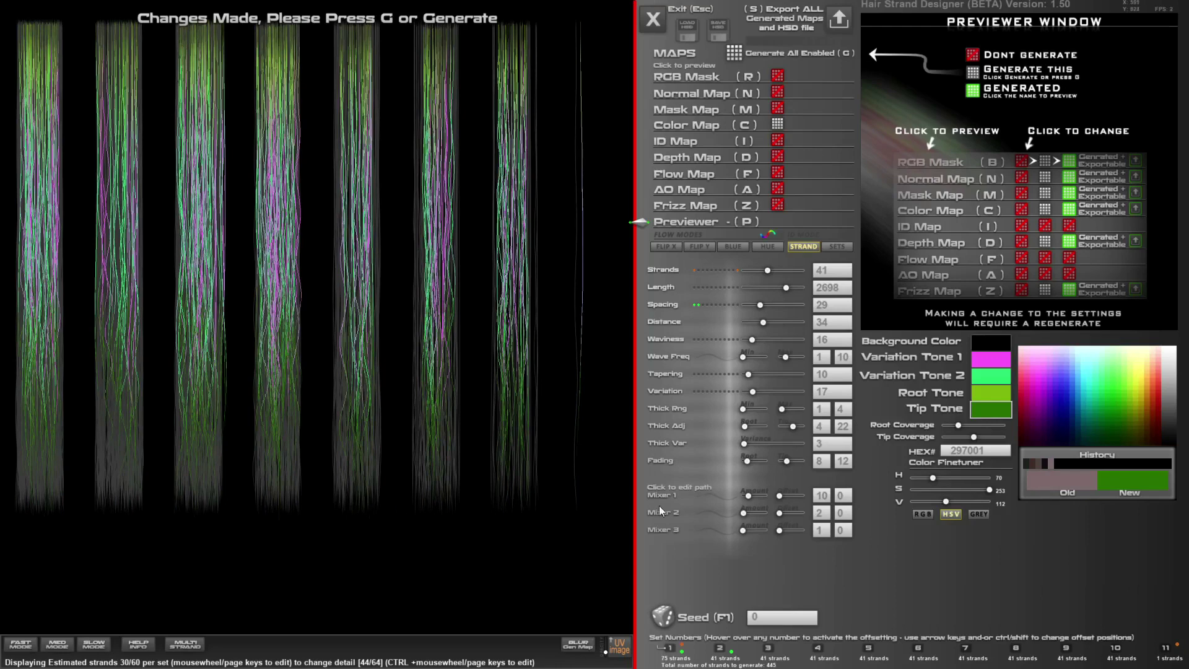
- Regenerate all enabled maps and preview the depth, colour, mask and normal maps, ending on normal
click(738, 51)
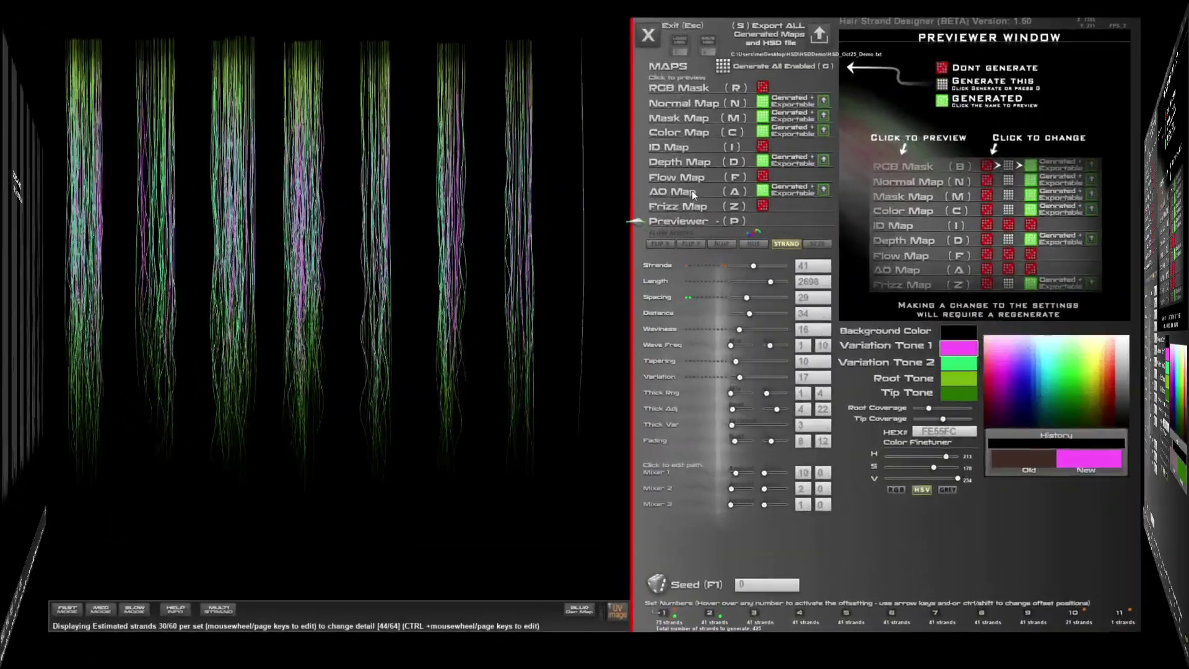
click(700, 188)
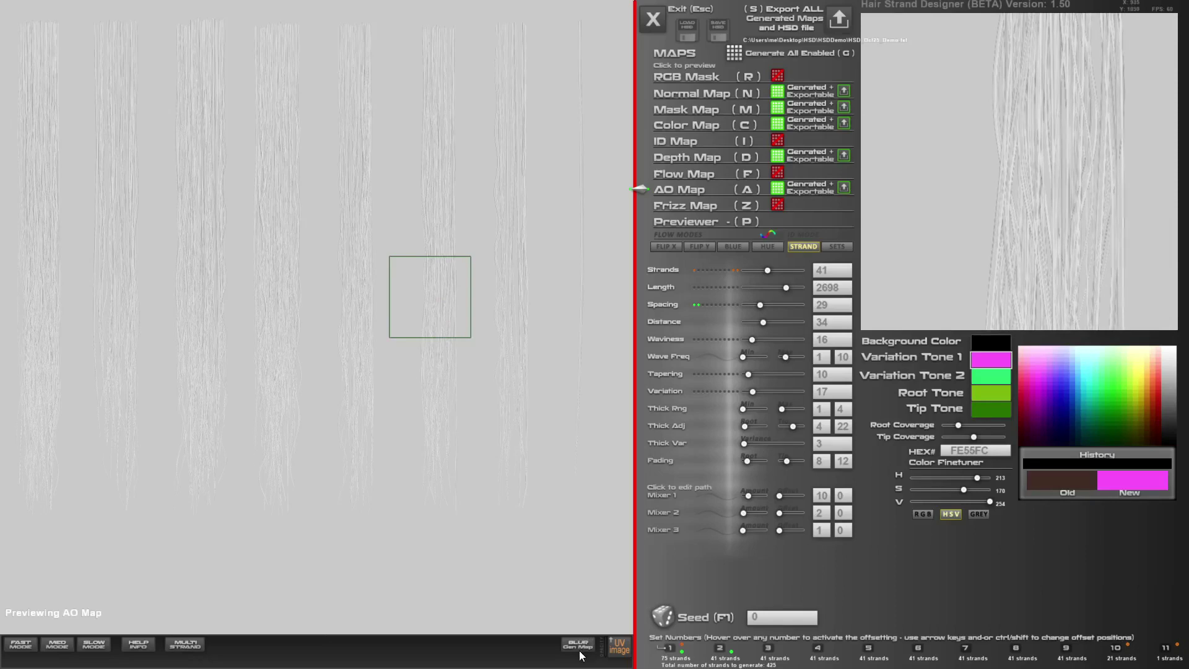
click(689, 157)
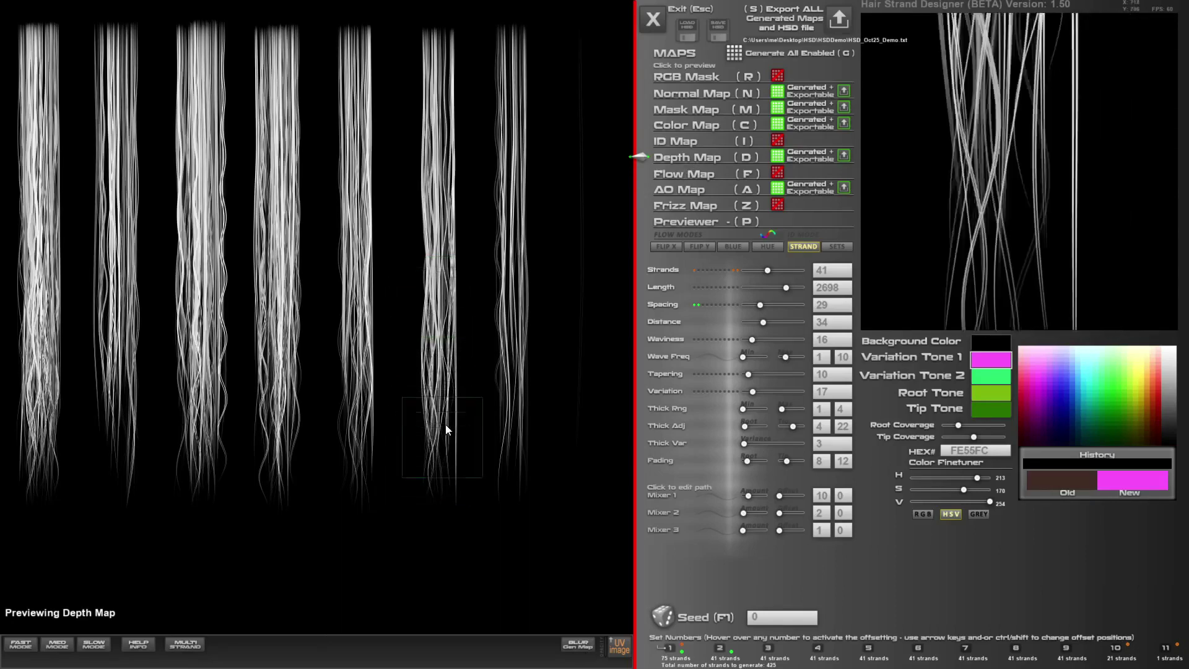
click(684, 123)
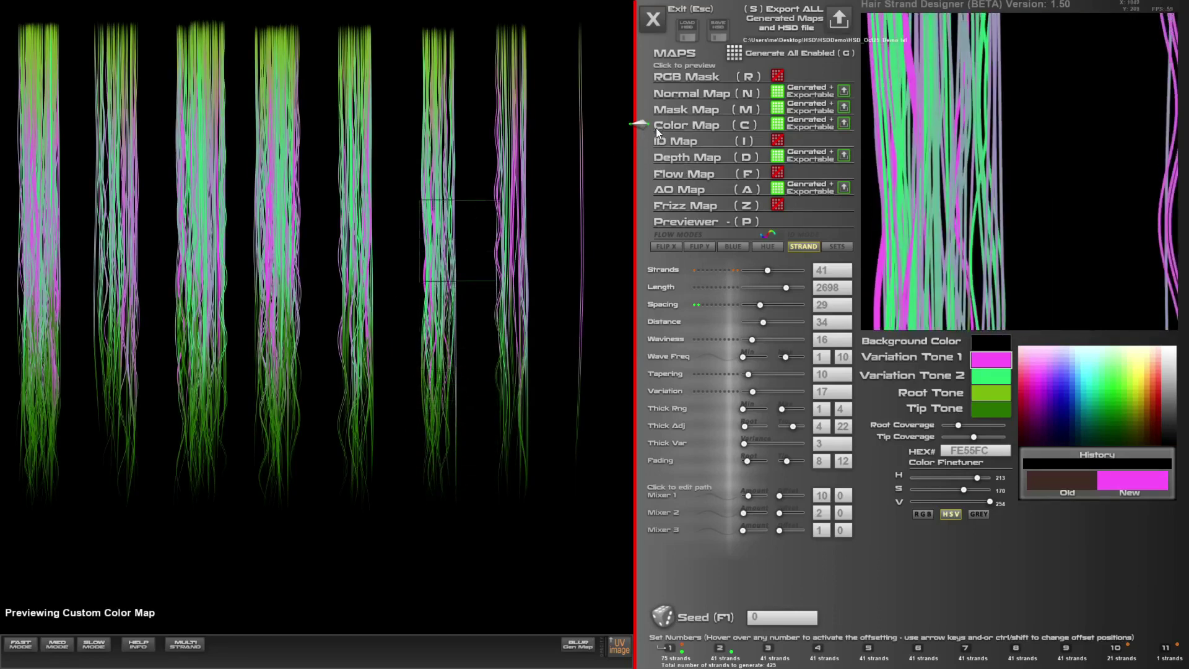
click(683, 109)
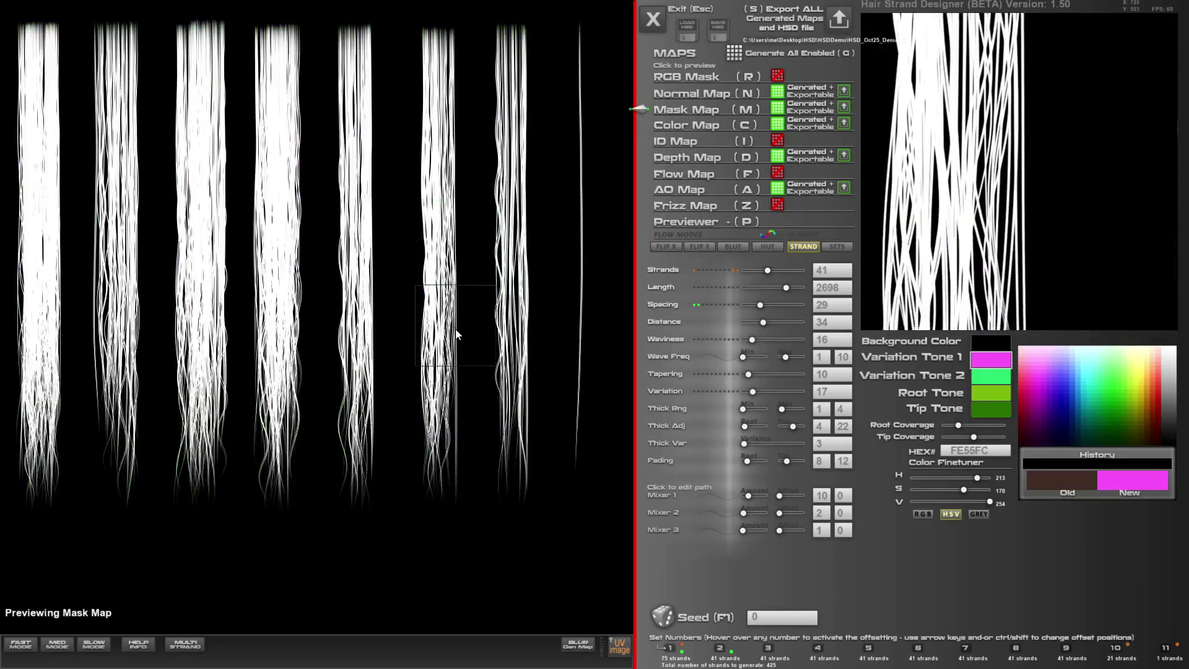
click(690, 93)
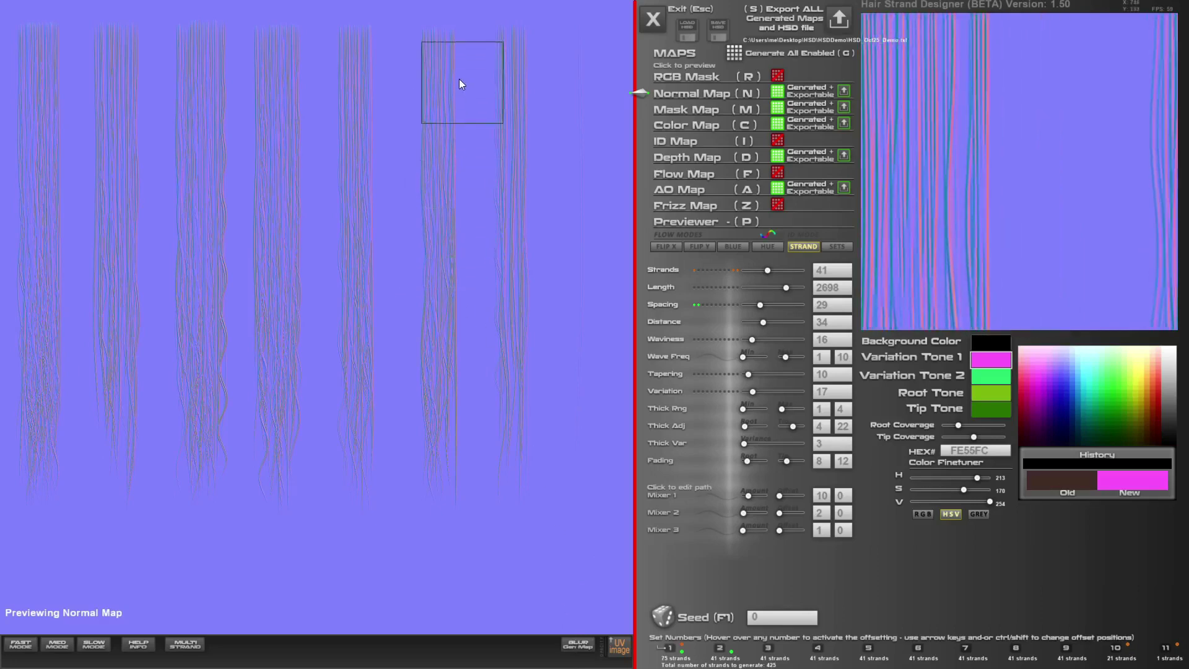
- Export all generated maps under the project name HSD_Oct25_V2
click(839, 20)
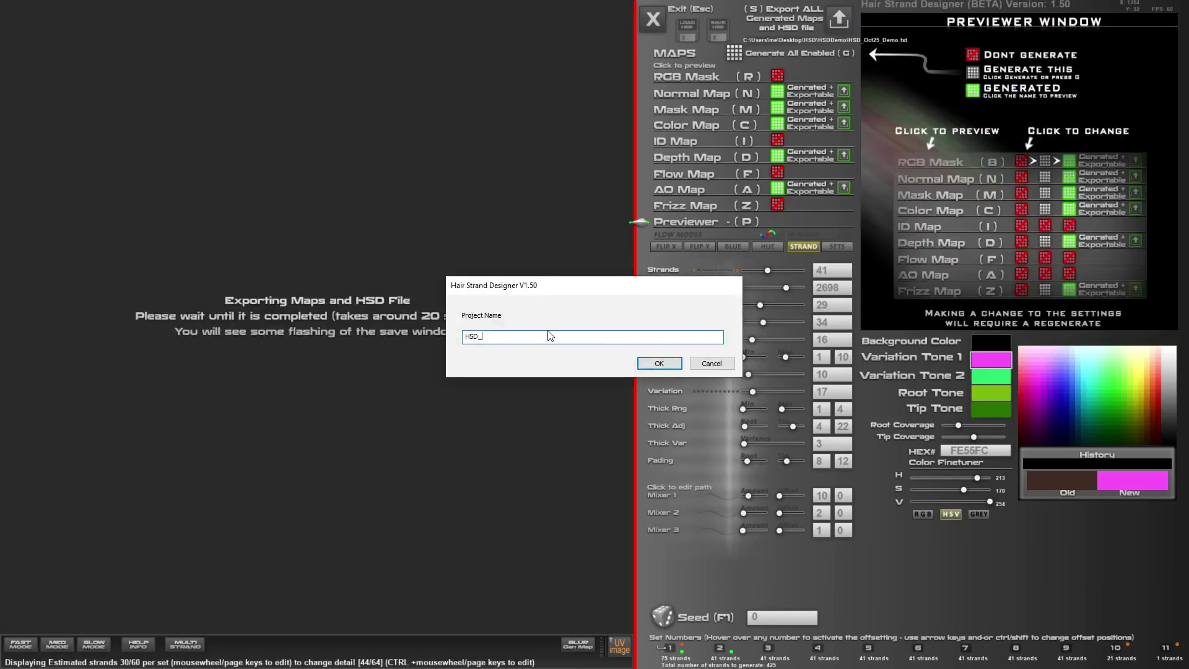
text(Oct25_V2)
key(Return)
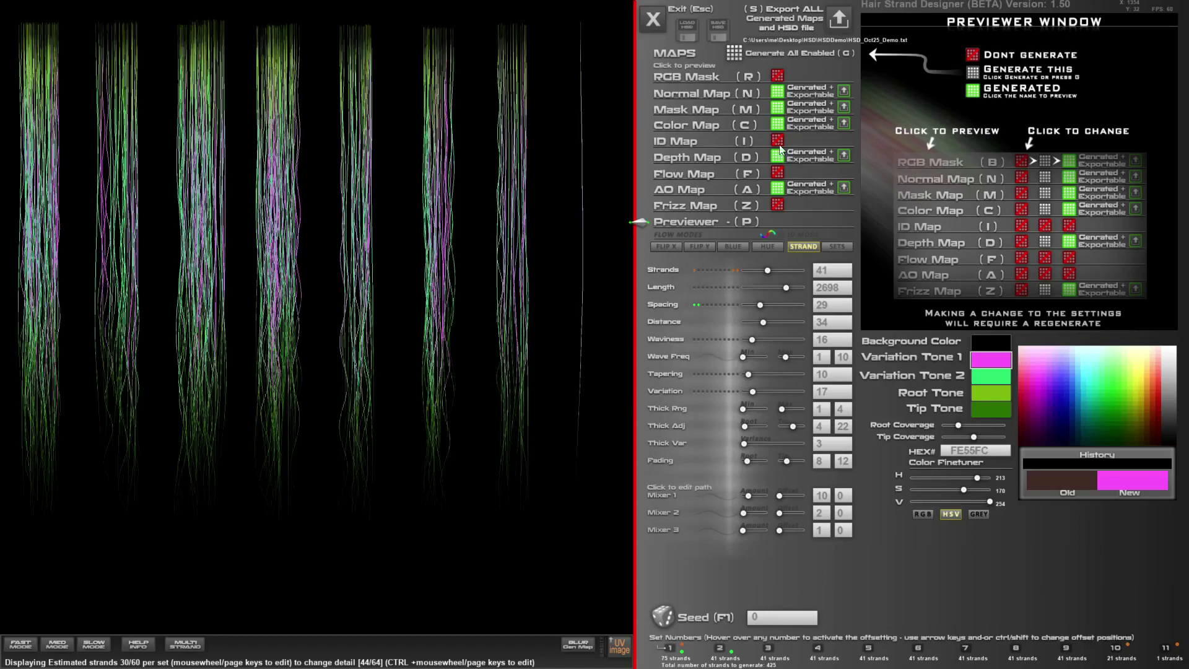
- Cycle through the AO, depth, colour, mask and normal previews, returning to the custom colour map
click(679, 187)
click(682, 160)
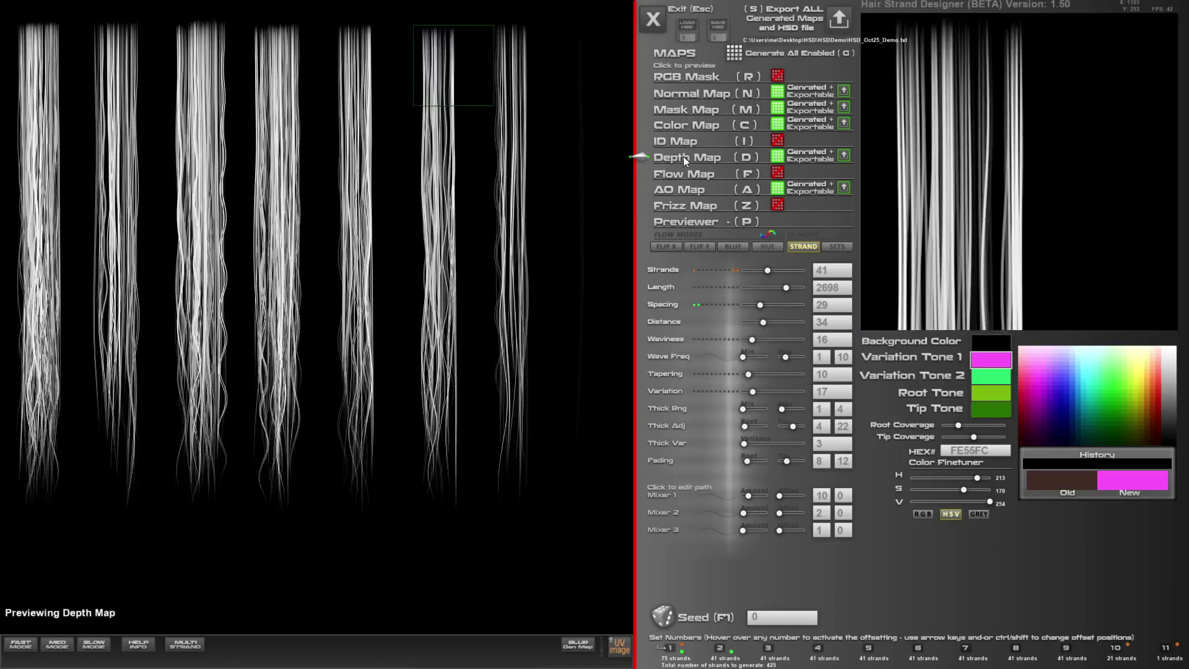
click(691, 125)
click(687, 111)
click(693, 92)
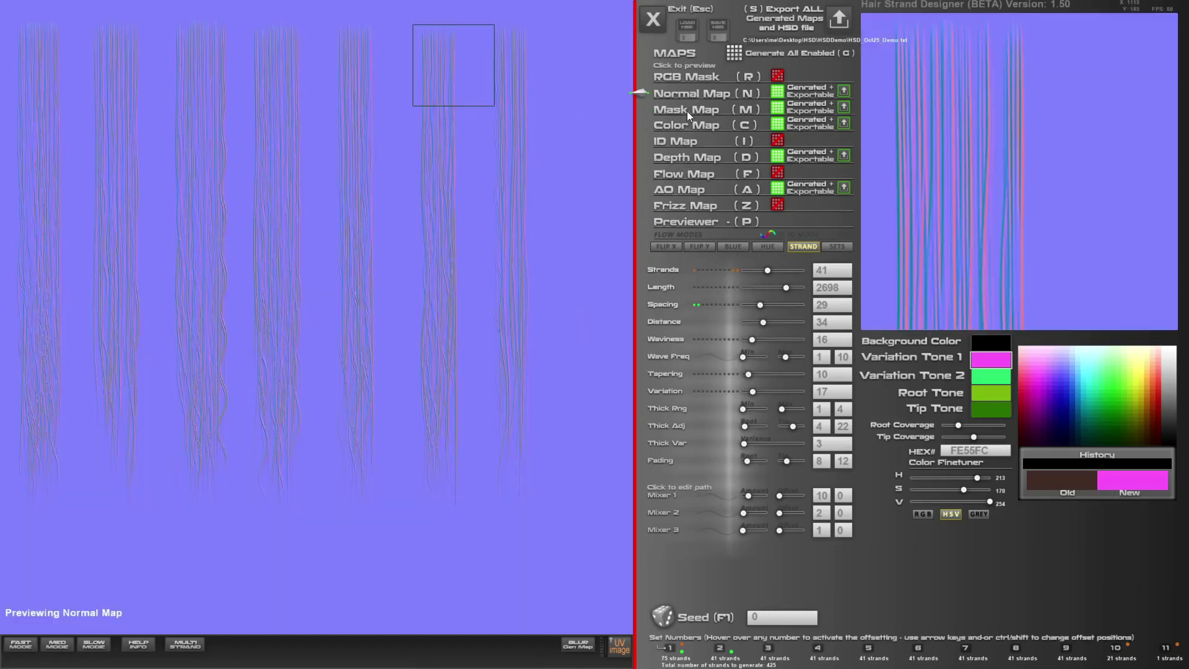
click(686, 121)
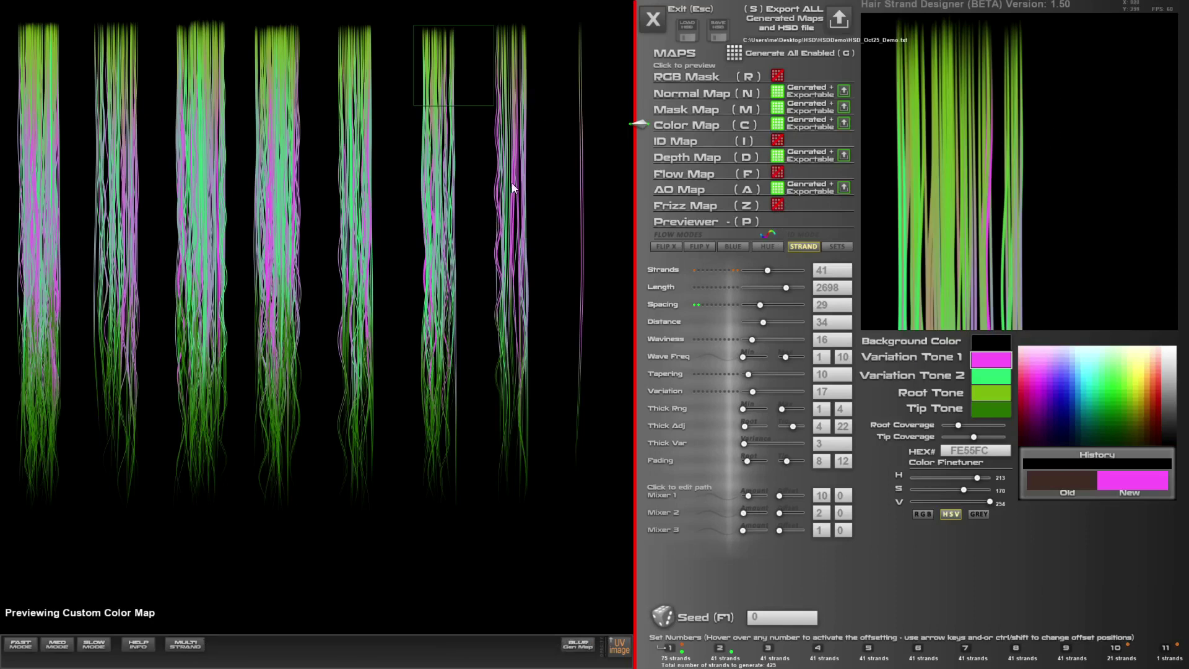
- Quit Hair Strand Designer and return to Marmoset Toolbag
click(653, 18)
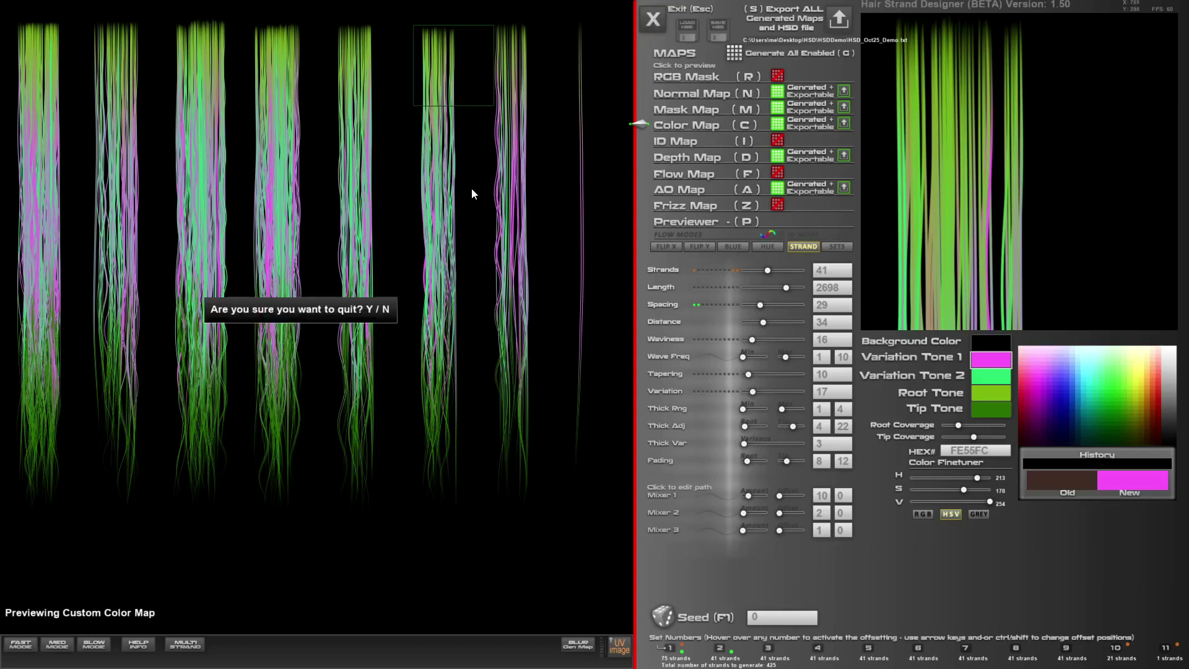
key(y)
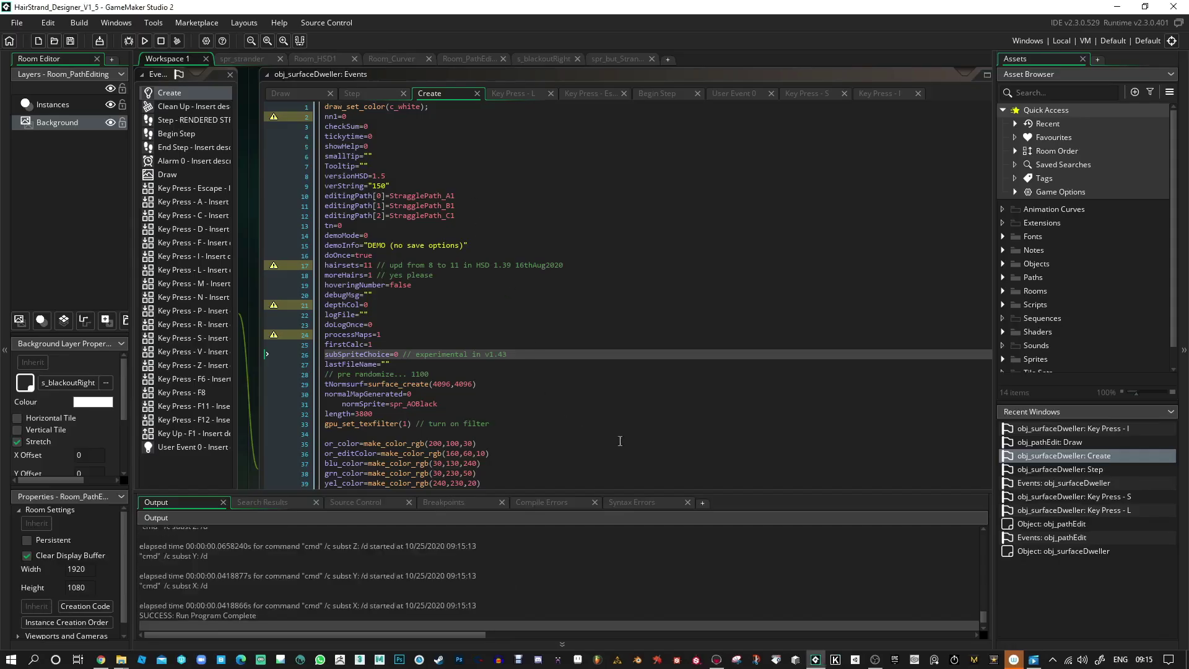
click(717, 660)
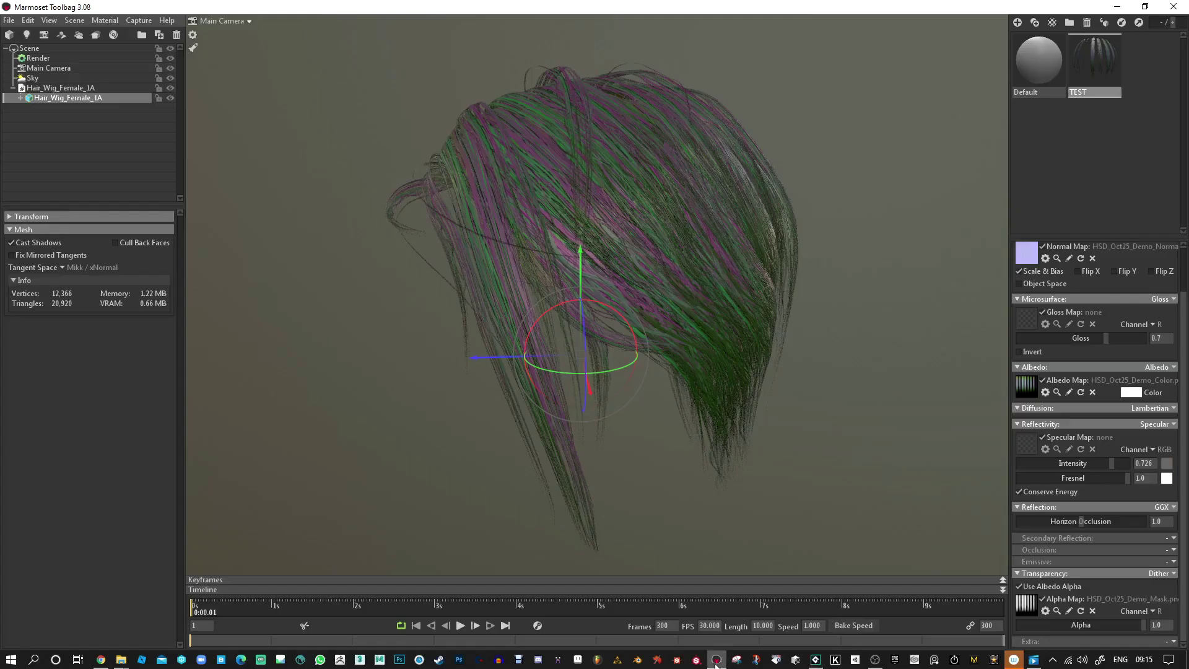
- Load HSD_Oct25_V2_Color.png as the hair's albedo and HSD_Oct25_V2_Mask.png as its alpha
click(1027, 391)
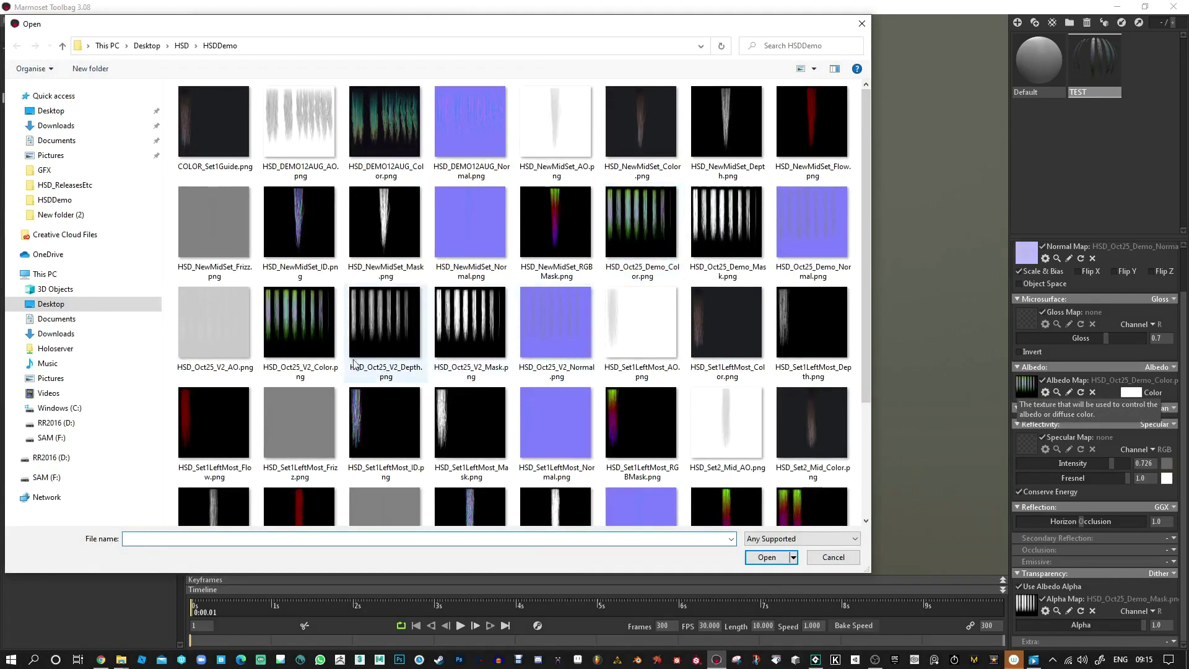
double_click(301, 321)
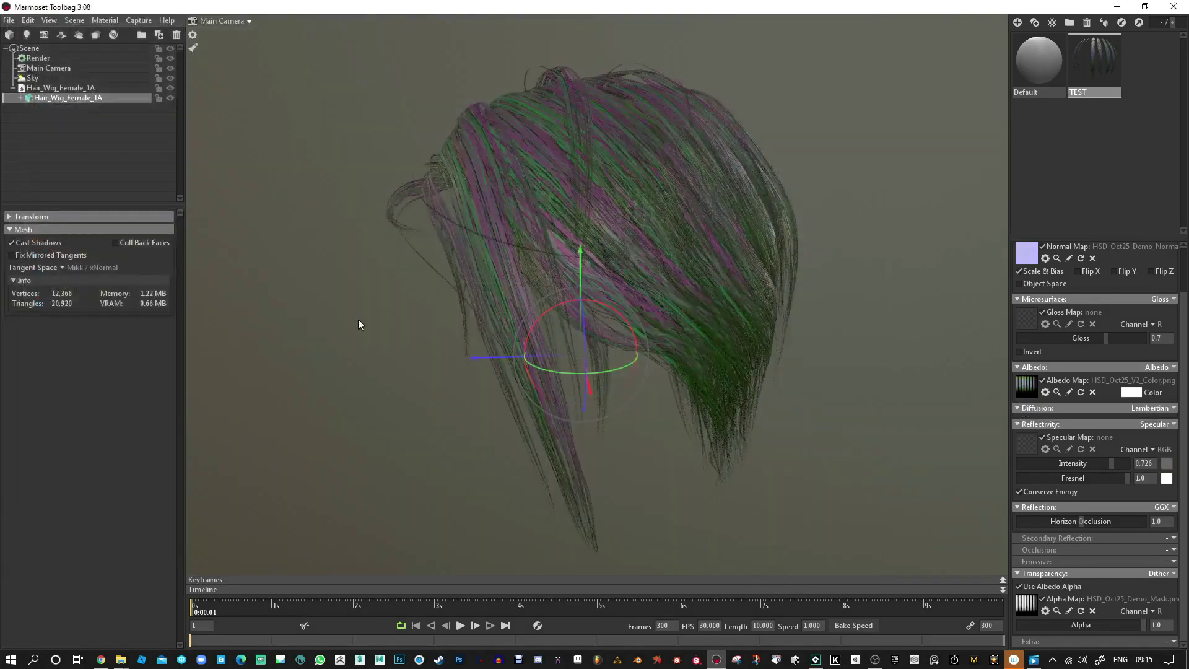
click(1029, 604)
drag(442, 29, 774, 257)
double_click(805, 545)
- Load the V2 Normal and Depth maps as normal and specular, lower specular intensity, and enable occlusion
click(1034, 256)
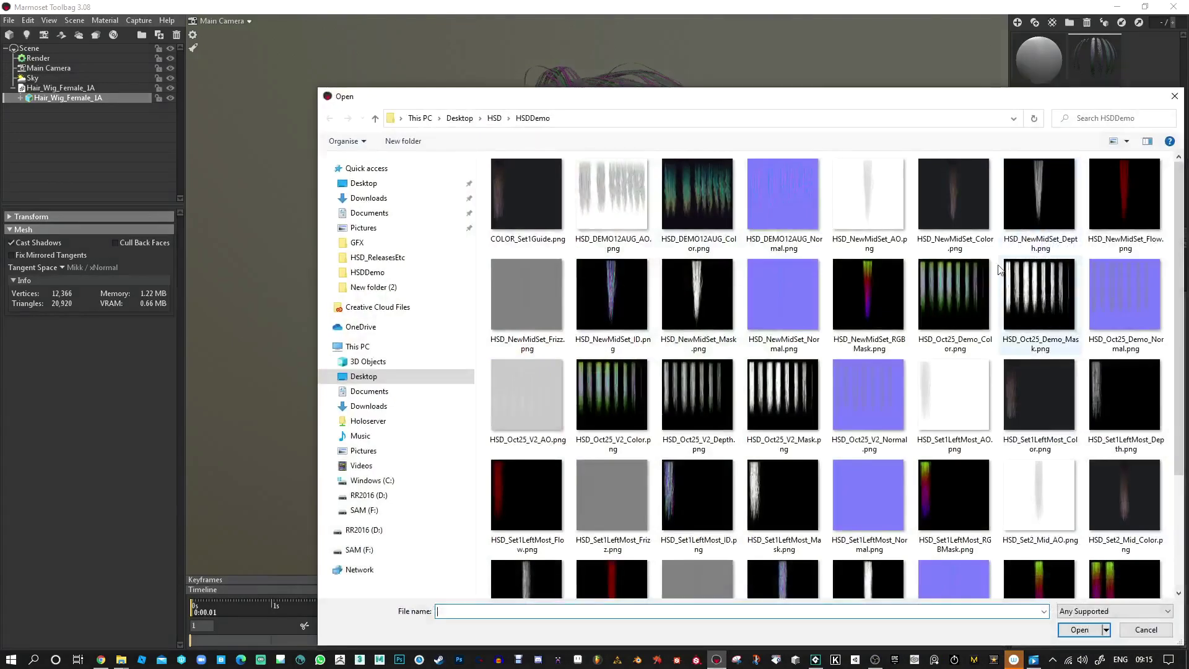
double_click(883, 407)
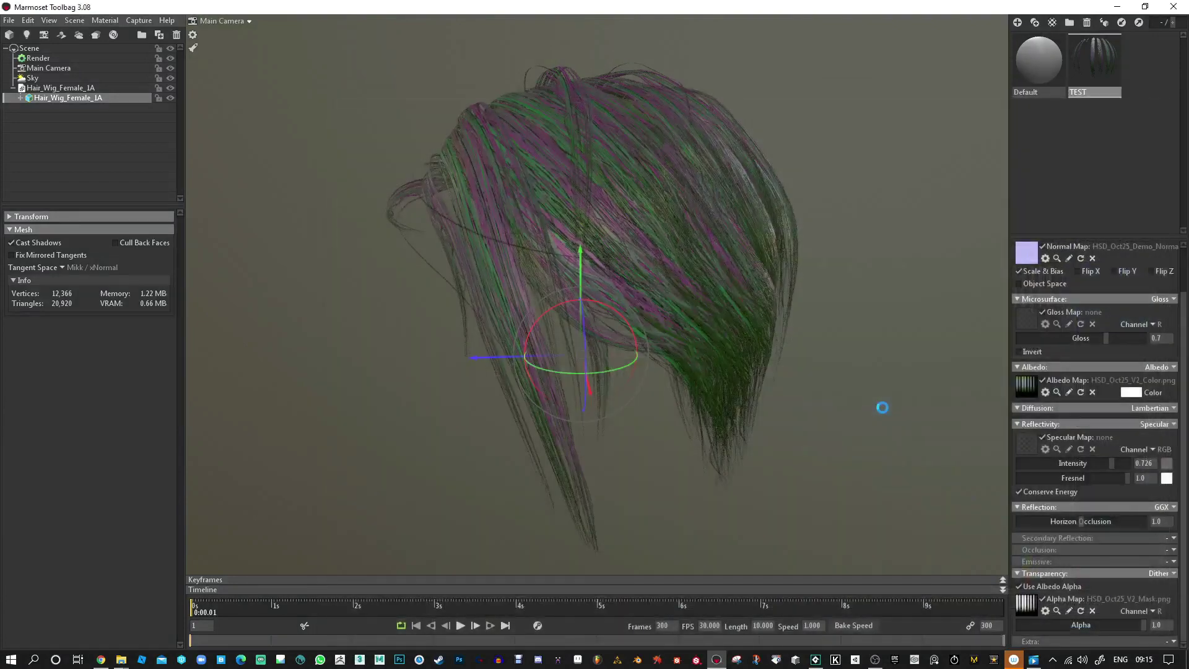
click(1020, 441)
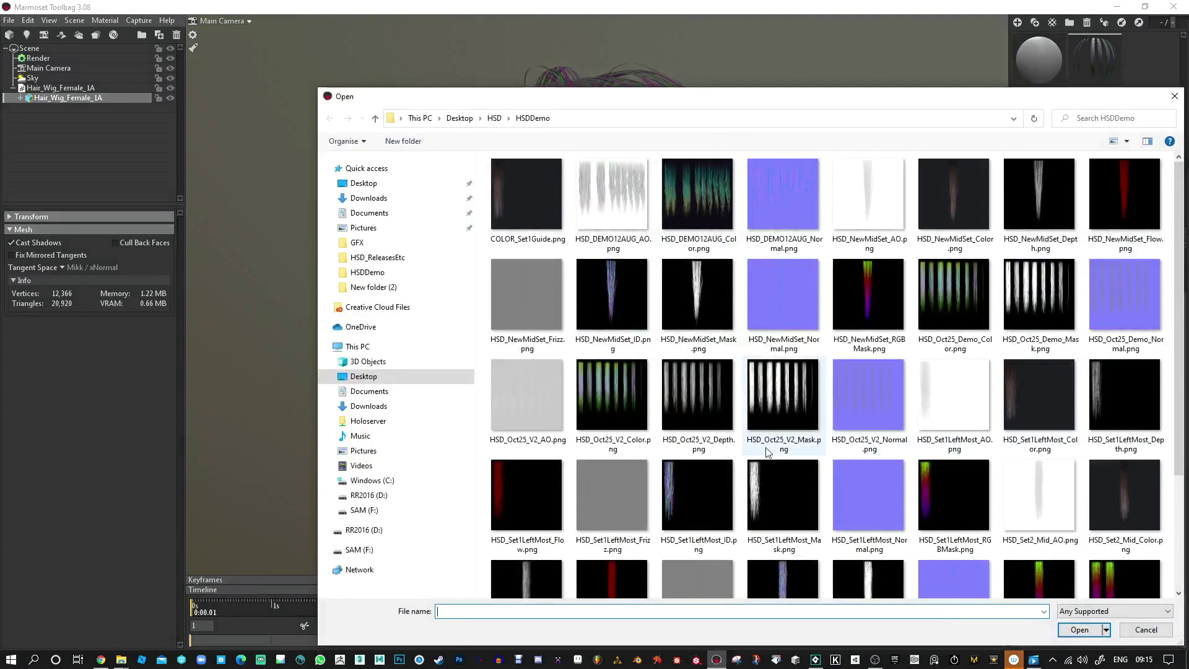
double_click(767, 451)
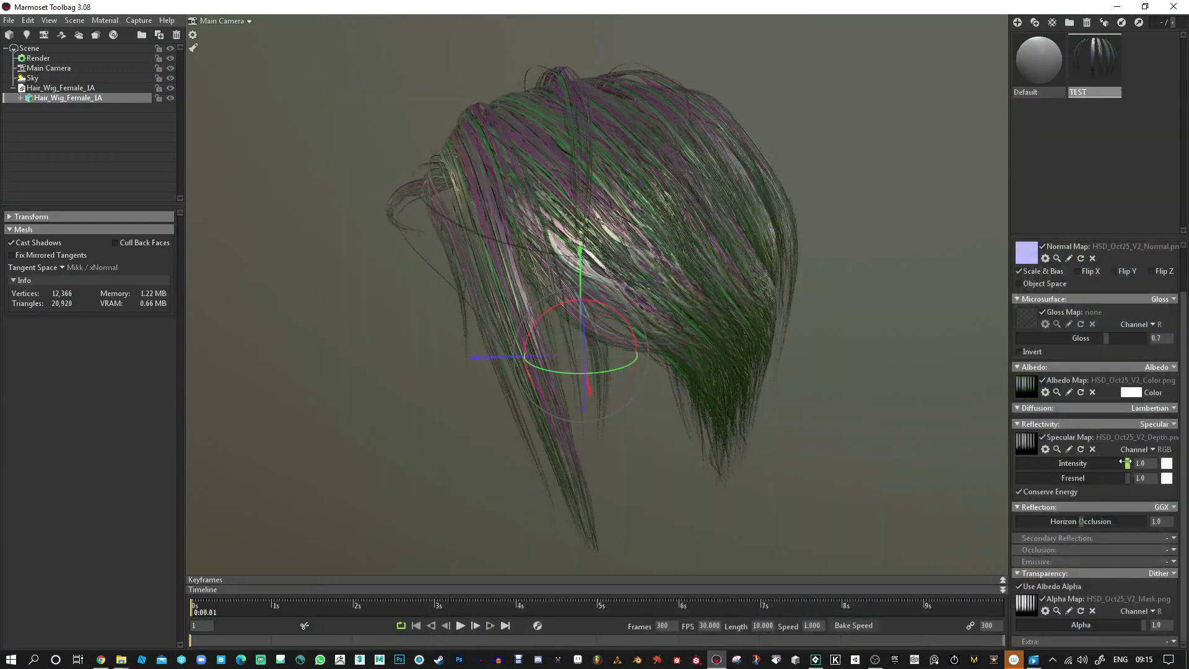
mouse_move(1117, 462)
mouse_down()
mouse_move(1100, 463)
mouse_move(1107, 478)
mouse_up()
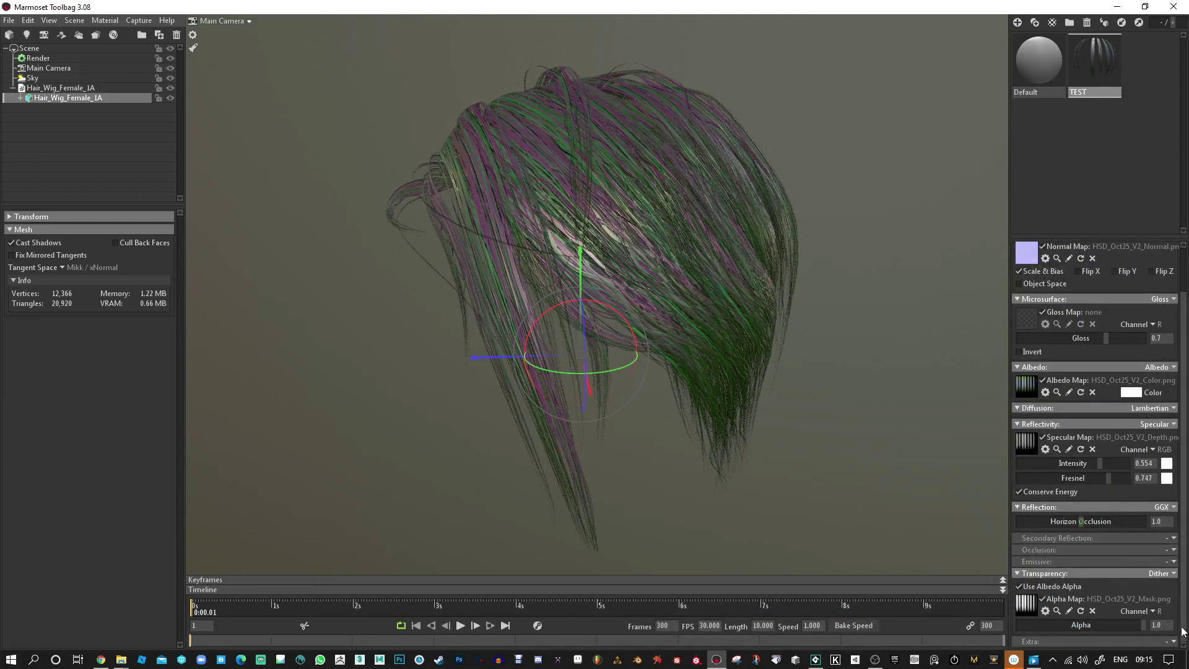
click(1173, 550)
click(1136, 577)
- Load HSD_Oct25_V2_AO.png as occlusion at 0.564, with specular intensity 0.285 and fresnel 0.396
click(1024, 570)
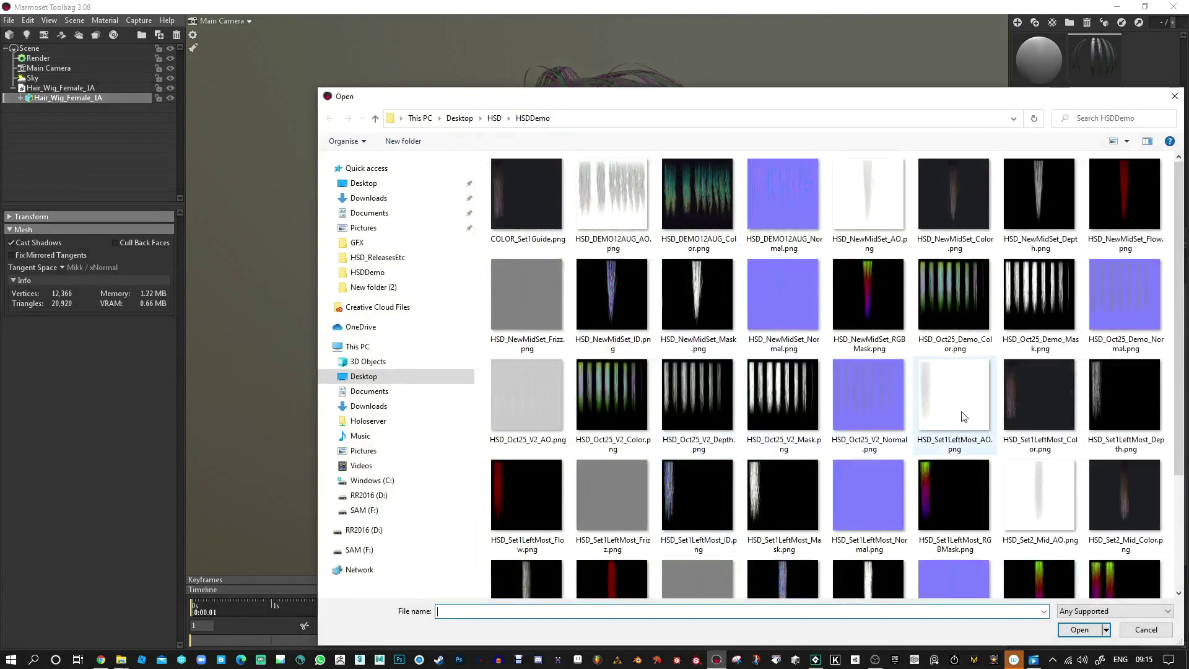
click(534, 419)
double_click(534, 414)
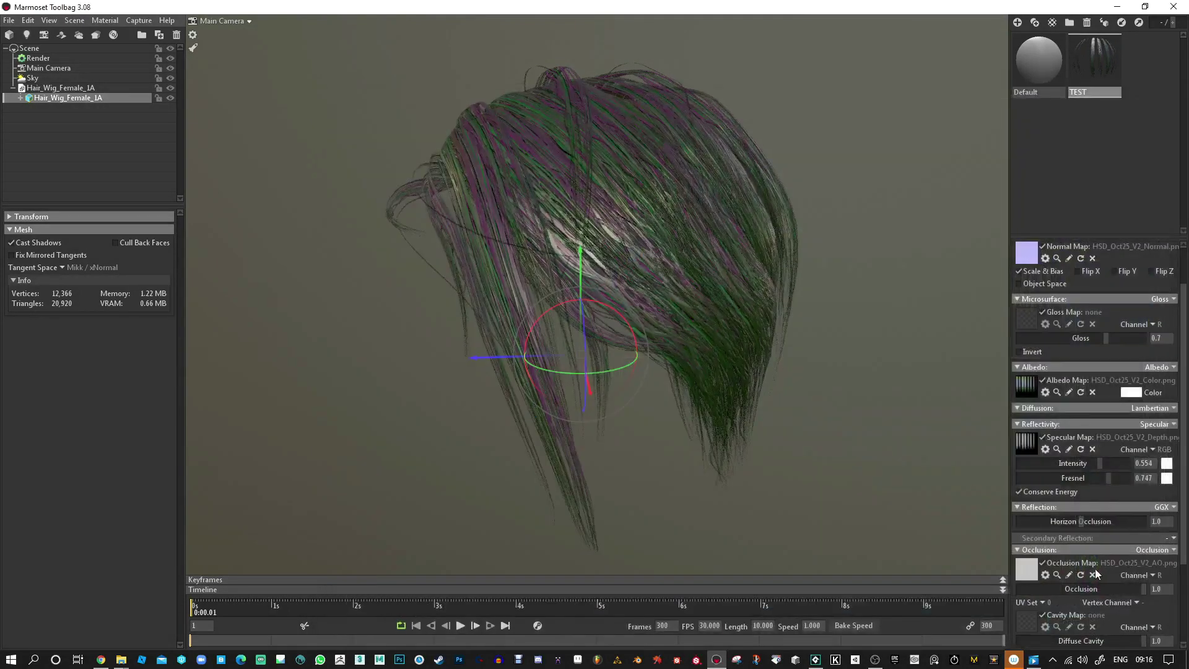
drag(1139, 589, 1090, 589)
drag(1106, 480, 1081, 478)
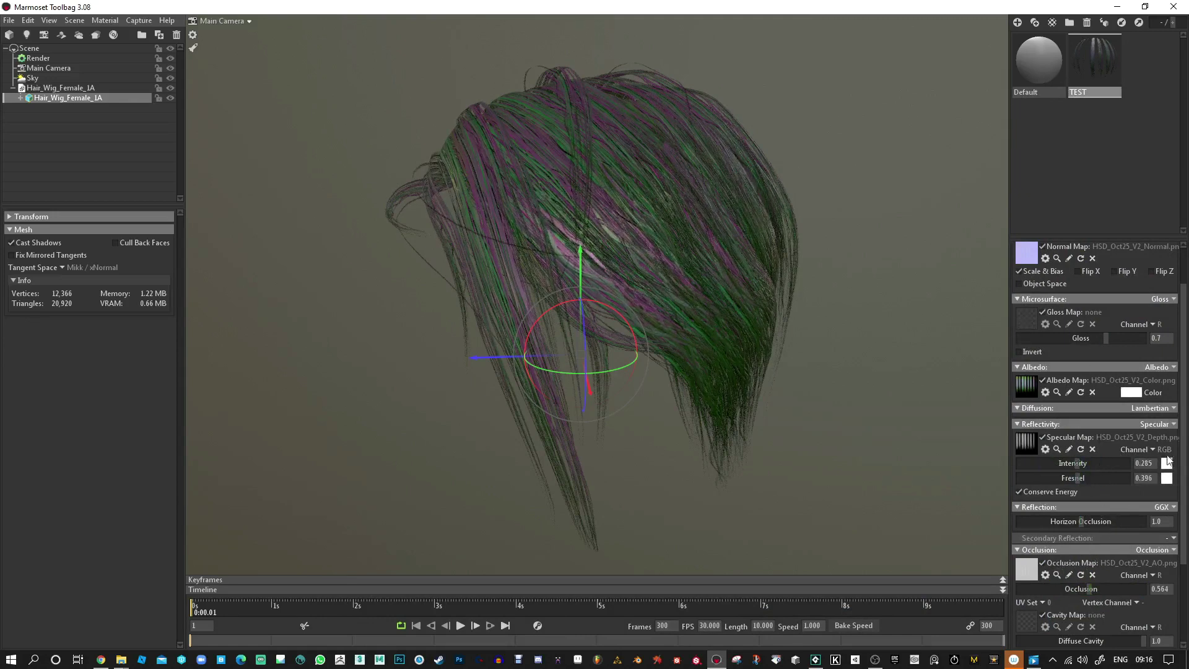
- Switch the hair material's diffusion to Subsurface Scatter
click(1175, 425)
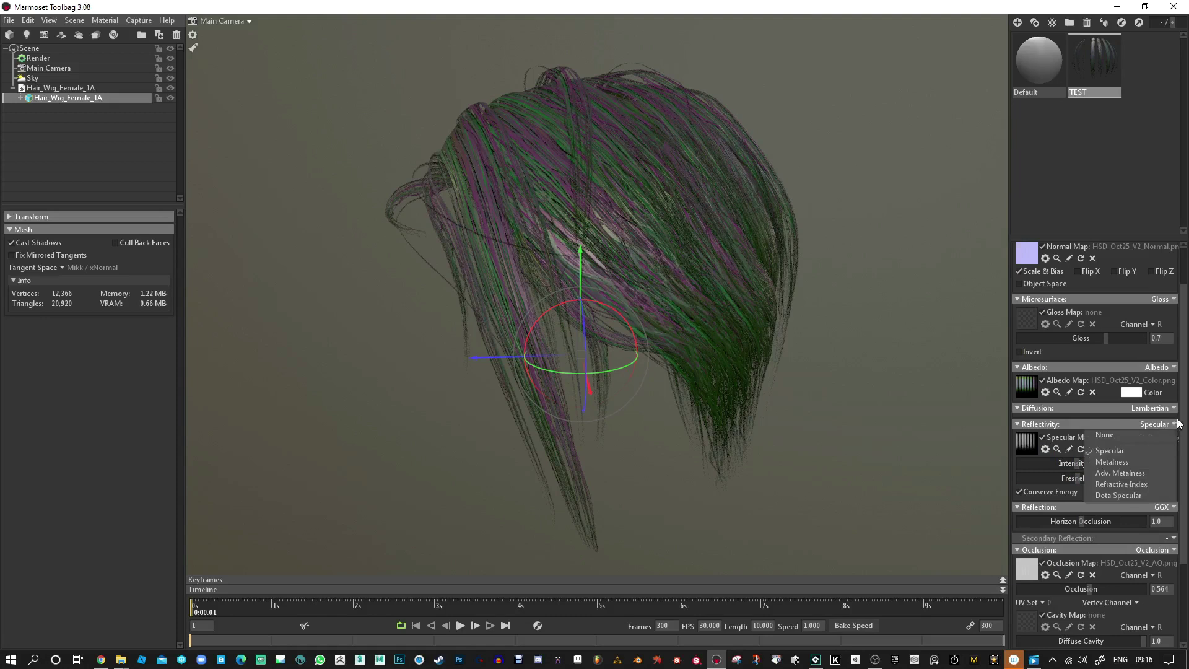
click(1175, 410)
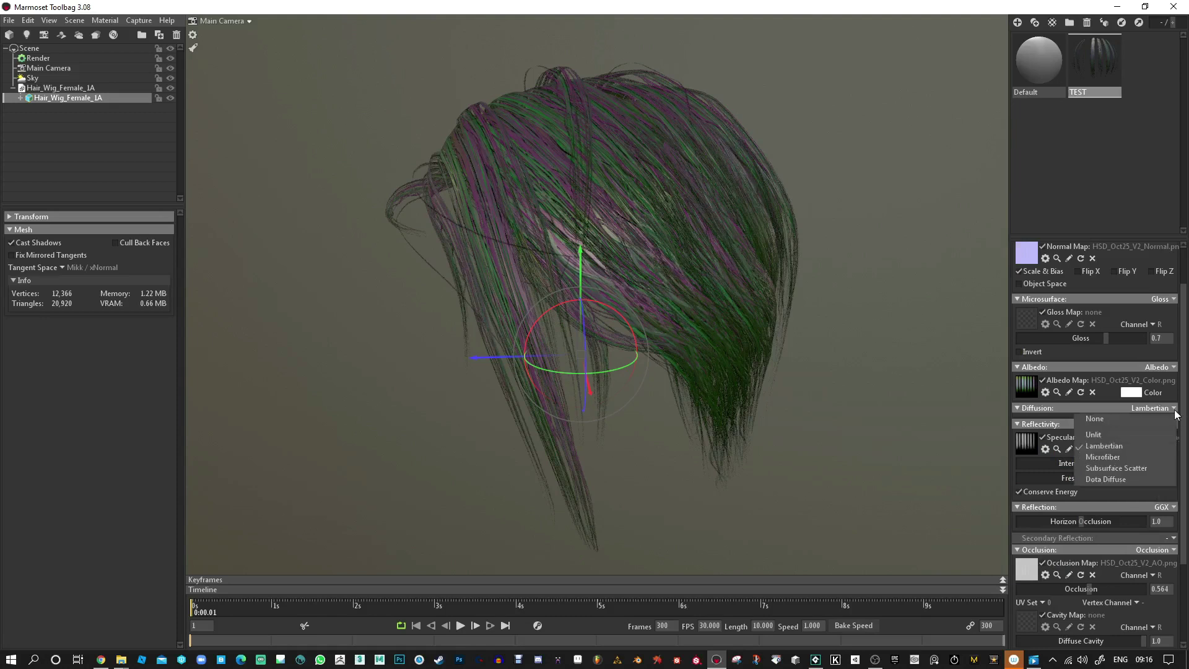
click(1120, 468)
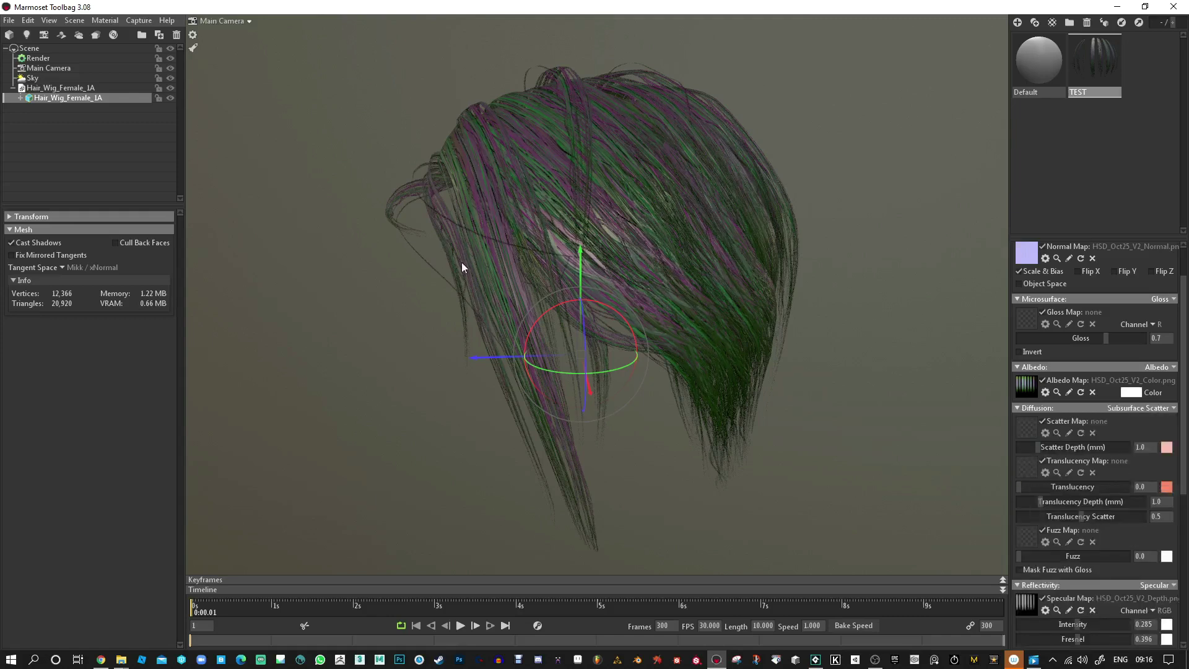
scroll(1115, 495, down, 3)
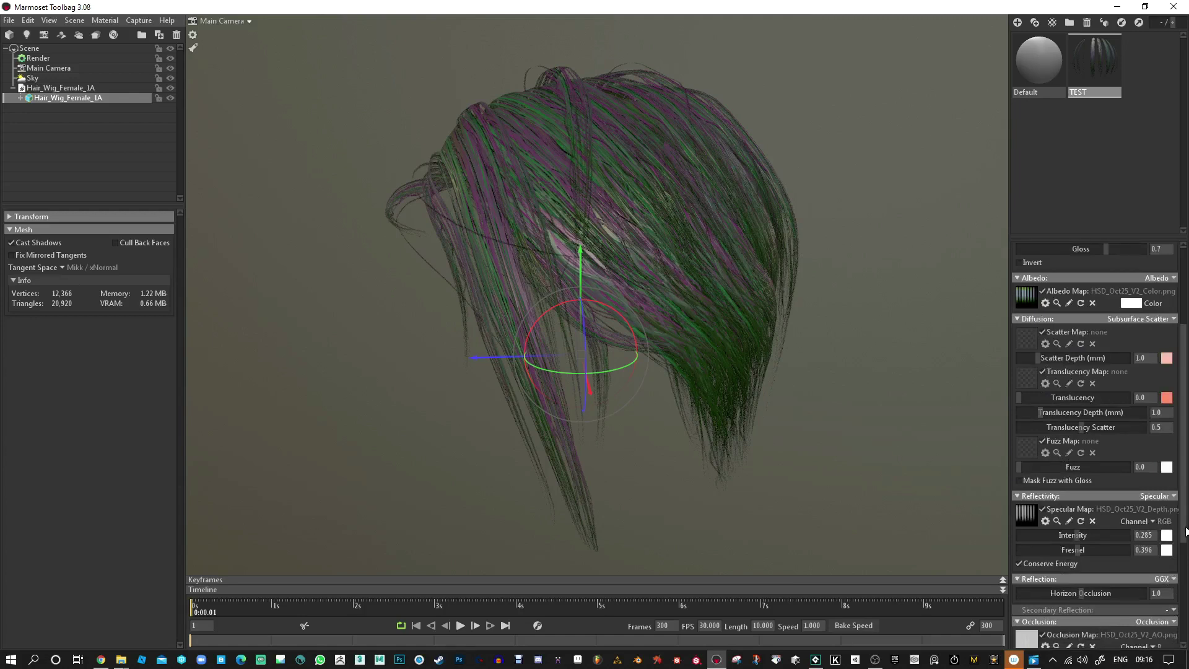
drag(1185, 532, 1187, 589)
- Set reflection to Anisotropic with anisotropy 0.485 and direction 176.4, leaving the direction map empty
click(1174, 473)
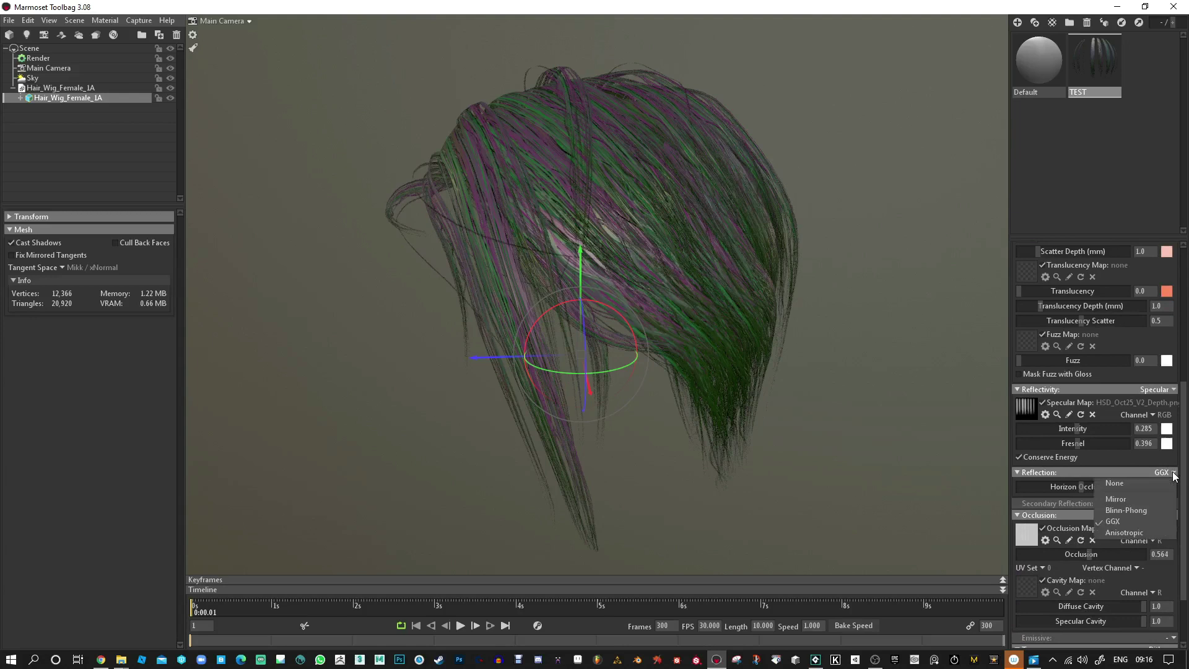
click(1147, 530)
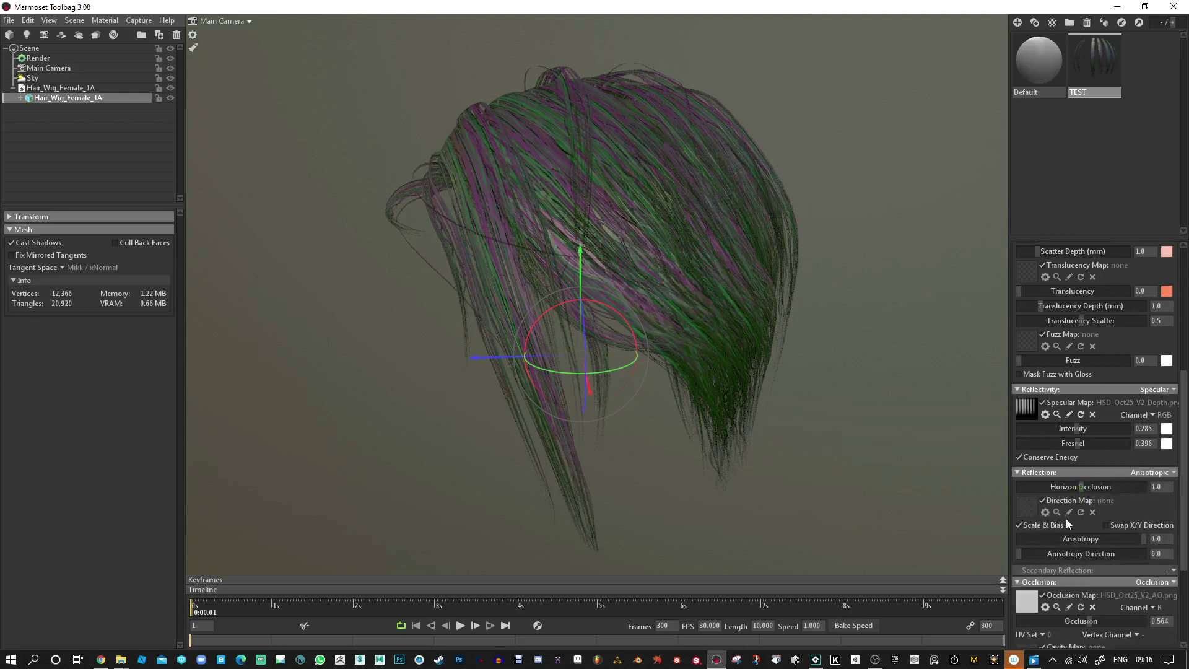
mouse_move(1062, 539)
mouse_down()
mouse_move(1078, 553)
mouse_move(1074, 539)
mouse_up()
click(1031, 507)
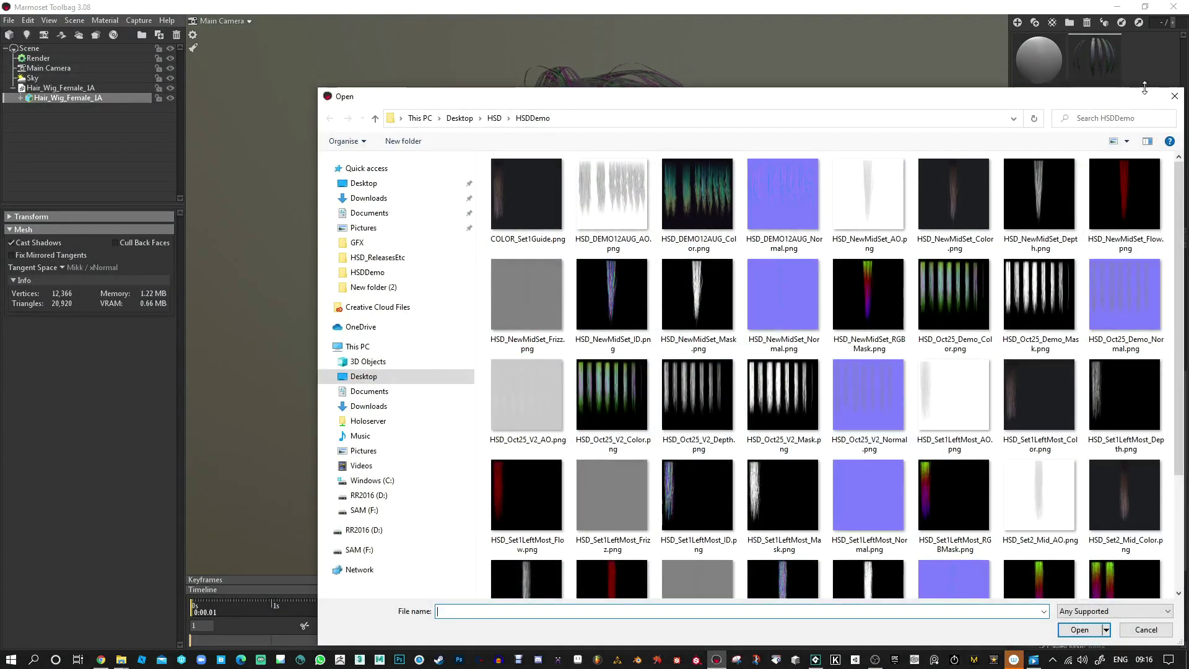
click(1175, 96)
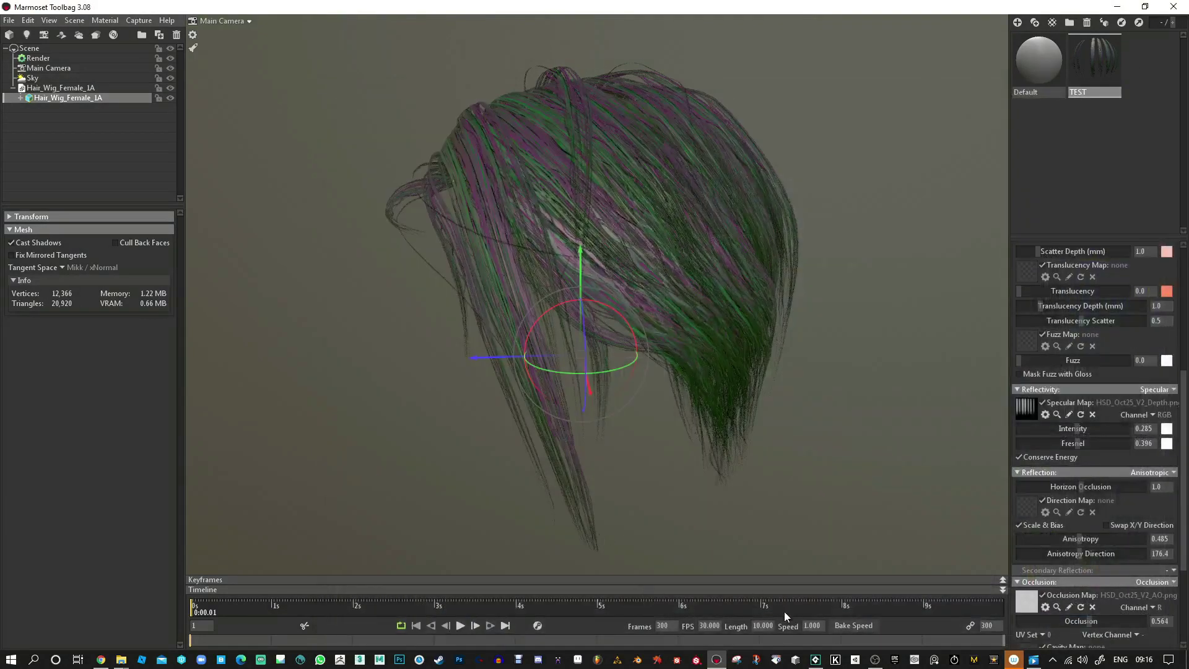
- Run Hair Strand Designer from the GameMaker project, skip the release notes, and thin the preview to 10 of 60 strands
click(815, 659)
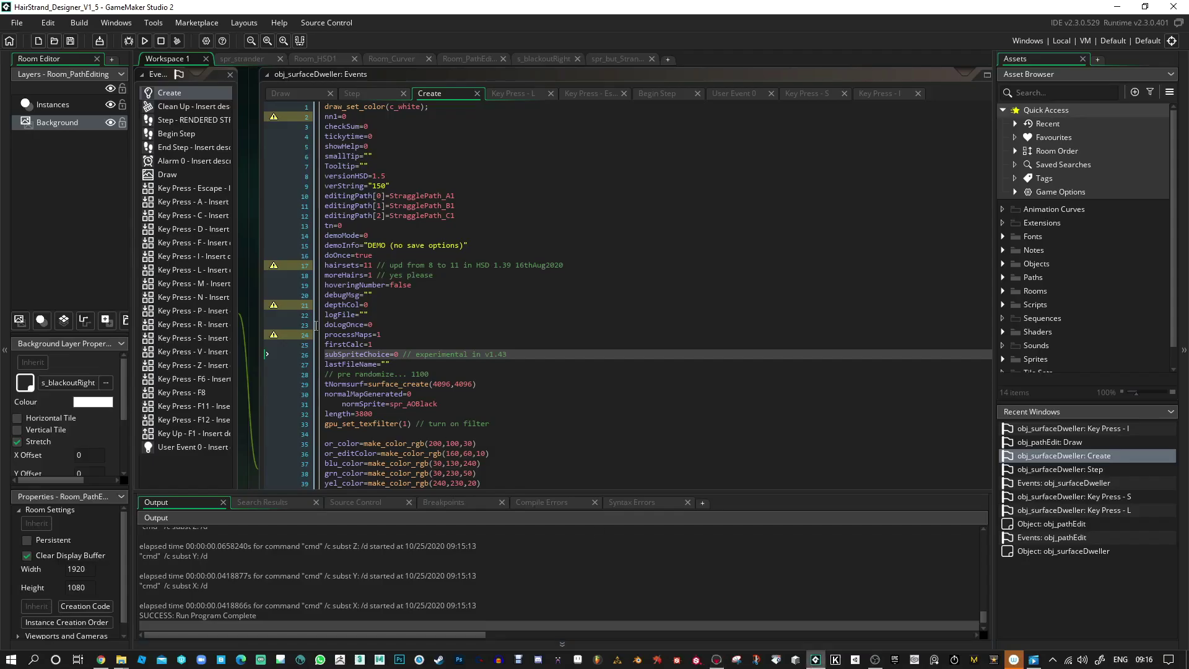
click(144, 41)
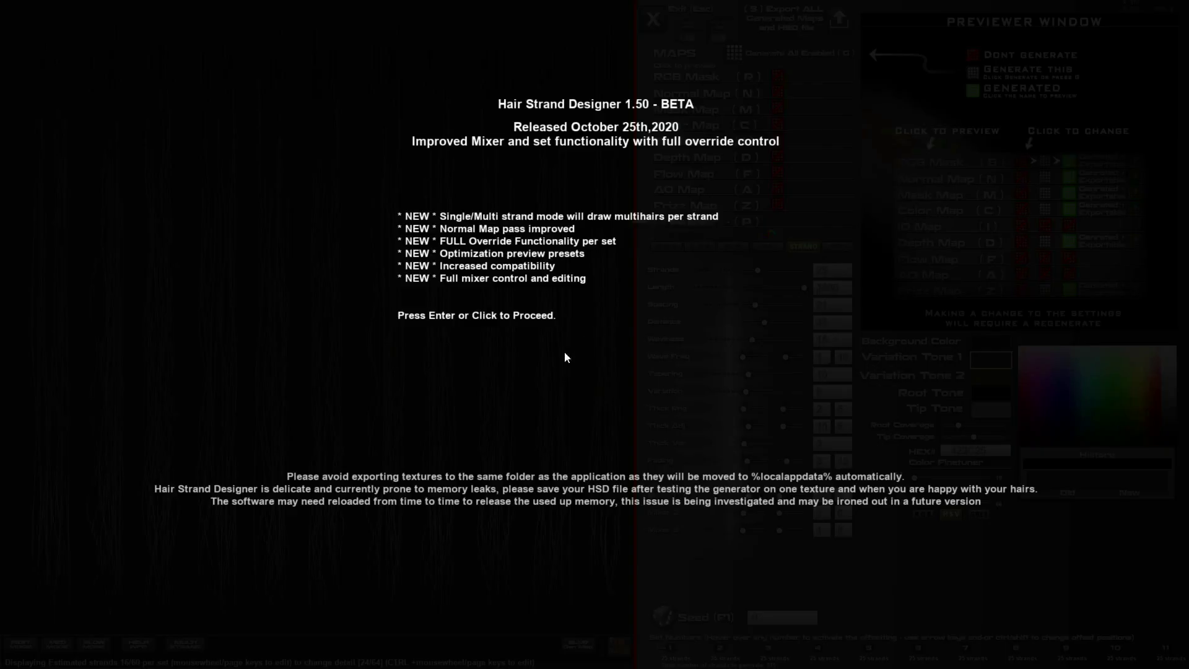
click(549, 375)
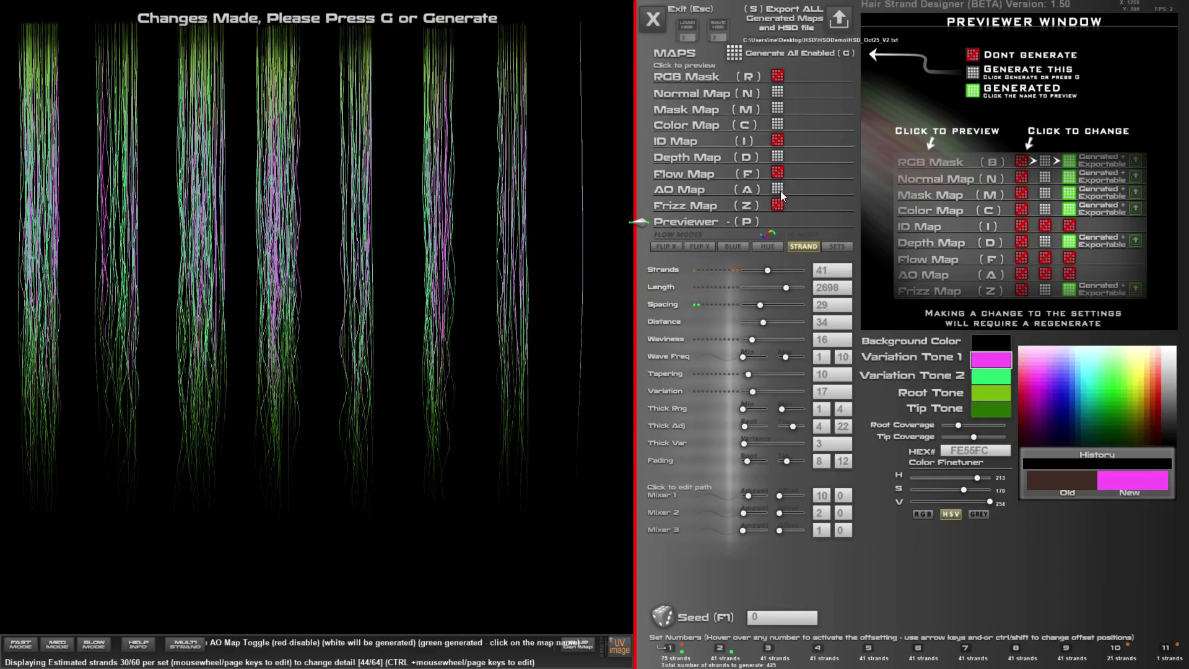
scroll(738, 143, down, 10)
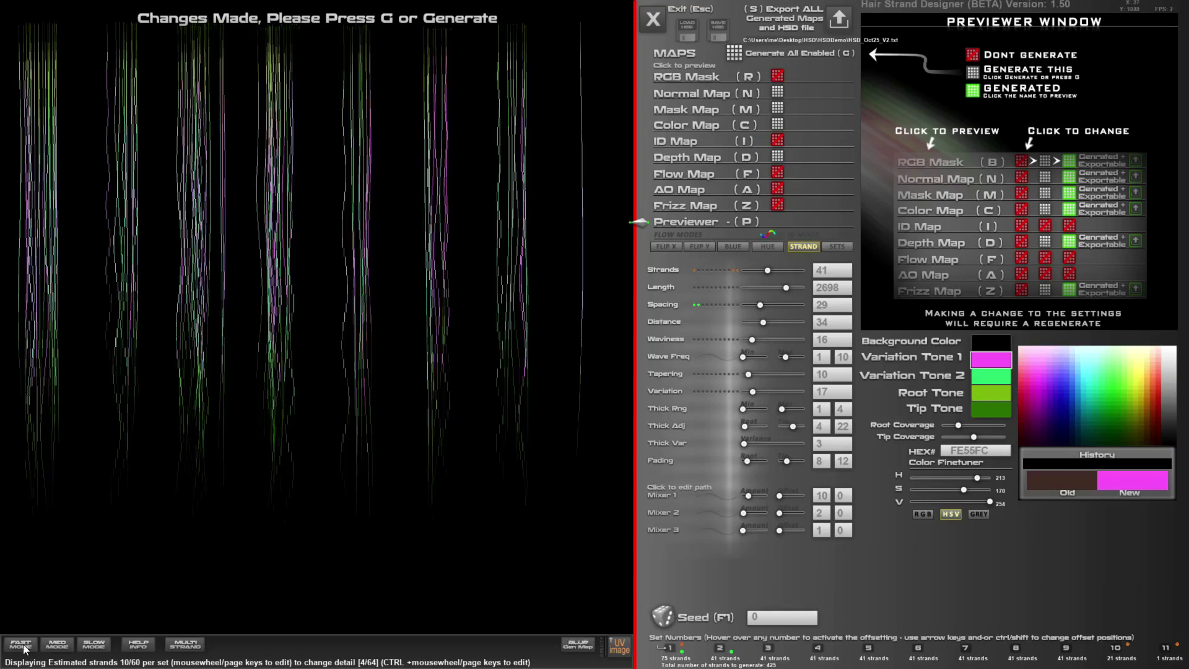
- Disable Normal, Mask and Color maps, enable Flow and Frizz, generate them, and begin exporting
click(779, 124)
click(780, 109)
click(780, 92)
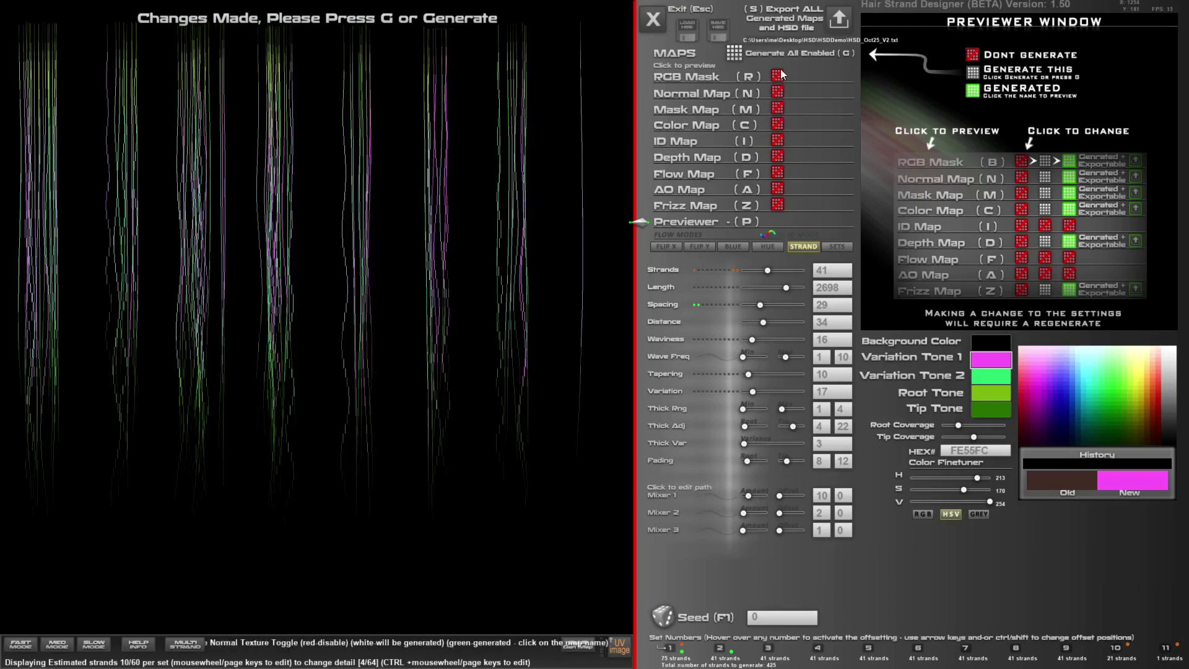
click(778, 204)
click(780, 173)
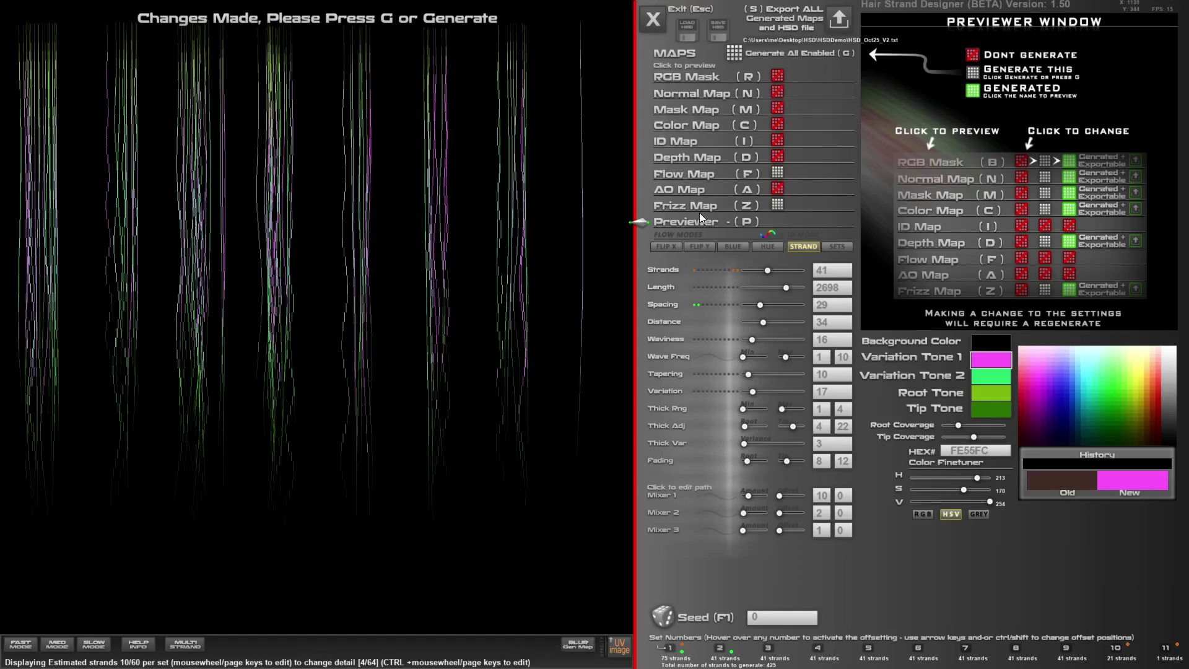
click(731, 57)
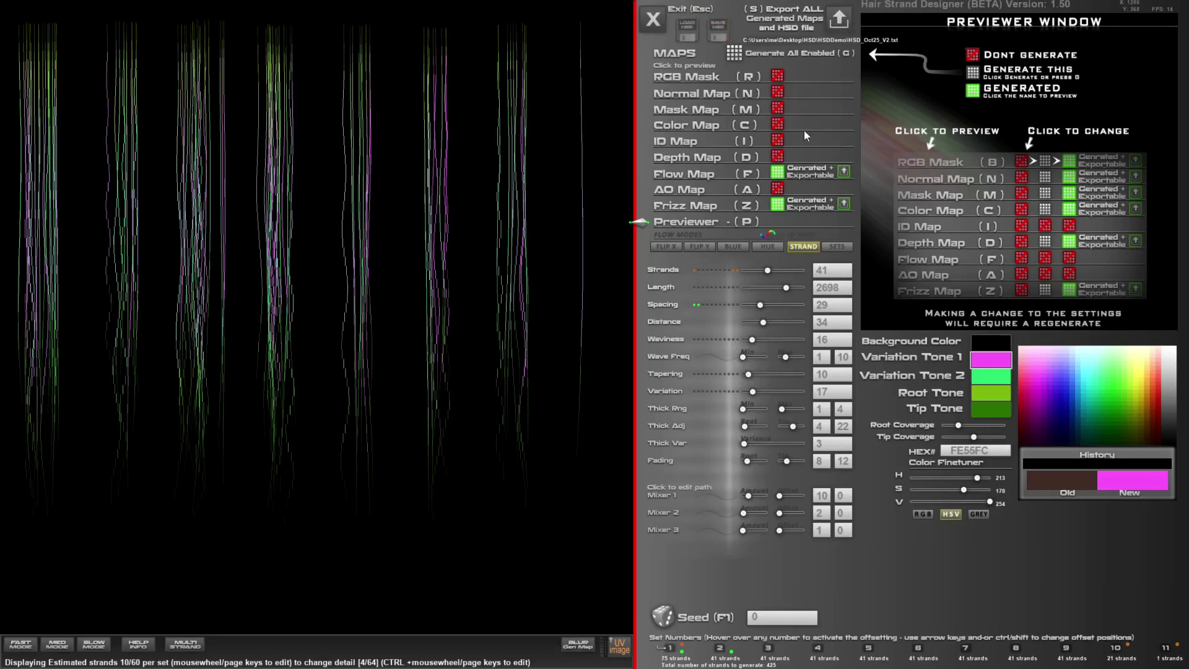
click(839, 31)
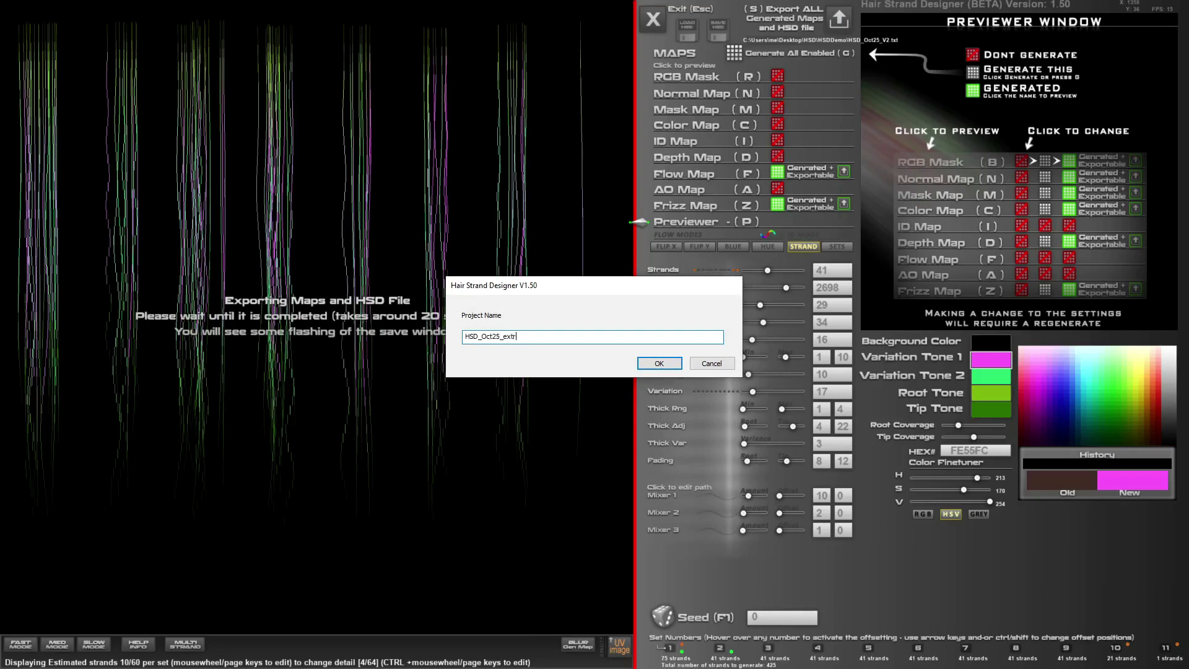
- Confirm the HSD_Oct25_extras project name, let the export finish, then quit Hair Strand Designer
click(661, 364)
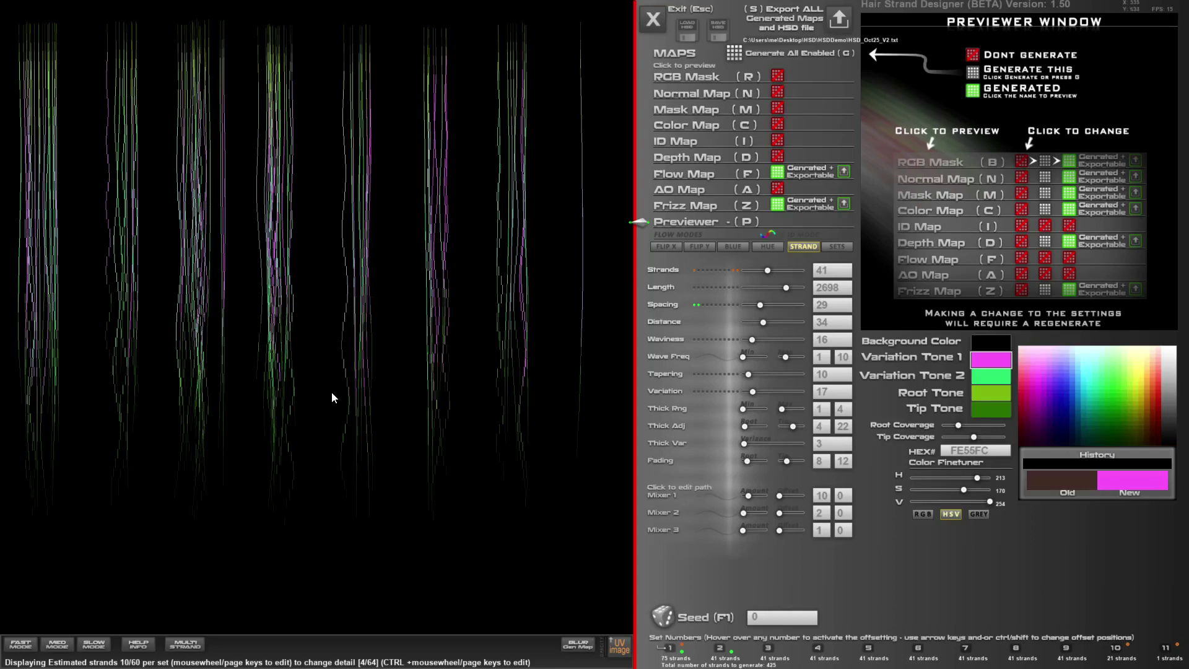
click(652, 20)
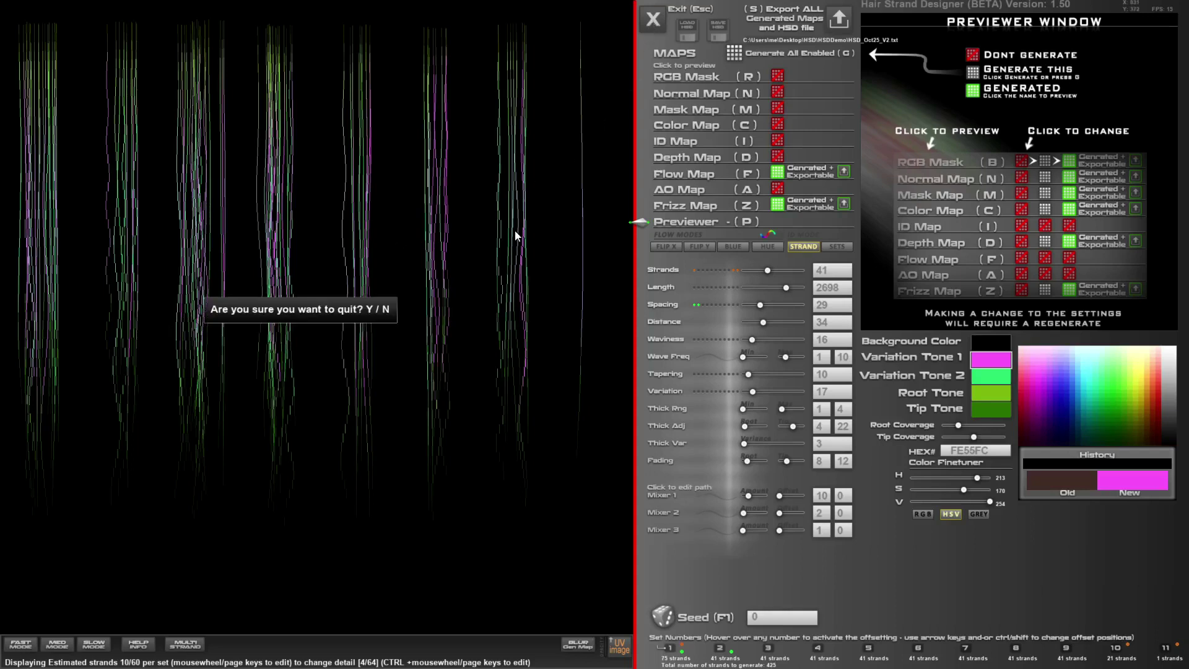
key(y)
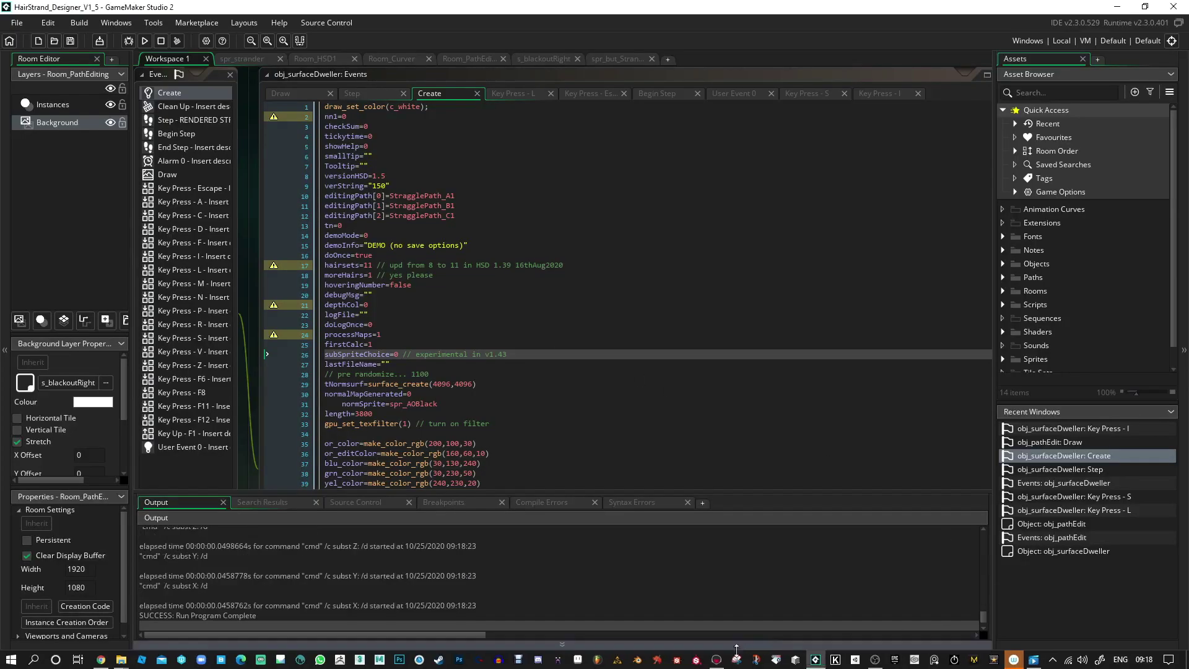
- Load HSD_Oct25_extras_Flow.png as reflection direction map, with horizon occlusion 1.388 and anisotropy 0.554
click(717, 659)
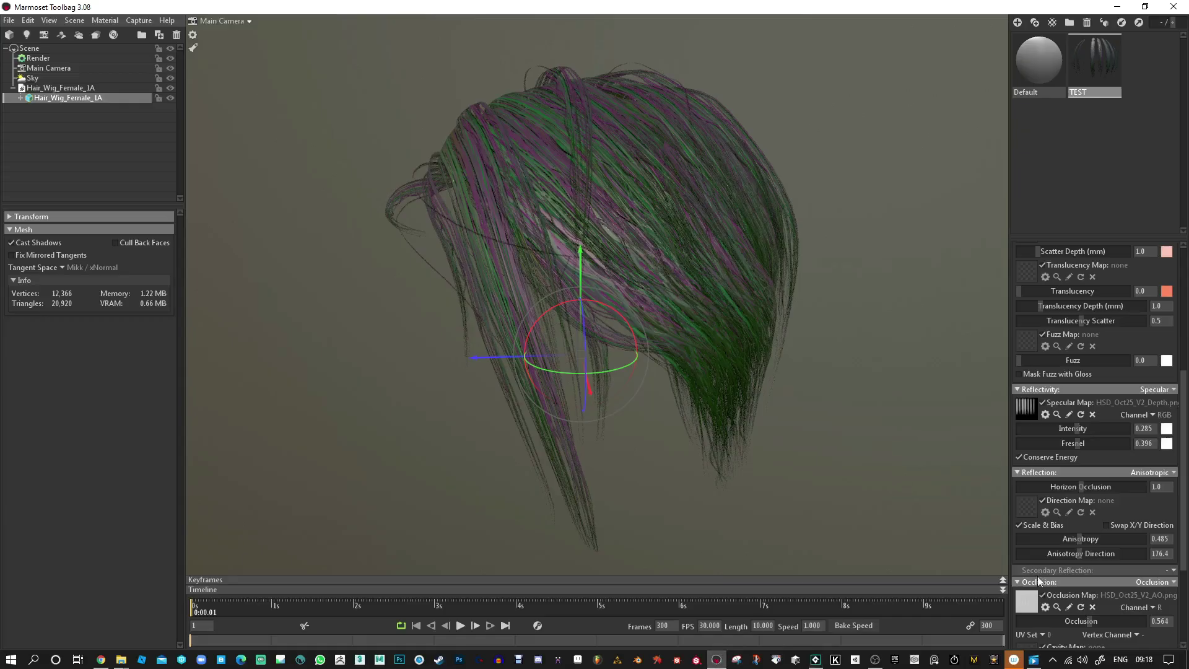
click(1025, 515)
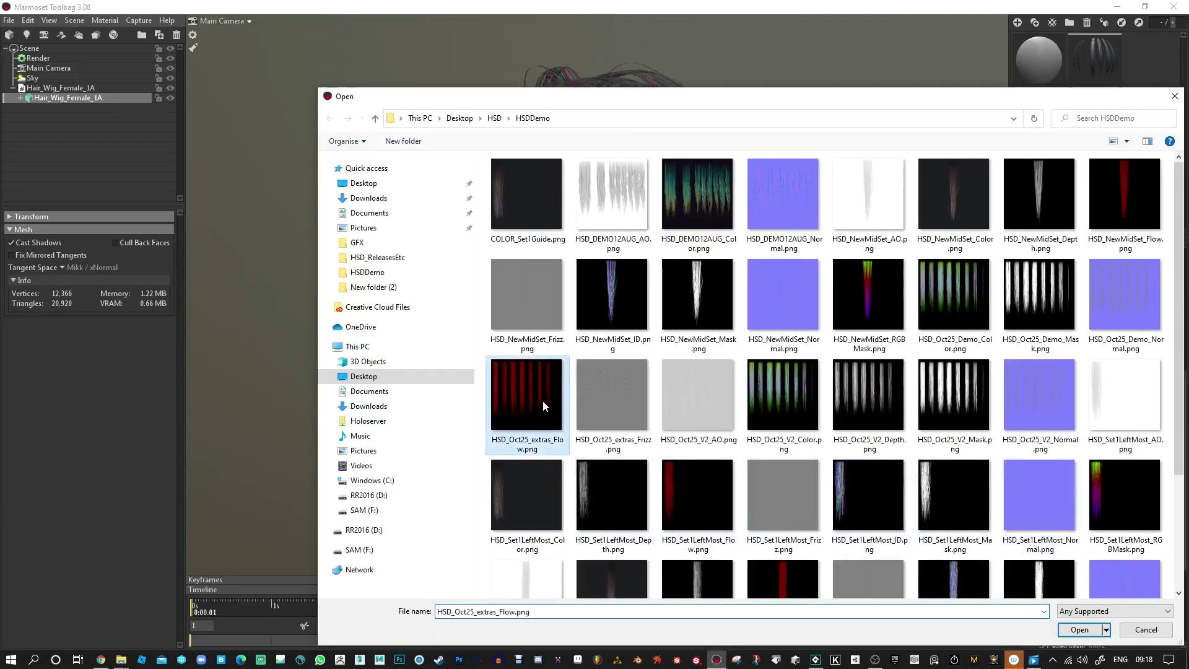
double_click(541, 429)
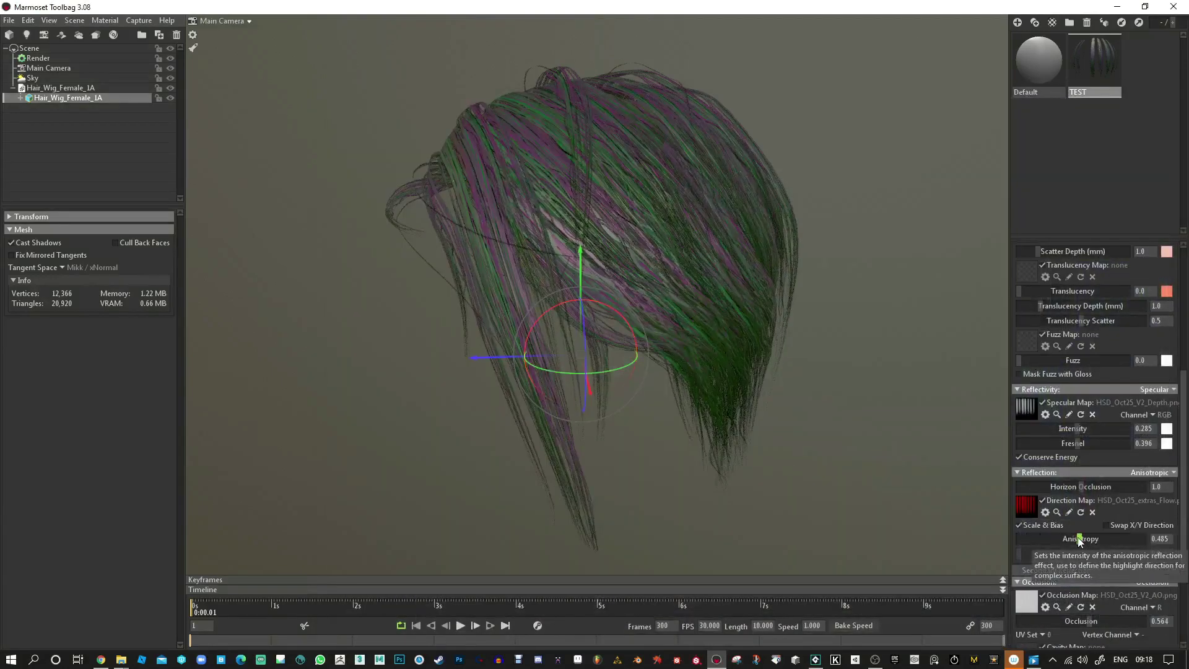
mouse_move(1079, 486)
mouse_down()
mouse_move(1110, 486)
mouse_move(1092, 486)
mouse_up()
mouse_move(1084, 540)
mouse_down()
mouse_move(1109, 538)
mouse_move(1051, 539)
mouse_move(1090, 539)
mouse_up()
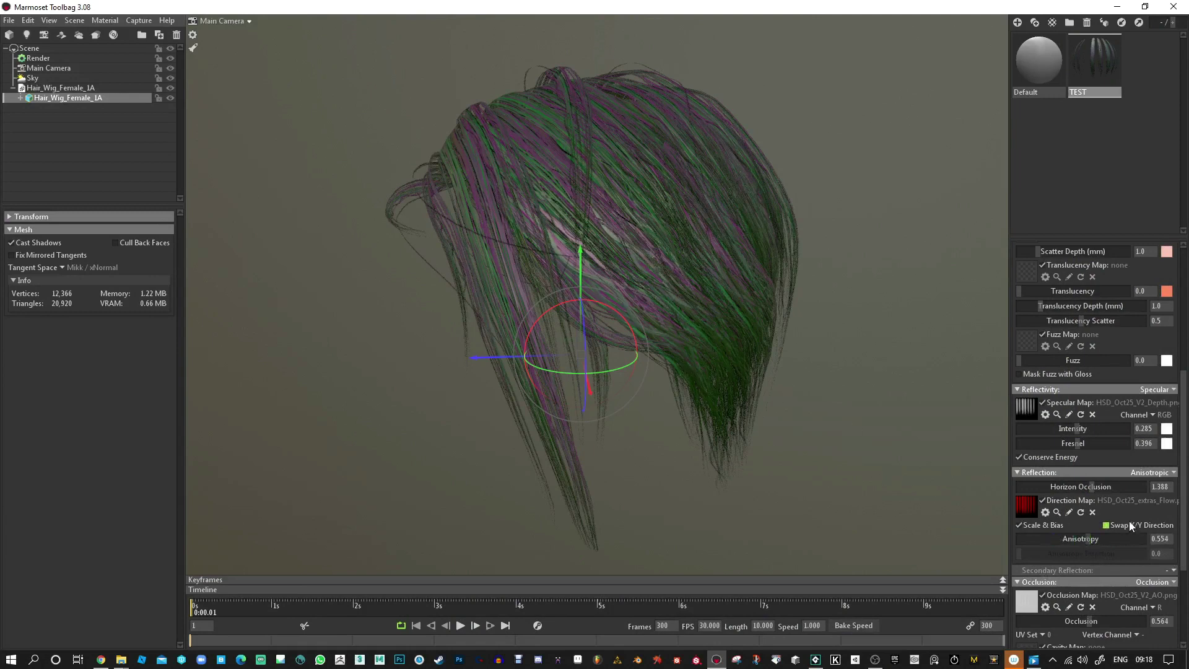
scroll(1128, 527, down, 5)
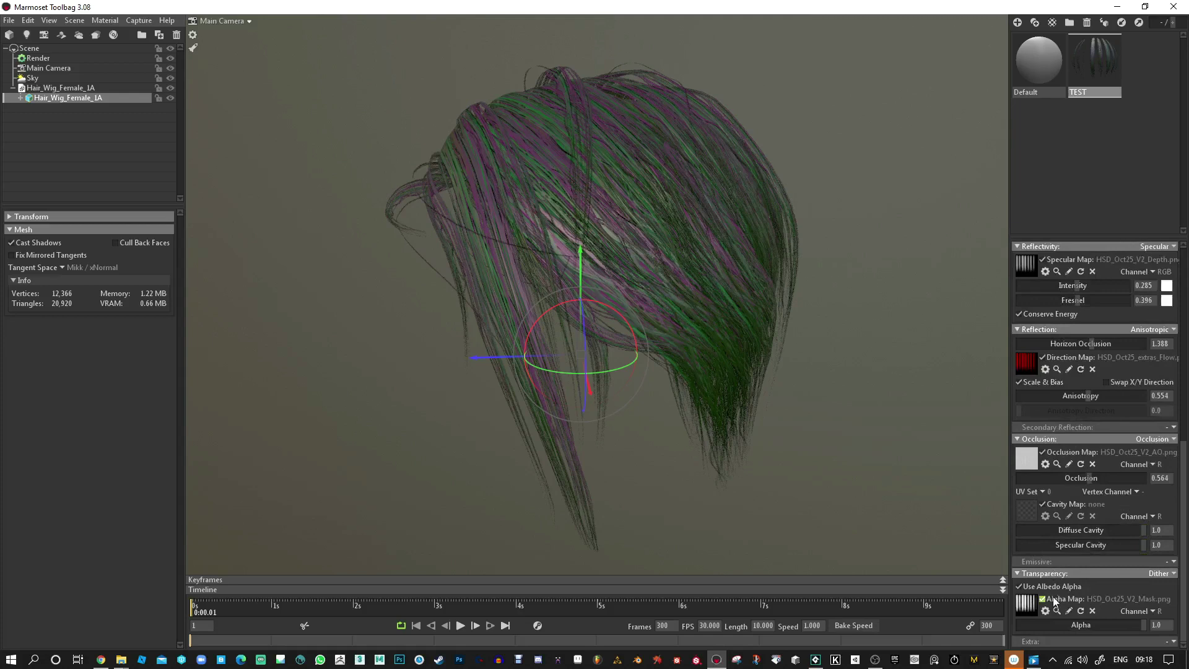
scroll(1054, 539, up, 2)
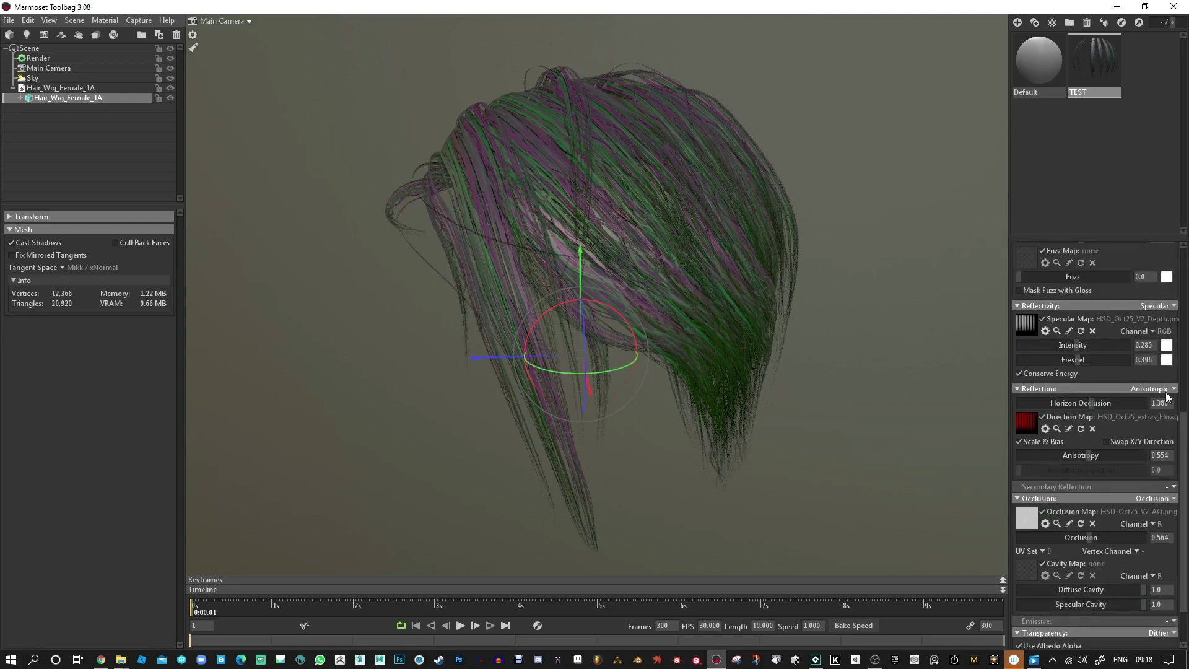
- Make the secondary reflection anisotropic, using HSD_Oct25_extras_Frizz.png as its direction map
click(1173, 487)
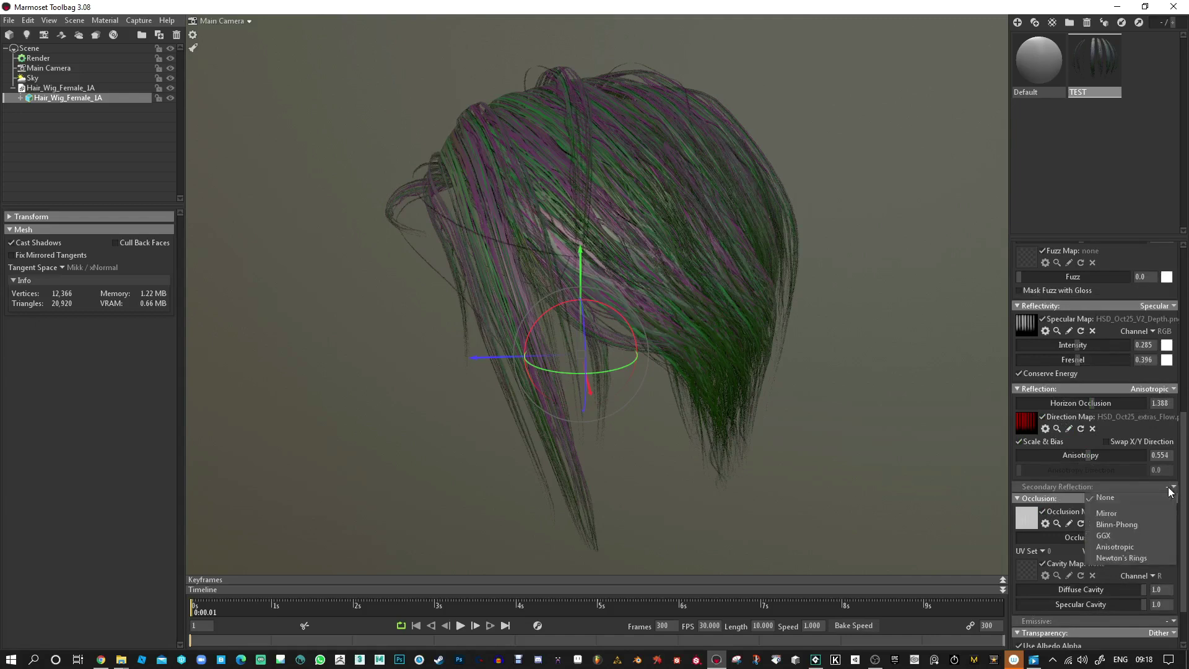
click(1132, 547)
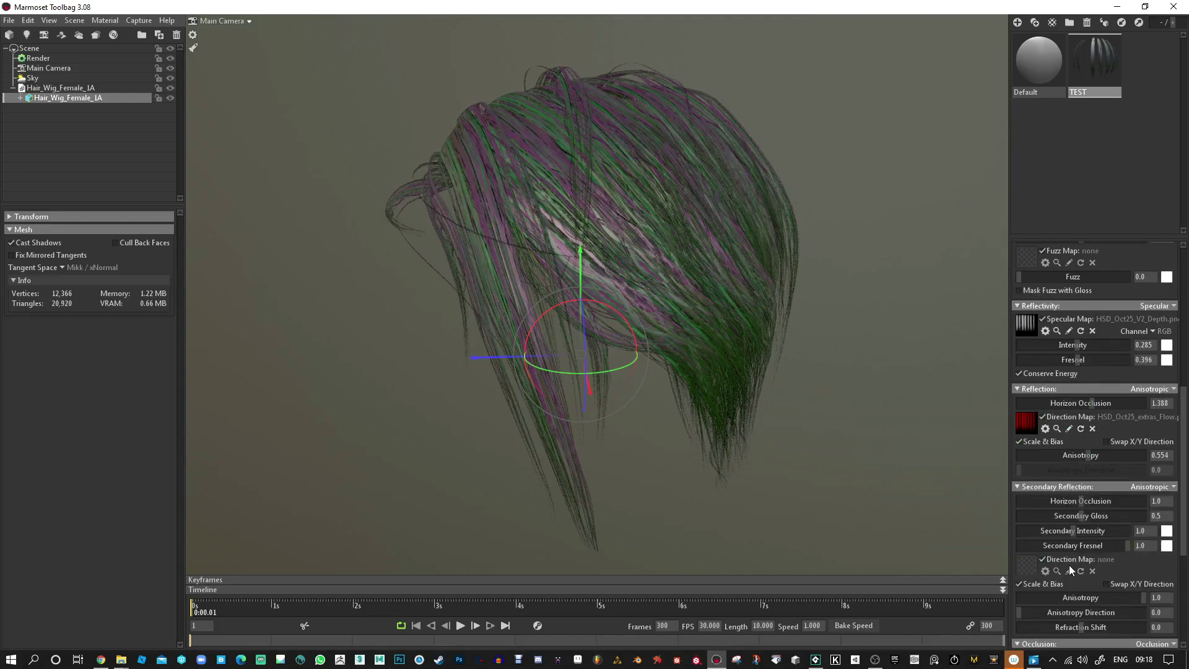
scroll(1069, 565, down, 1)
click(1027, 536)
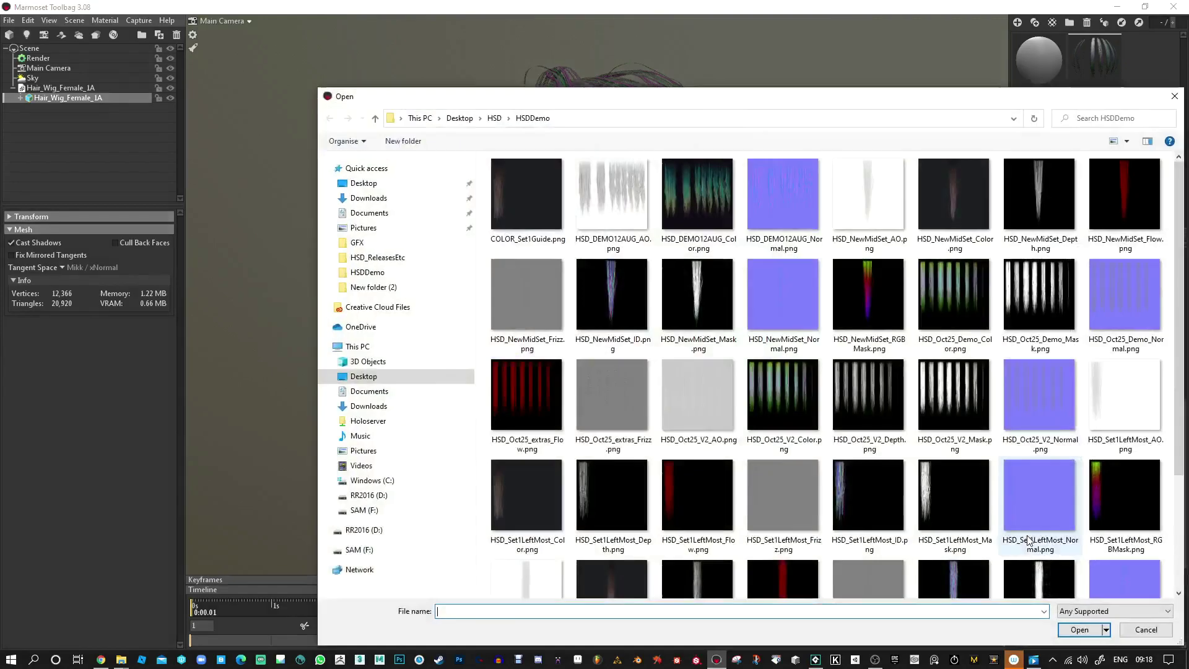
double_click(606, 404)
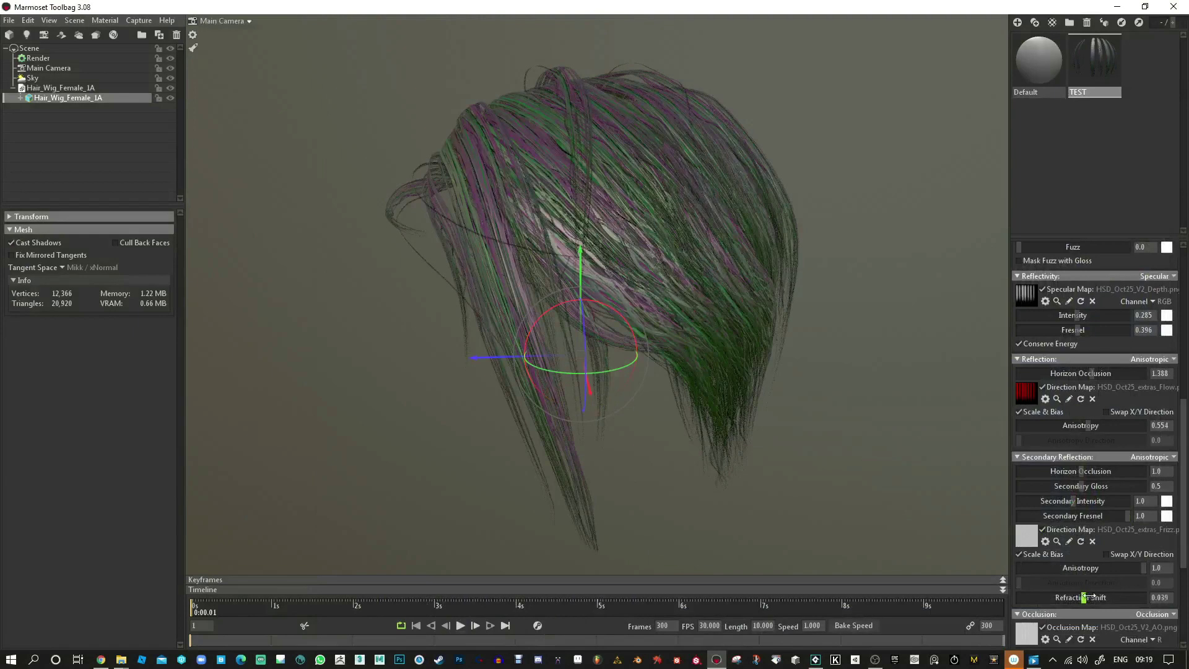
- Set secondary anisotropy to 0.316 and refraction shift to -0.336, then orbit to check shading
drag(1107, 596, 1064, 596)
scroll(585, 231, up, 6)
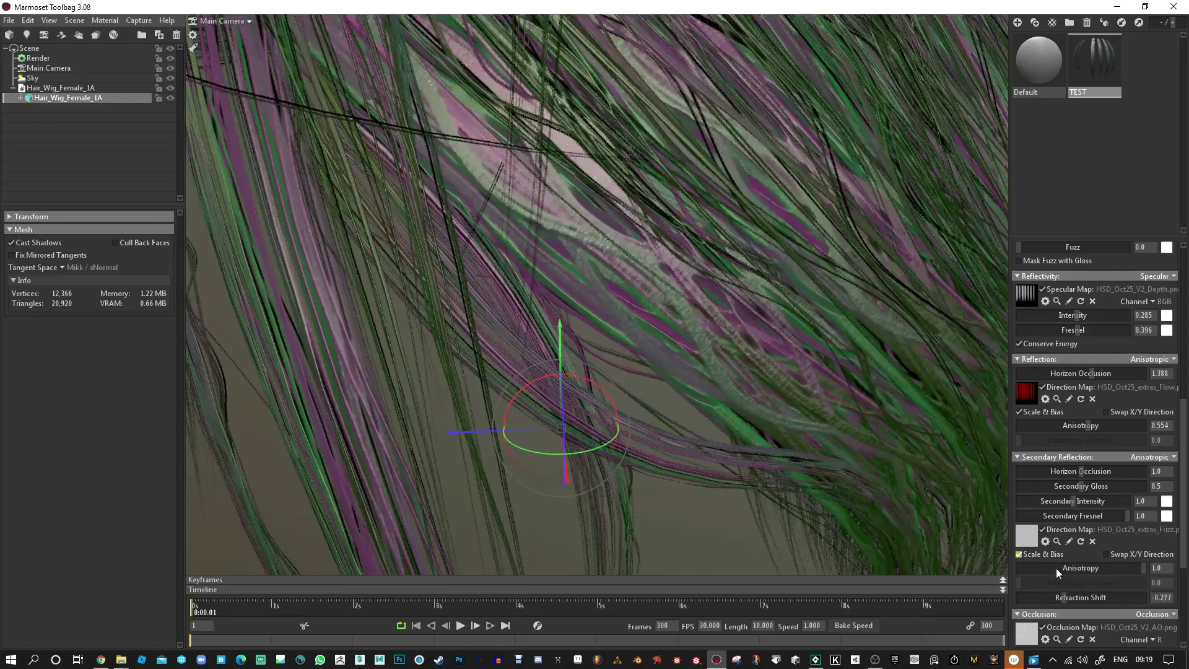
mouse_move(1104, 567)
mouse_down()
mouse_move(1022, 567)
mouse_move(1059, 568)
mouse_move(1047, 596)
mouse_move(1008, 601)
mouse_move(1091, 598)
mouse_move(1056, 599)
mouse_up()
scroll(514, 348, down, 5)
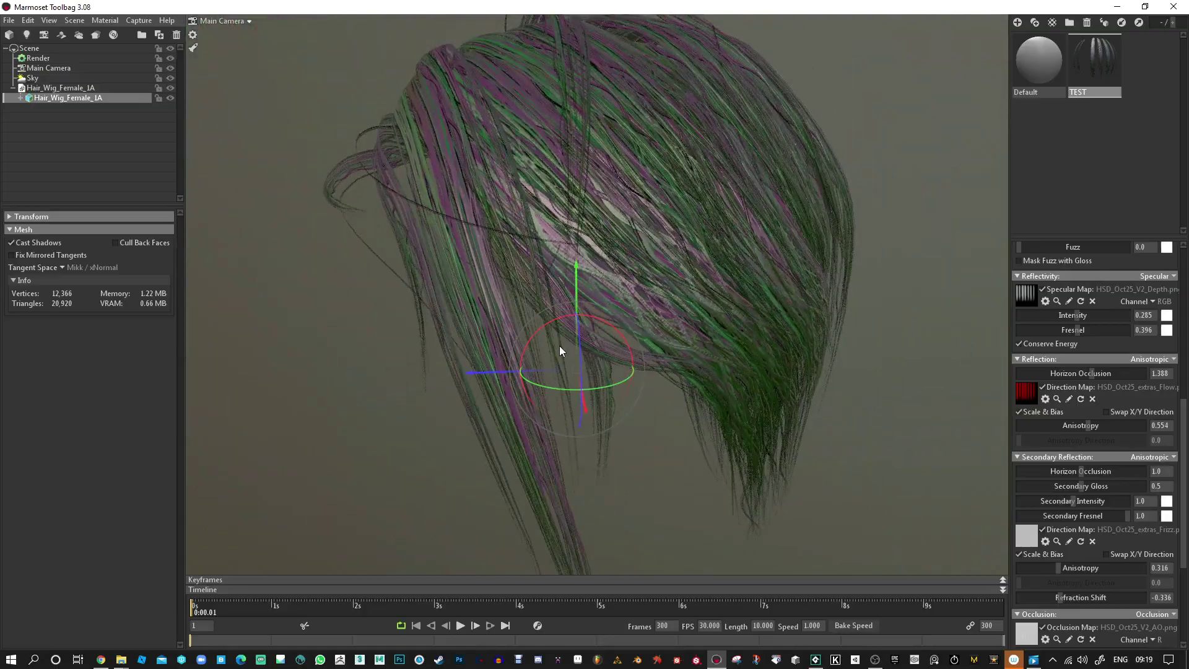
drag(559, 345, 655, 363)
scroll(1053, 360, up, 6)
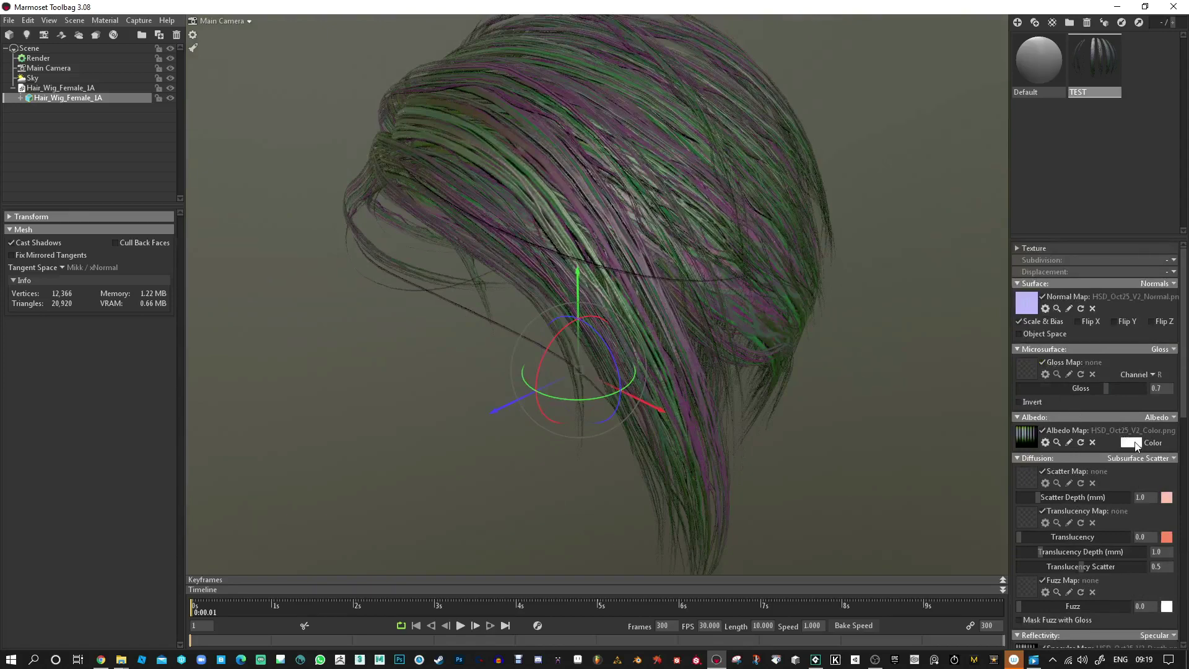
- Tint the hair albedo pink using the colour picker
click(1136, 443)
drag(280, 504, 289, 445)
drag(368, 619, 365, 605)
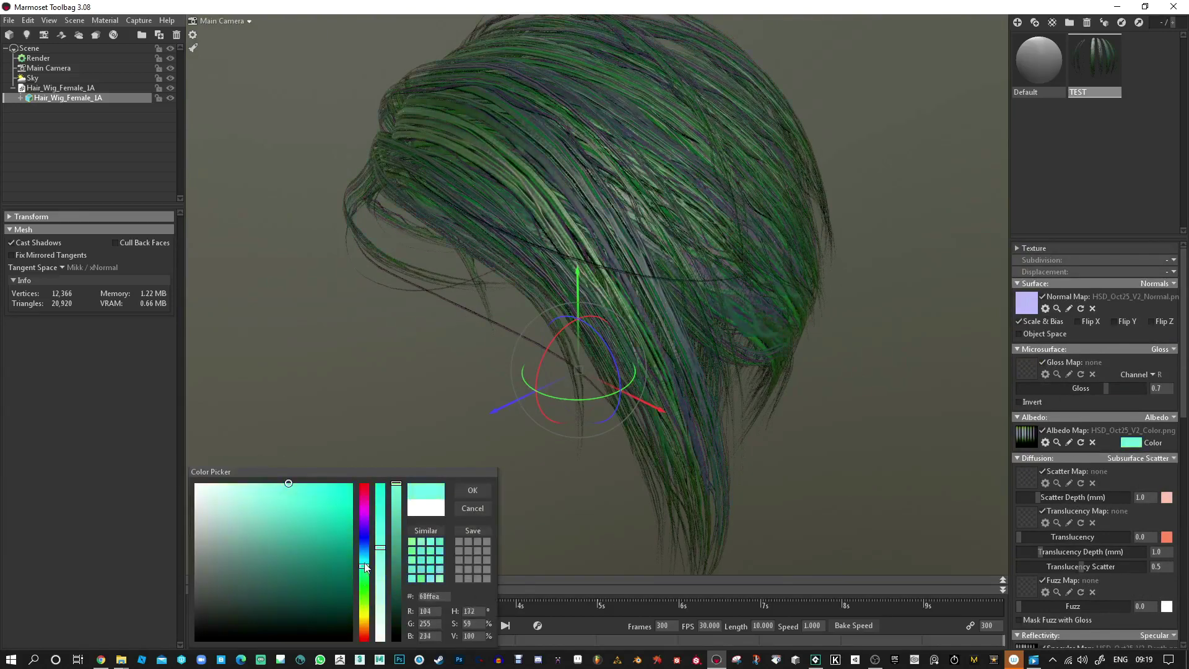
drag(365, 565, 363, 497)
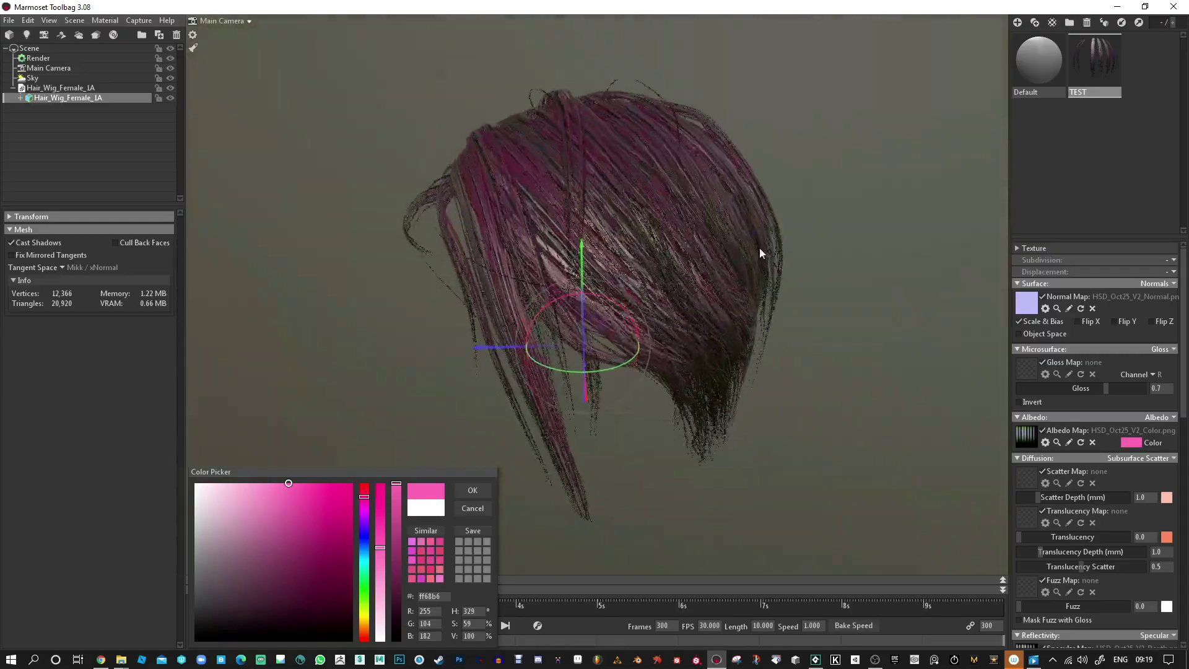
- Test normal map Y and X flips, then enable scale and bias and inspect the strands
scroll(757, 264, up, 5)
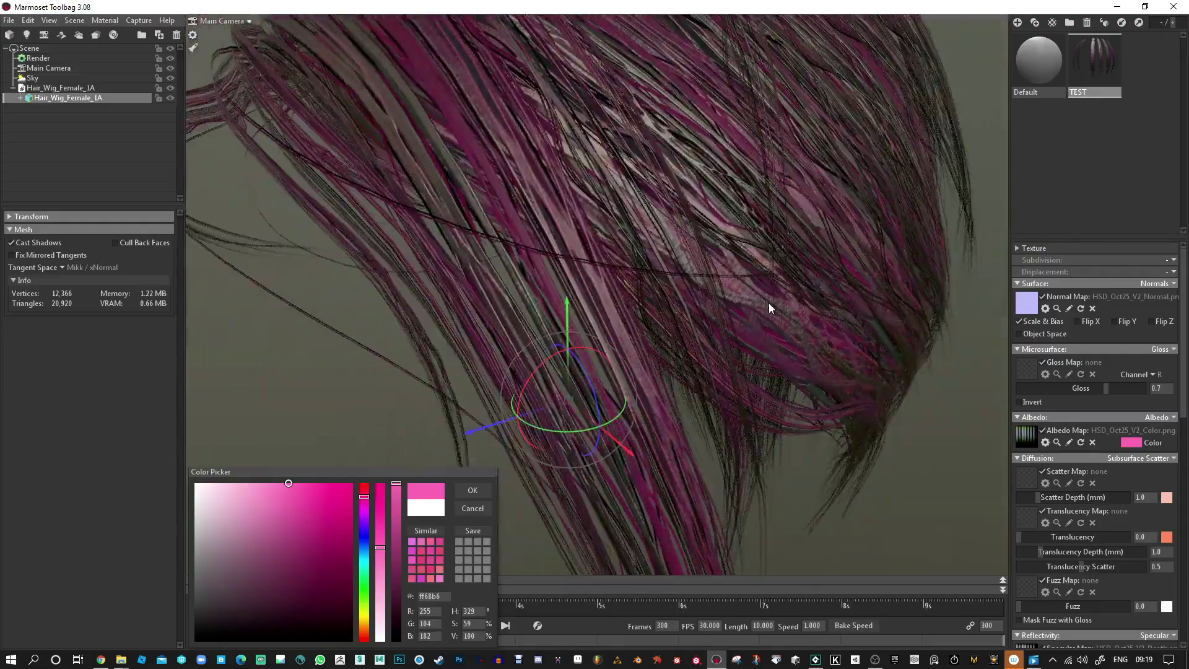
scroll(782, 310, down, 5)
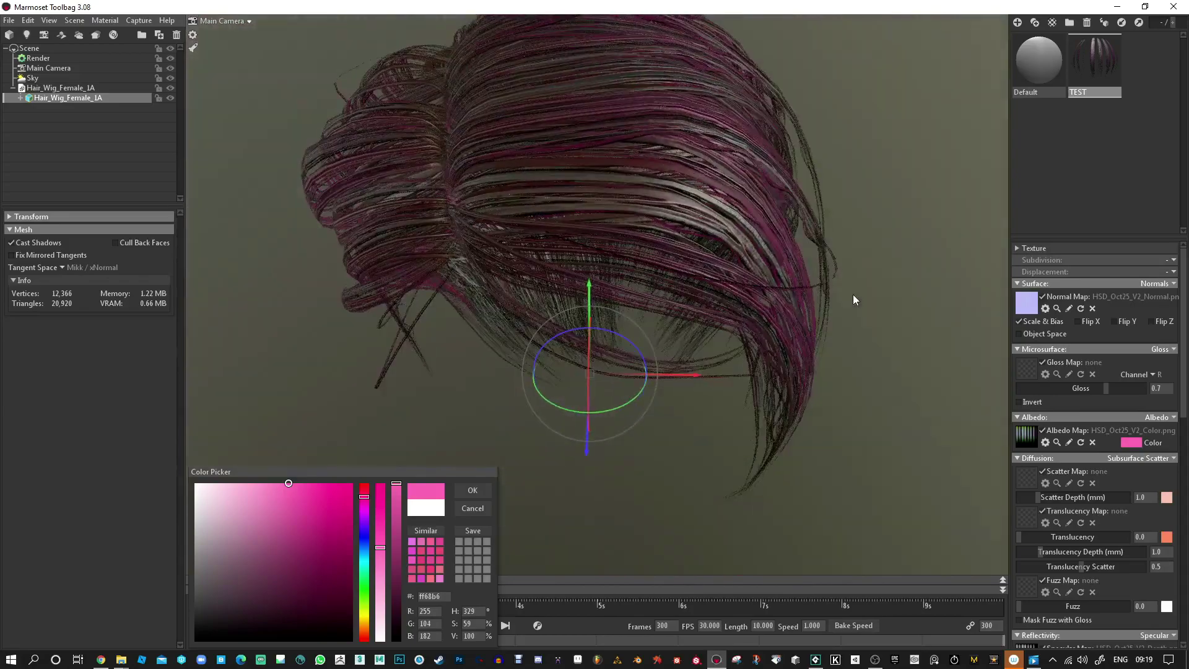
click(1114, 322)
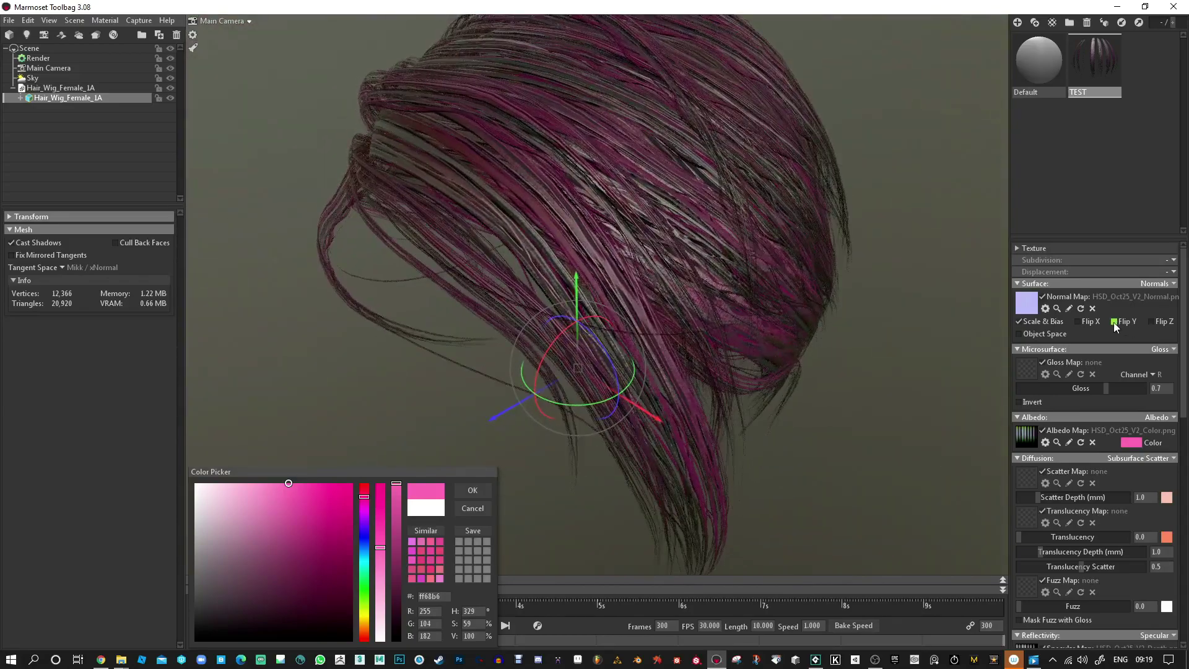
click(1115, 322)
click(1078, 321)
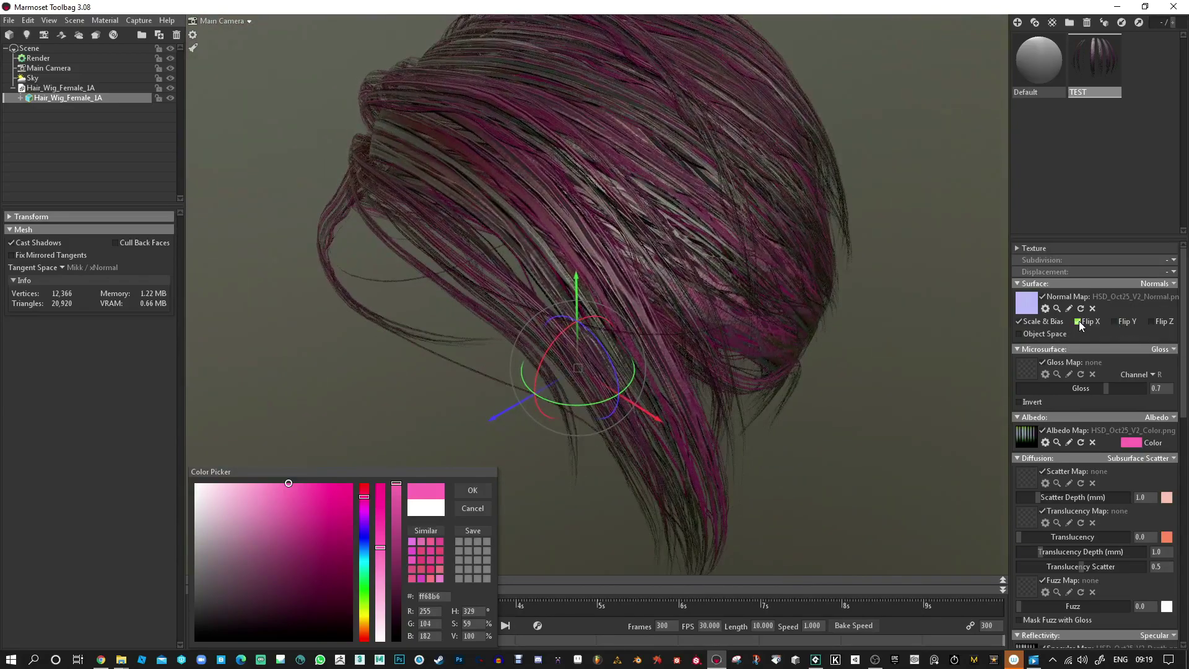
click(1079, 321)
click(1019, 321)
drag(758, 338, 689, 266)
right_drag(689, 267, 689, 333)
- Scroll down to Reflectivity and pick a new Specular Map texture
scroll(689, 333, down, 3)
scroll(1088, 540, down, 5)
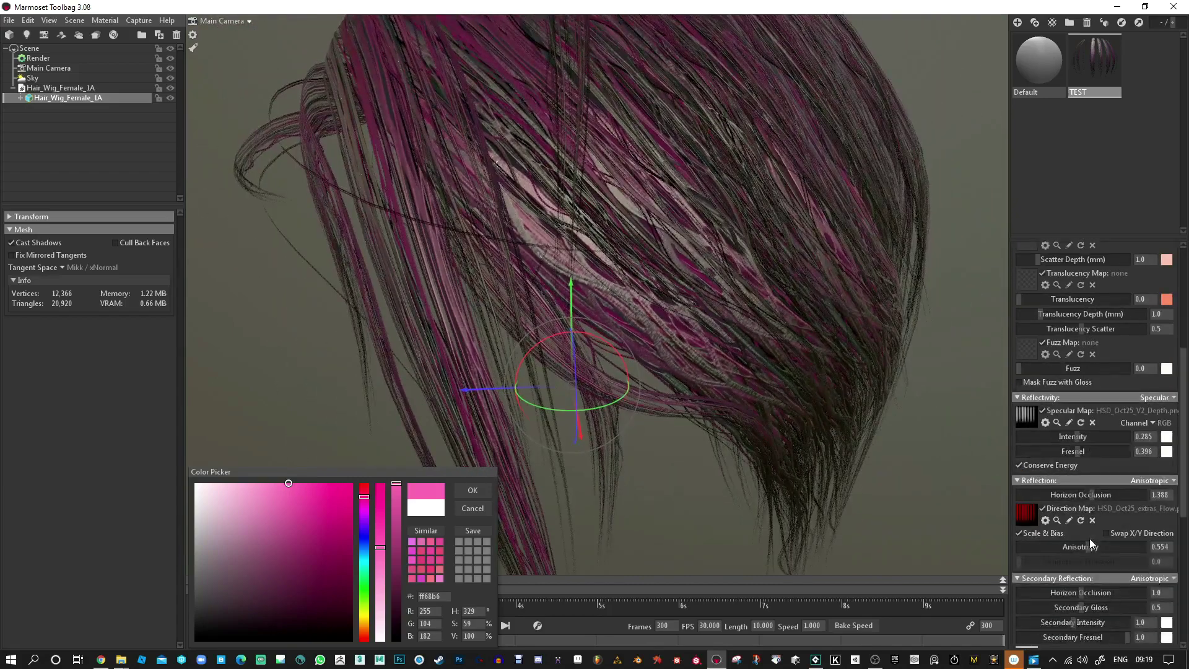
scroll(1114, 554, down, 2)
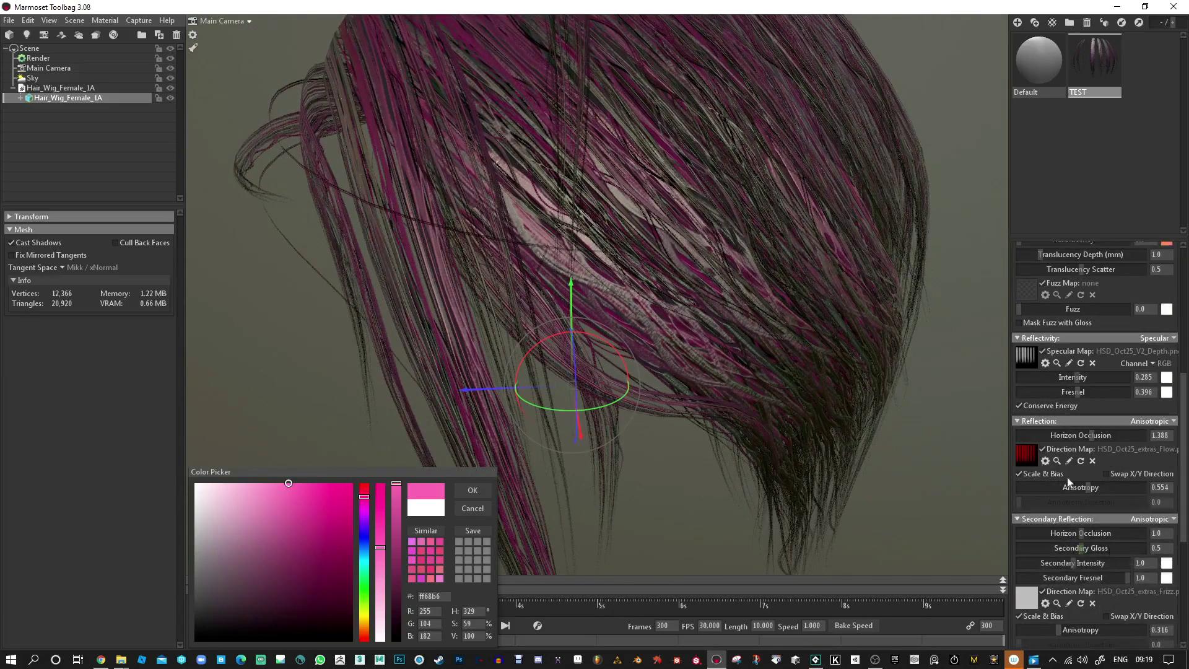
click(1024, 357)
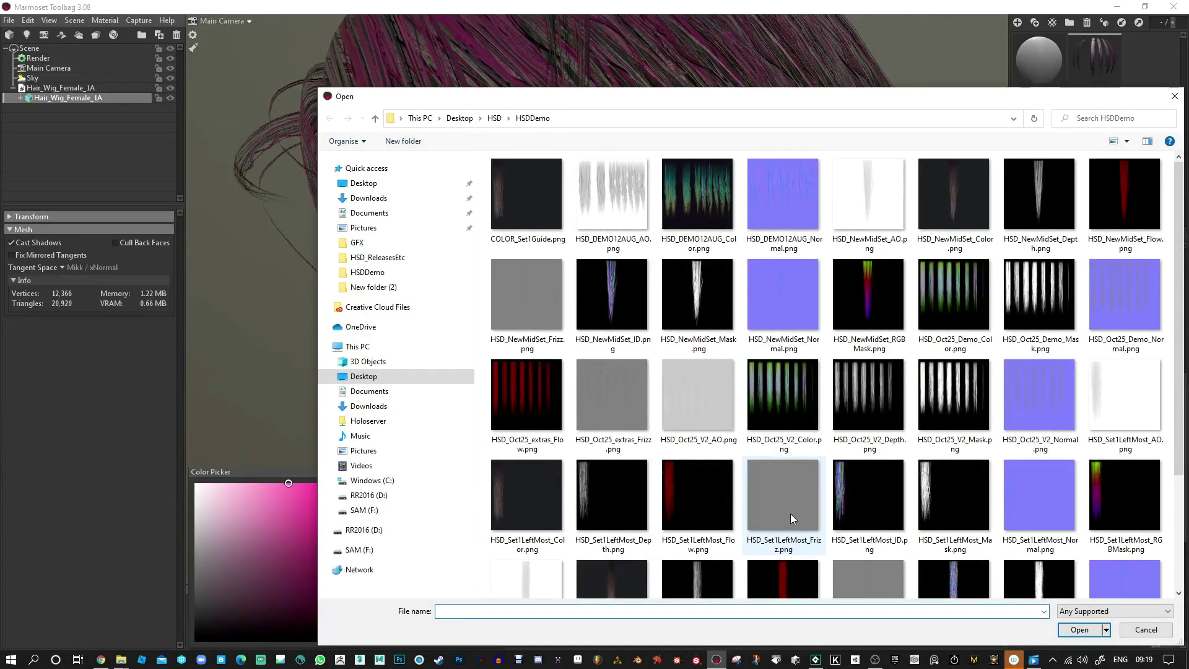
- Use HSD_Oct25_extras_Frizz.png as specular map with intensity 0.267 and Fresnel about 0.32, then start a new scene
double_click(604, 396)
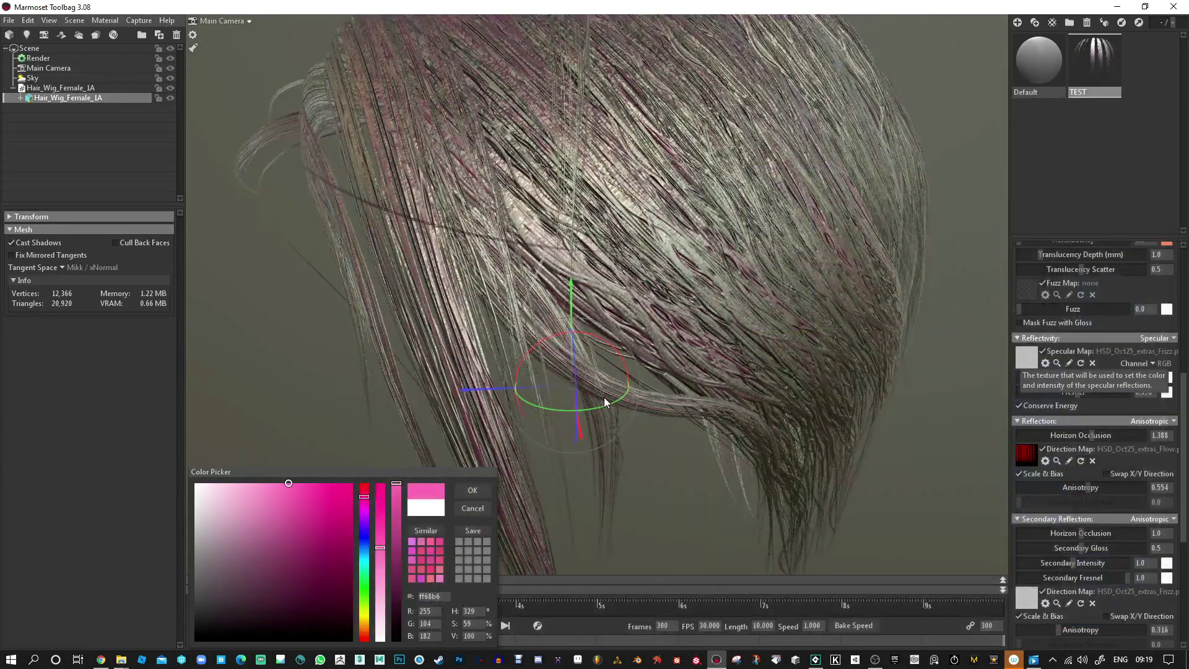
drag(1127, 377, 1070, 389)
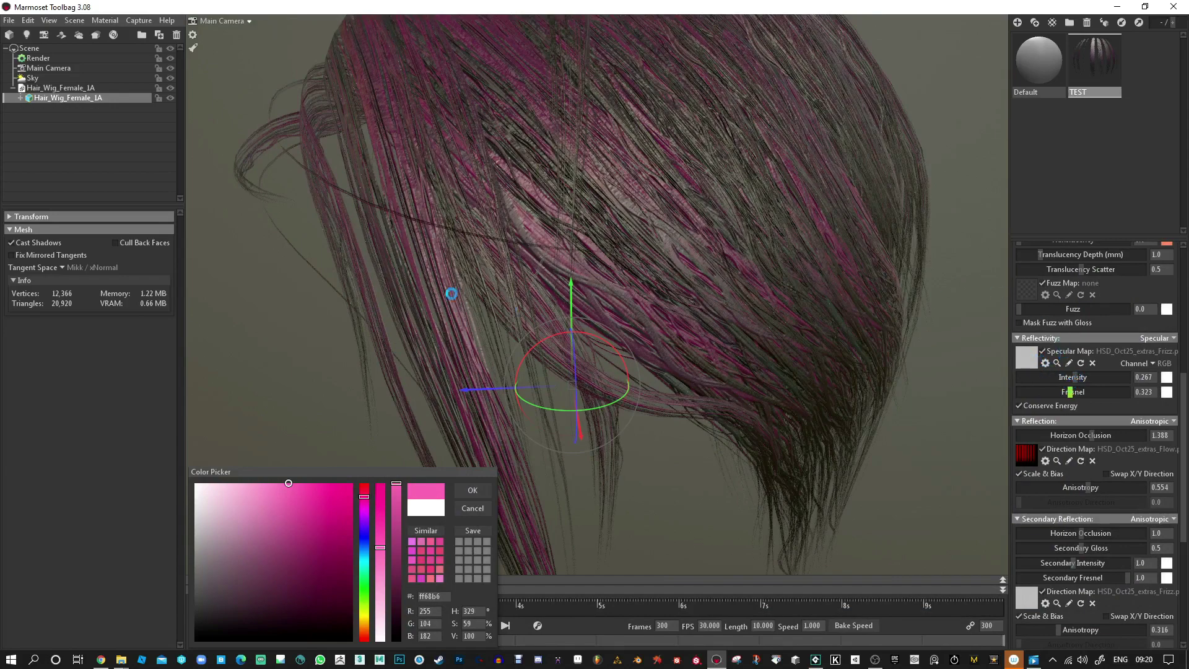
key(alt+Tab)
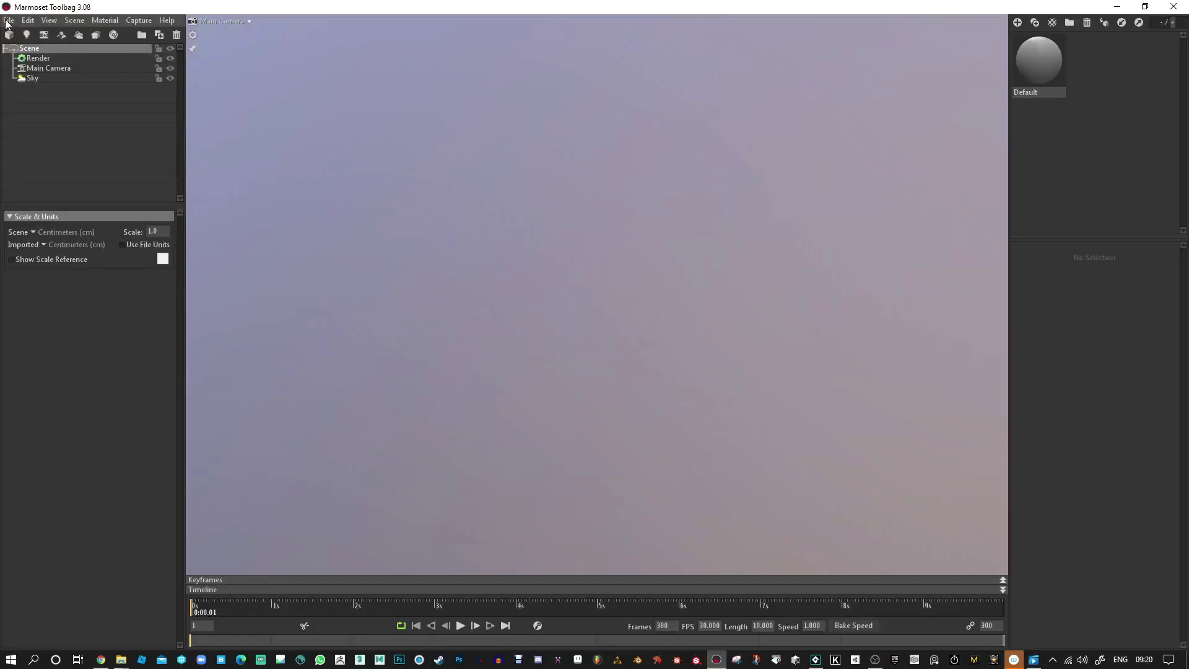
- Import Hair_Wig_Female_1A.fbx from Downloads > hair-wig-female-model-1 > source
click(8, 21)
mouse_move(36, 54)
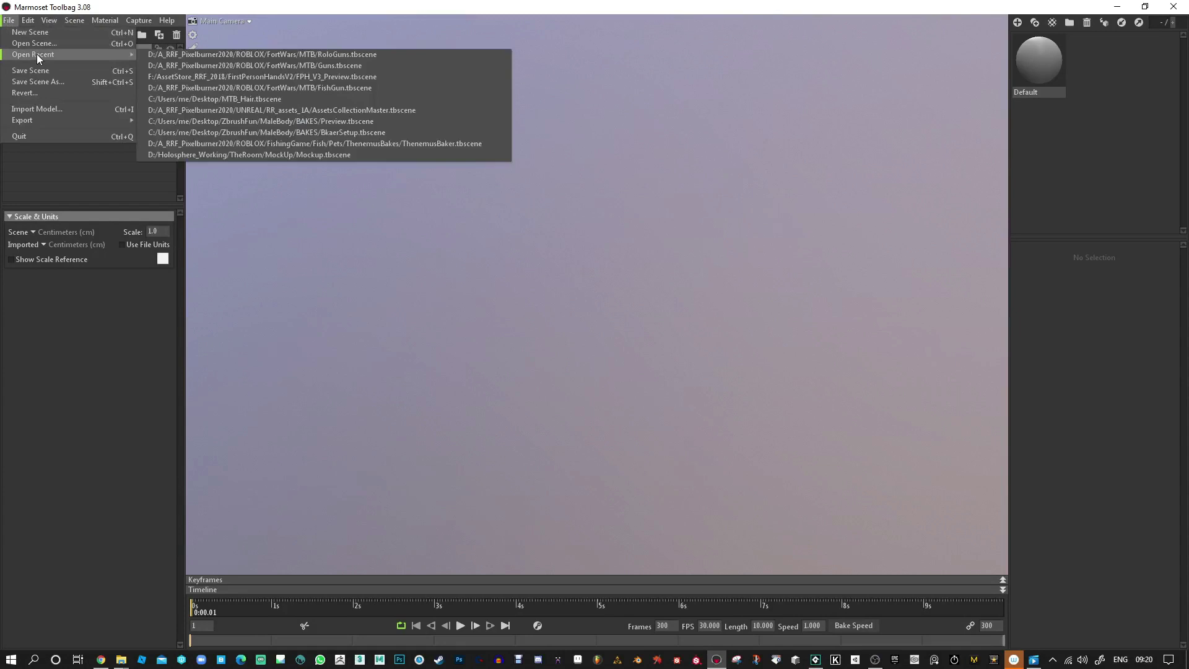
click(42, 109)
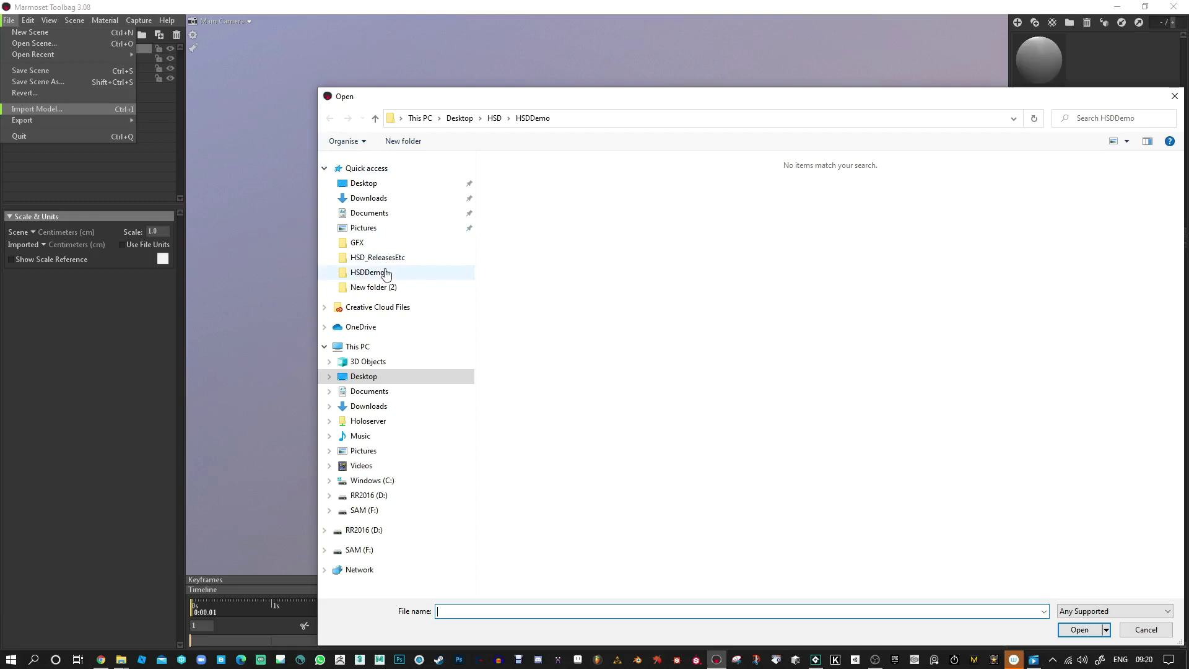
click(369, 198)
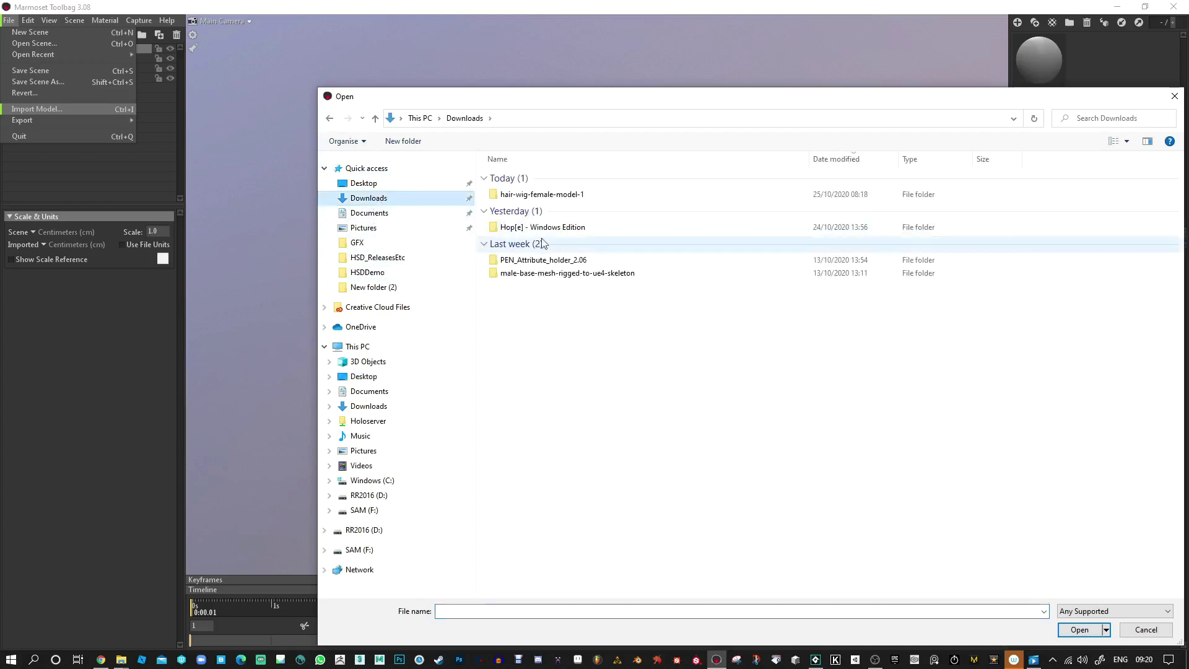
click(539, 196)
double_click(539, 196)
double_click(514, 177)
click(518, 180)
double_click(518, 180)
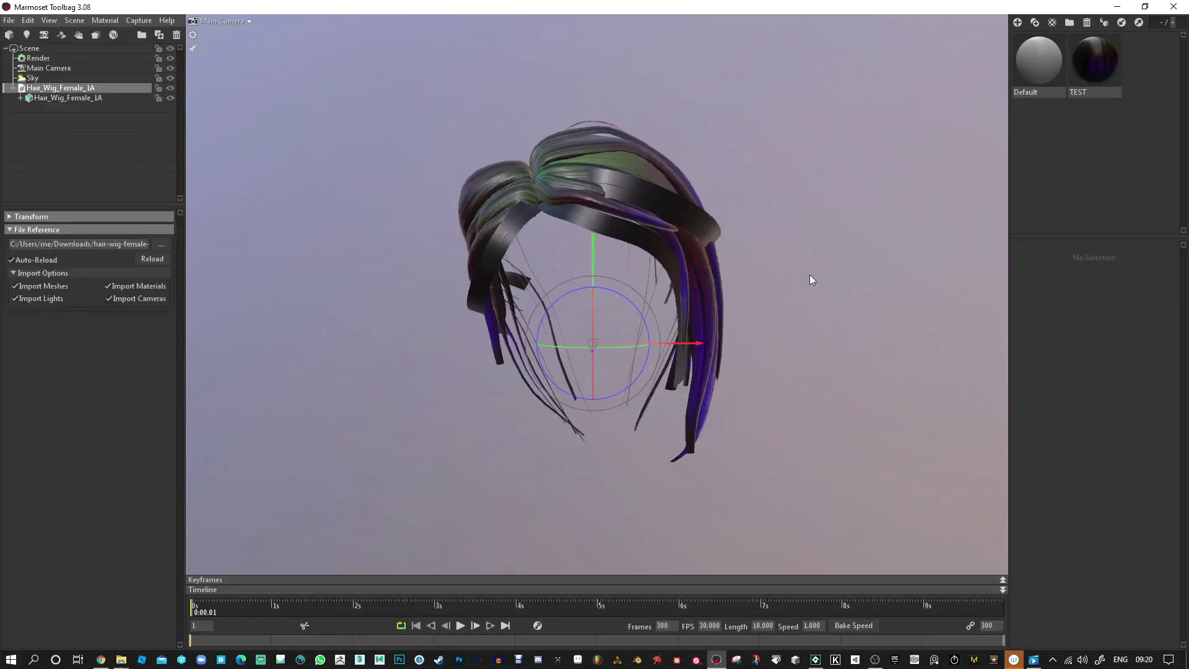
- Select the wig mesh and review its TEST material, then switch to GameMaker Studio 2
scroll(762, 247, up, 3)
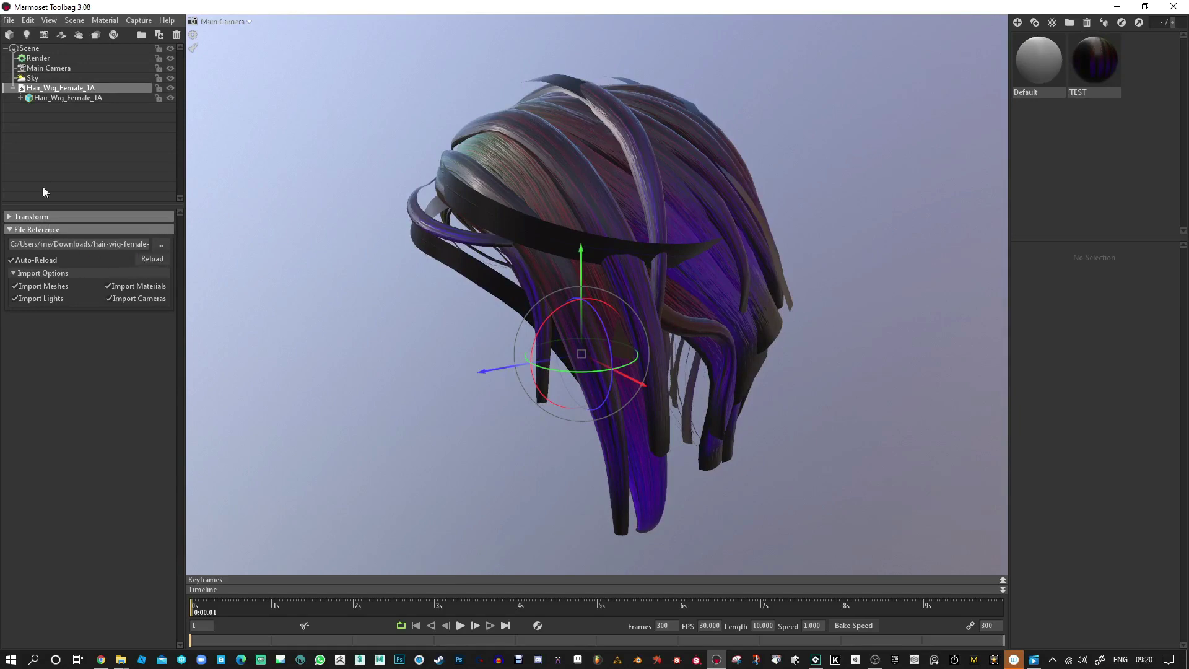
click(49, 97)
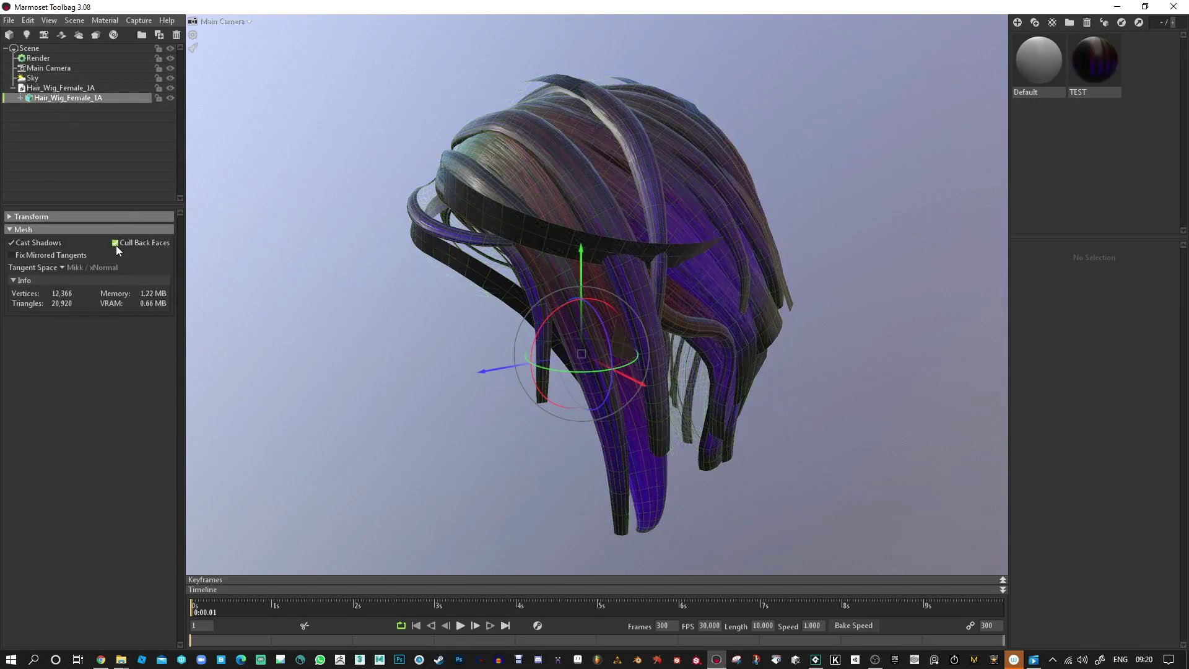
click(1094, 60)
scroll(1083, 541, down, 5)
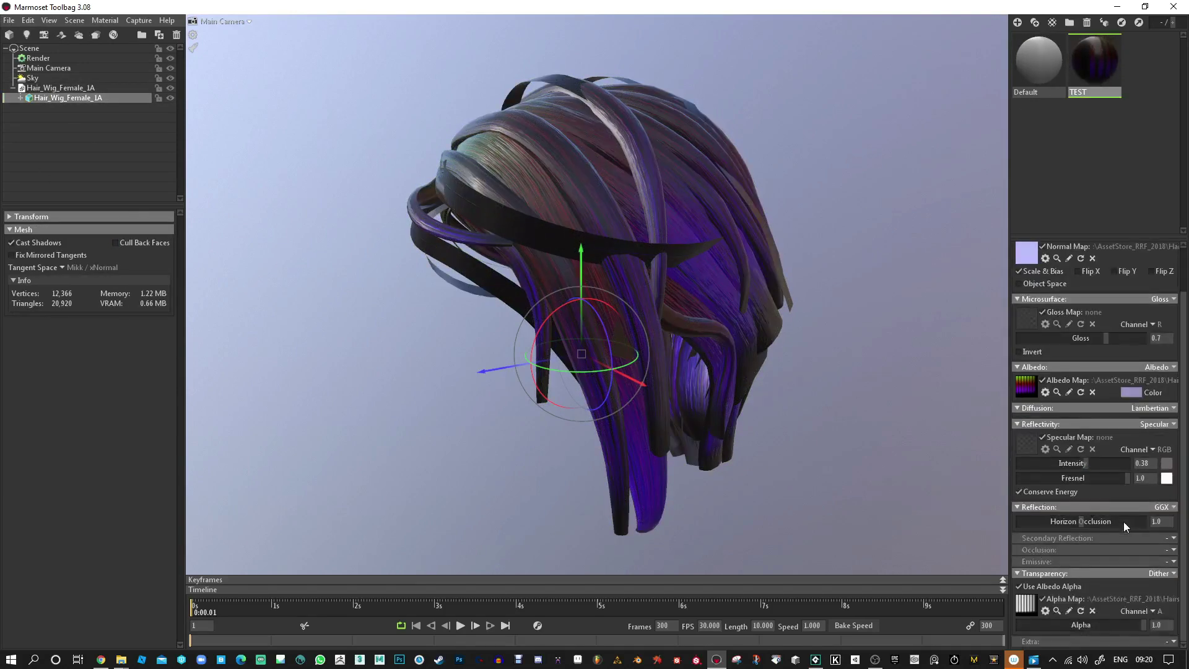
scroll(1026, 367, up, 1)
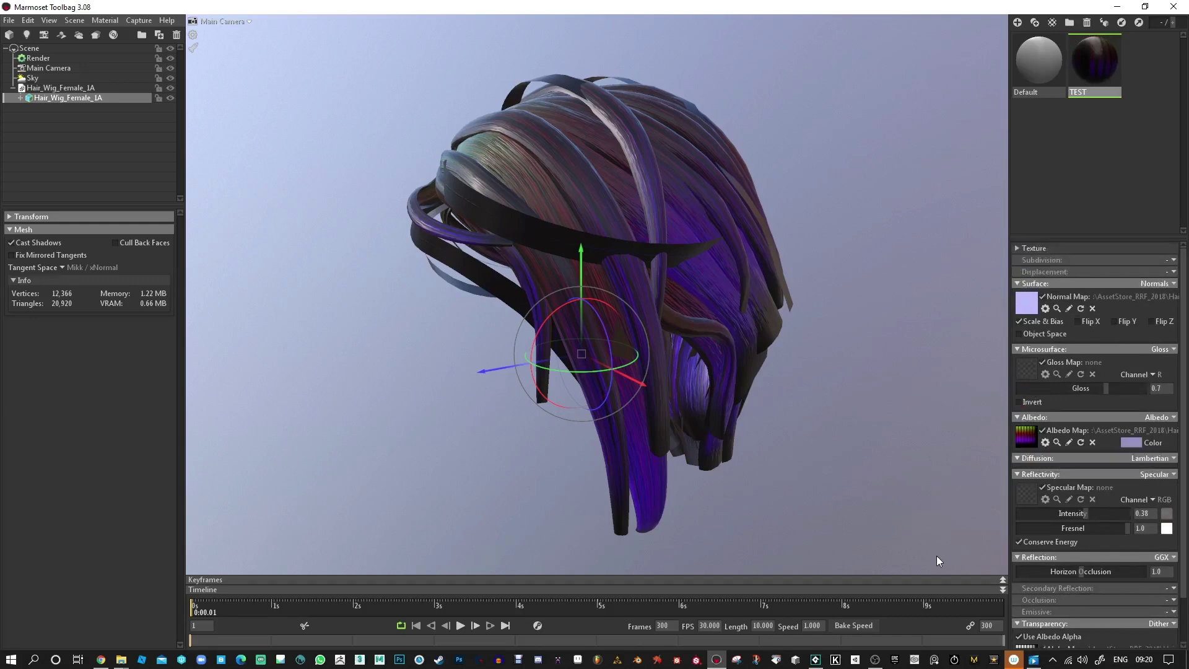
click(816, 659)
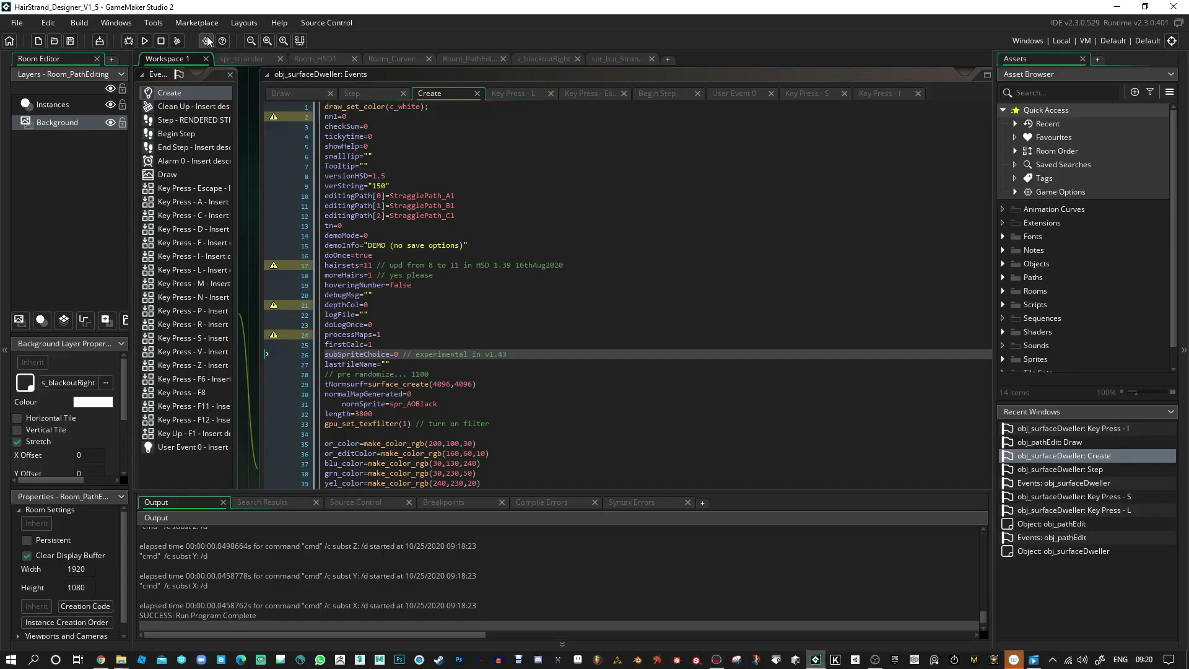
- Run the Hair Strand Designer project and click past the release notes into the strand editor
click(144, 40)
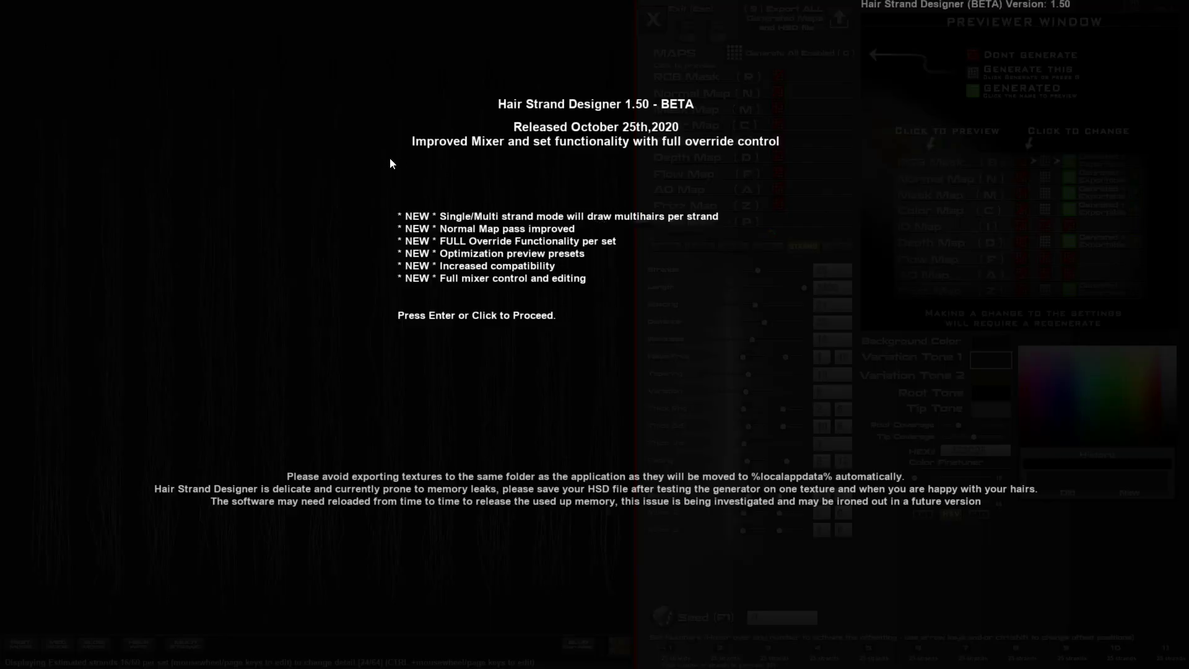
click(389, 158)
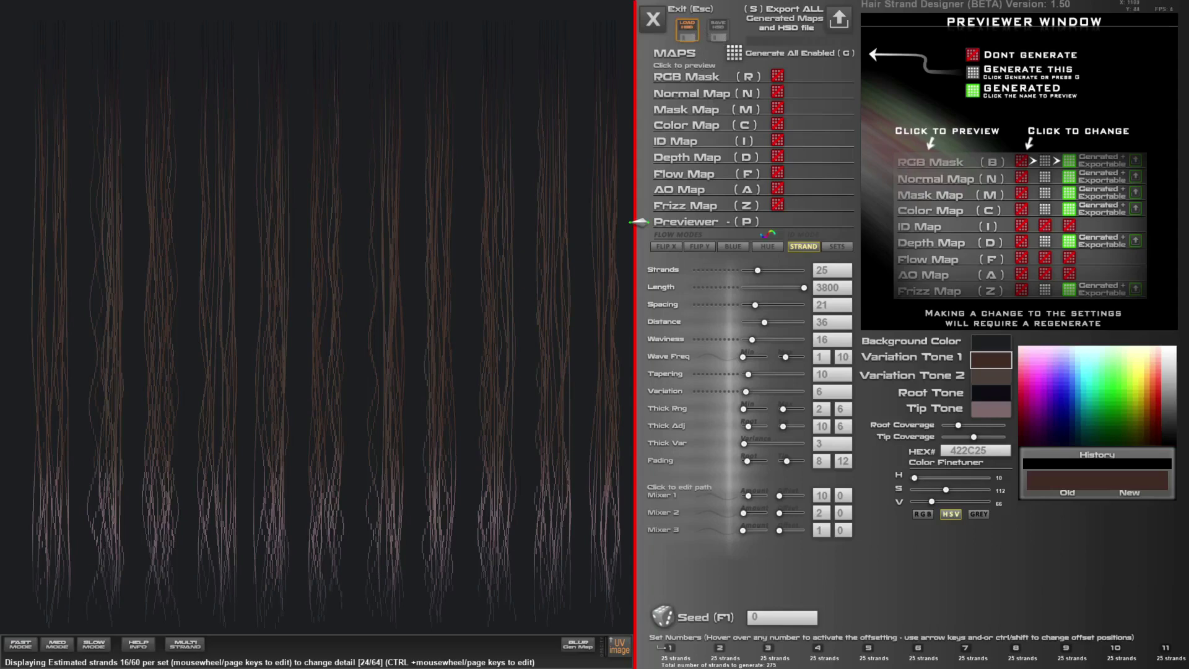
- Load HSD_Oct25_extras.txt, turn off the Flow and Frizz maps, and enable the Color Map
click(687, 28)
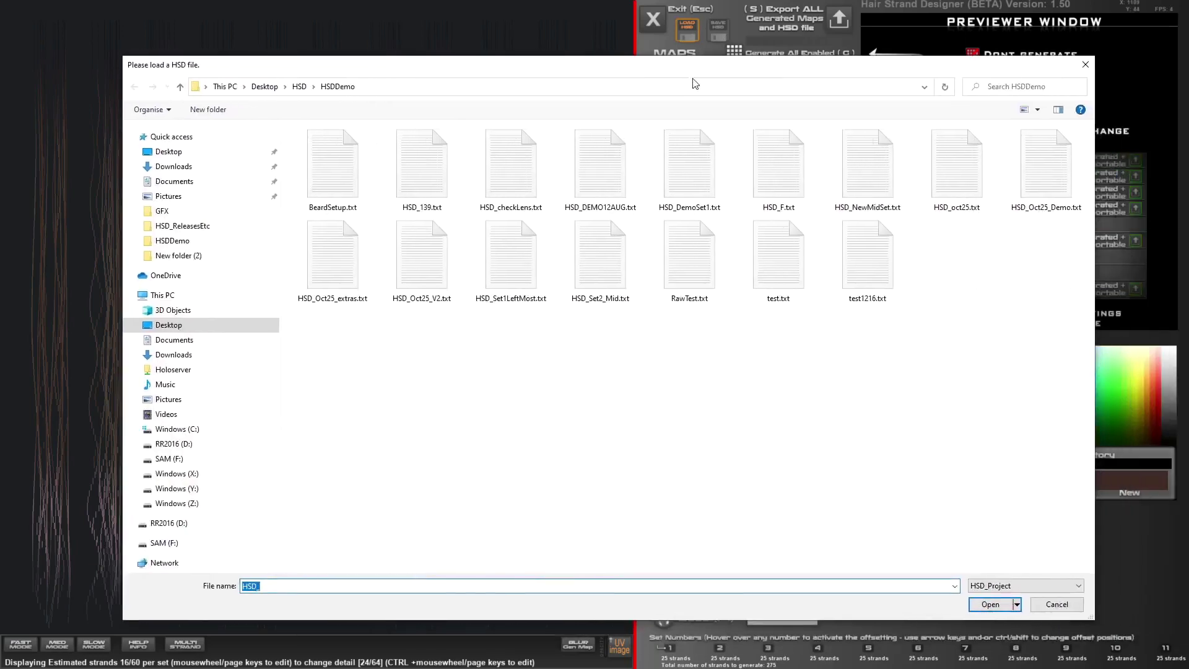
double_click(335, 259)
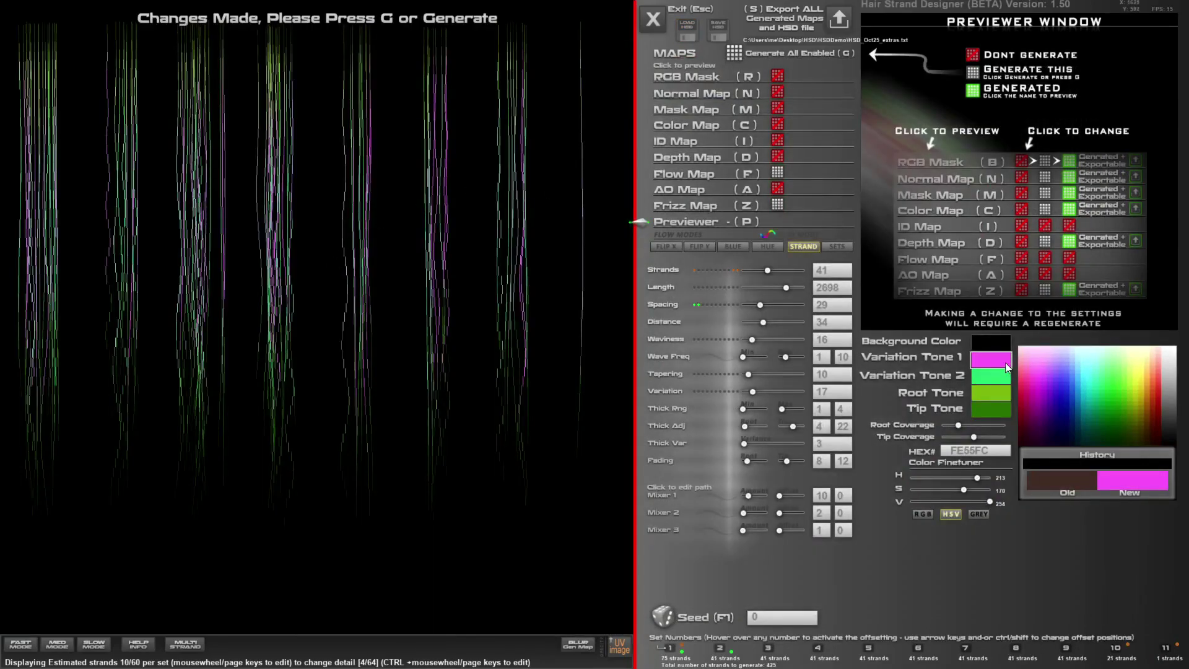
click(778, 173)
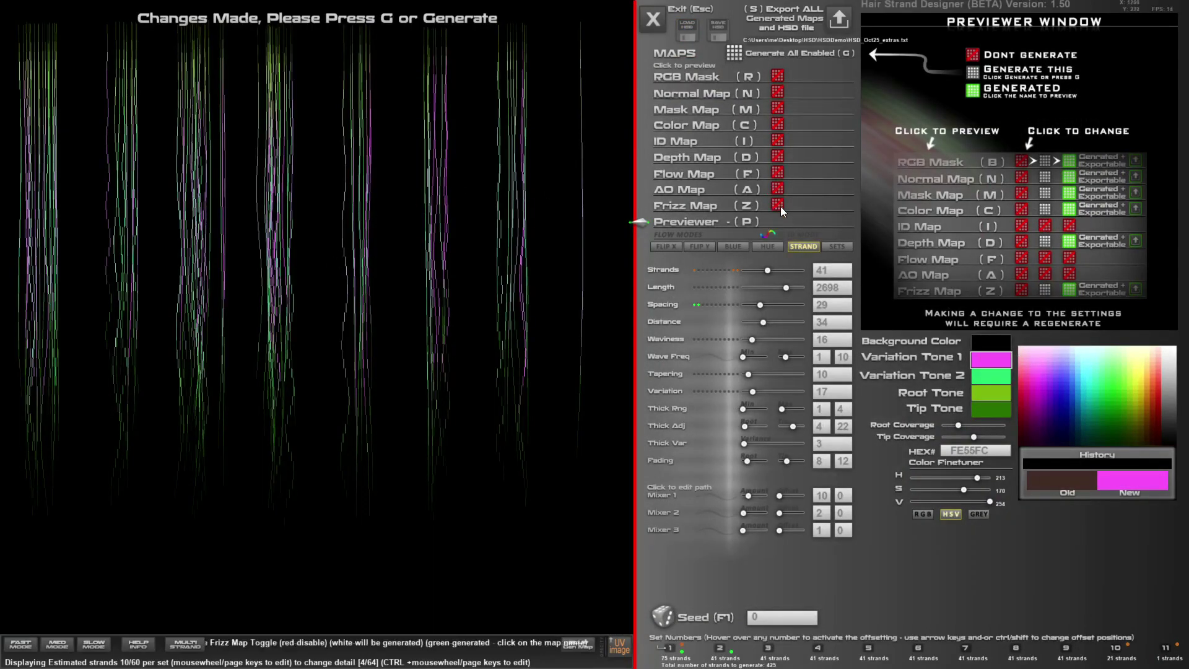
click(780, 206)
click(779, 125)
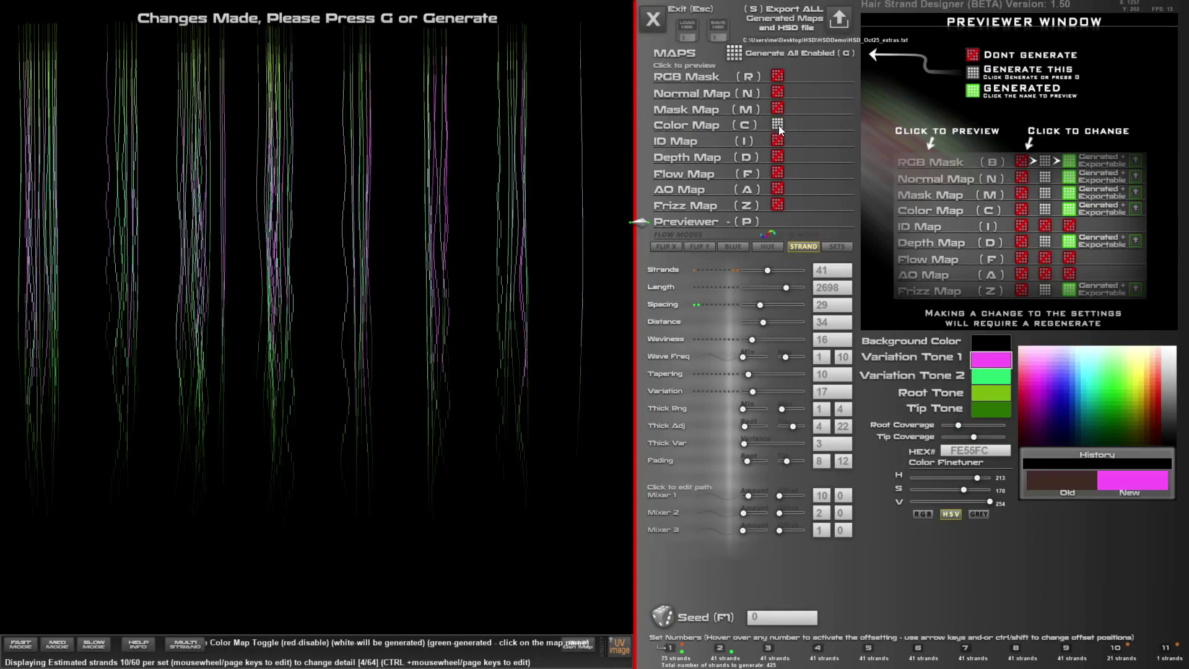
- Change the strand background colour to a desaturated dark reddish-brown
click(998, 348)
drag(1062, 437, 1030, 439)
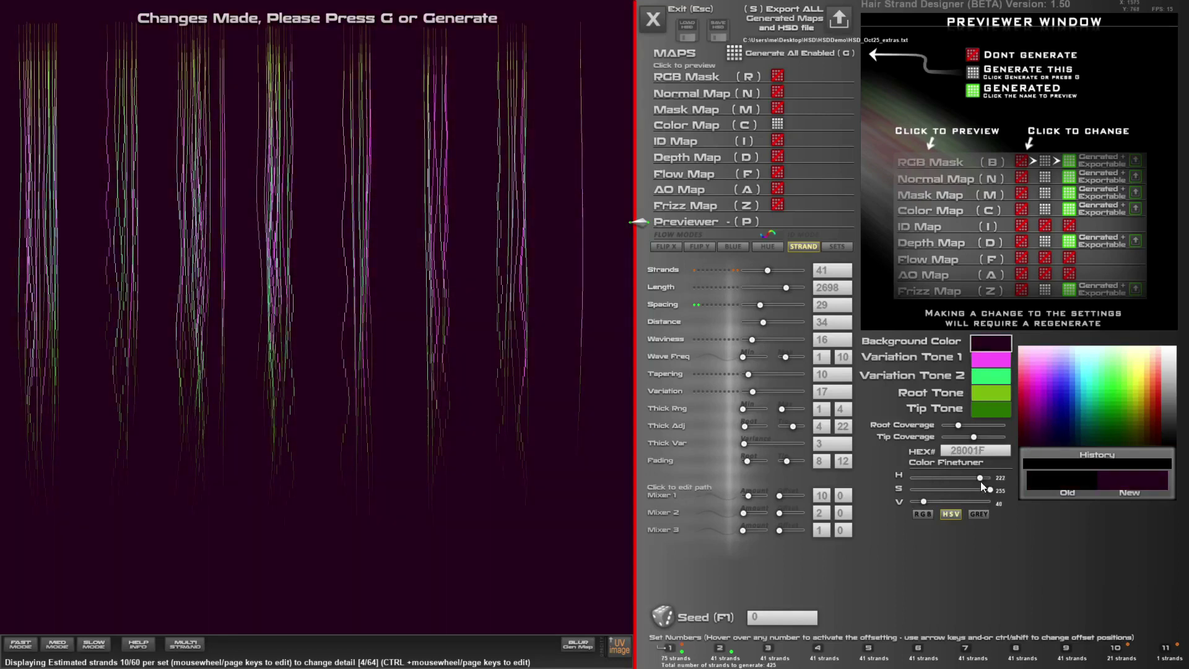
click(949, 490)
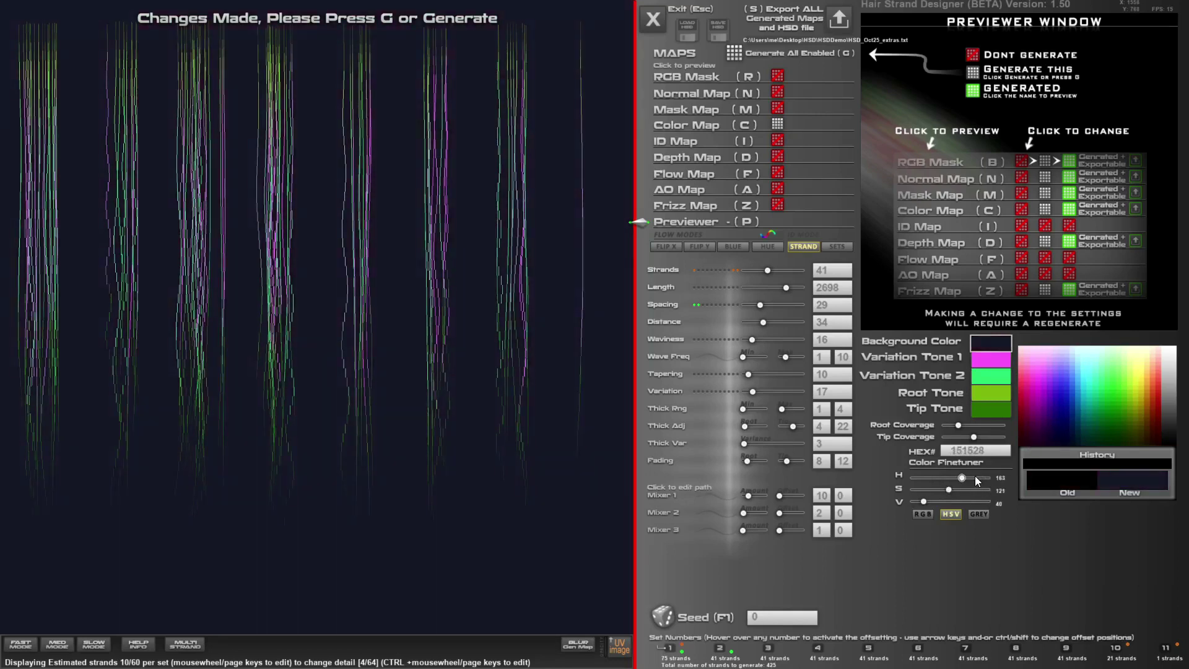
drag(980, 478, 916, 478)
- Set Variation Tones 1 and 2 to dark brown, lowering Tone 2's saturation
click(987, 364)
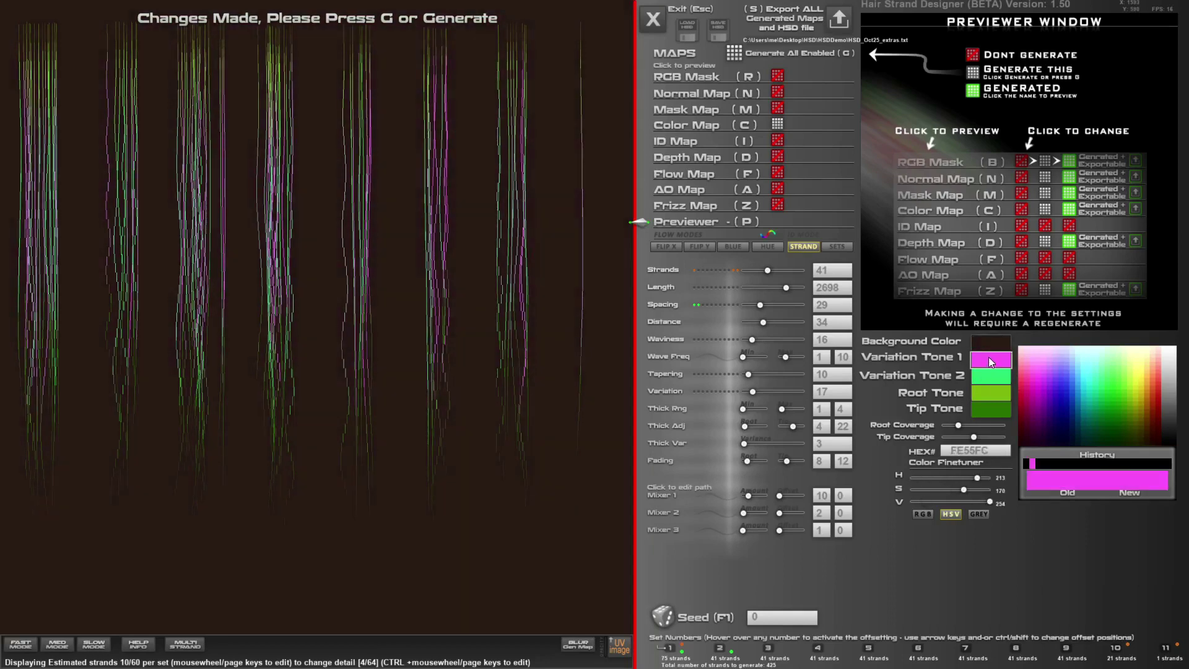
click(989, 340)
click(995, 365)
click(1039, 463)
click(997, 384)
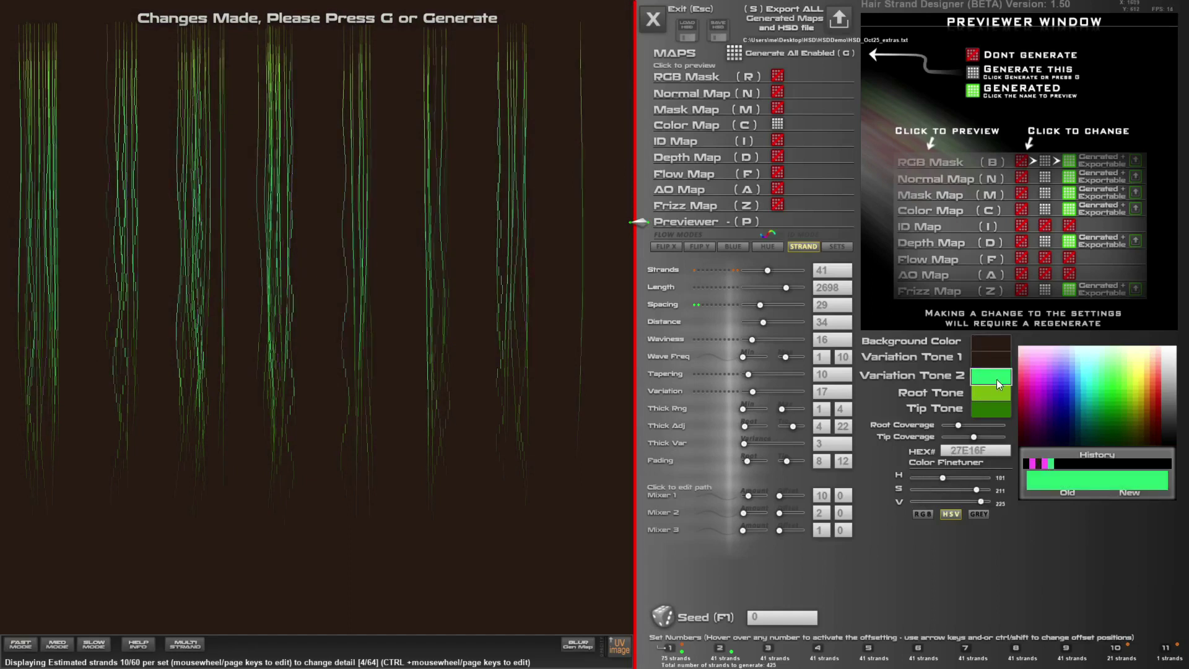
click(1039, 467)
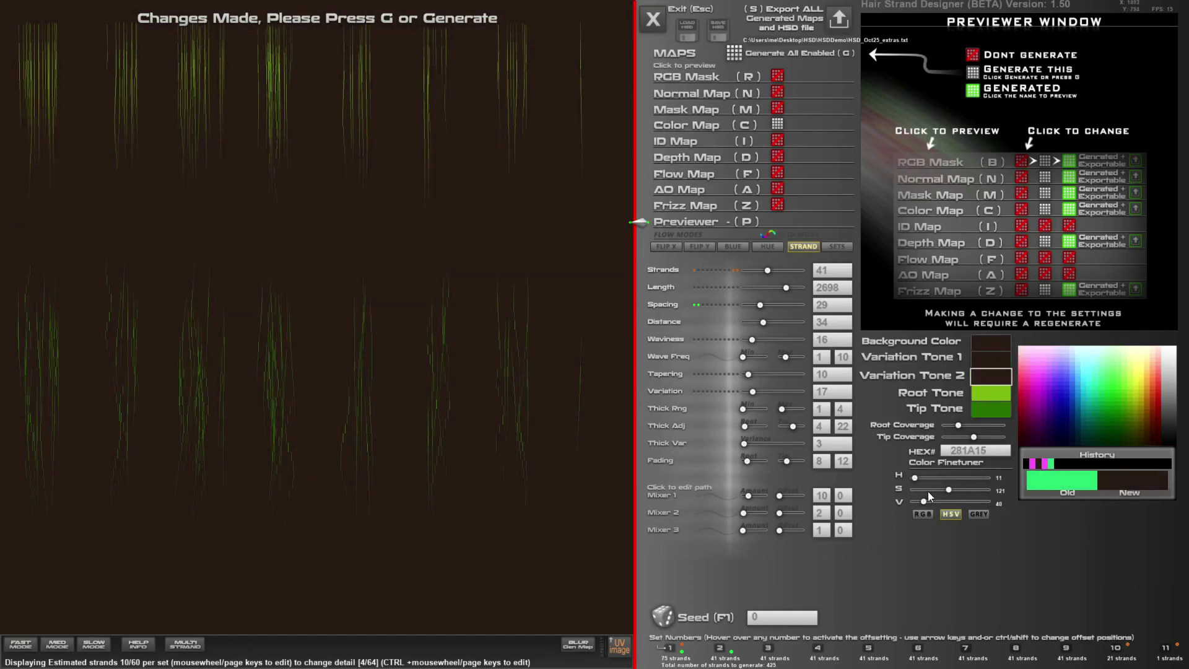
drag(949, 490, 917, 477)
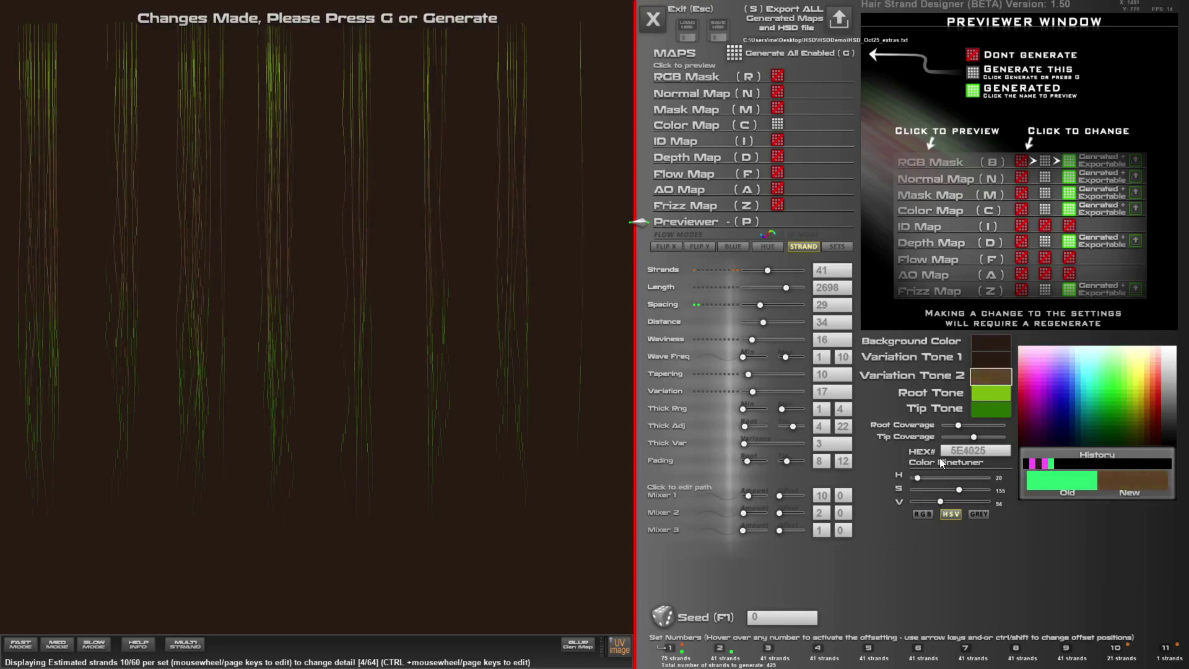
- Make the Root Tone black and the Tip Tone a lighter brown (94723C)
click(992, 392)
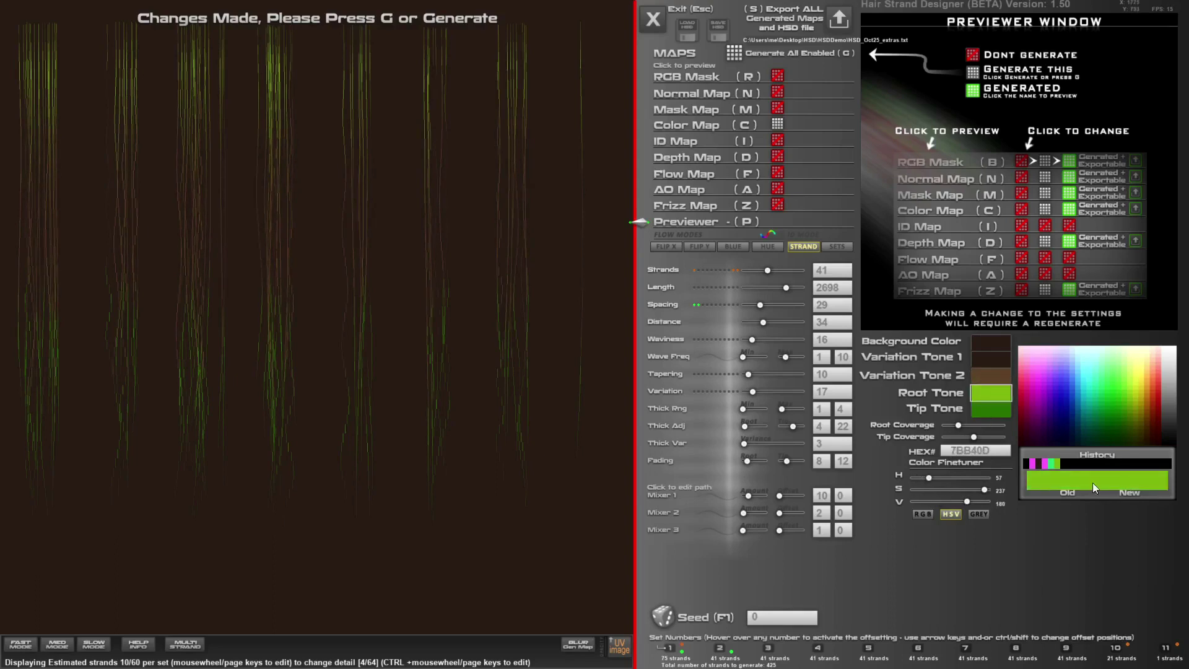
click(1068, 466)
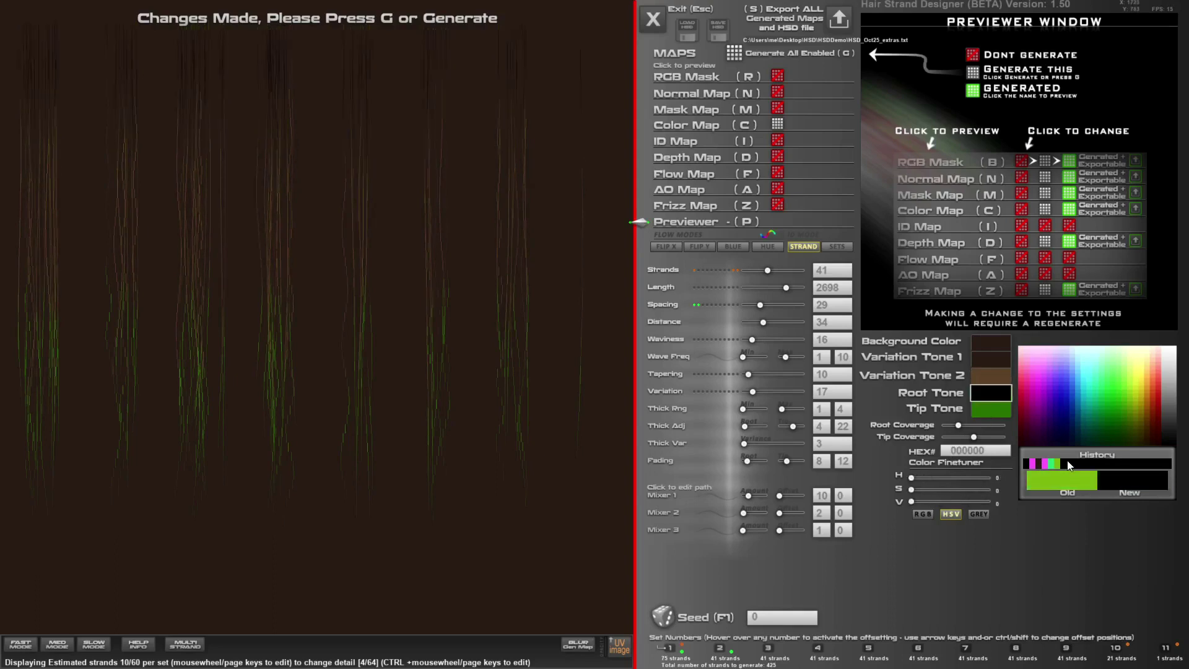
click(1000, 410)
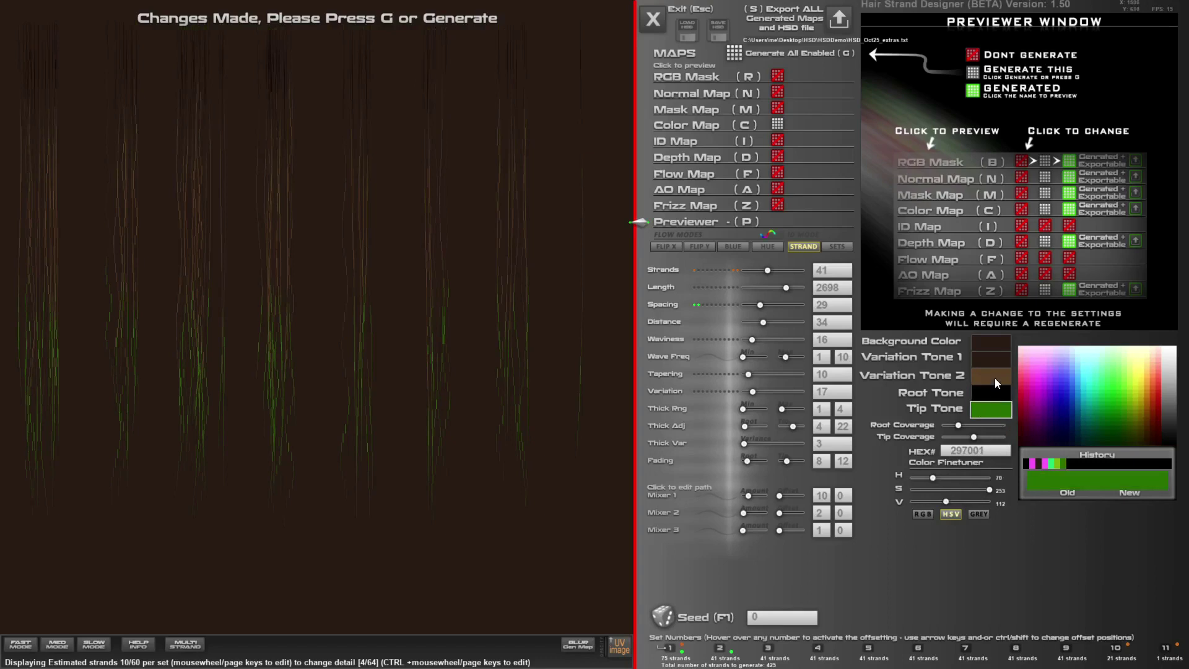
click(998, 375)
click(998, 408)
click(1068, 463)
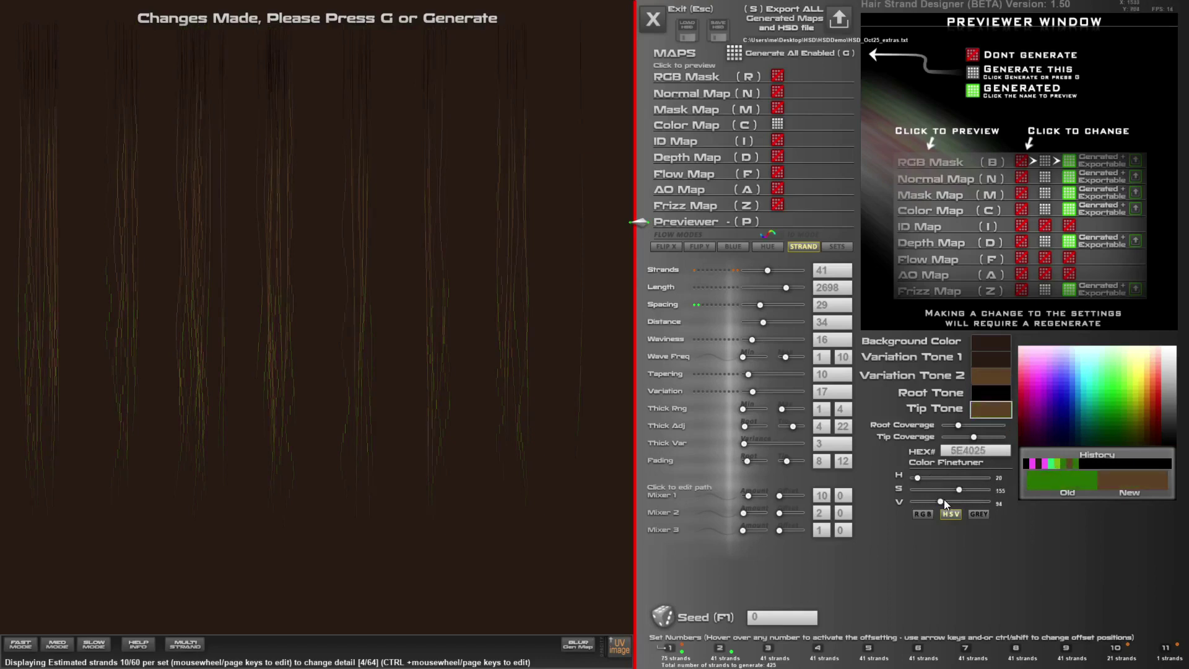
drag(944, 500, 919, 477)
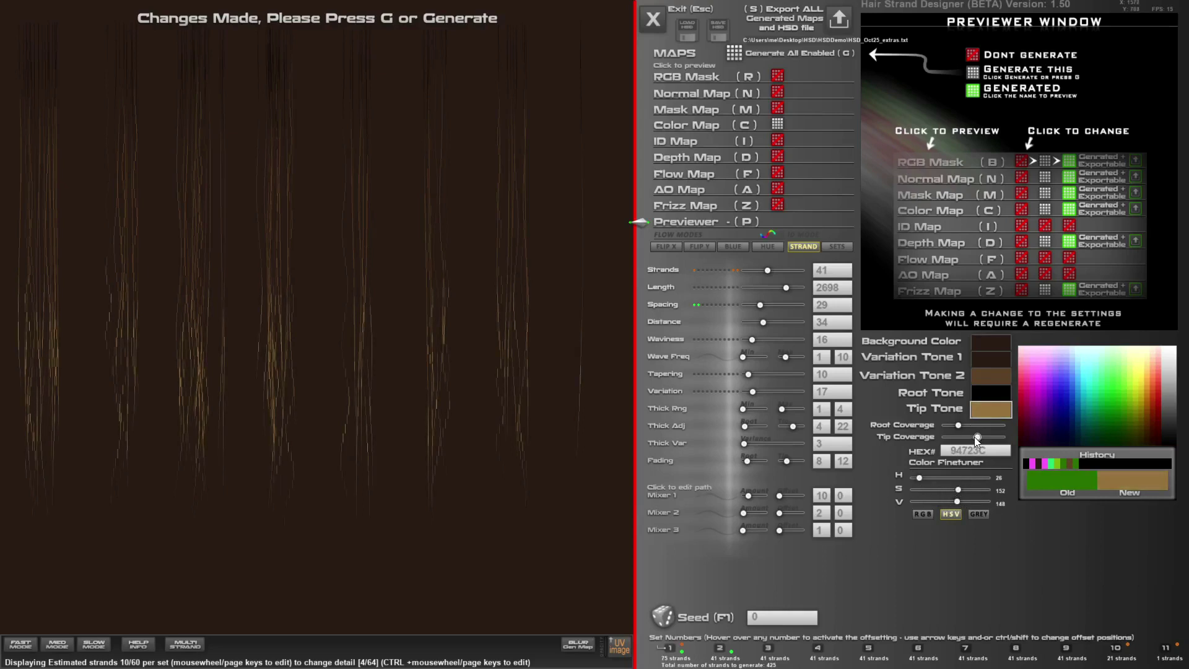
- Extend the Tip Coverage and Root Coverage further along the strands
scroll(146, 647, up, 4)
click(980, 438)
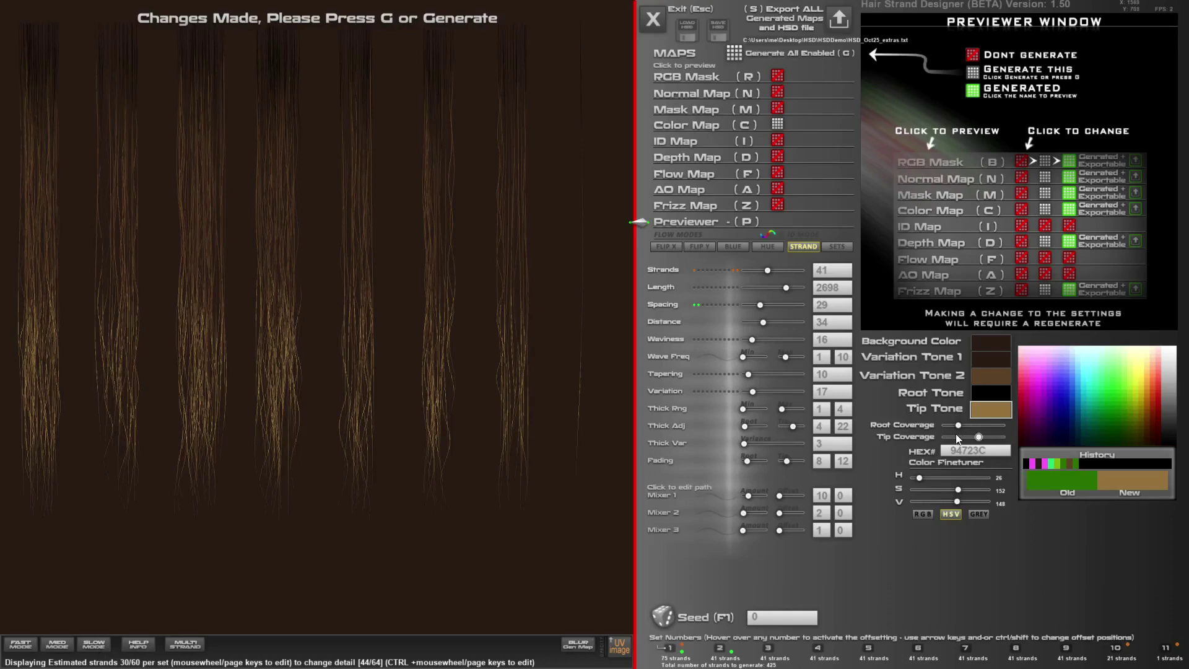
drag(968, 424, 972, 427)
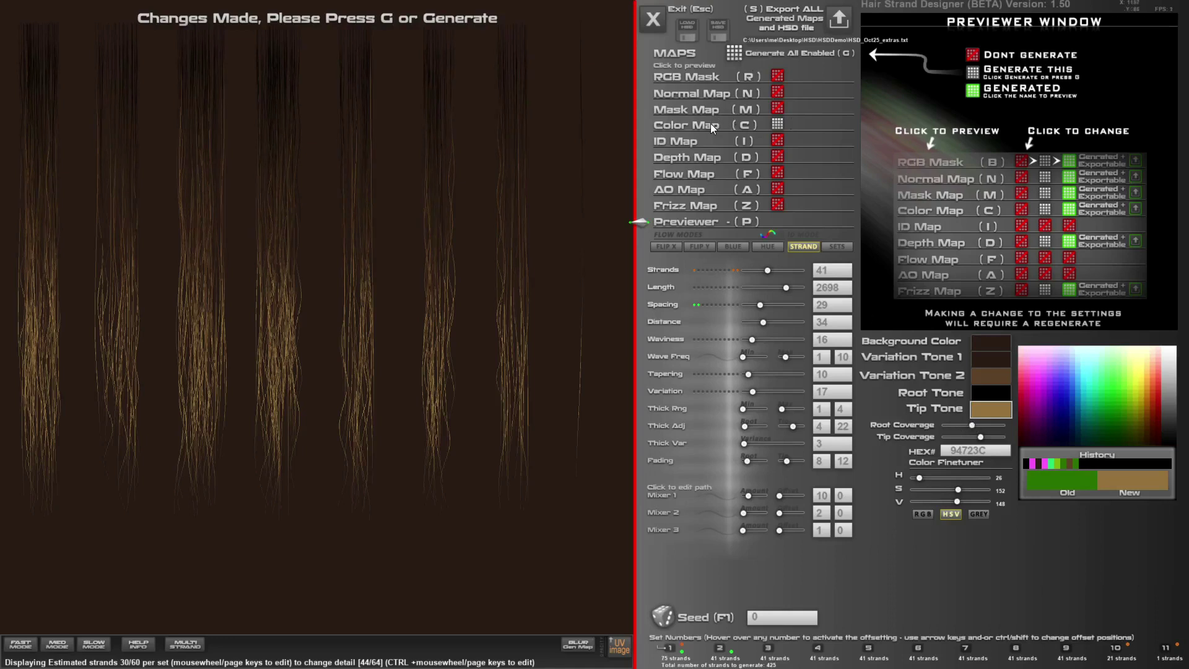
- Generate all enabled maps and export the colour map as HSD_Oct25_extras_Color
click(736, 54)
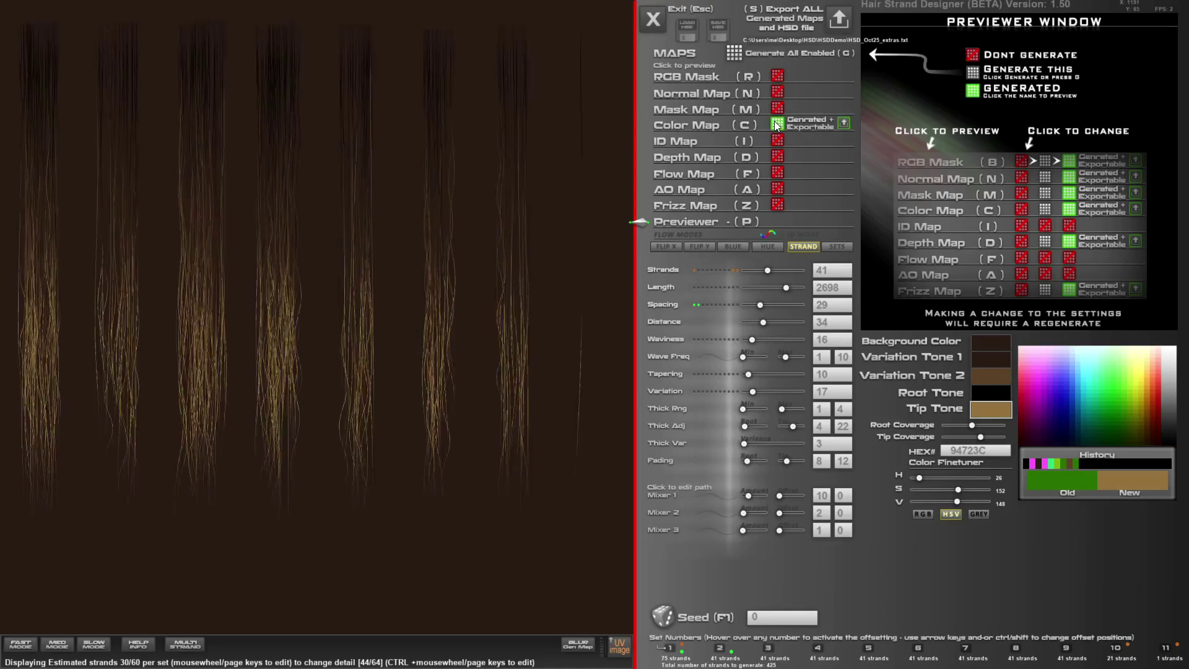
click(844, 123)
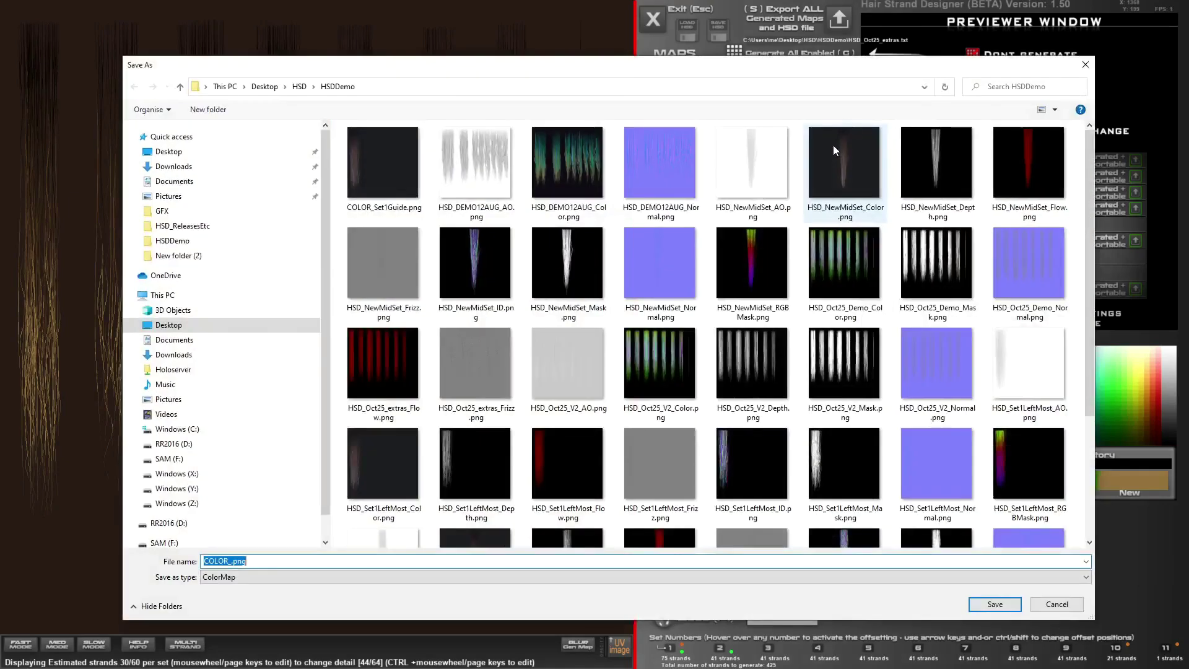
click(383, 366)
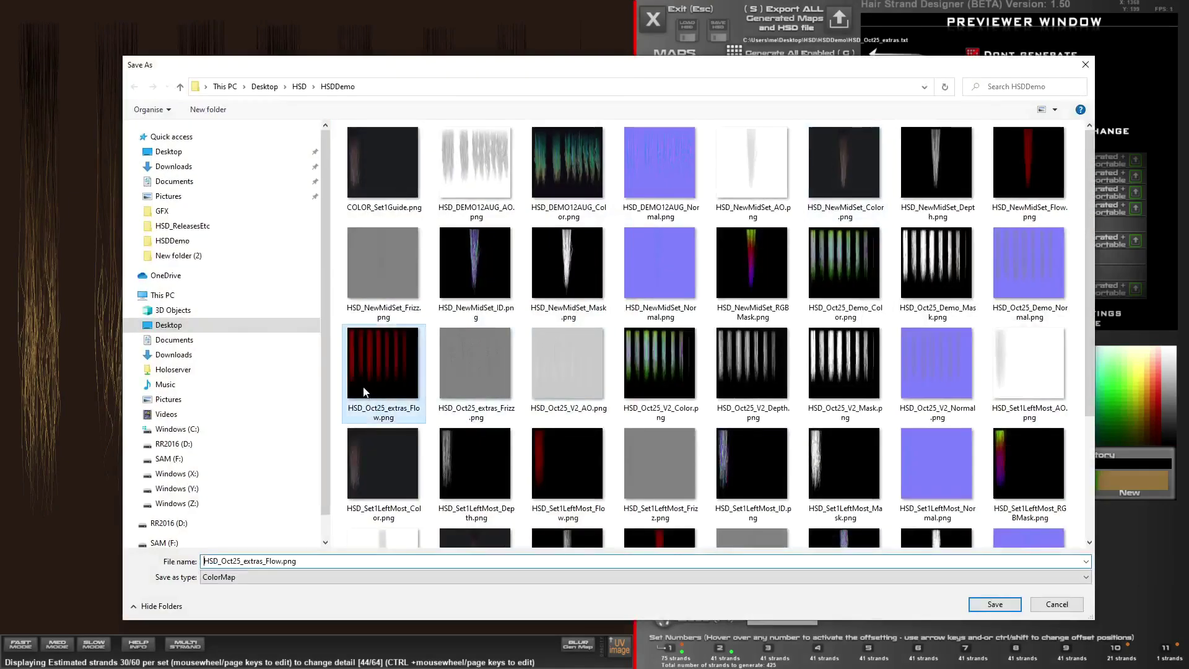
click(271, 561)
drag(297, 562, 267, 561)
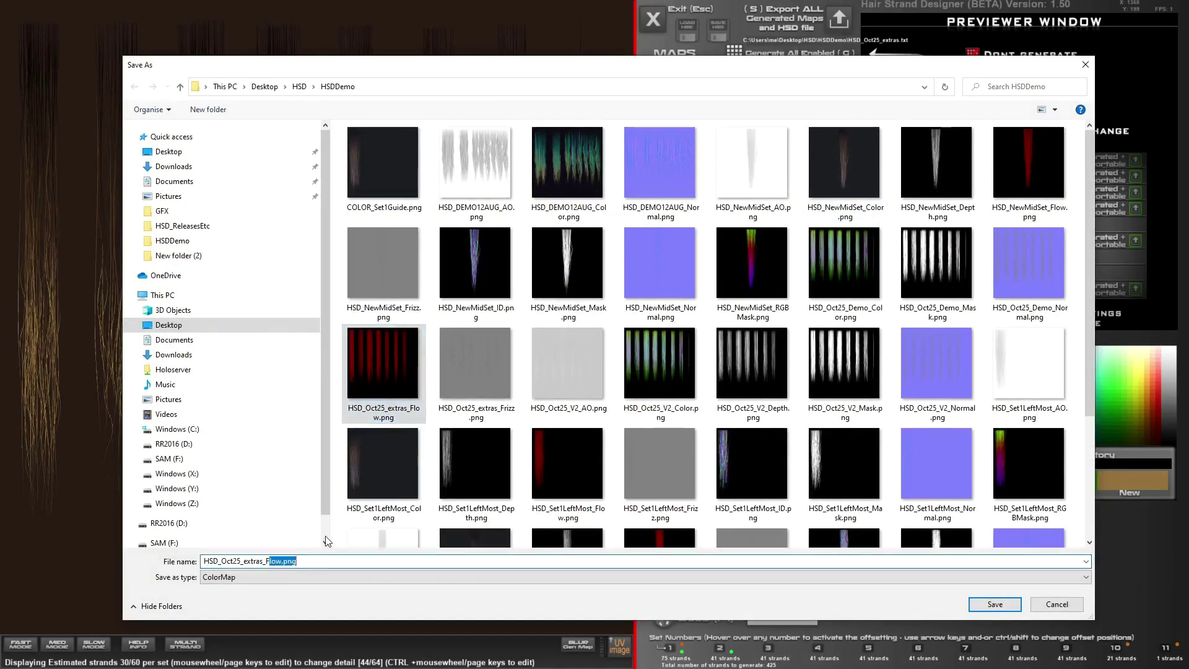
text(Color)
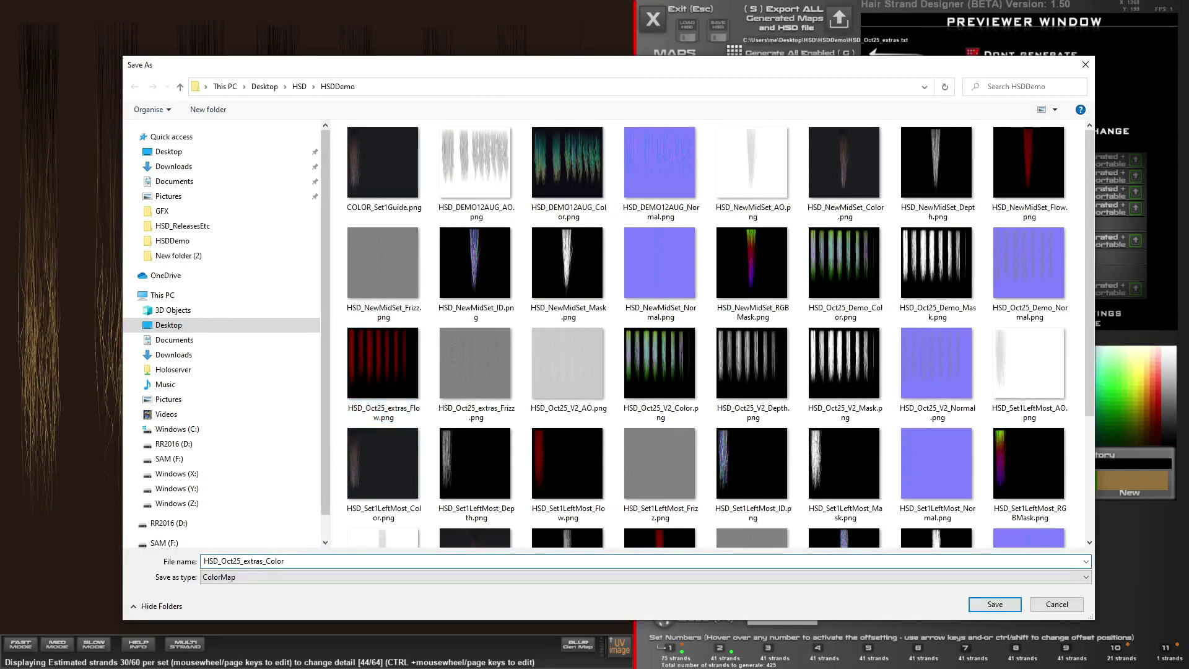
key(Return)
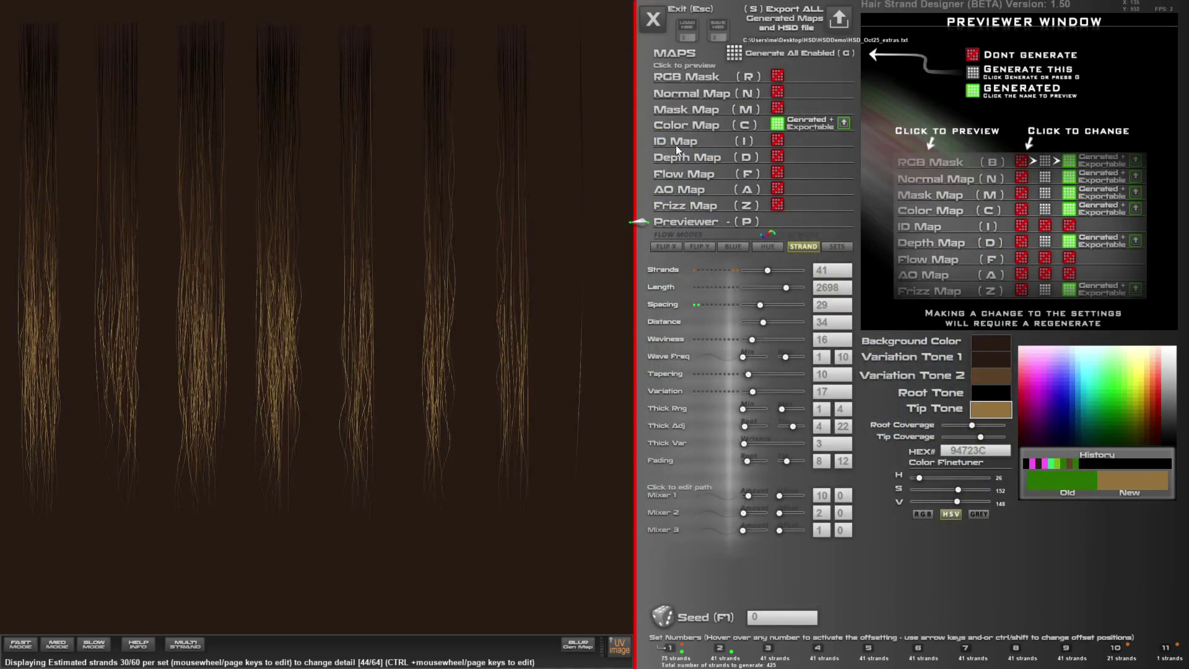
- Save the project over HSD_Oct25_extras.txt and quit Hair Strand Designer
click(716, 31)
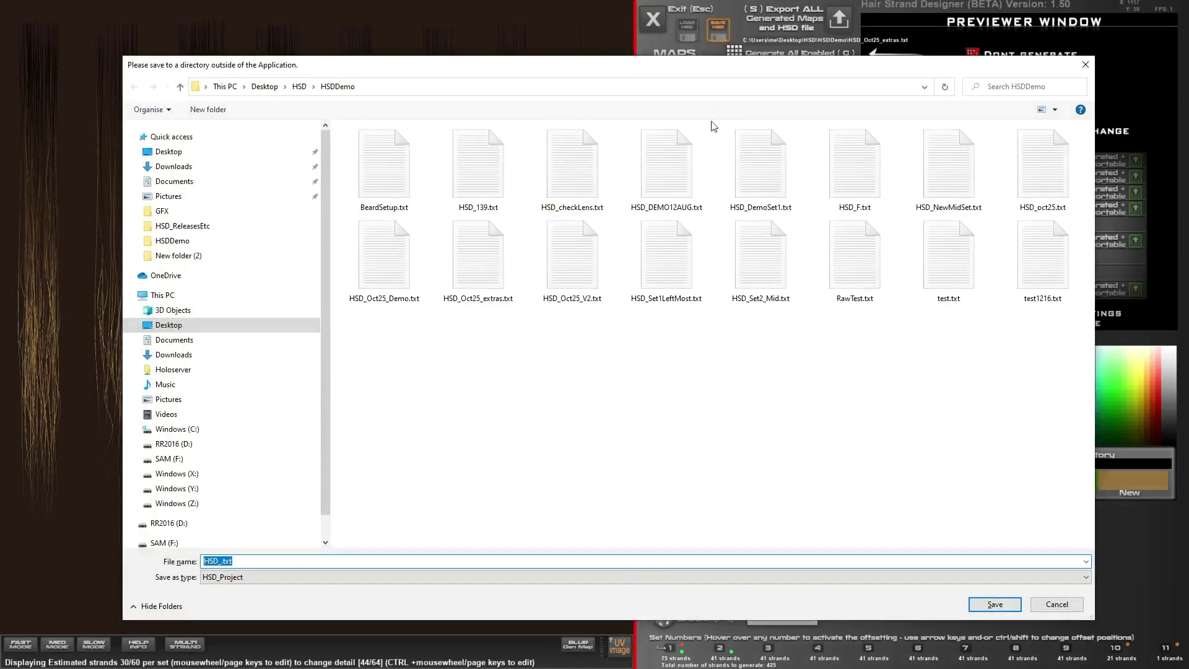
click(485, 275)
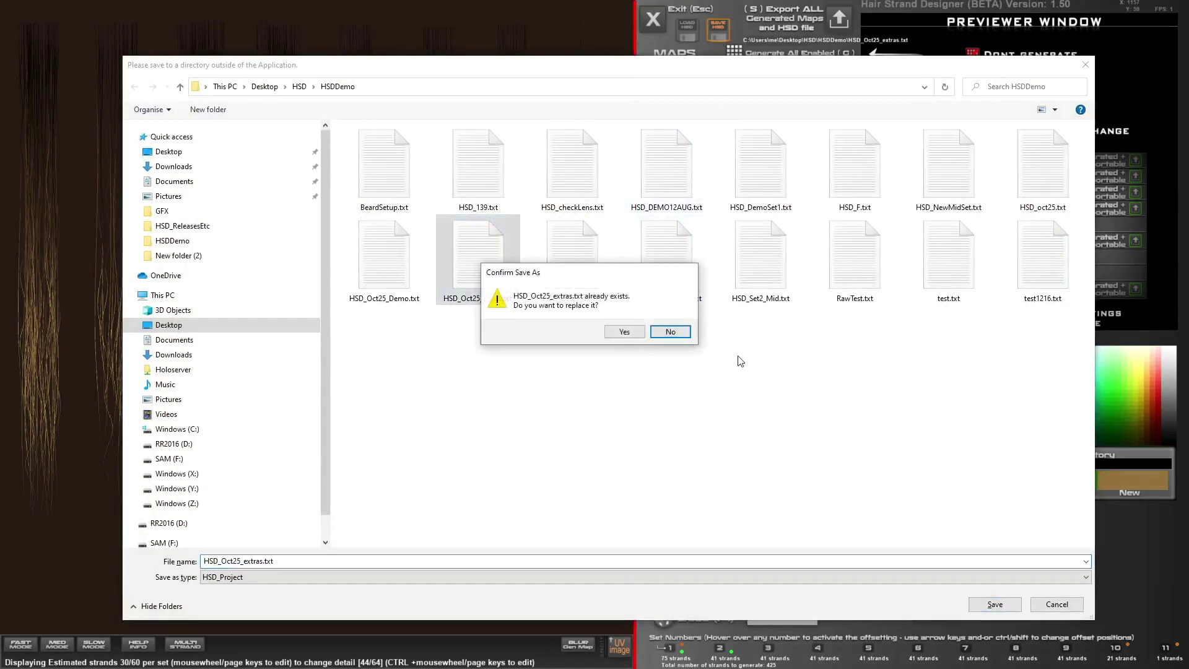
click(624, 332)
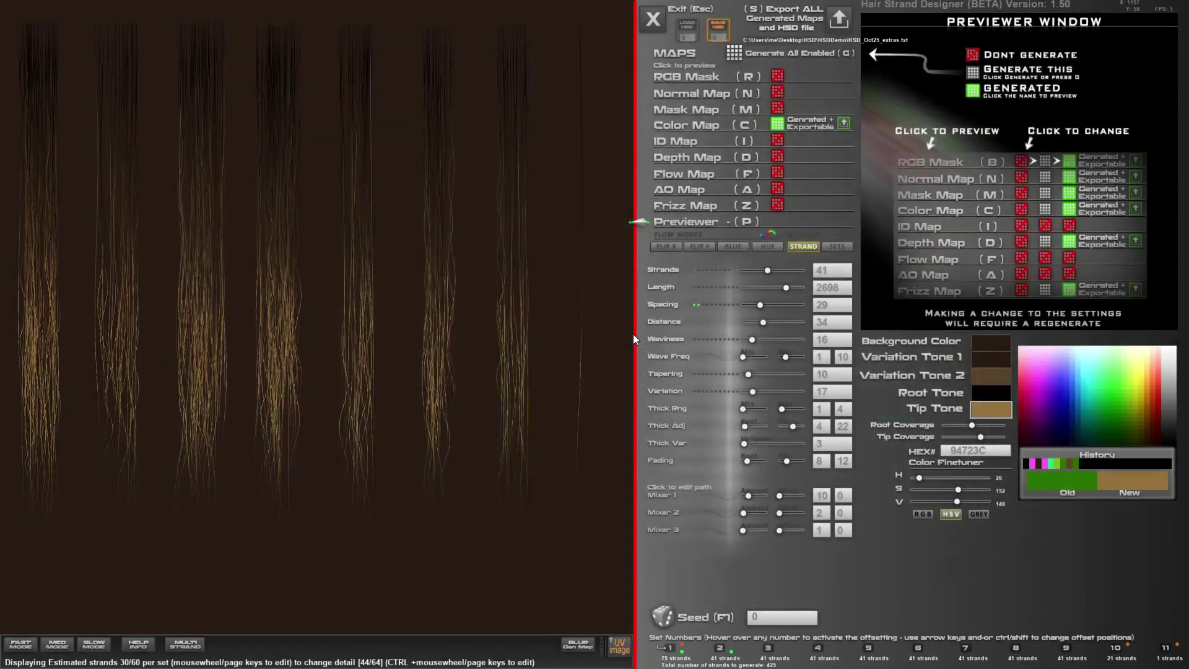
click(656, 24)
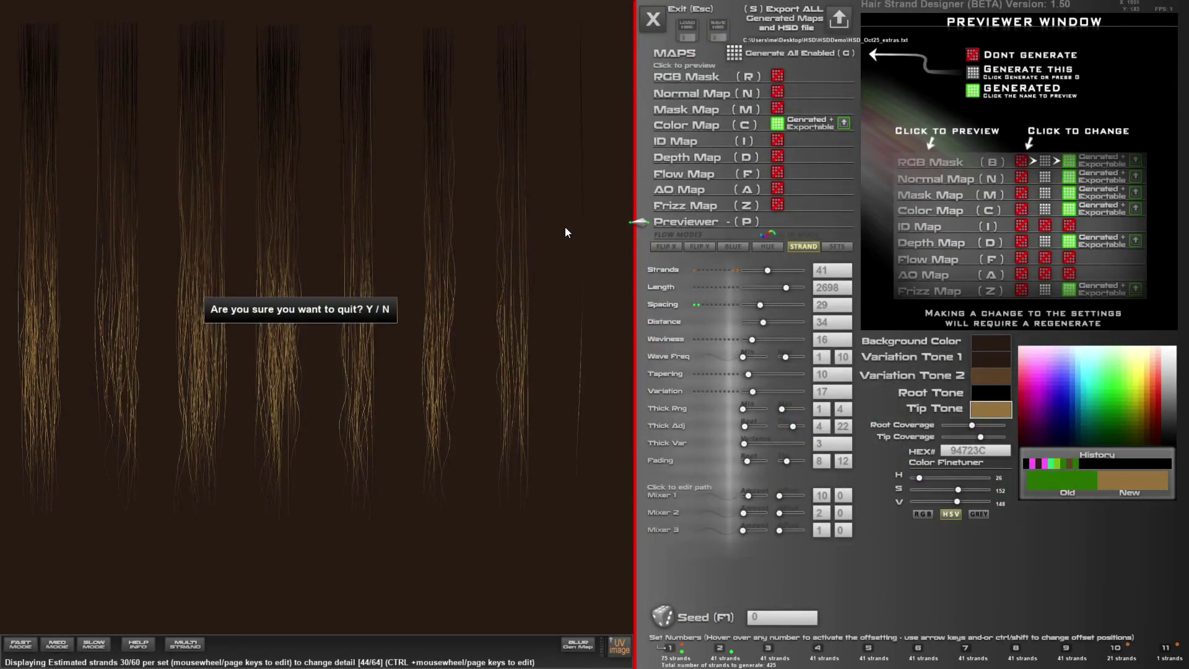
key(y)
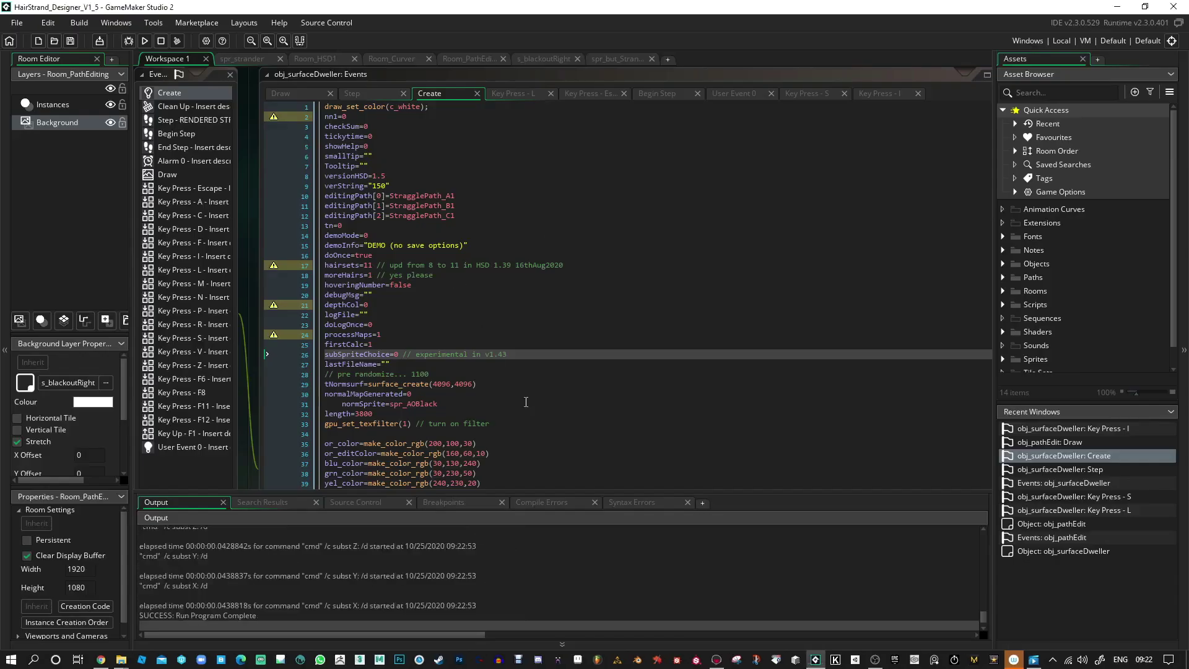
- Back in Toolbag, load HSD_Oct25_extras_Color.png as the wig's albedo
click(716, 661)
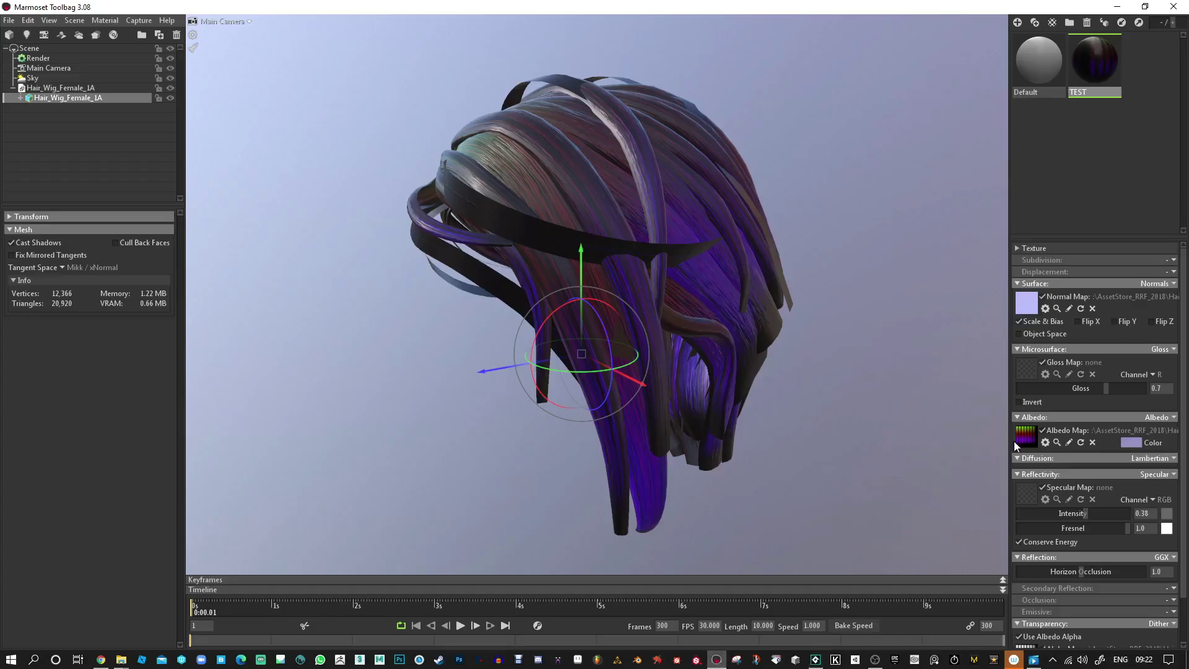
click(1018, 434)
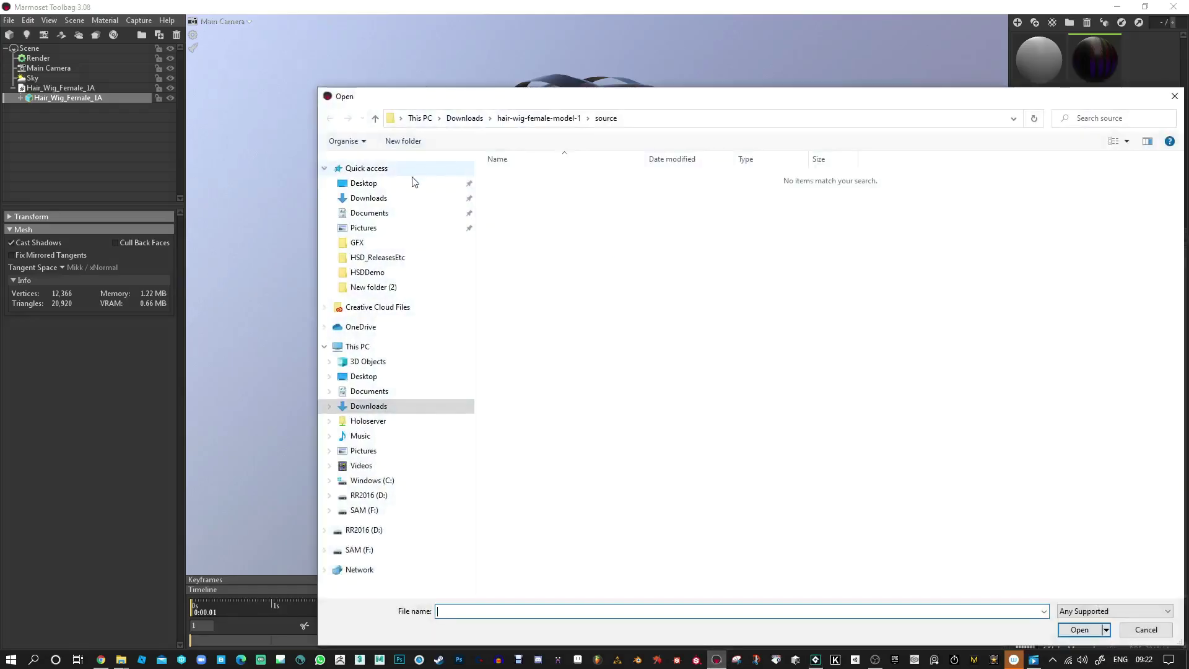
click(365, 168)
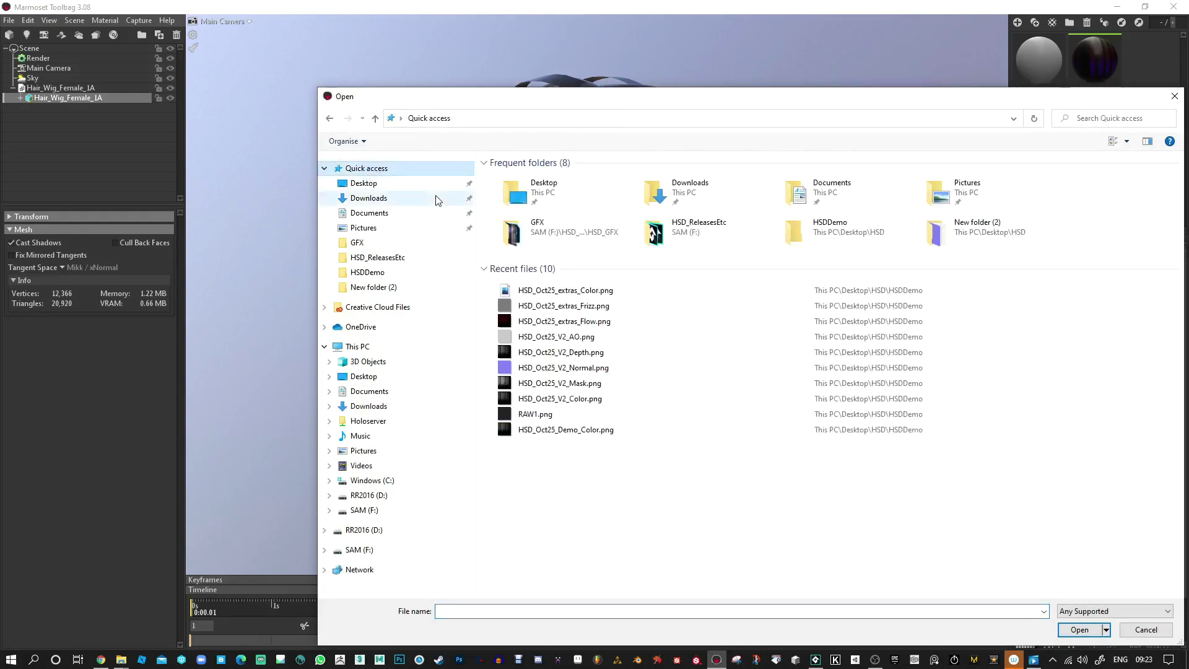
double_click(565, 290)
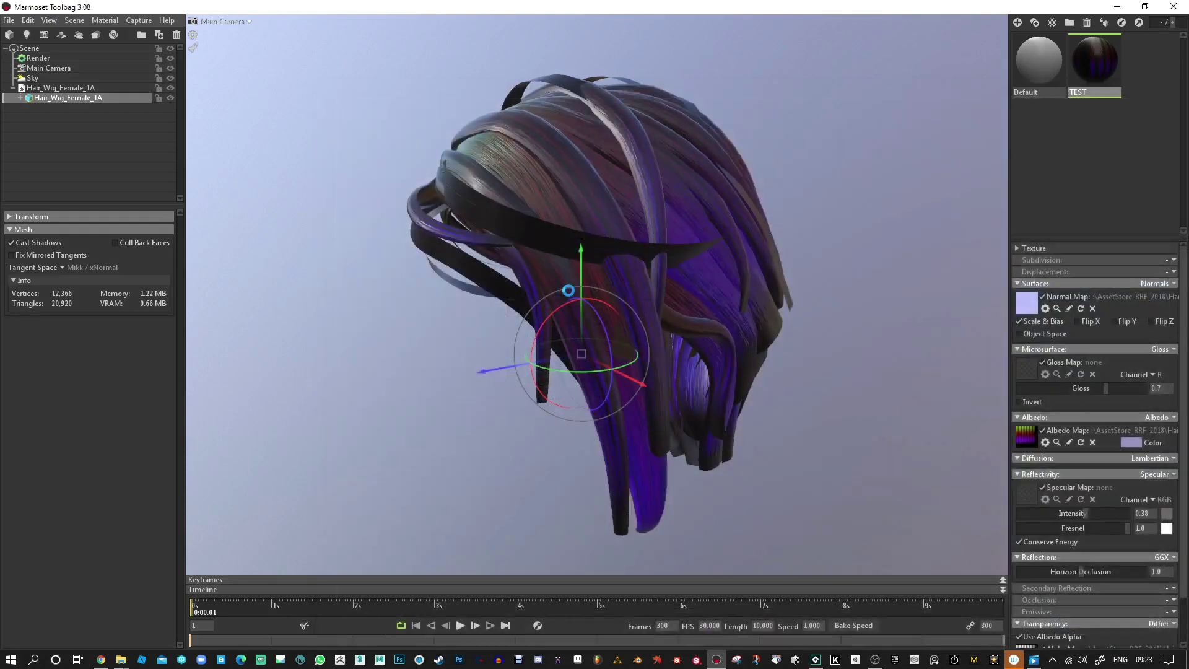
- Load HSD_Oct25_V2_Mask.png as the alpha map, reading its red channel
scroll(1084, 521, down, 2)
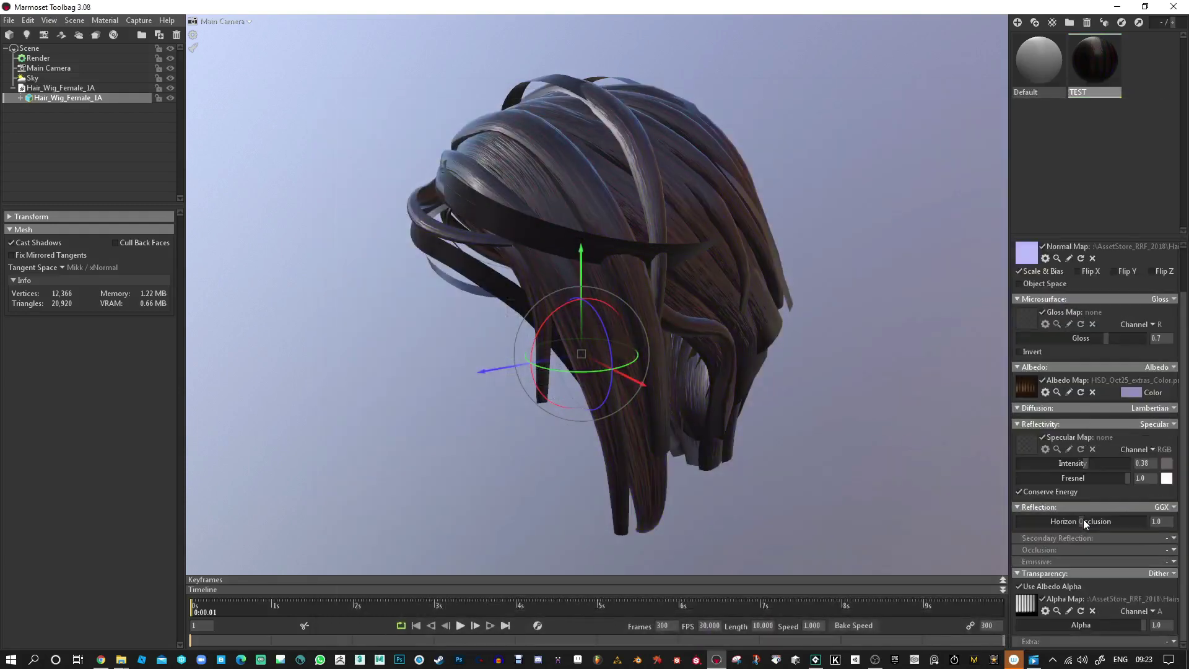
click(1093, 603)
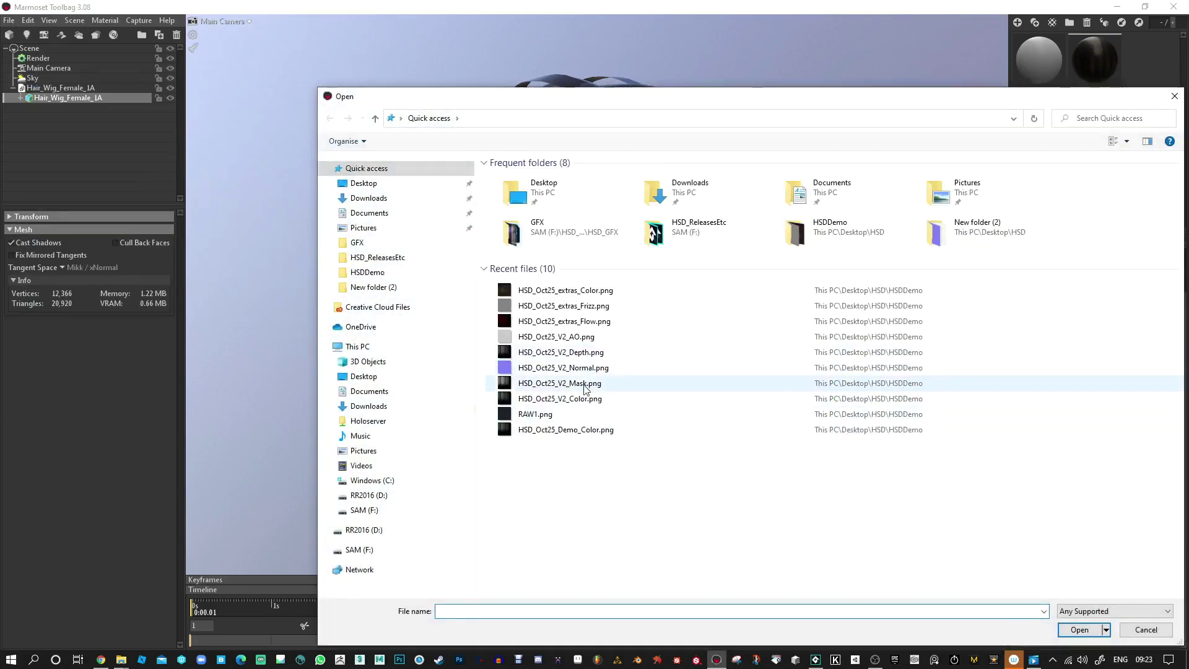
double_click(577, 382)
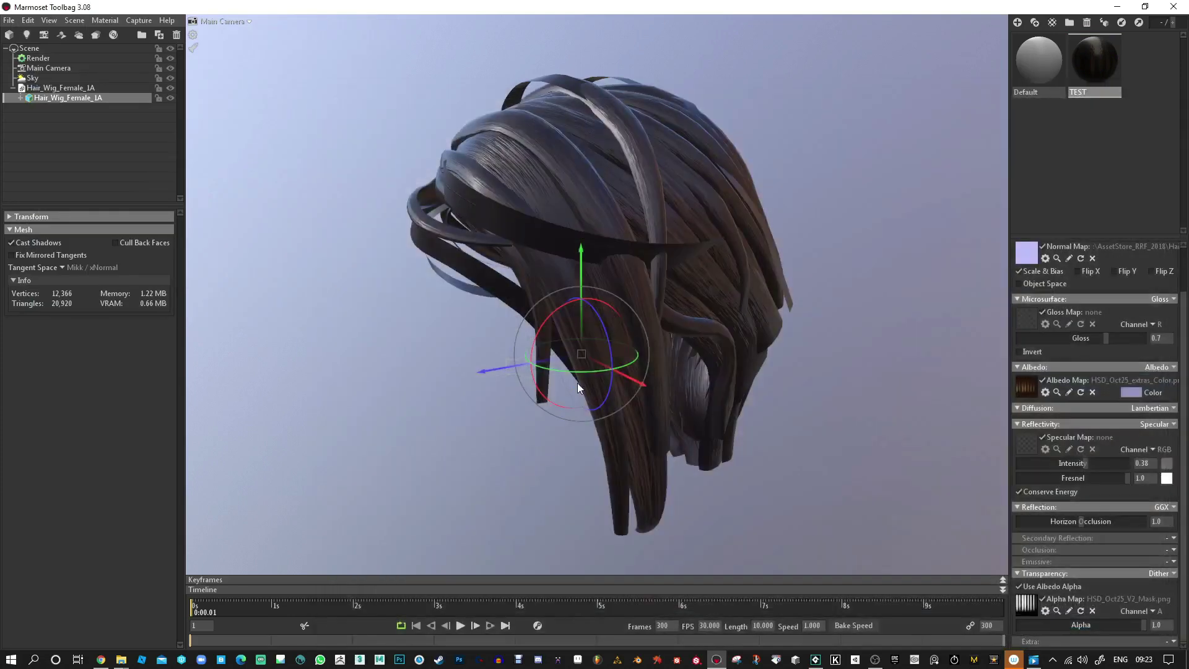
click(1152, 611)
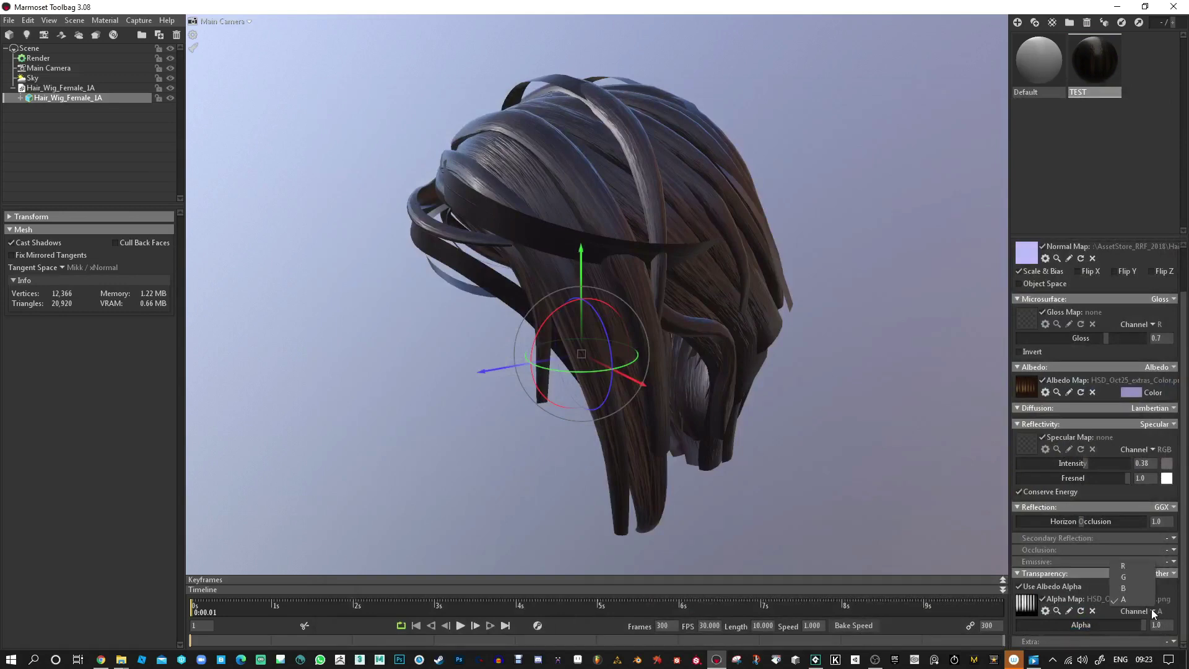
click(1136, 565)
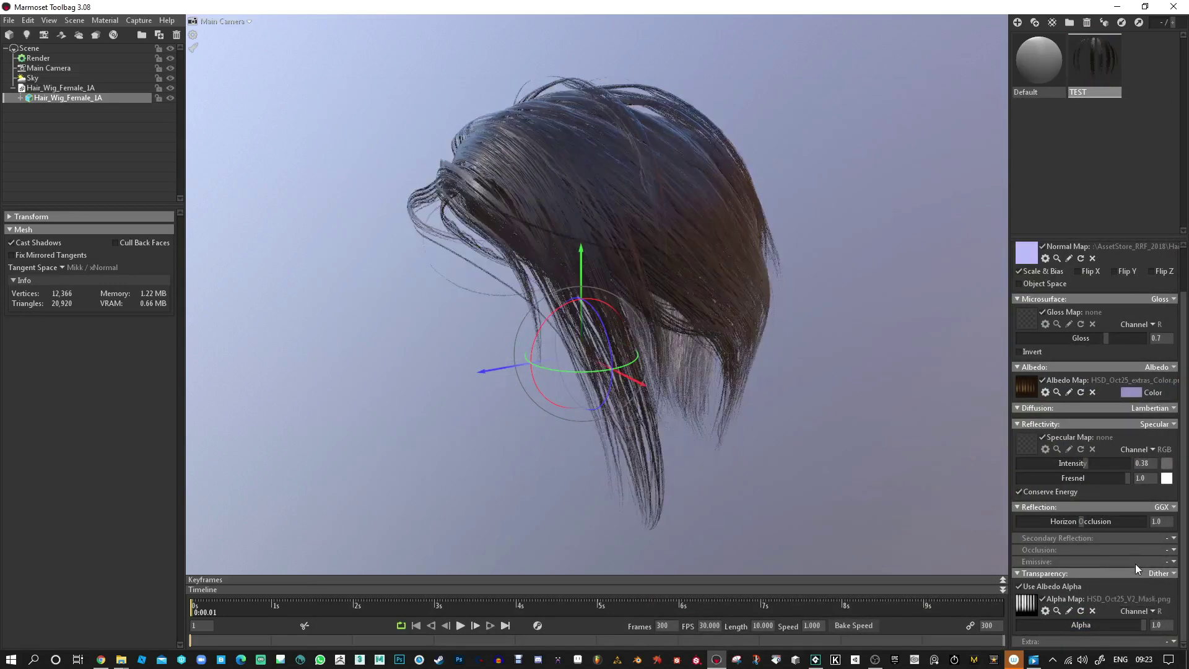
- Load HSD_Oct25_extras_Frizz.png as gloss and HSD_Oct25_V2_Depth.png as specular
click(1023, 318)
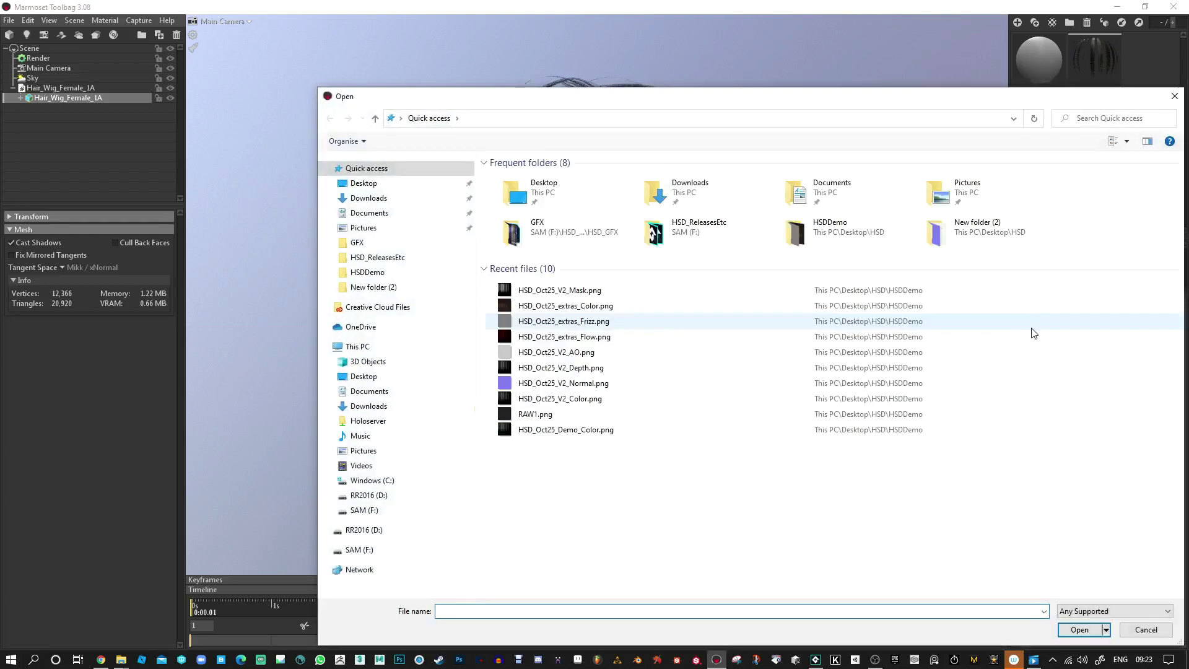
double_click(526, 321)
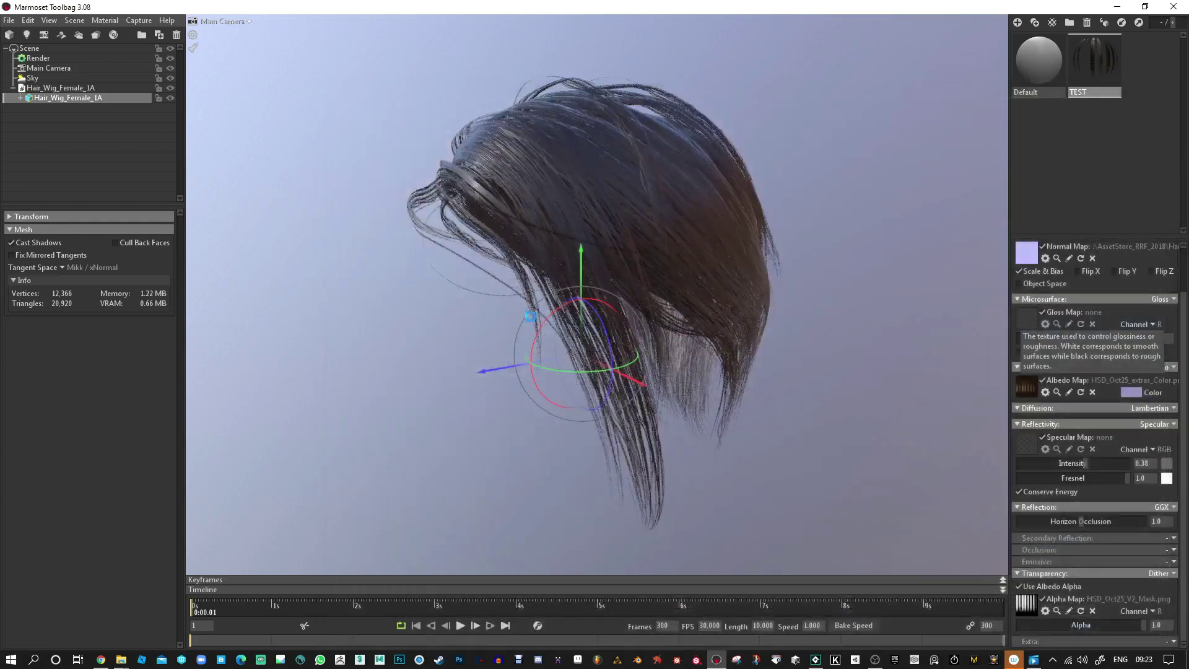
click(1028, 445)
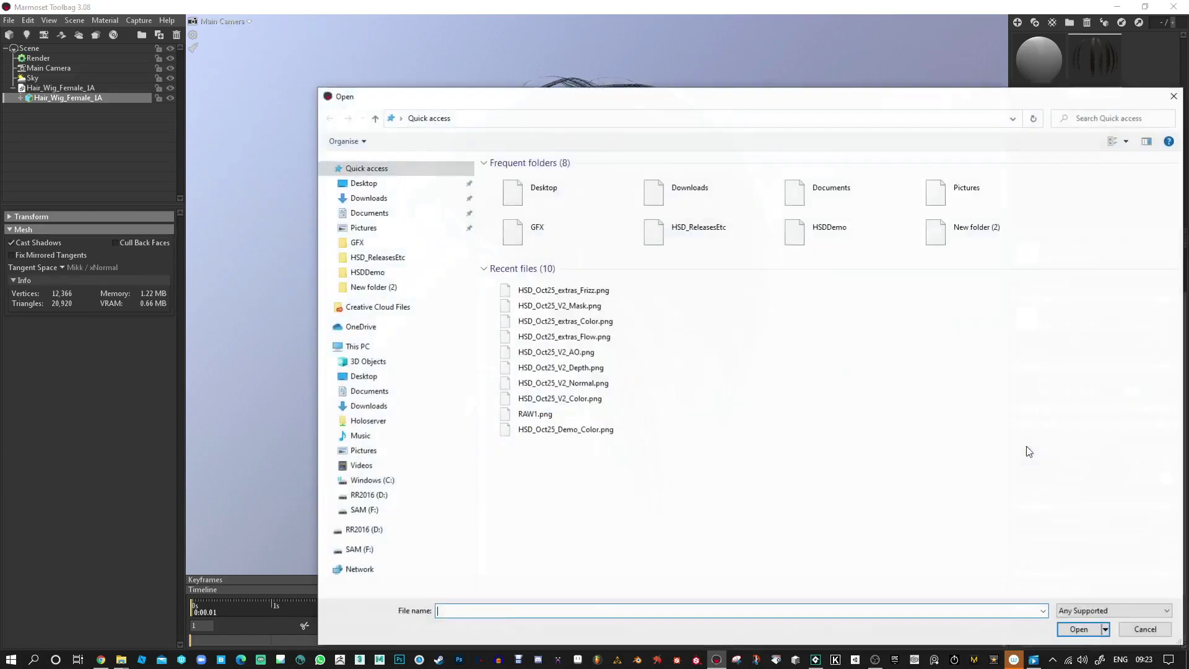
double_click(549, 368)
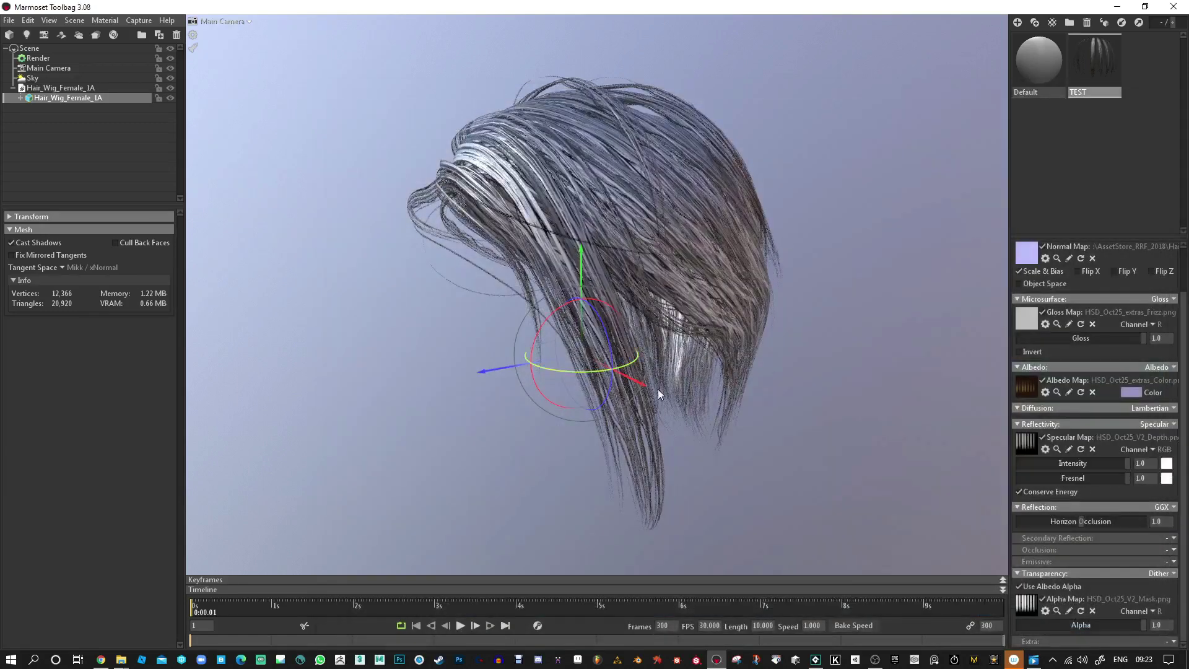
drag(1122, 462, 1100, 479)
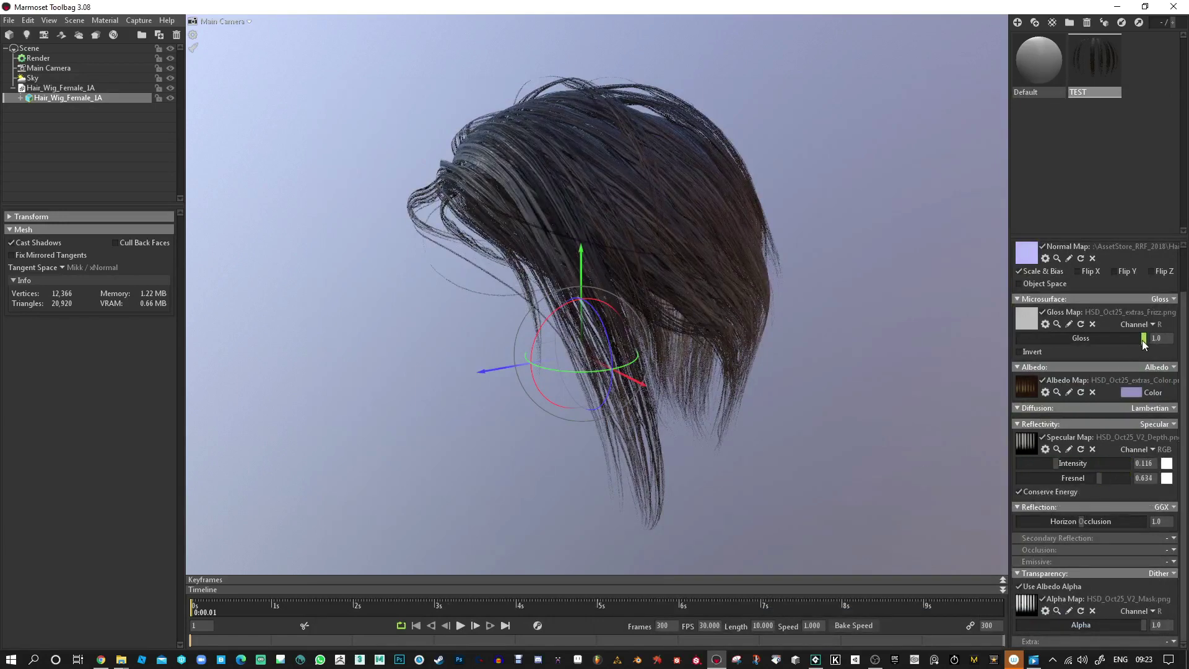
drag(1143, 339, 1057, 336)
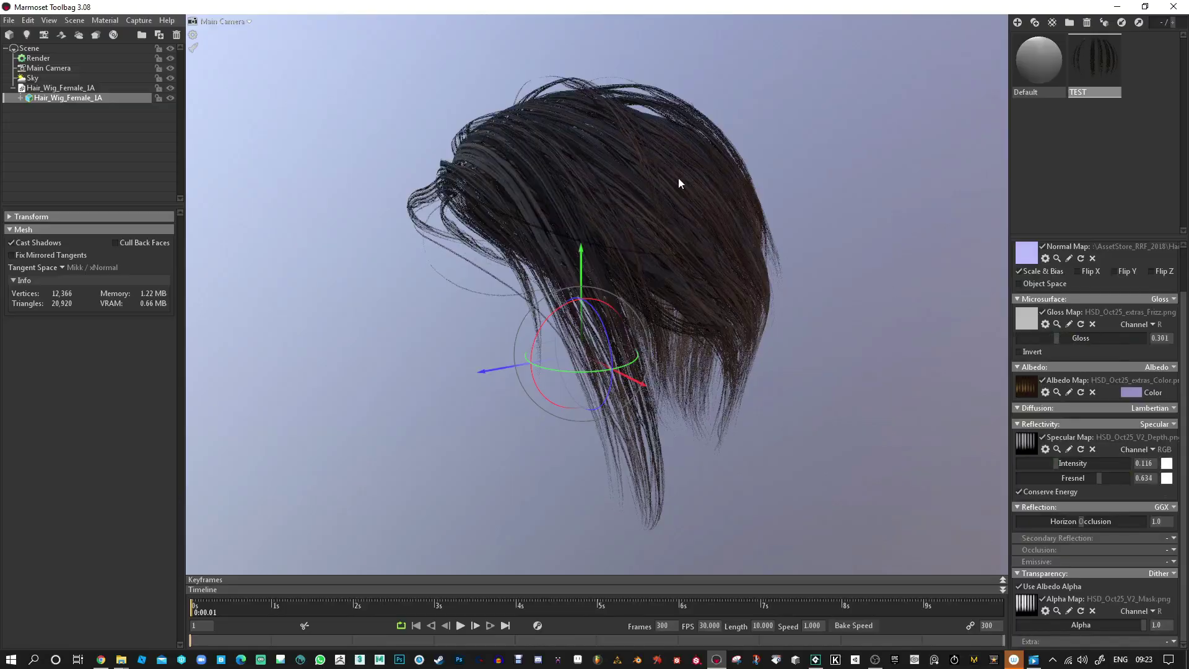
right_drag(686, 191, 700, 274)
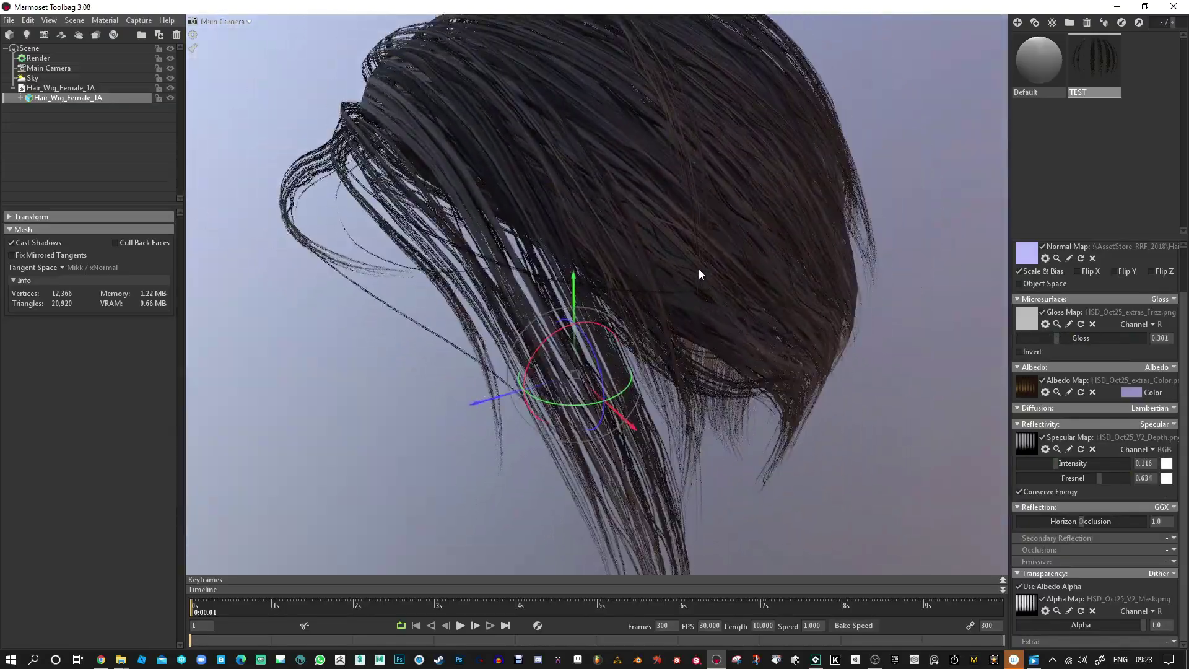
drag(700, 275, 492, 294)
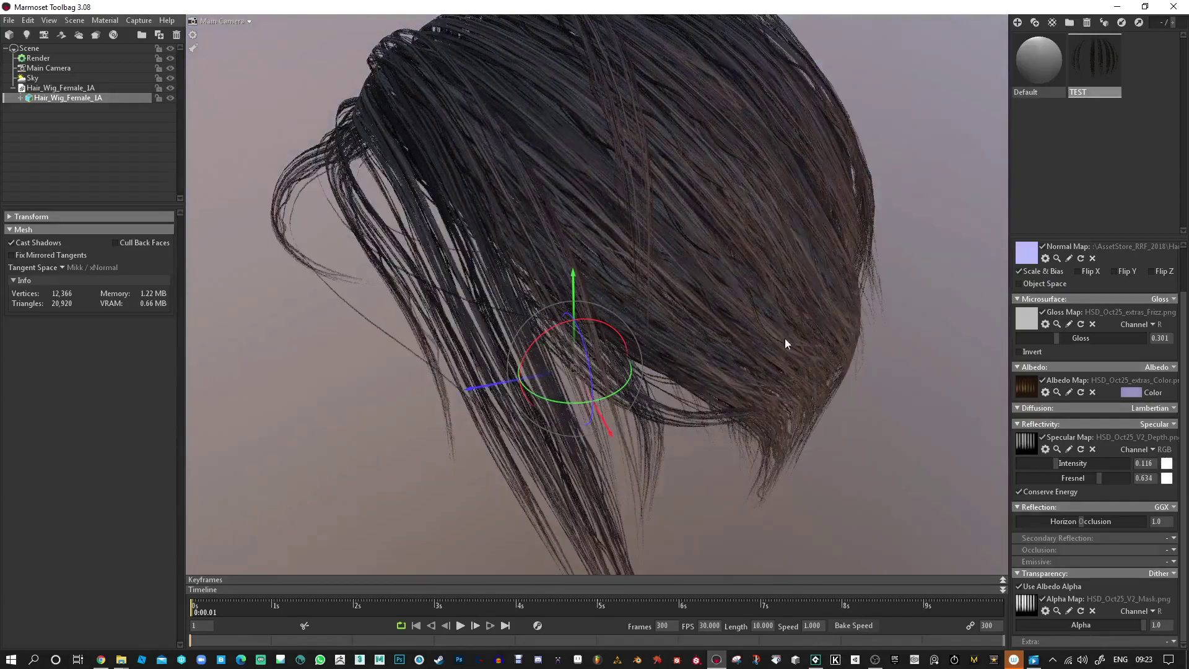
drag(789, 338, 717, 334)
right_drag(717, 335, 706, 257)
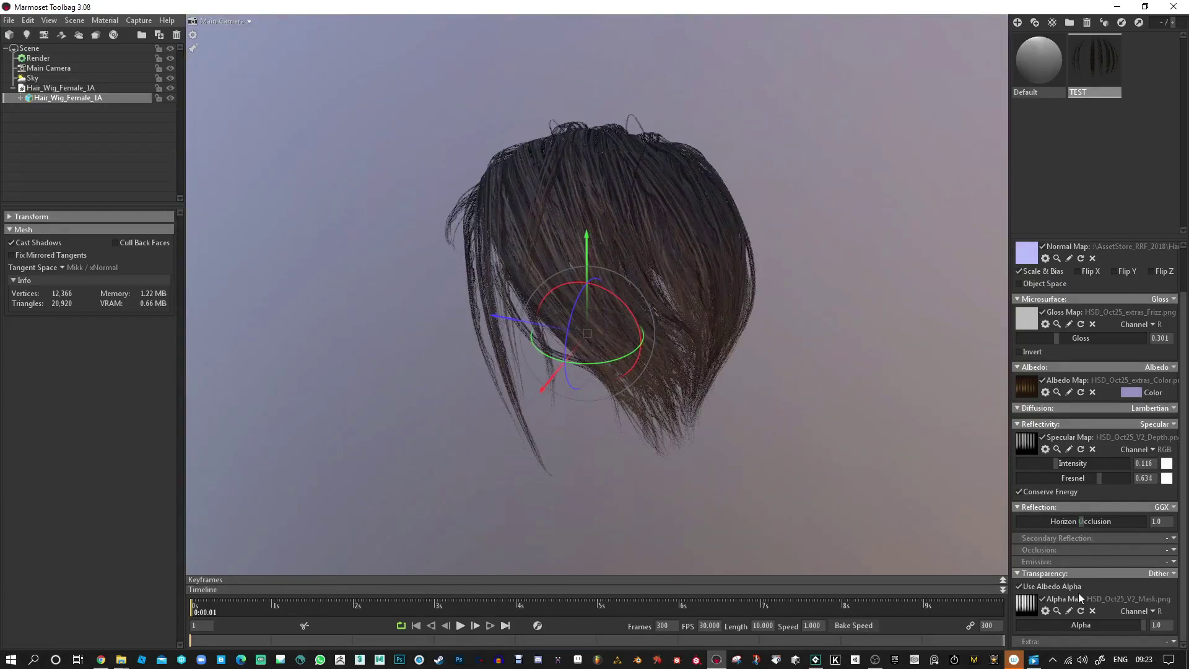
drag(731, 347, 508, 267)
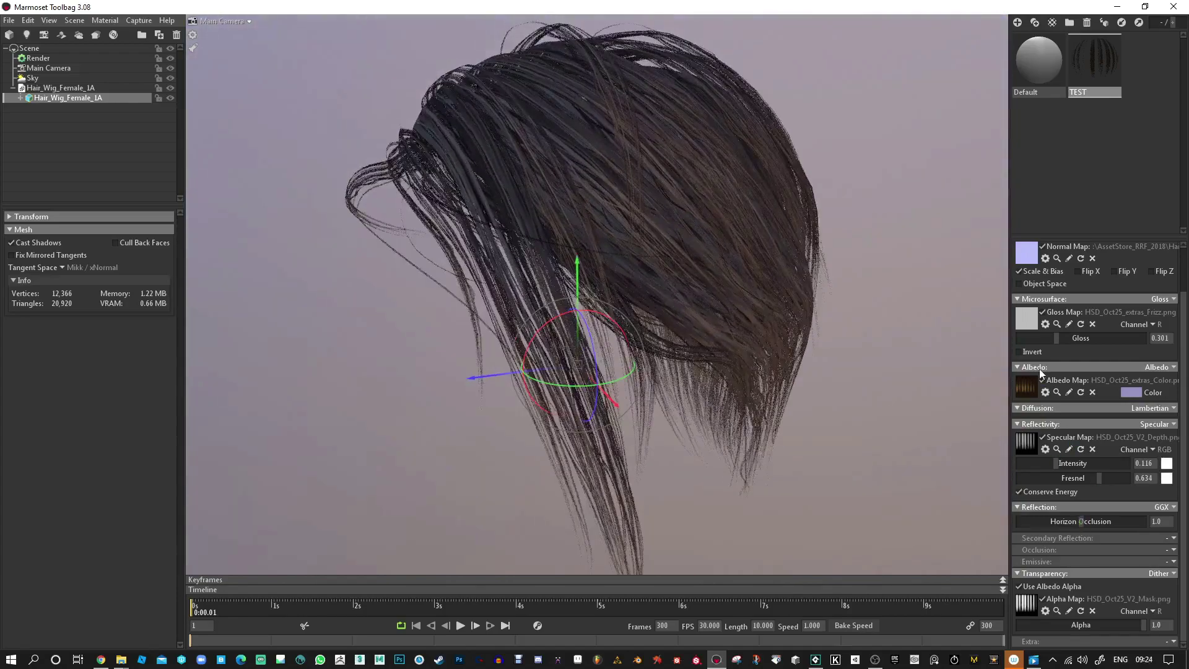
- Load V2_Normal.png as normal map, enable Occlusion with V2_AO.png at 0.678 strength
click(1026, 259)
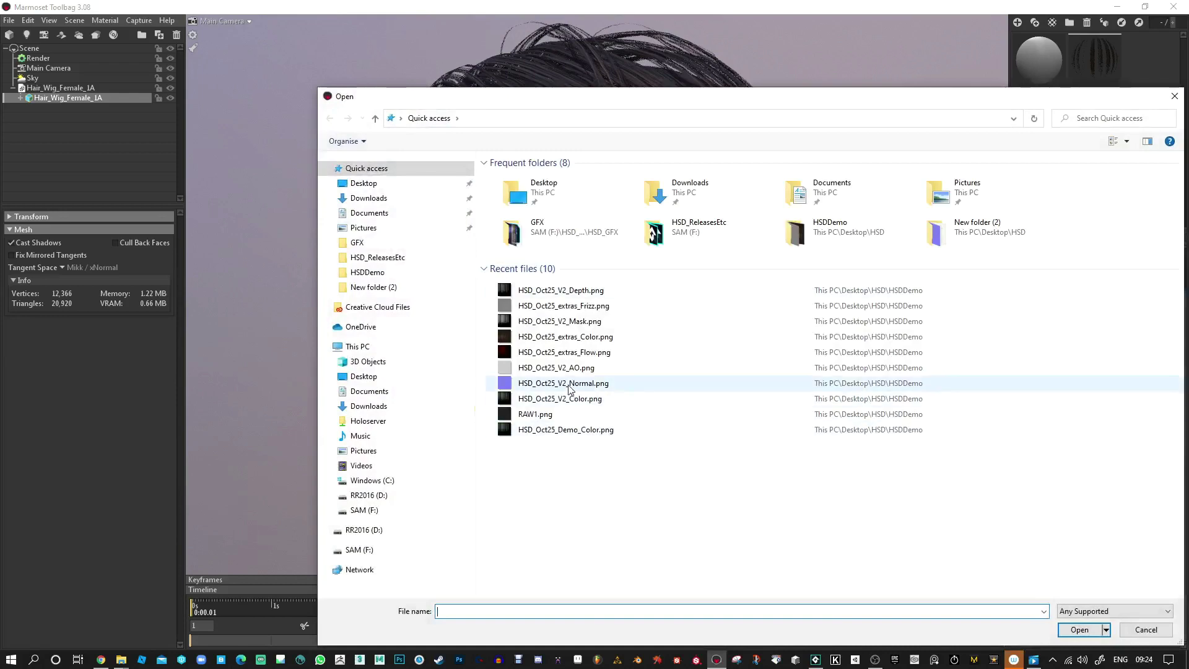
double_click(569, 381)
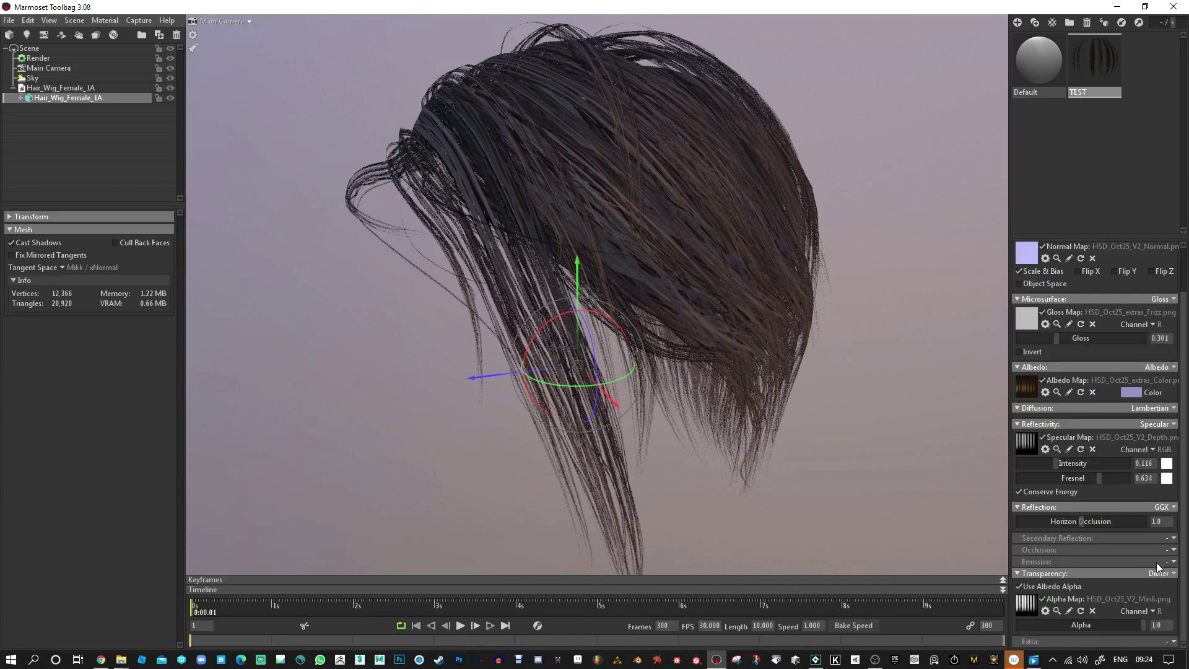
click(1174, 550)
click(1130, 575)
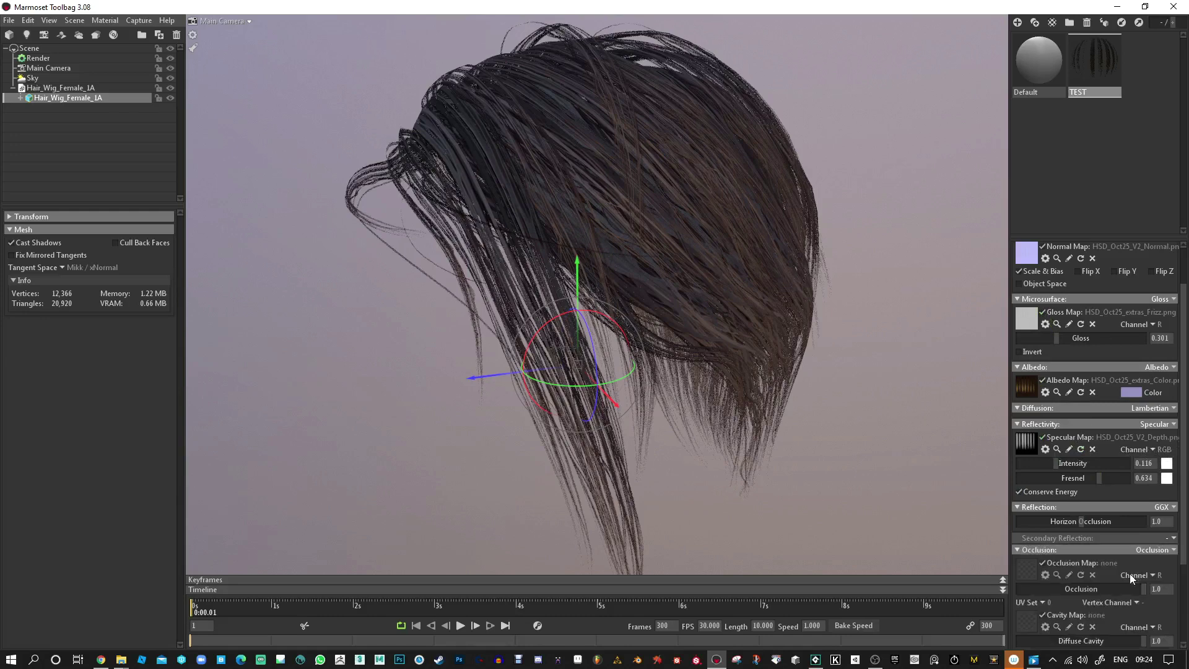
click(1032, 576)
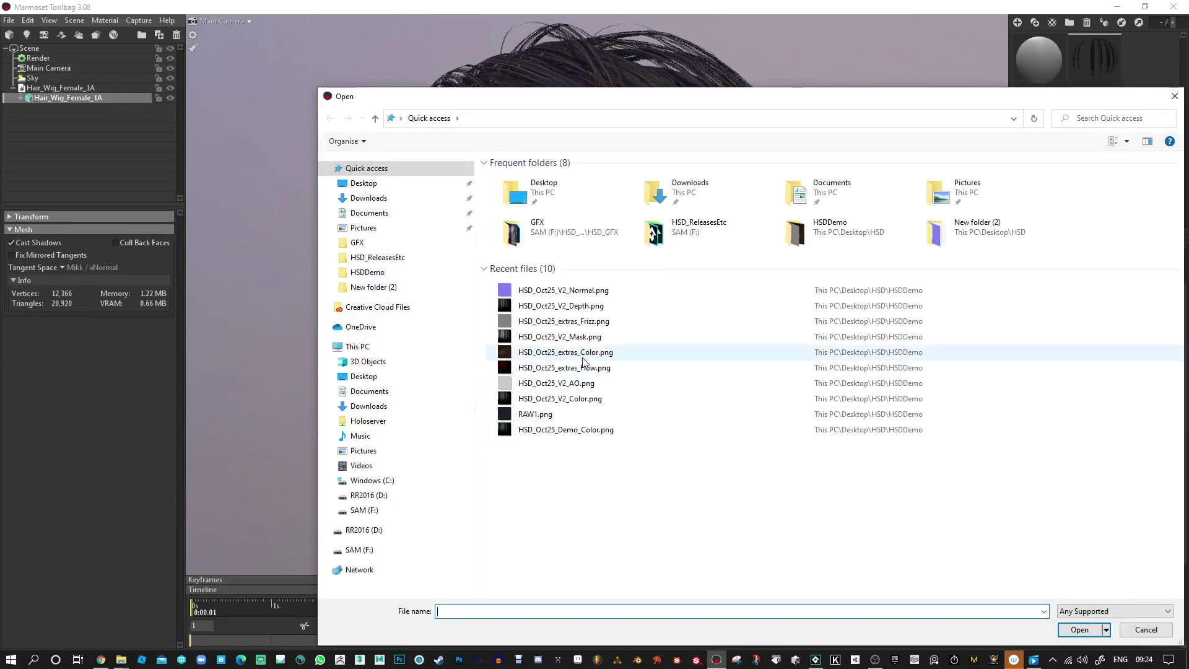
double_click(579, 386)
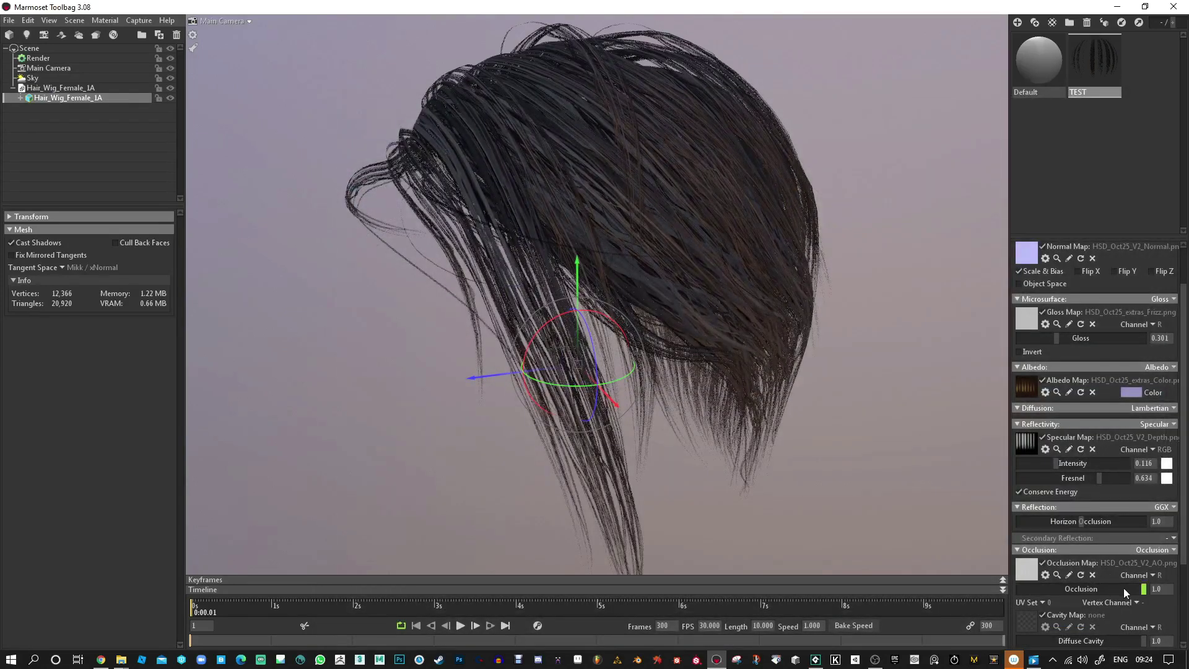
drag(1110, 589, 1104, 589)
- Switch diffusion to Subsurface Scatter and use the Frizz texture as fuzz map at about 0.1
click(1164, 410)
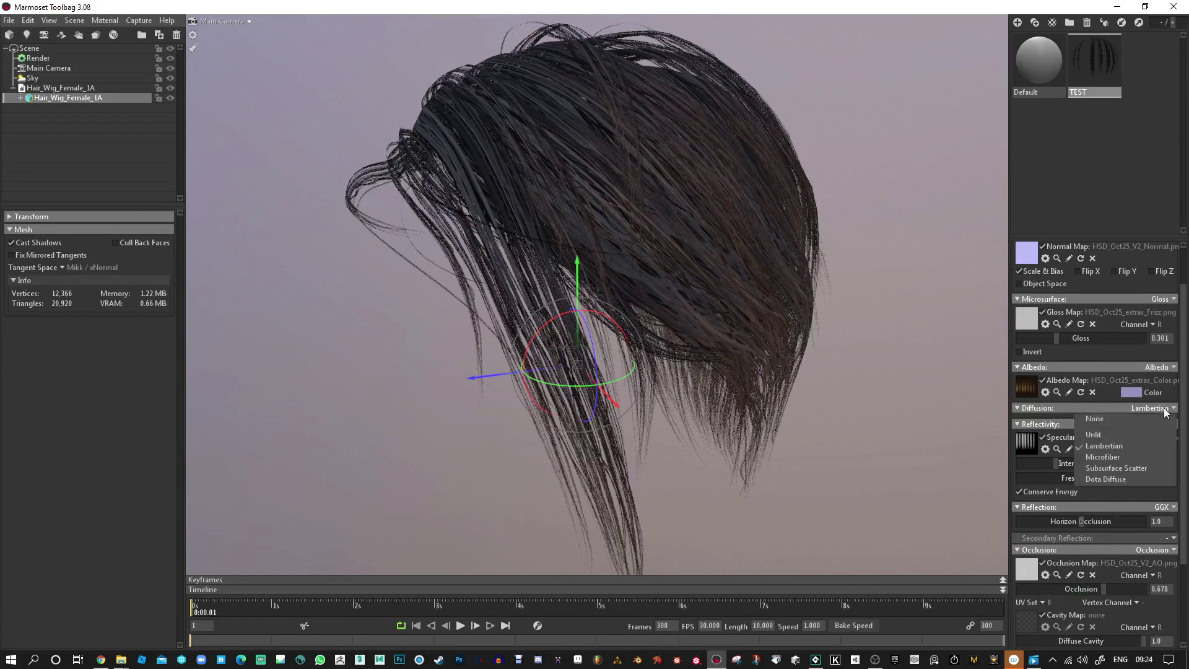
click(1110, 467)
drag(1047, 448, 1051, 516)
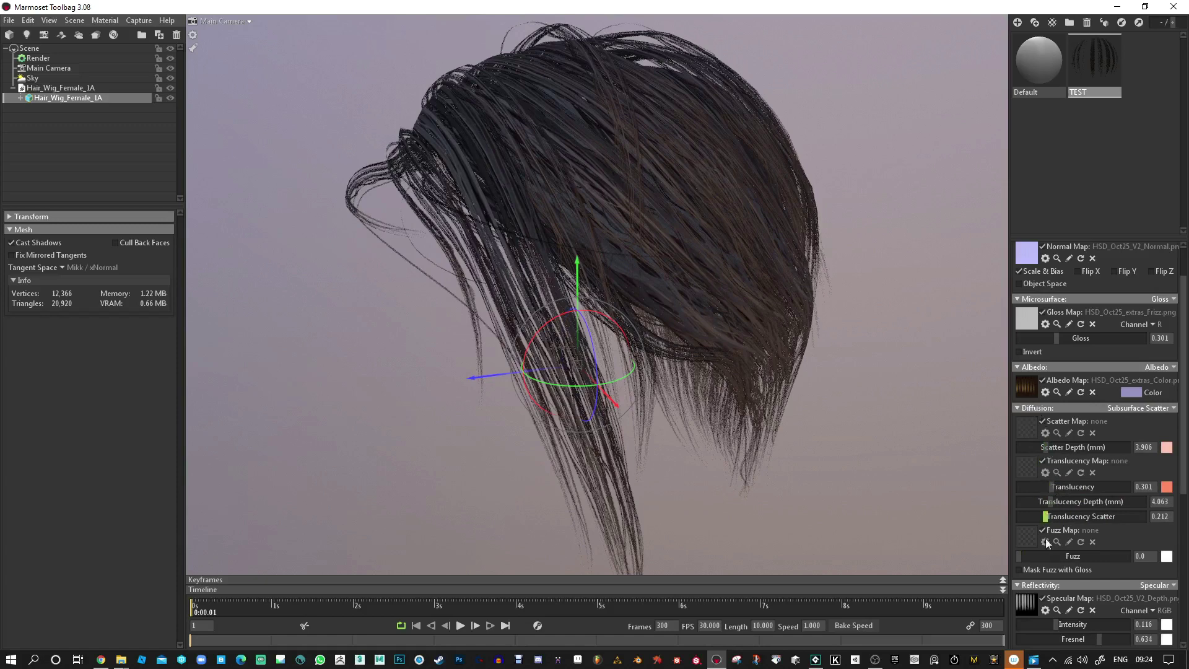
click(1026, 537)
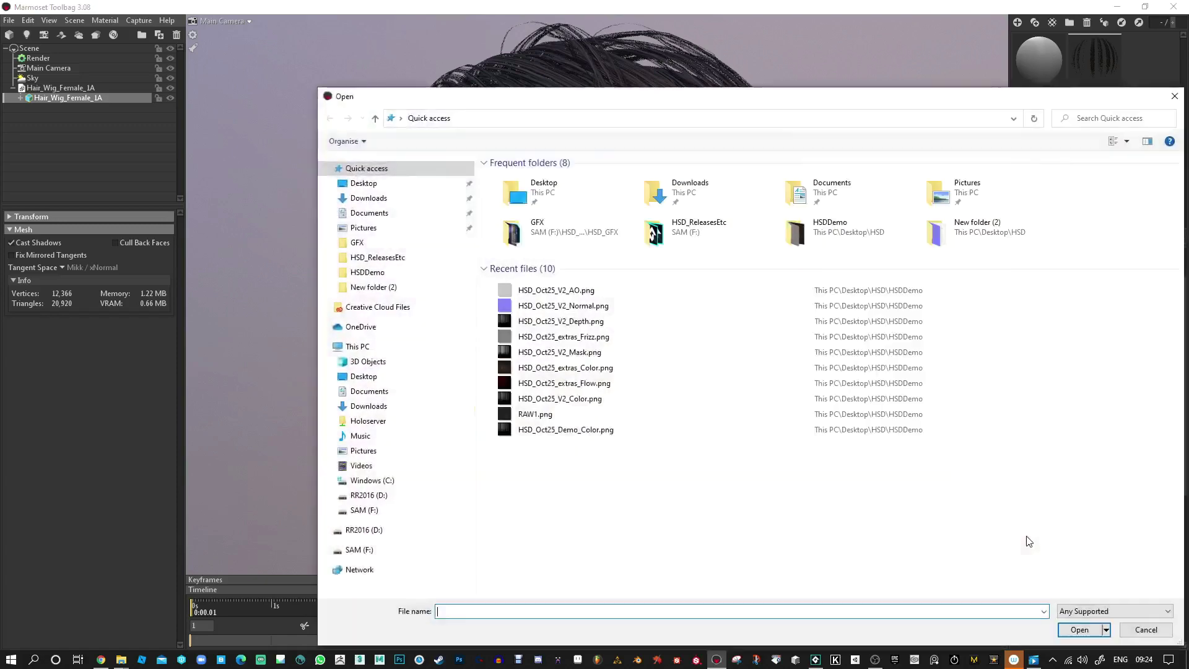
double_click(565, 338)
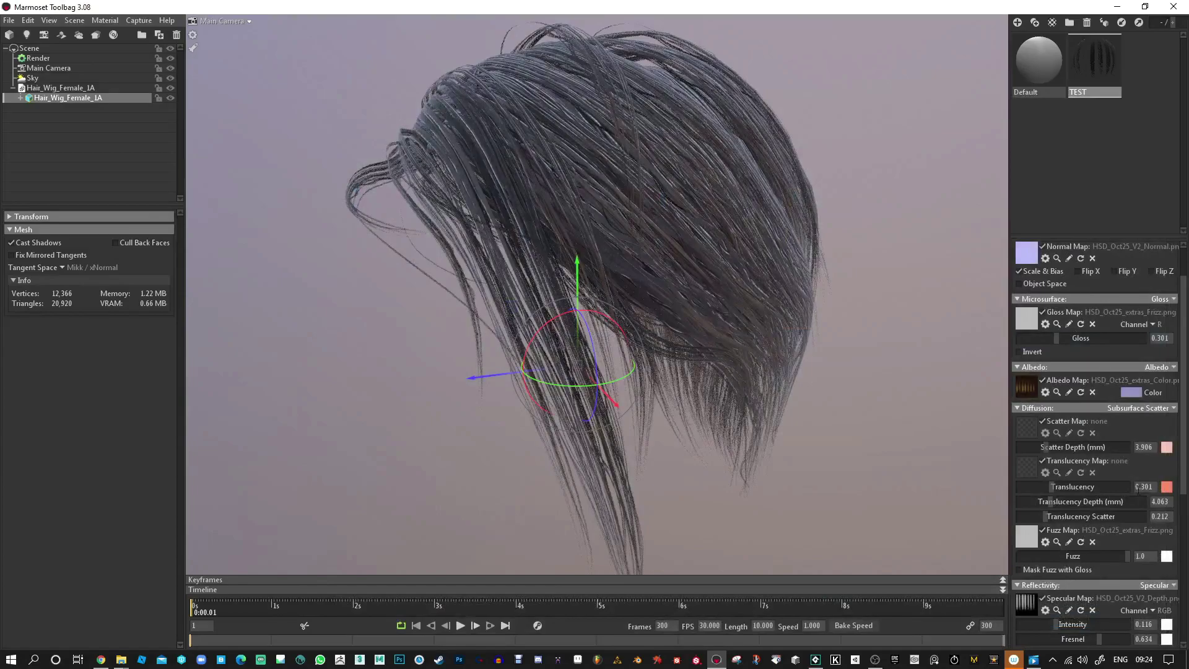
drag(1127, 555, 1032, 557)
- Set reflections to Anisotropic with horizon occlusion 0.884 and anisotropy direction 302
drag(403, 260, 802, 254)
scroll(1087, 402, down, 2)
scroll(1087, 402, down, 6)
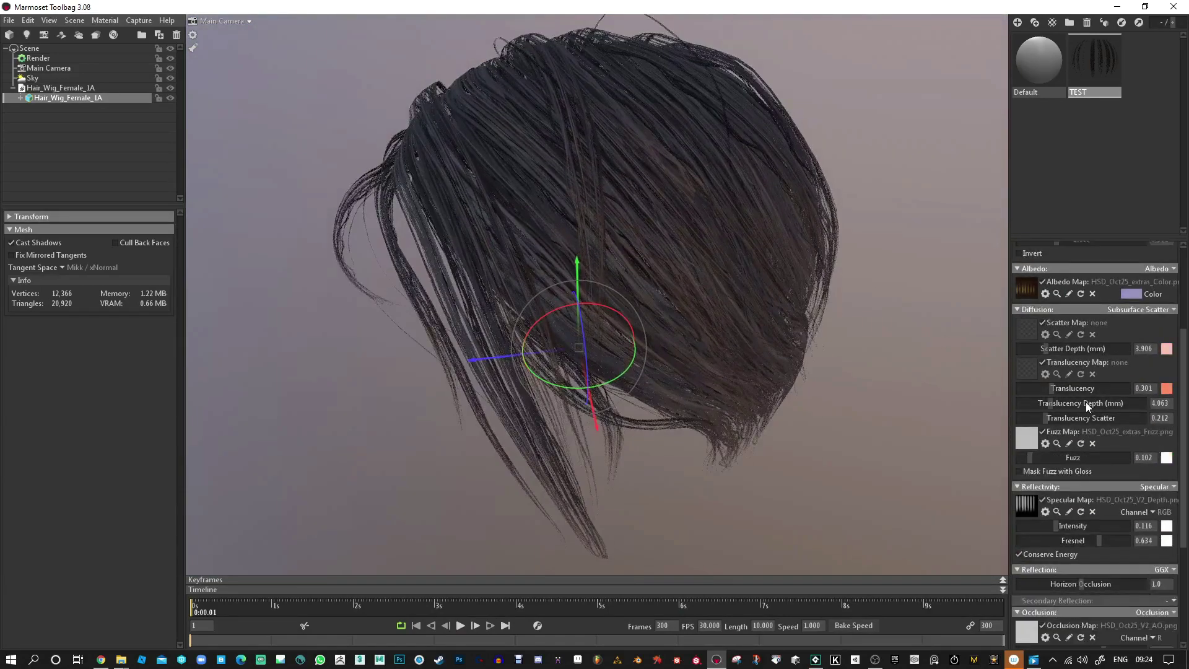
click(1160, 510)
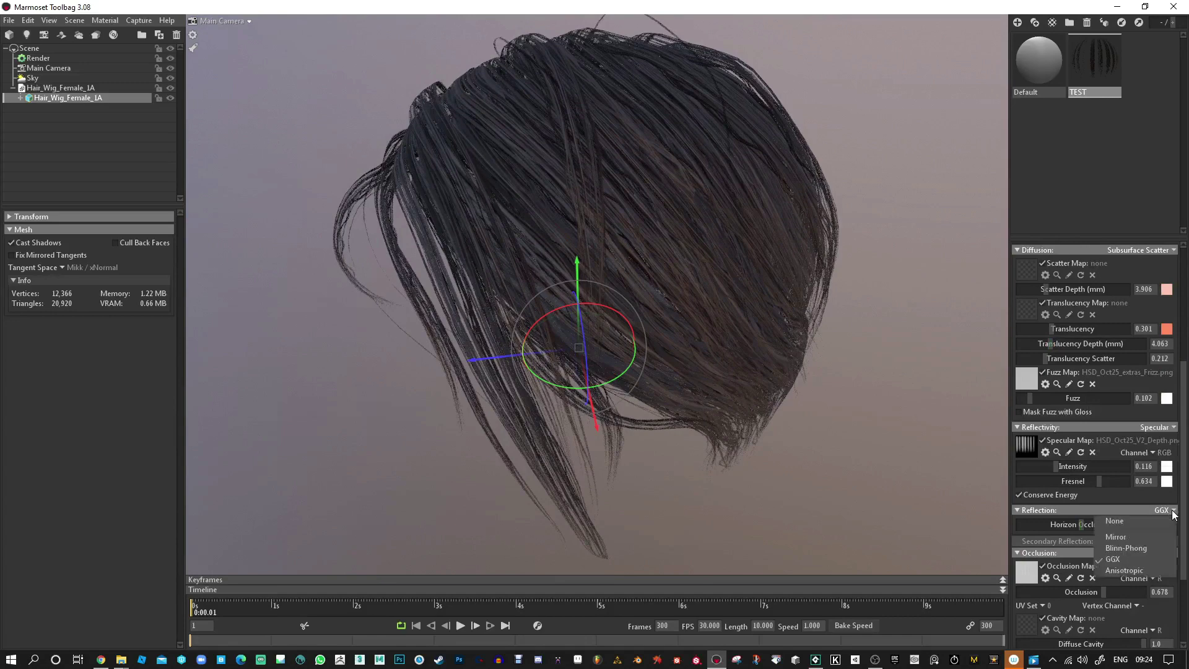
click(1145, 570)
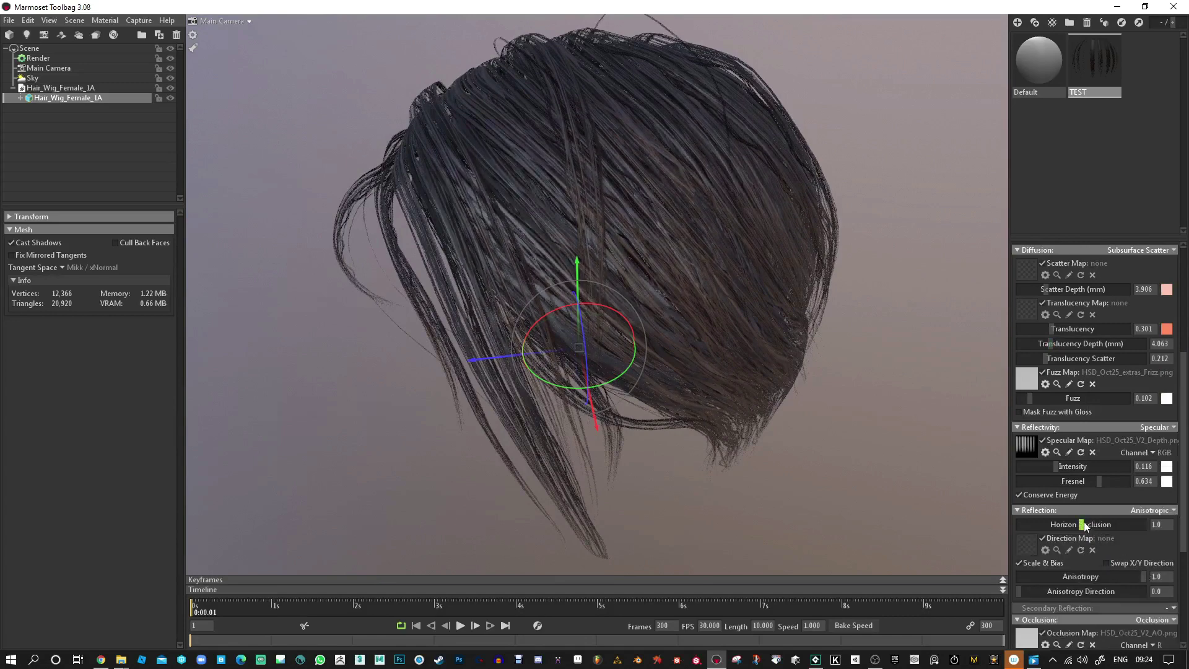
mouse_move(1085, 526)
mouse_down()
mouse_move(1063, 525)
mouse_move(1075, 526)
mouse_up()
mouse_move(1144, 576)
mouse_down()
mouse_move(1027, 576)
mouse_move(1129, 585)
mouse_up()
- Raise horizon occlusion to 1.101 and add Sky Light 1 from the sky panorama
drag(1084, 523, 1089, 524)
drag(748, 407, 842, 411)
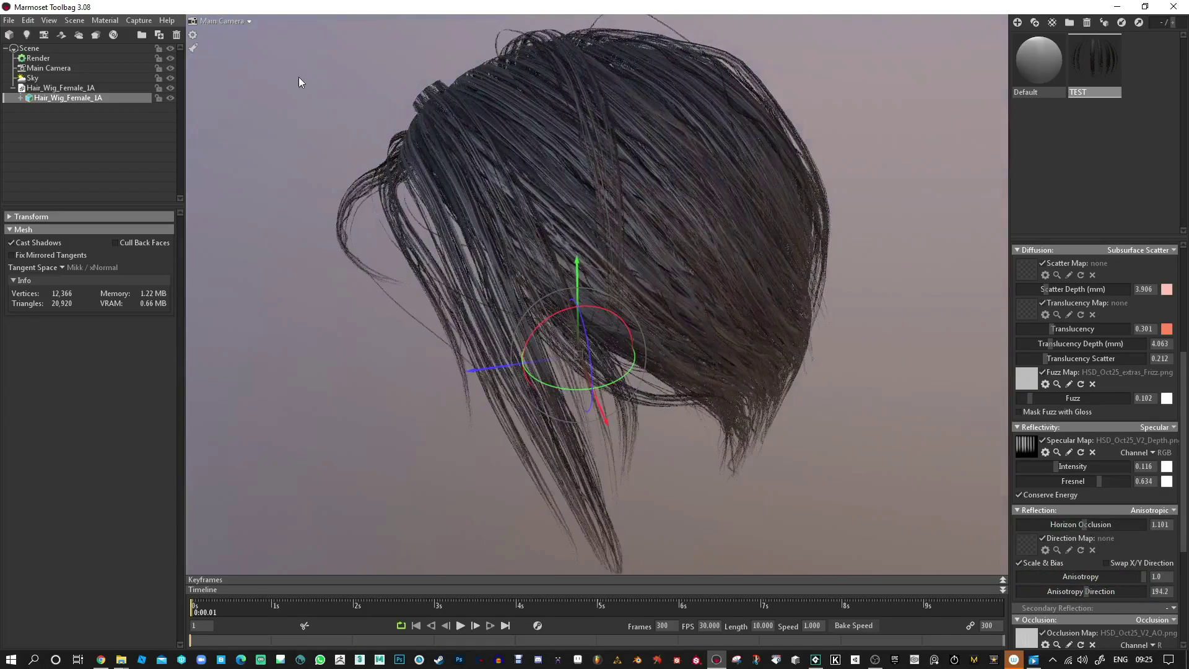
click(52, 78)
click(135, 328)
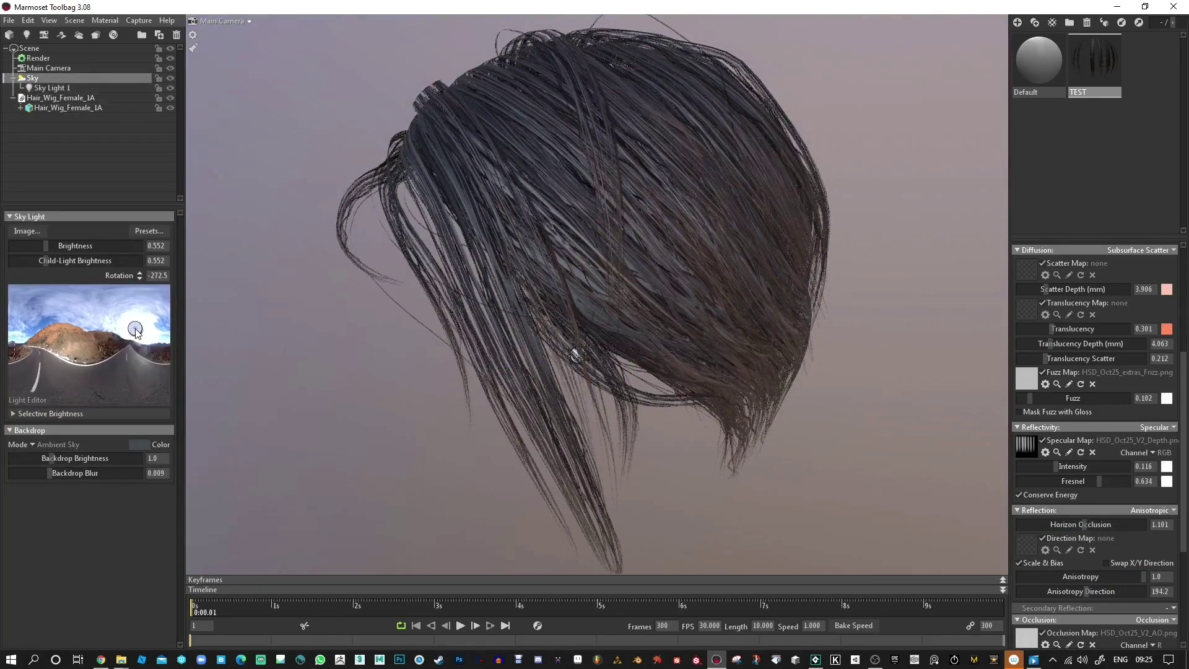
- Rotate the sky lighting, raise gloss to 0.653 and lower specular intensity
shift+drag(817, 381, 421, 366)
scroll(721, 327, up, 3)
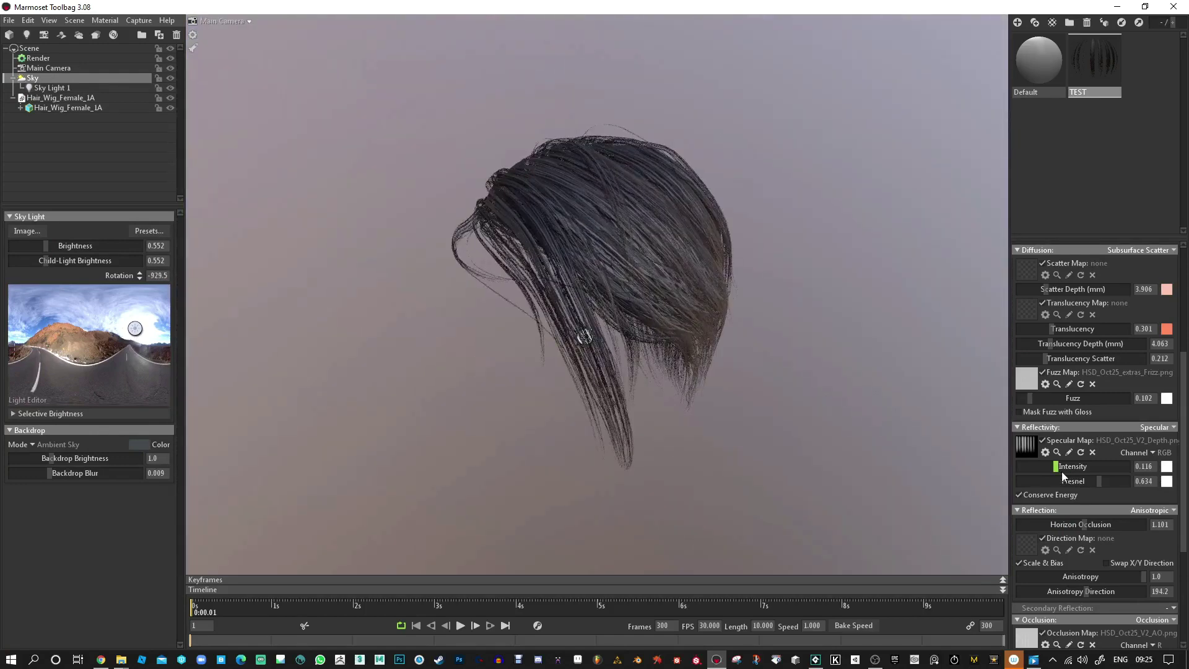
mouse_move(1063, 473)
mouse_down()
mouse_move(1112, 467)
mouse_move(1028, 480)
mouse_move(1111, 475)
mouse_move(1062, 466)
mouse_move(1083, 466)
mouse_up()
scroll(1083, 387, up, 5)
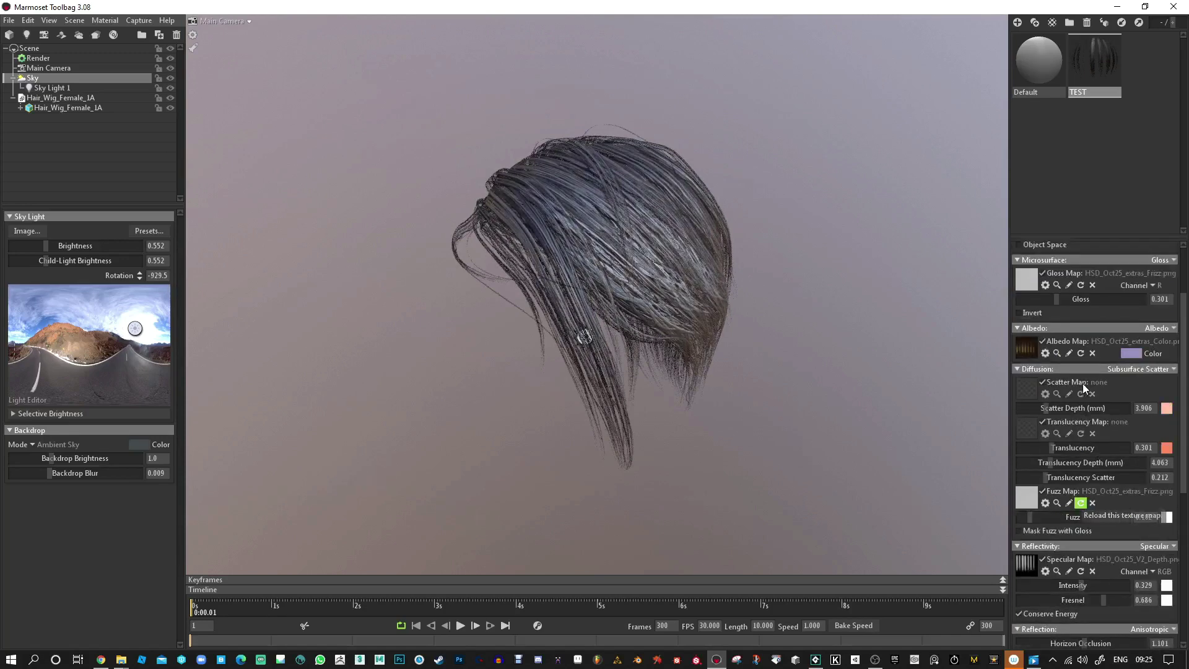
drag(1062, 362, 1101, 361)
scroll(1083, 537, down, 3)
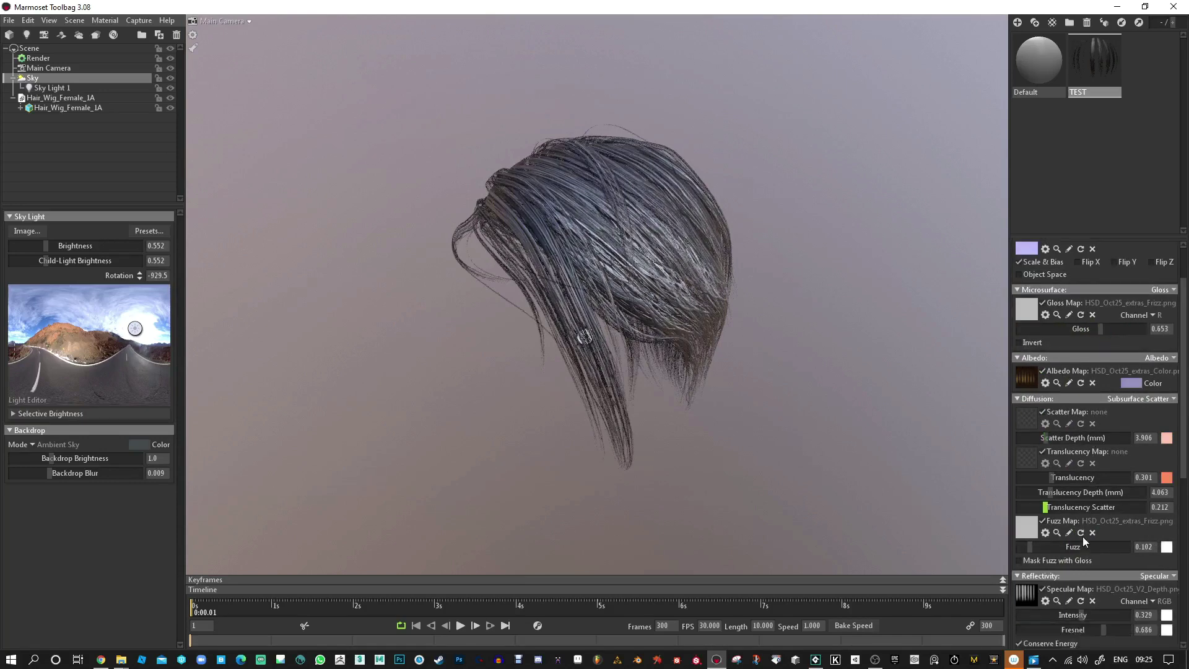
drag(1080, 558, 1044, 556)
- Lower anisotropy to 0.103, set horizon occlusion 1.273, and load the extras Flow direction map
scroll(1077, 551, down, 2)
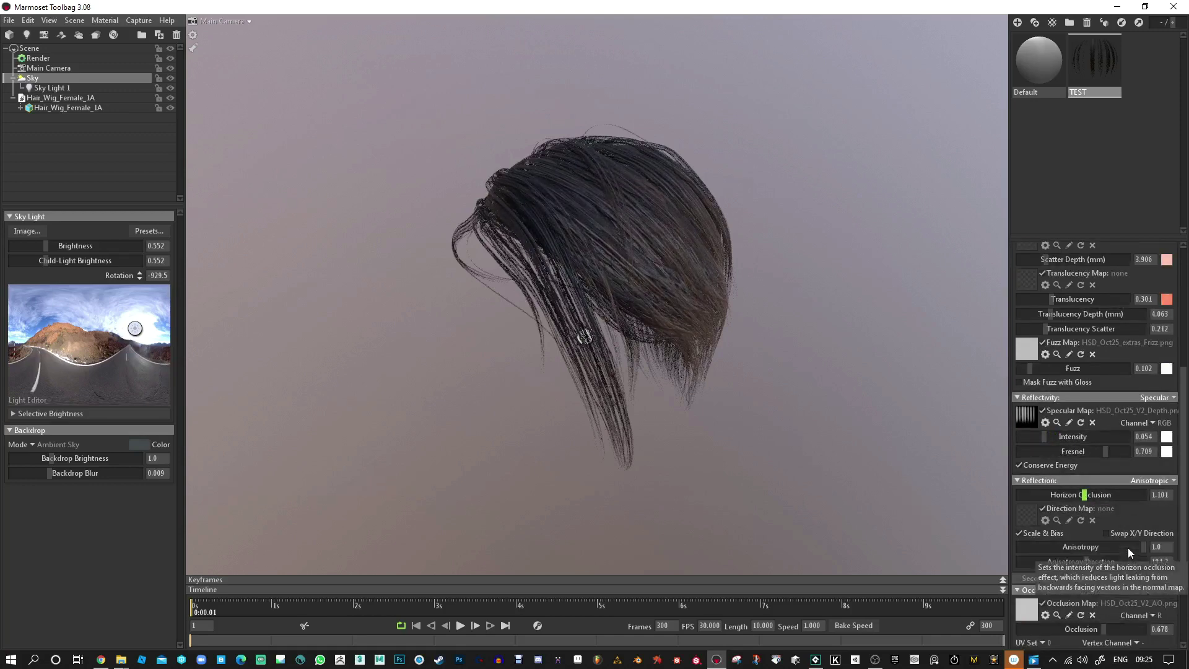
drag(1133, 546, 1031, 546)
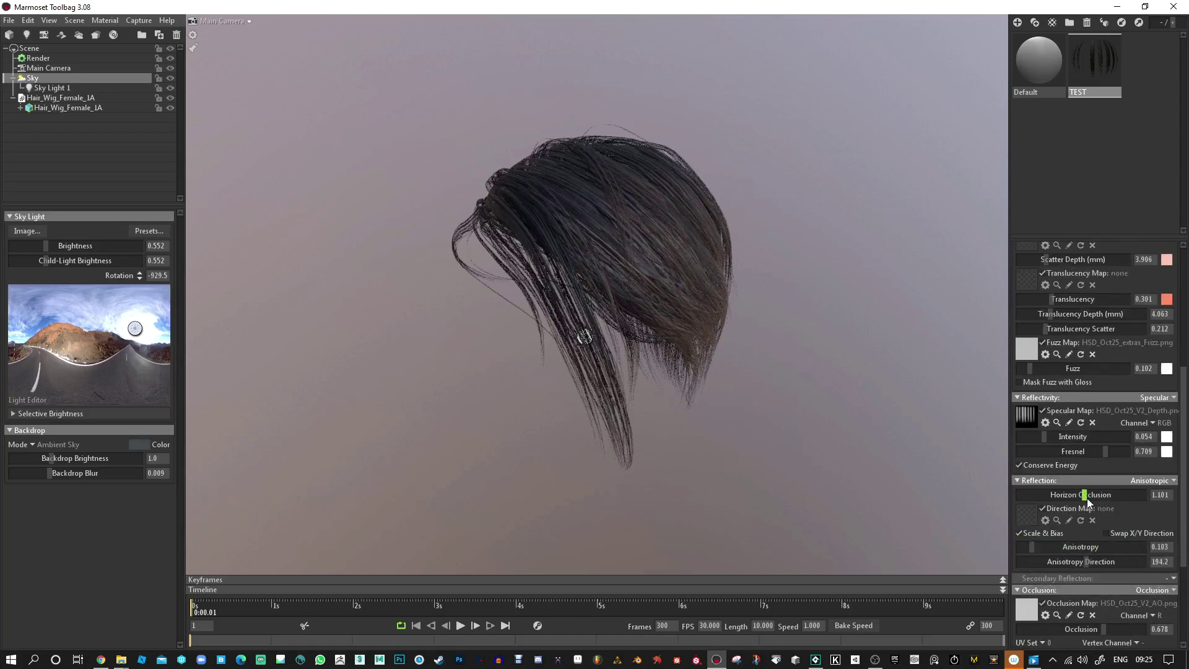
mouse_move(1087, 498)
mouse_down()
mouse_move(1030, 496)
mouse_move(1103, 505)
mouse_up()
mouse_move(1090, 565)
mouse_down()
mouse_move(1128, 563)
mouse_move(1103, 562)
mouse_up()
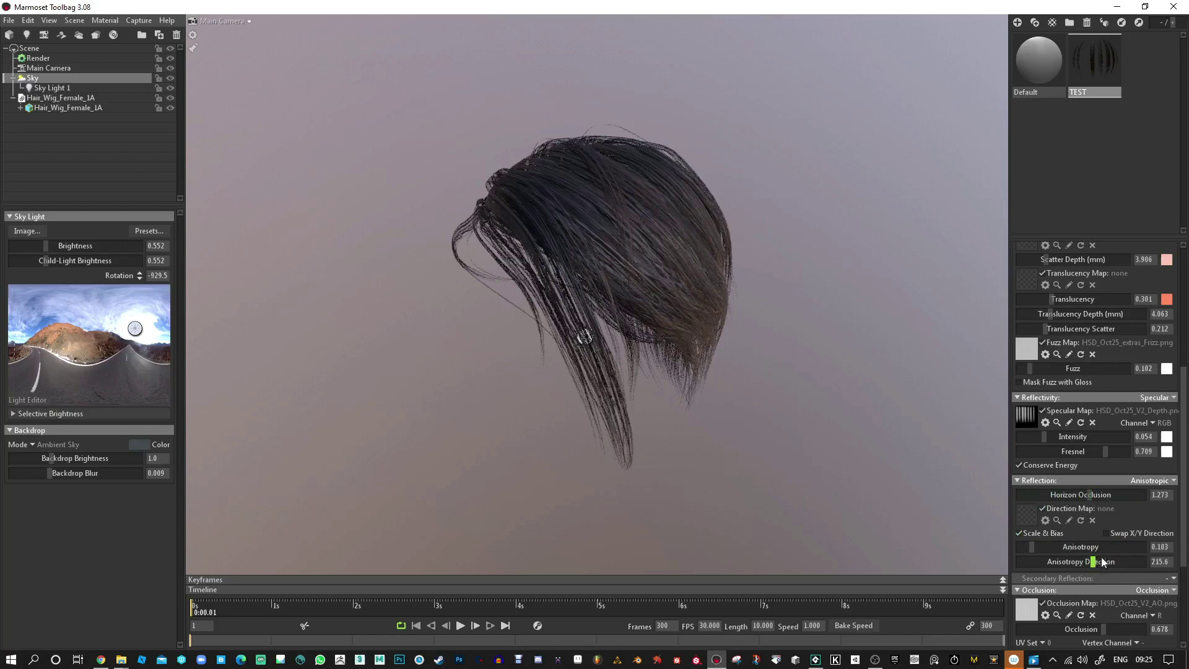
click(1021, 522)
double_click(581, 382)
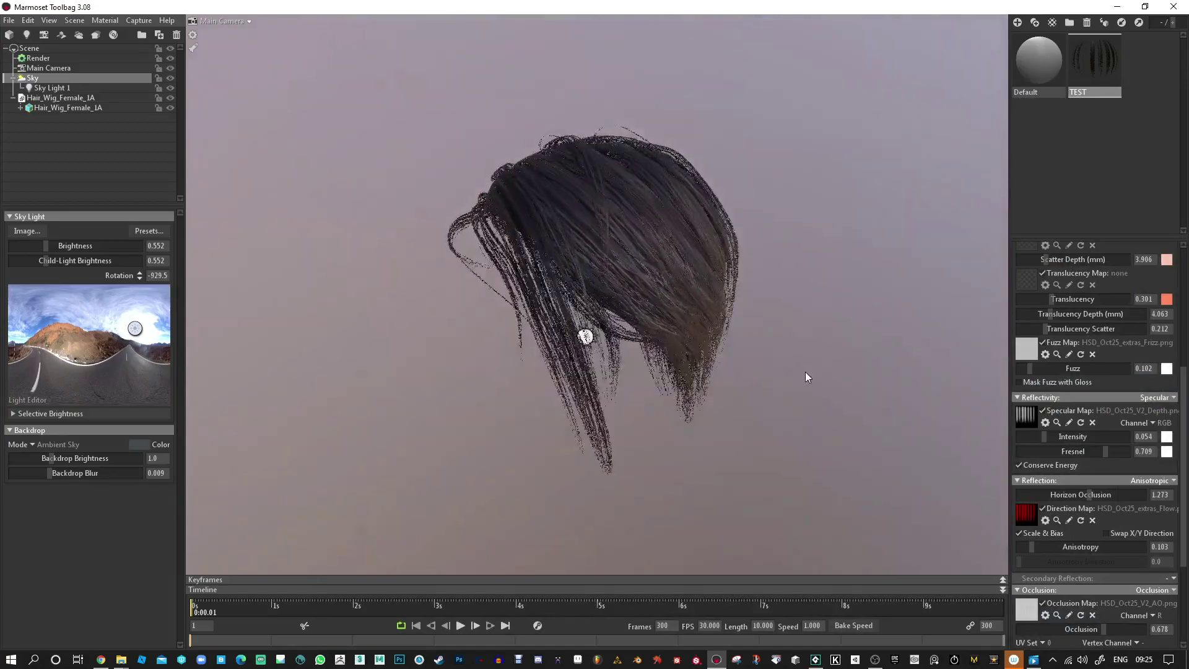
scroll(806, 373, up, 5)
scroll(804, 375, down, 2)
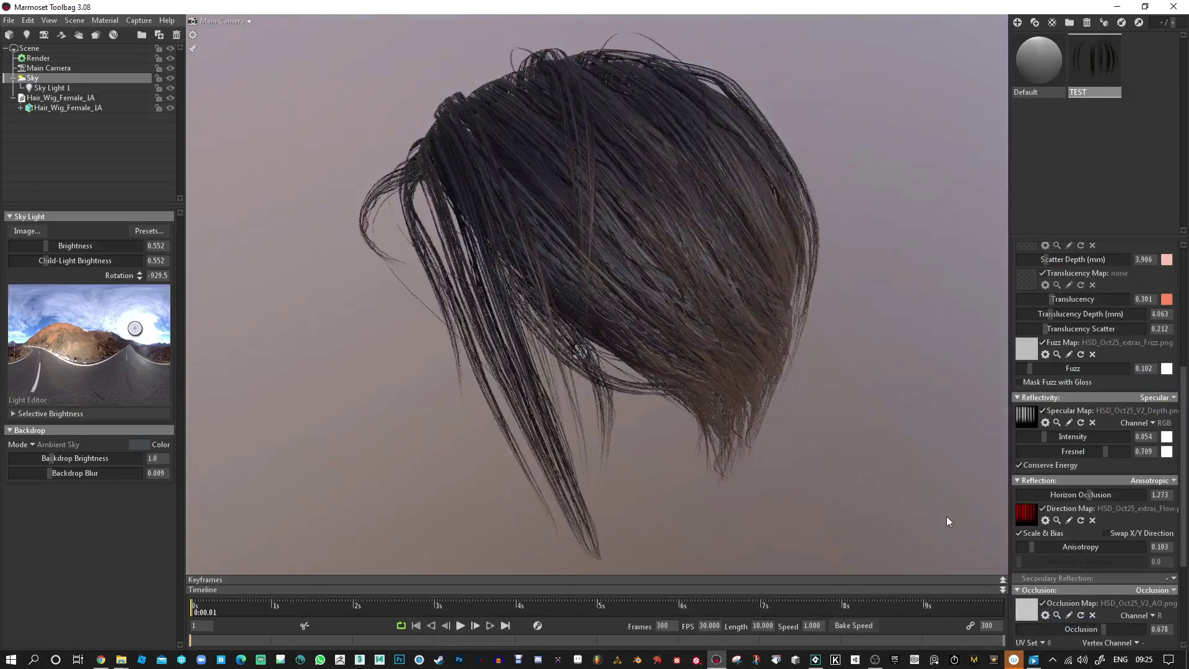
drag(824, 421, 787, 323)
scroll(716, 262, up, 5)
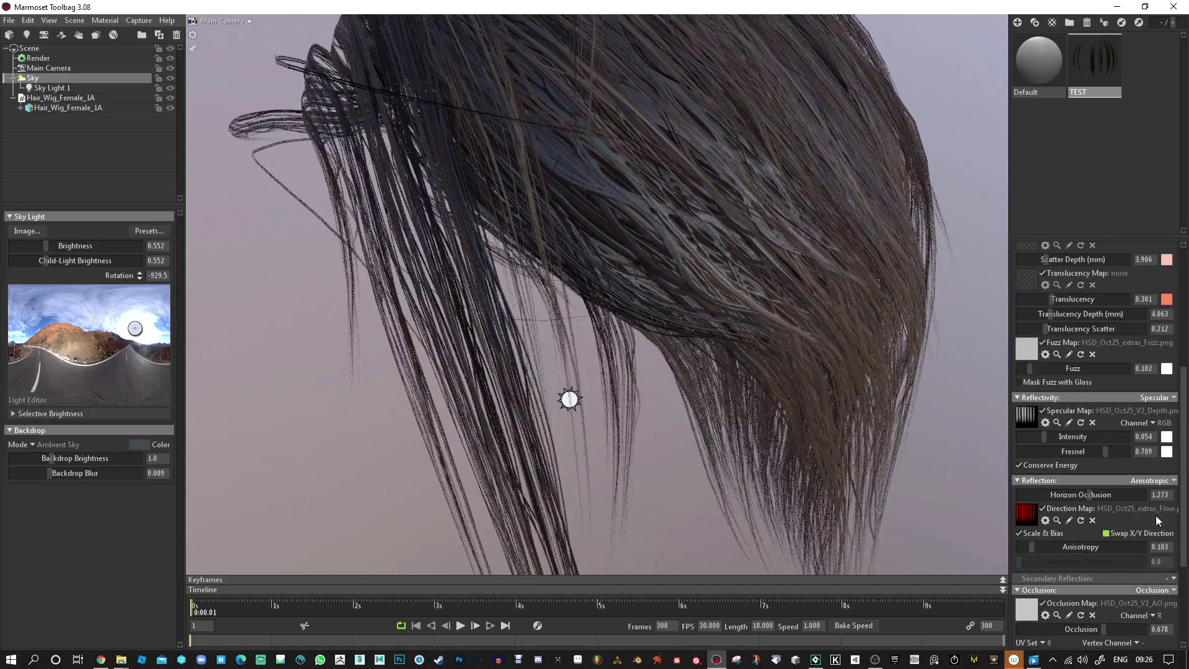
- Try Mirror and Blinn-Phong secondary reflection before settling on Anisotropic
click(1170, 578)
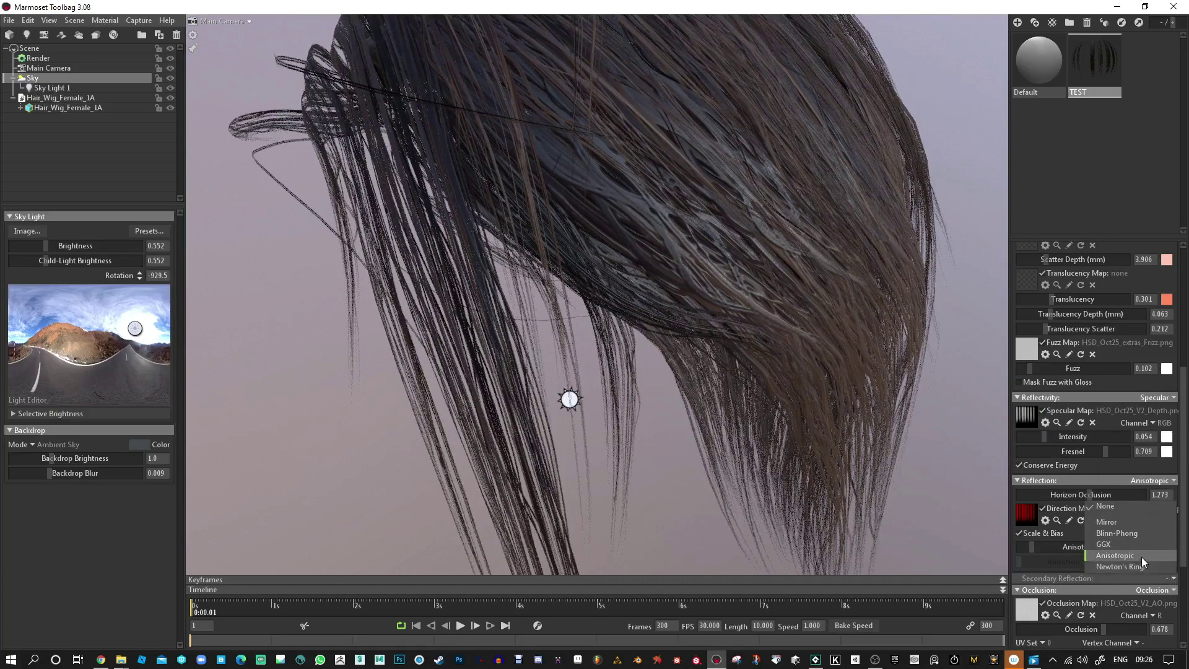
click(1142, 556)
click(1150, 579)
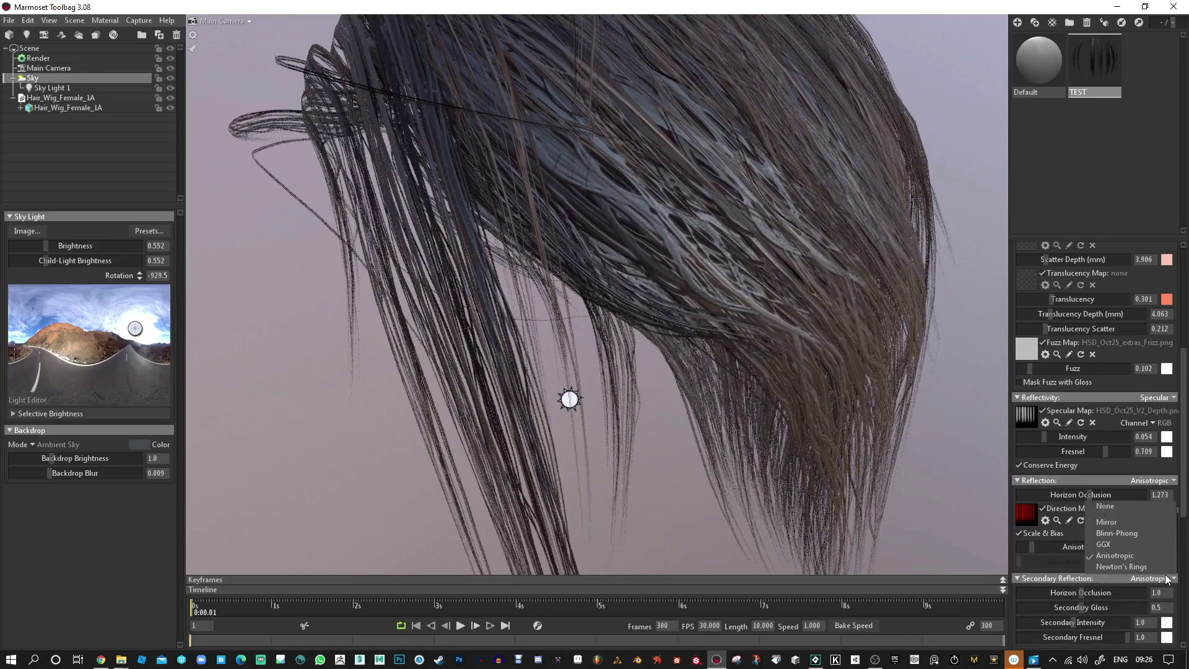
click(1142, 523)
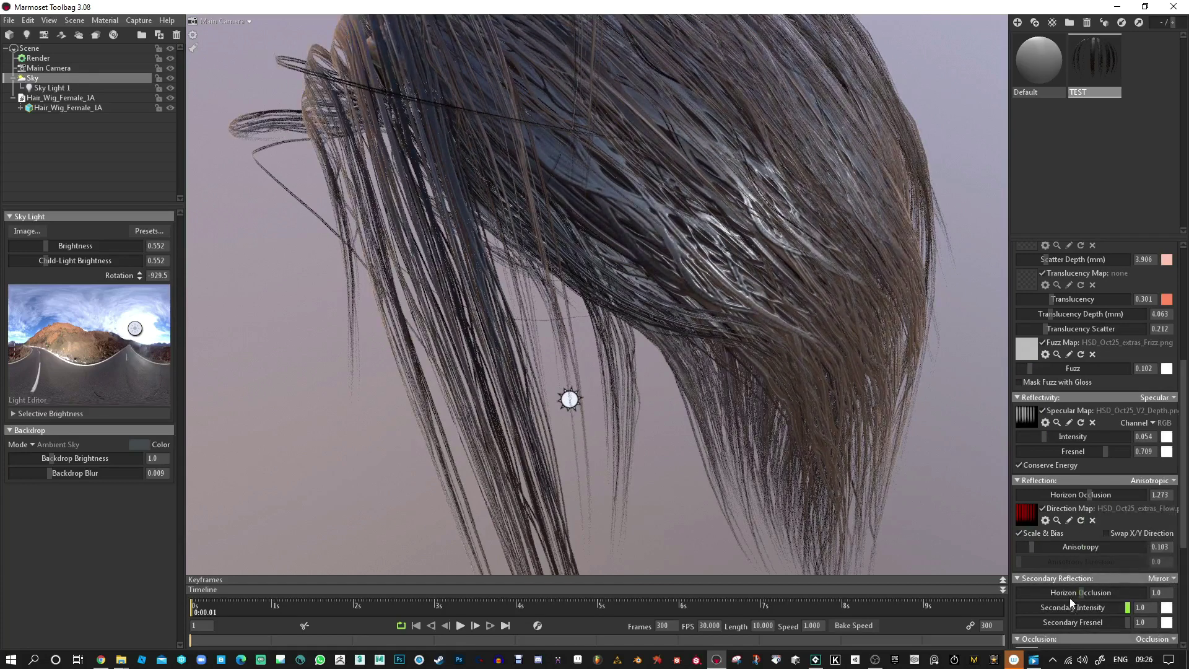
click(1172, 579)
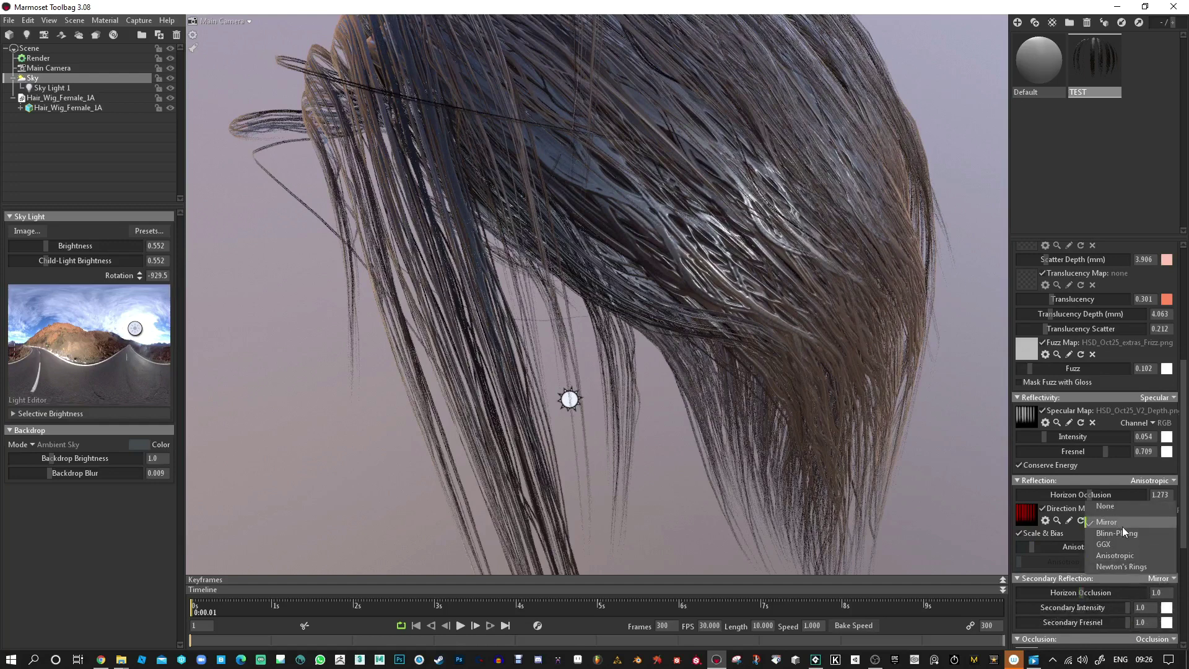
click(1121, 534)
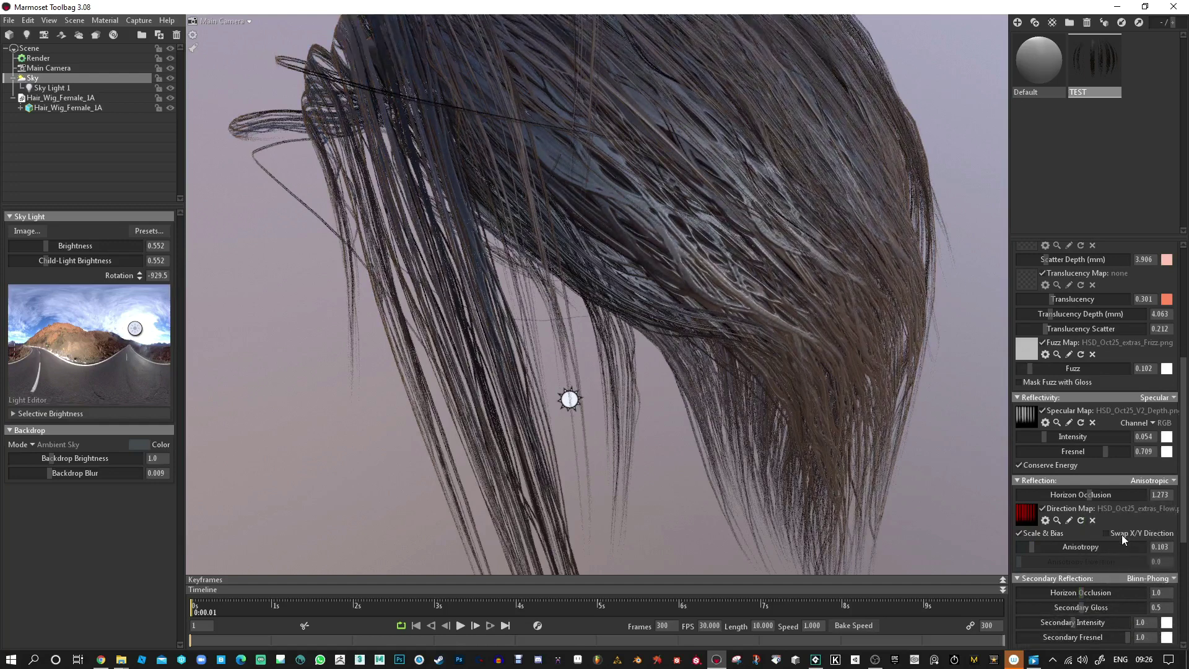
click(1161, 578)
click(1158, 557)
- Dim secondary intensity to 0.322, set secondary gloss 0.139, fuzz 0.221 and scatter depth 54.4
drag(1075, 627, 1049, 621)
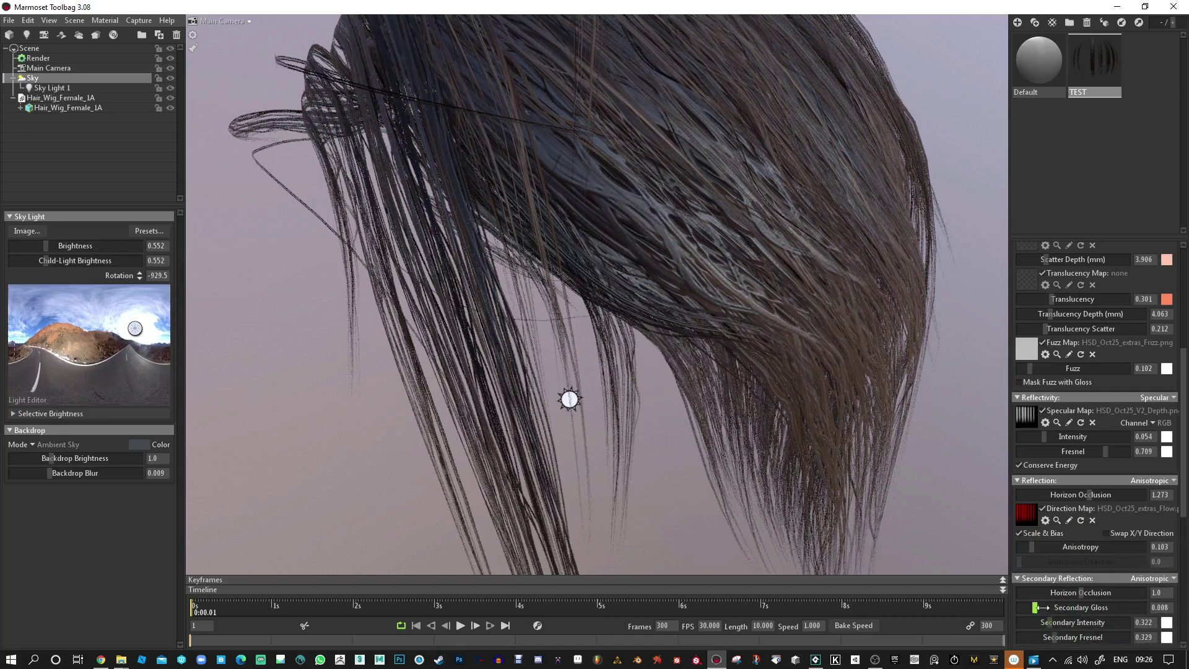
drag(1051, 607, 999, 590)
mouse_move(1060, 547)
mouse_down()
mouse_move(1112, 547)
mouse_move(1009, 548)
mouse_move(1063, 553)
mouse_up()
drag(1029, 370, 1059, 370)
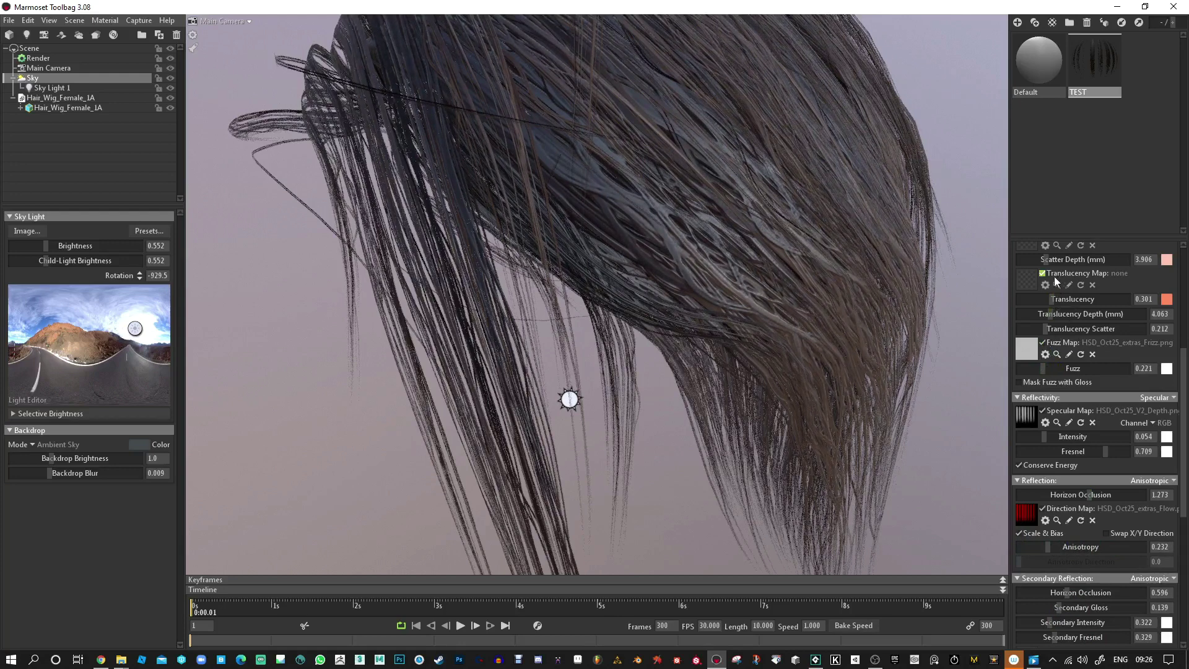
drag(1061, 260, 1074, 259)
- Lower gloss to 0.341 and specular intensity to 0.011
scroll(1081, 307, up, 3)
scroll(1081, 307, up, 2)
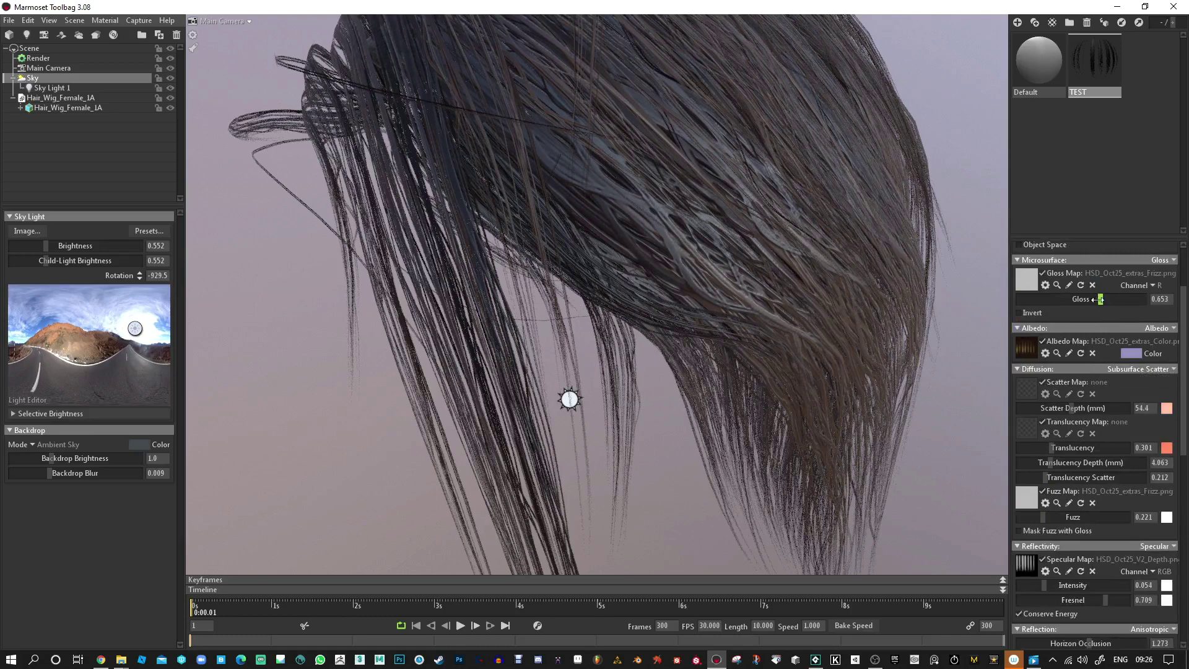
drag(1088, 302, 1043, 302)
drag(1047, 588, 1020, 585)
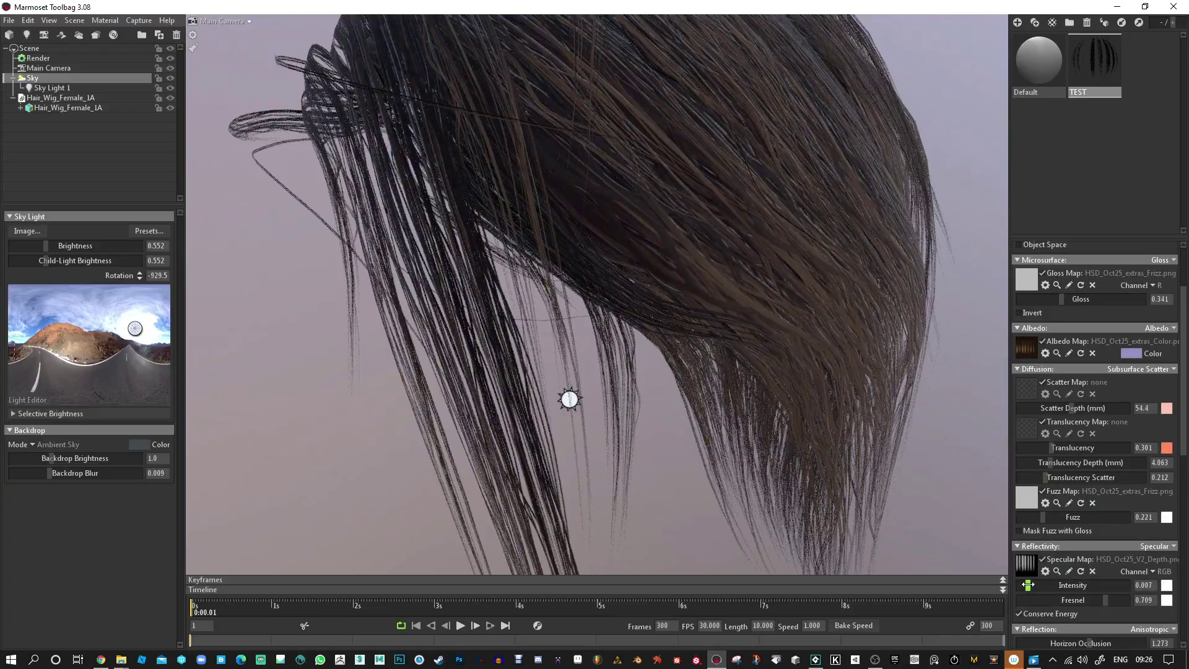
right_drag(935, 488, 594, 336)
drag(593, 335, 845, 373)
- Duplicate Hair_Wig_Female_IA with Ctrl+D into a Copy layer, then deselect it
click(56, 97)
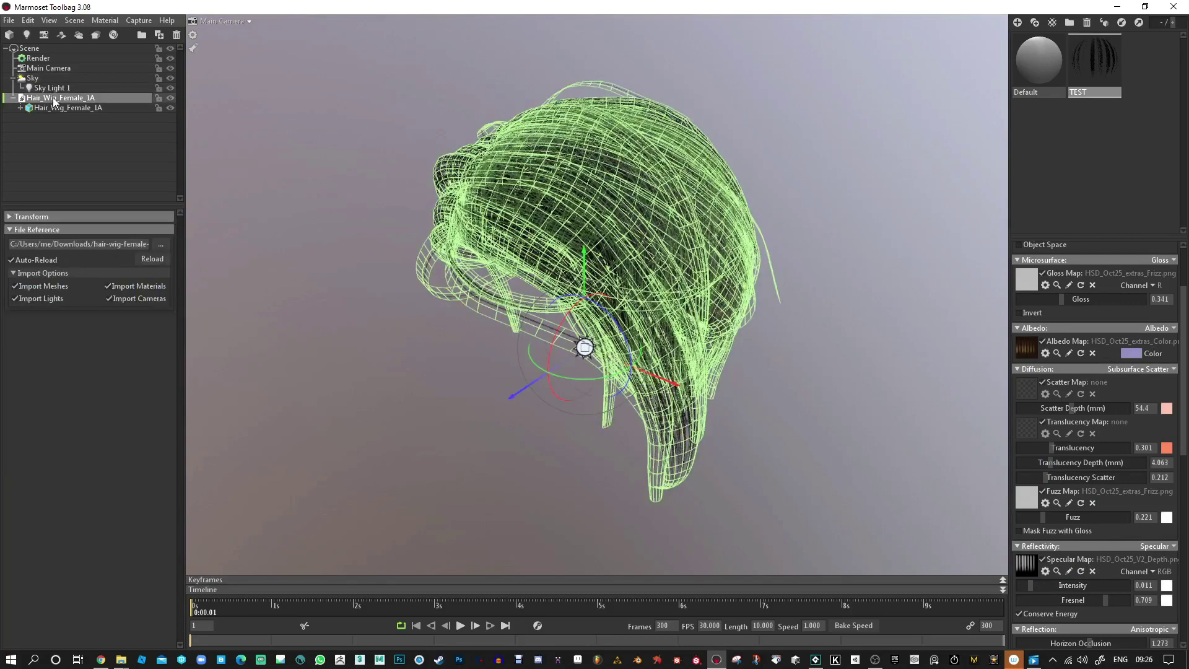
key(ctrl+d)
drag(681, 291, 591, 268)
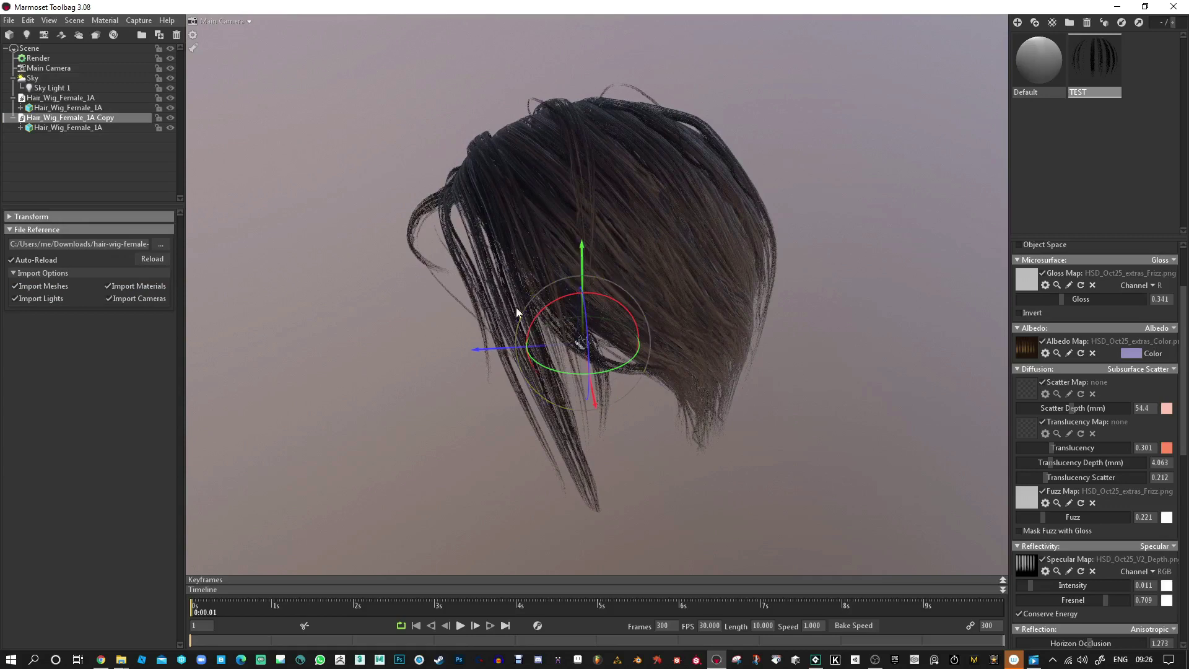
drag(494, 346, 494, 349)
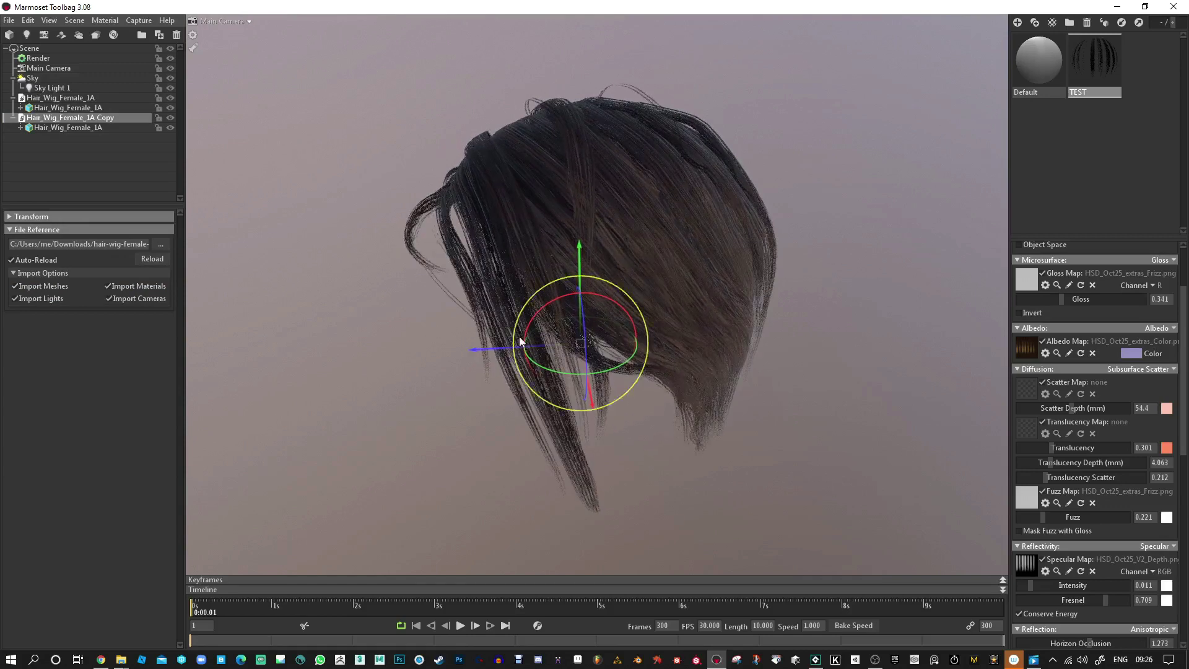
key(w)
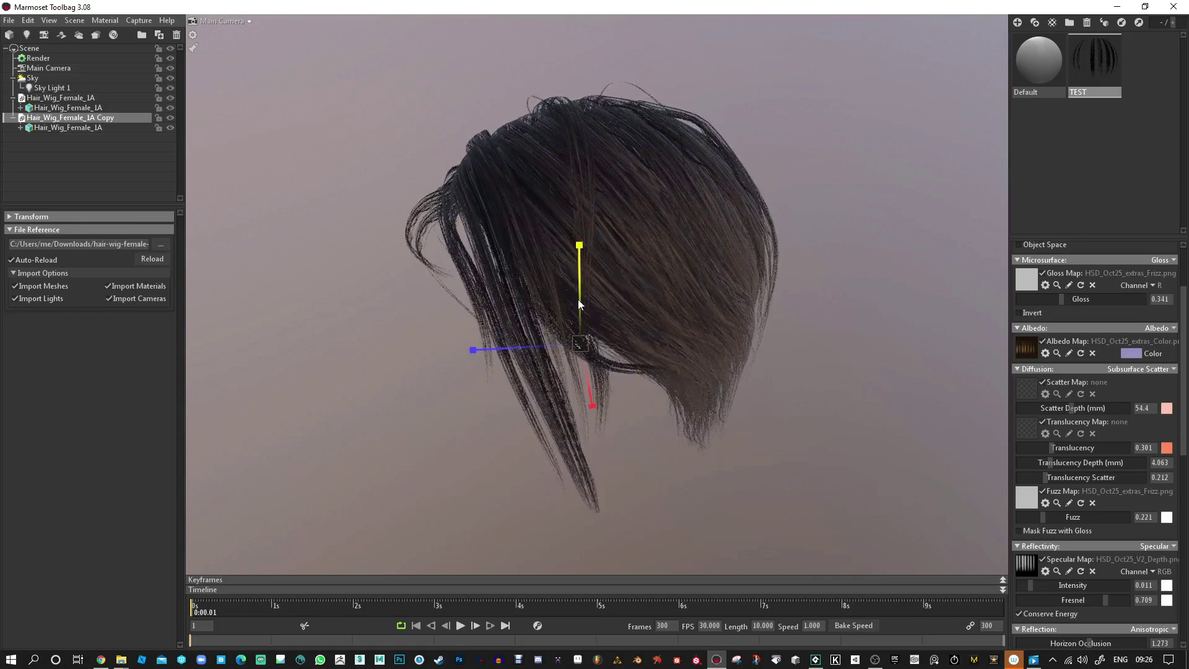
key(e)
click(892, 310)
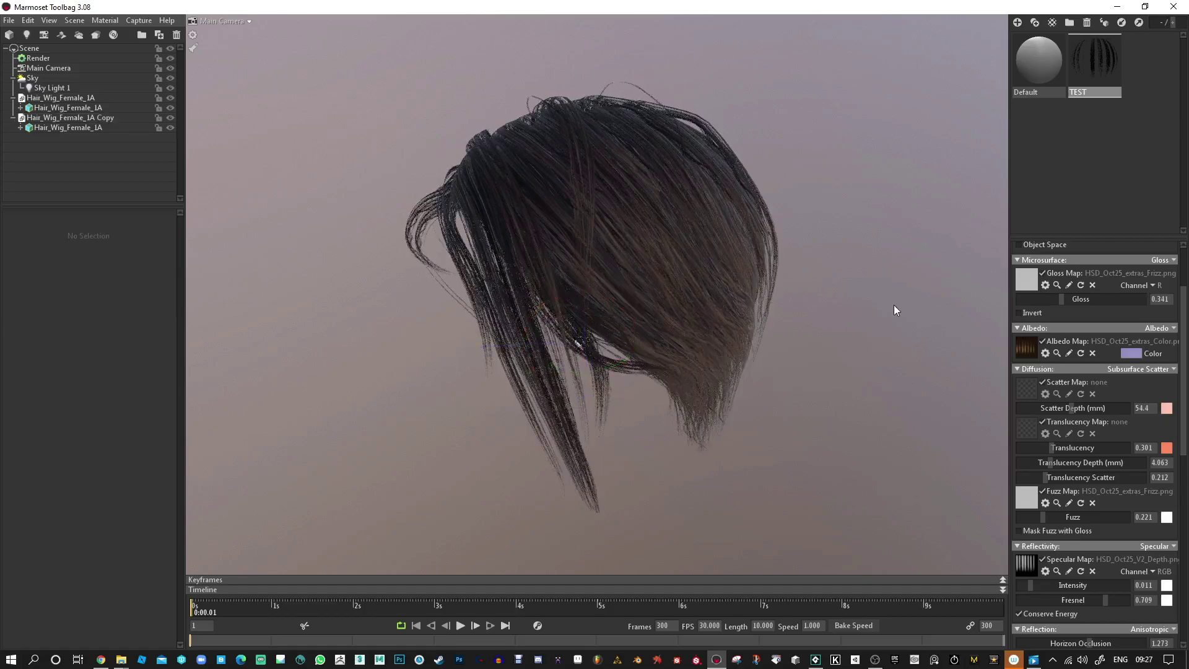
drag(892, 310, 663, 321)
- Add a new light, make it Directional, and raise its brightness substantially
click(39, 79)
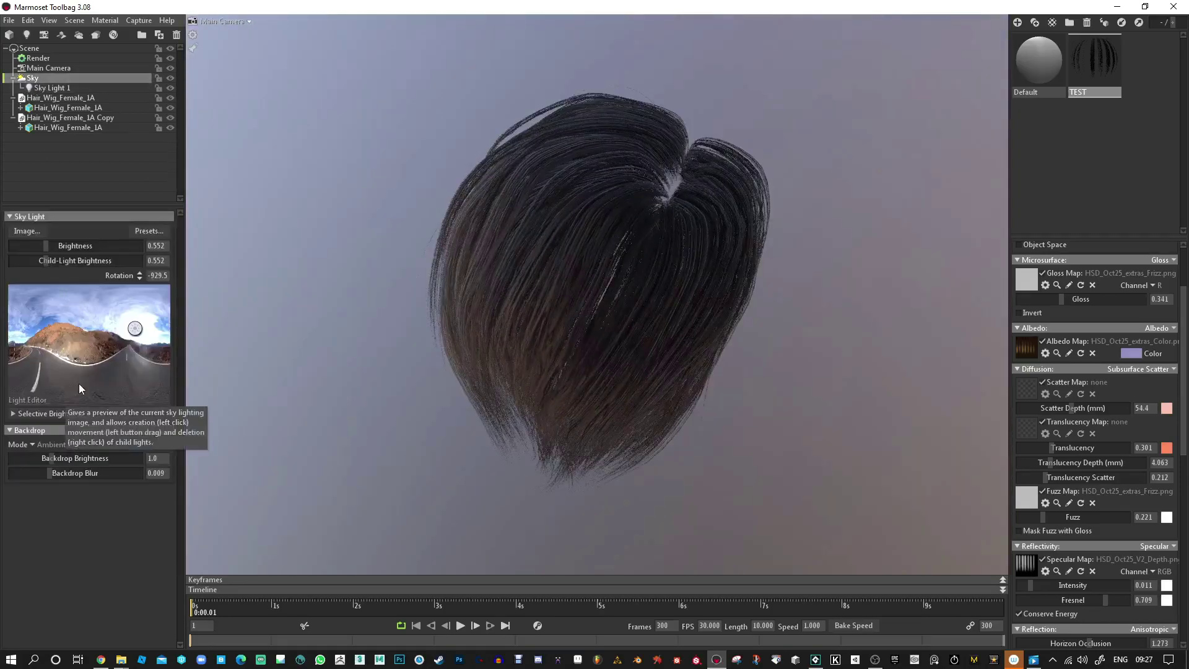
click(26, 35)
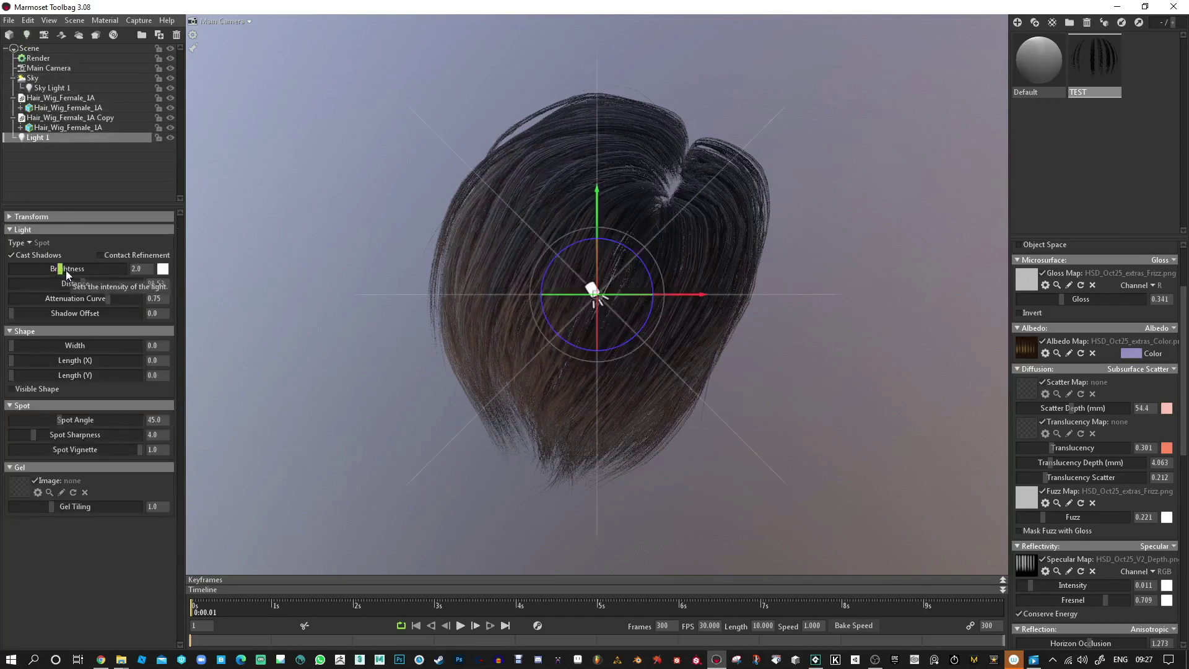
click(29, 242)
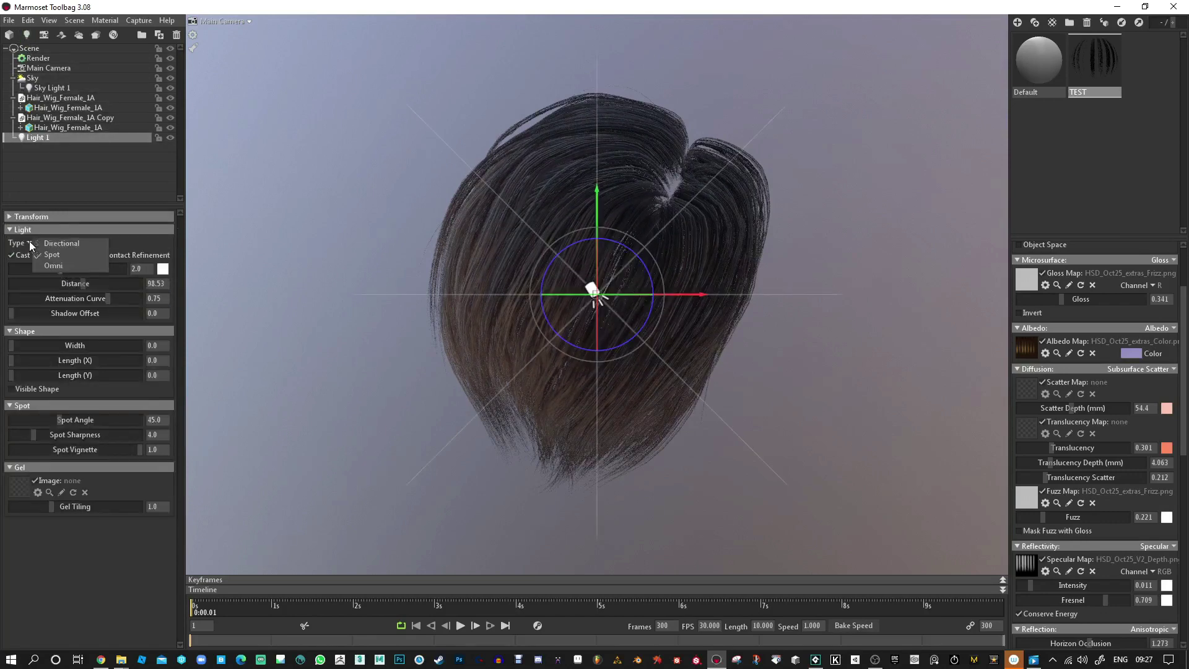
click(54, 241)
mouse_move(585, 400)
mouse_down()
mouse_move(611, 402)
mouse_move(590, 407)
mouse_up()
scroll(568, 259, down, 5)
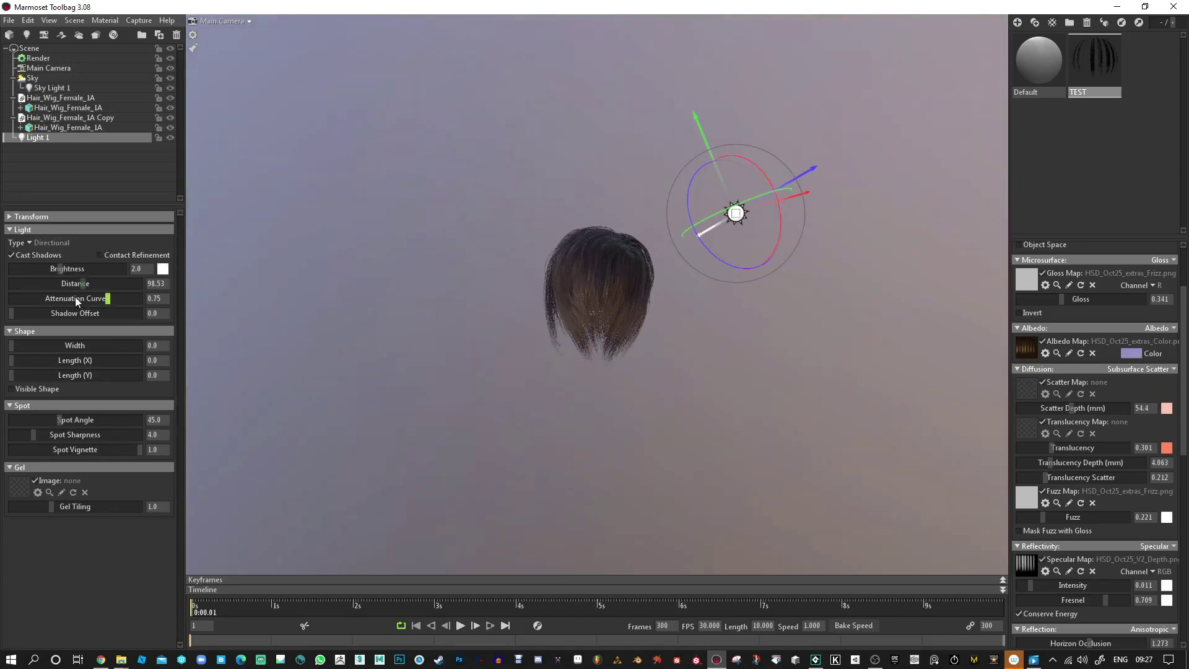
drag(67, 269, 60, 299)
drag(791, 378, 675, 321)
- Lower backdrop brightness to 0.037 and parent Light 1 under the Sky
click(34, 78)
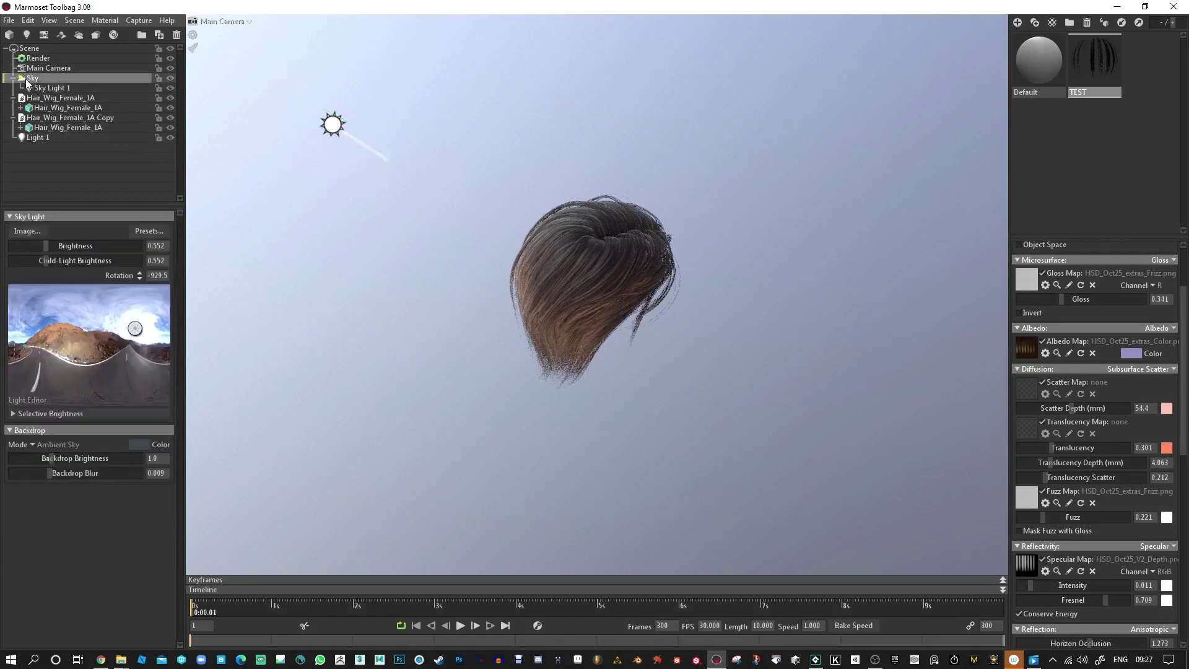
drag(50, 458, 29, 458)
scroll(695, 276, up, 2)
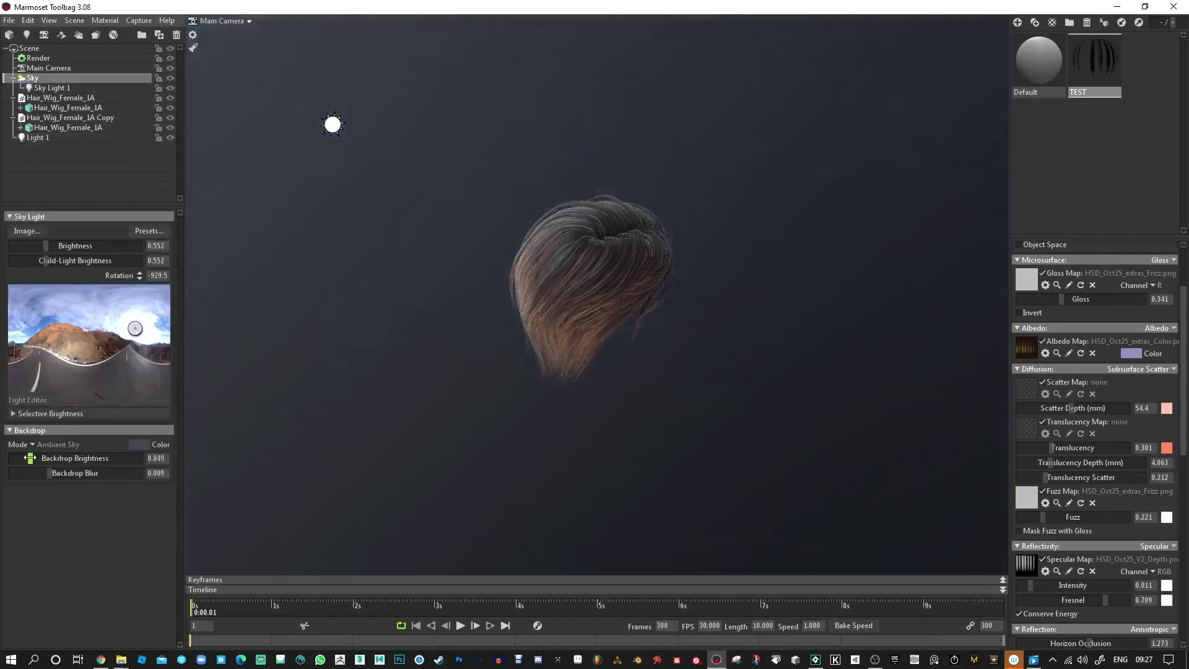
mouse_move(695, 281)
mouse_down()
mouse_move(688, 305)
mouse_move(587, 393)
mouse_move(770, 366)
mouse_move(892, 389)
mouse_move(367, 367)
mouse_move(569, 397)
mouse_up()
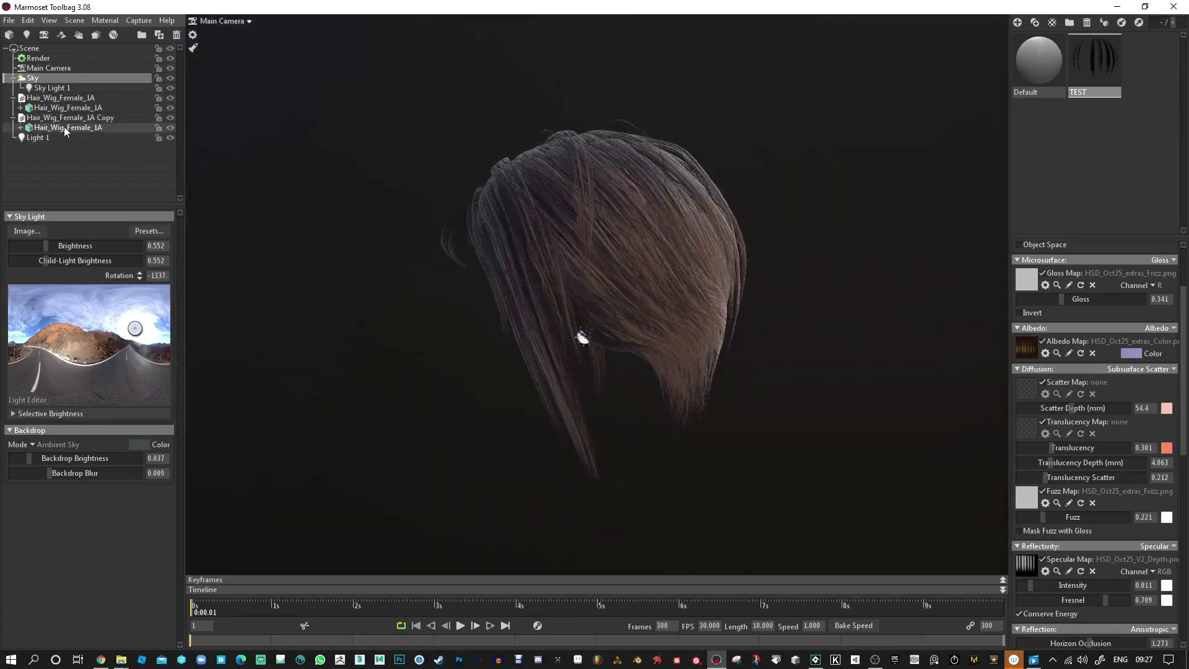
drag(36, 138, 40, 77)
mouse_move(827, 317)
shift+mouse_down()
mouse_move(289, 323)
mouse_move(719, 322)
mouse_move(685, 327)
shift+mouse_up()
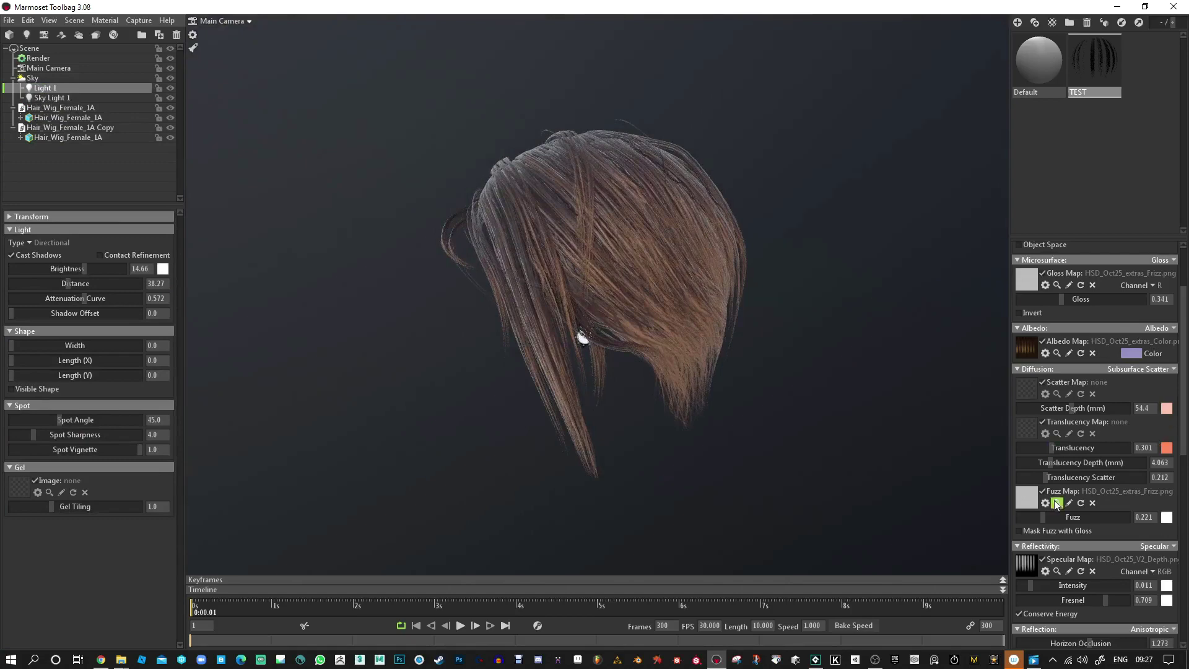
- Set specular intensity to 0.017 and swing the sky lighting, inspecting the wig from several angles
mouse_move(1042, 585)
mouse_down()
mouse_move(1065, 586)
mouse_move(1030, 586)
mouse_up()
mouse_move(847, 451)
shift+mouse_down()
mouse_move(476, 425)
mouse_move(291, 436)
mouse_move(643, 444)
mouse_move(531, 446)
mouse_move(566, 385)
mouse_move(505, 345)
mouse_move(293, 362)
mouse_move(345, 384)
mouse_move(380, 348)
mouse_move(388, 419)
mouse_move(370, 391)
mouse_move(428, 374)
shift+mouse_up()
shift+drag(835, 328, 665, 324)
scroll(669, 337, up, 3)
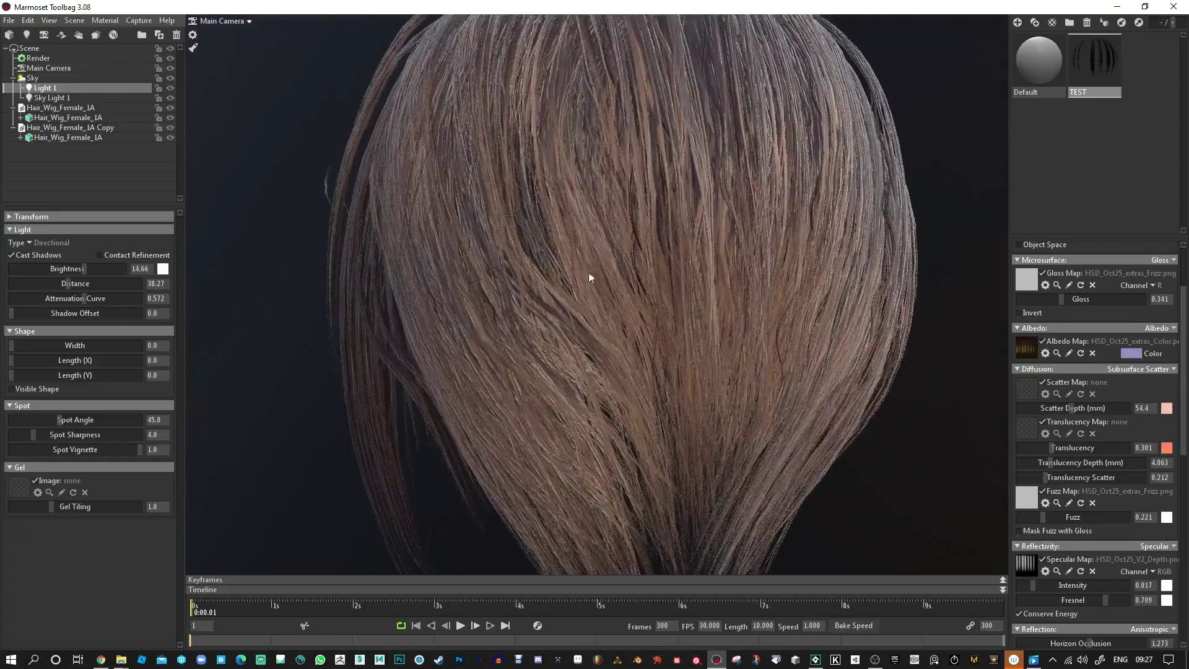
scroll(670, 310, down, 5)
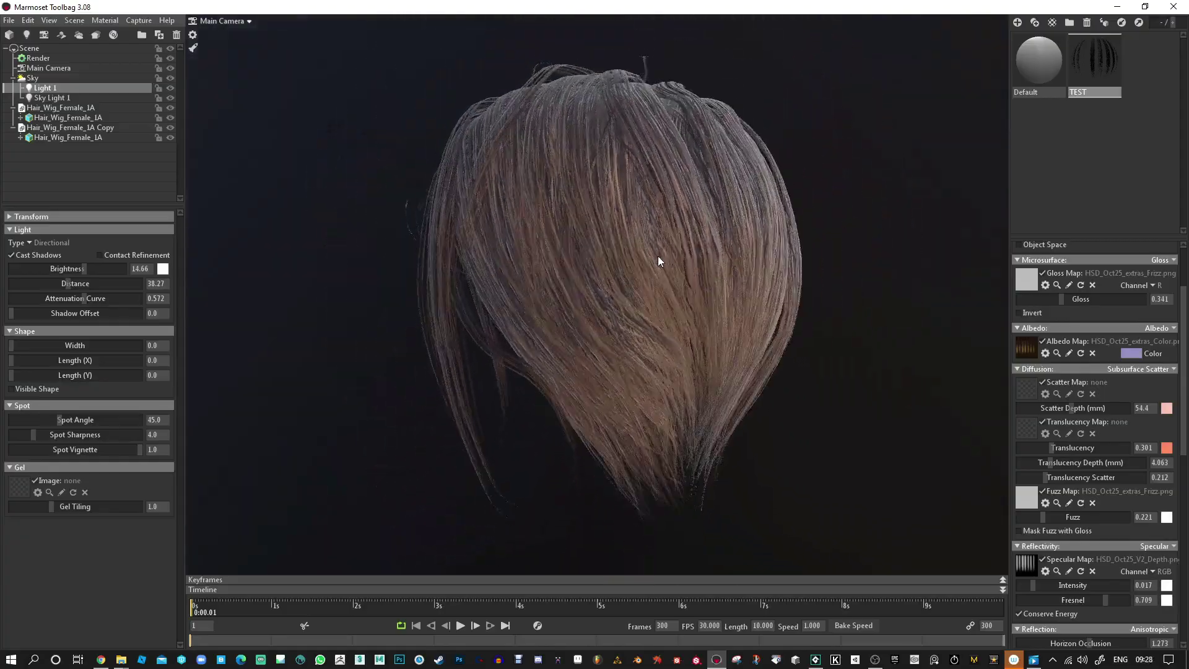
drag(658, 260, 722, 337)
scroll(591, 180, up, 3)
scroll(592, 186, up, 3)
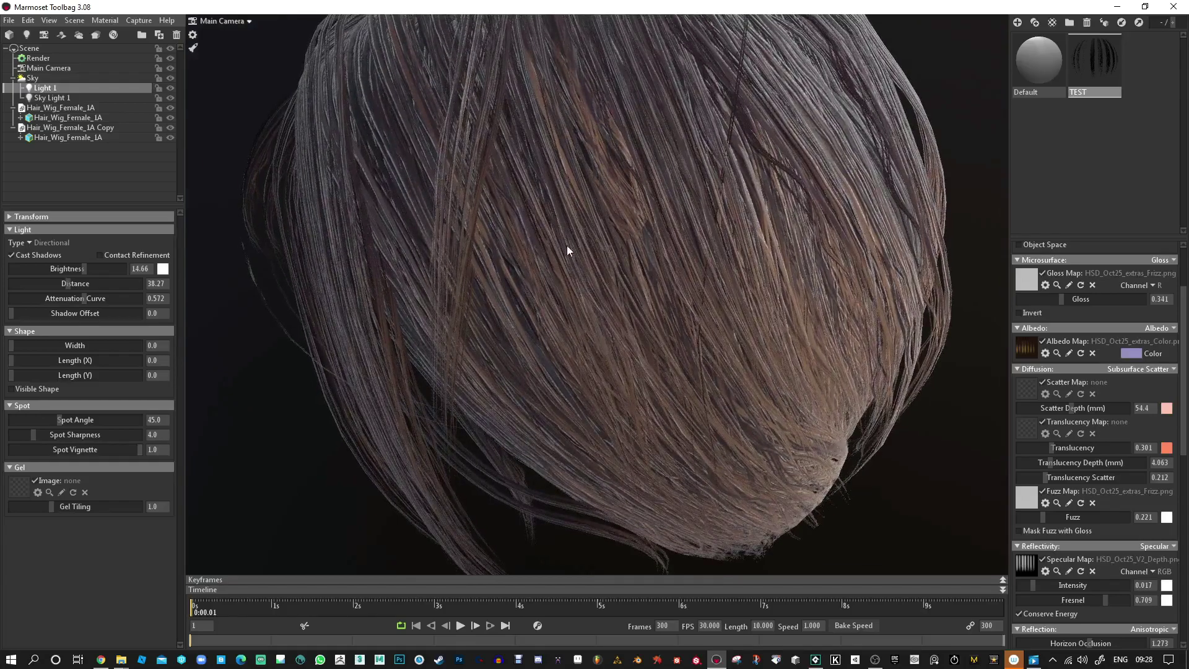
drag(633, 213, 644, 276)
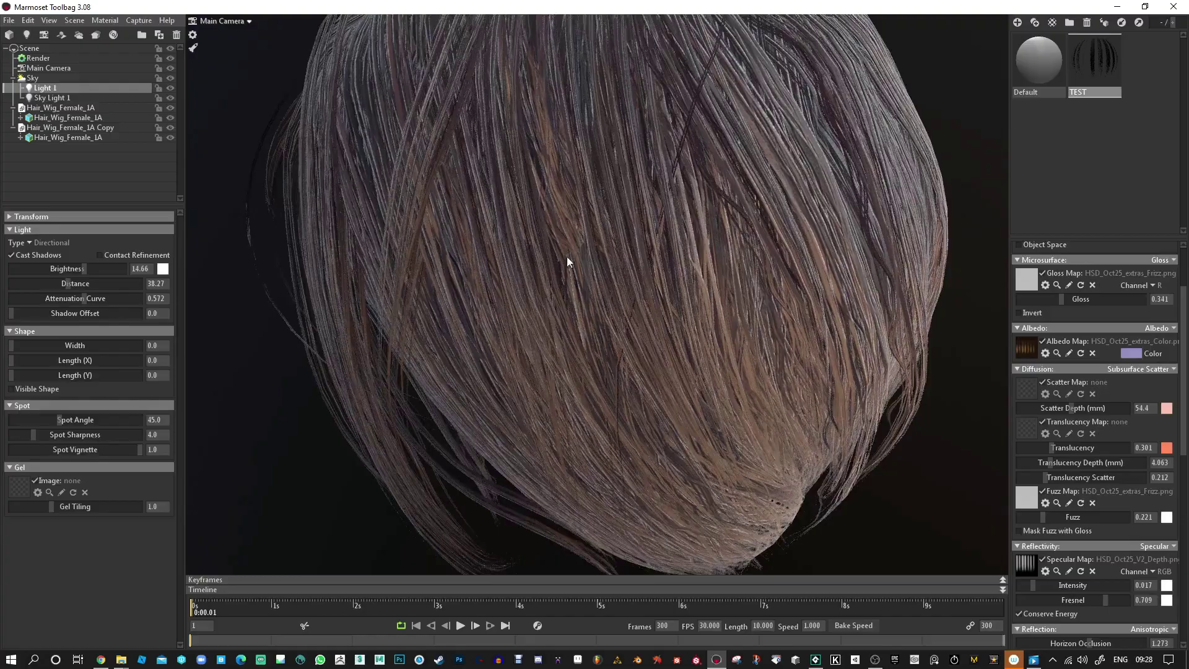
scroll(589, 247, up, 4)
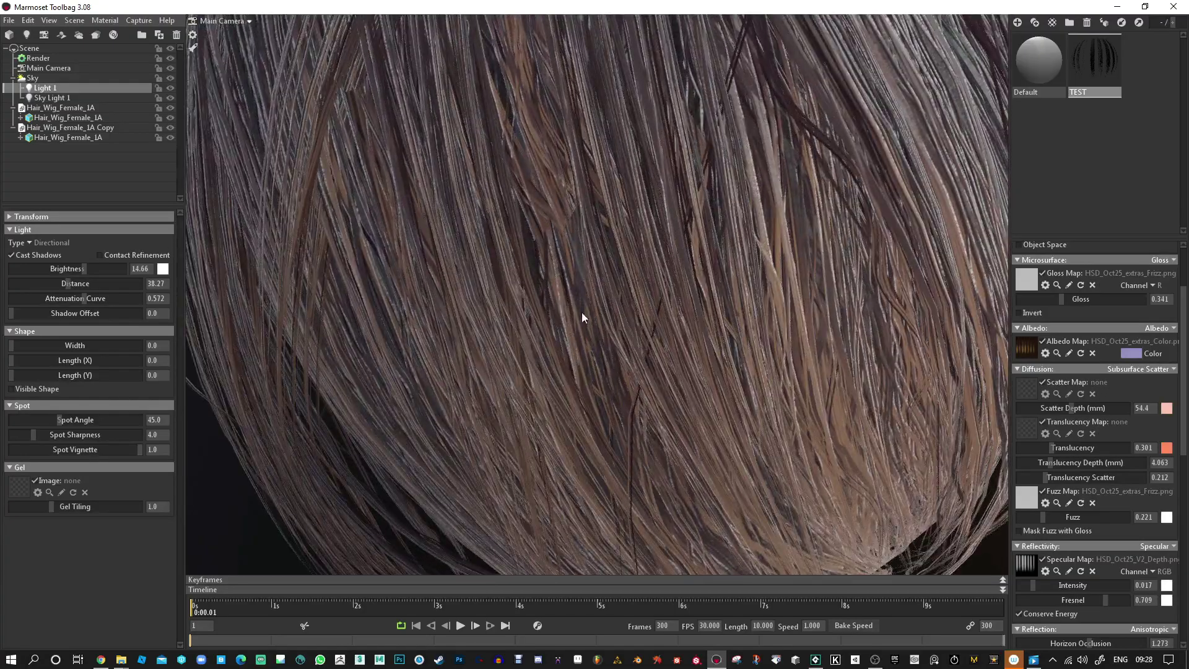
scroll(582, 312, down, 5)
drag(571, 215, 849, 293)
- Tint the hair's albedo colour red with ff4761
click(1138, 354)
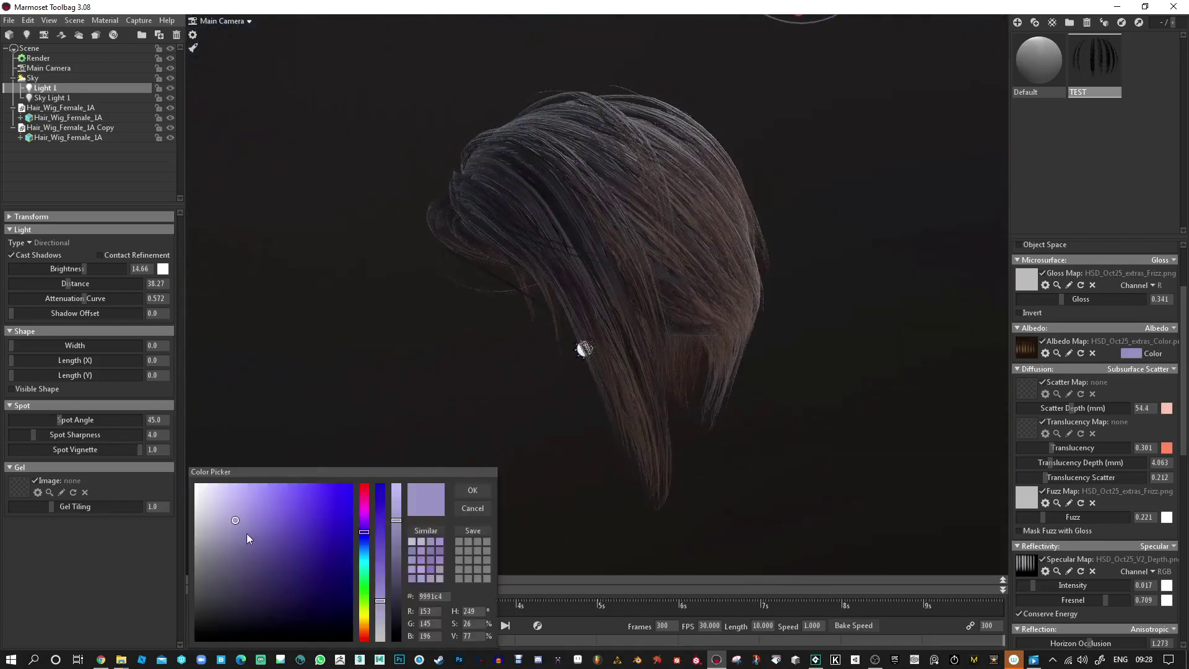
drag(246, 534, 132, 459)
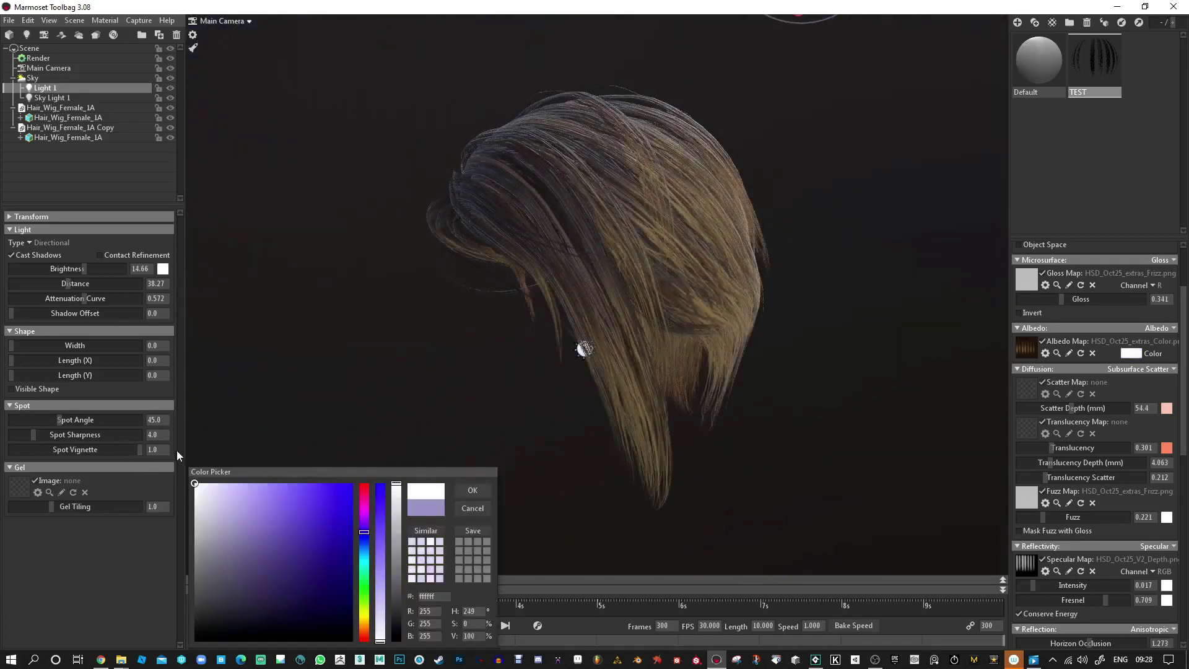
drag(358, 526, 256, 504)
click(472, 490)
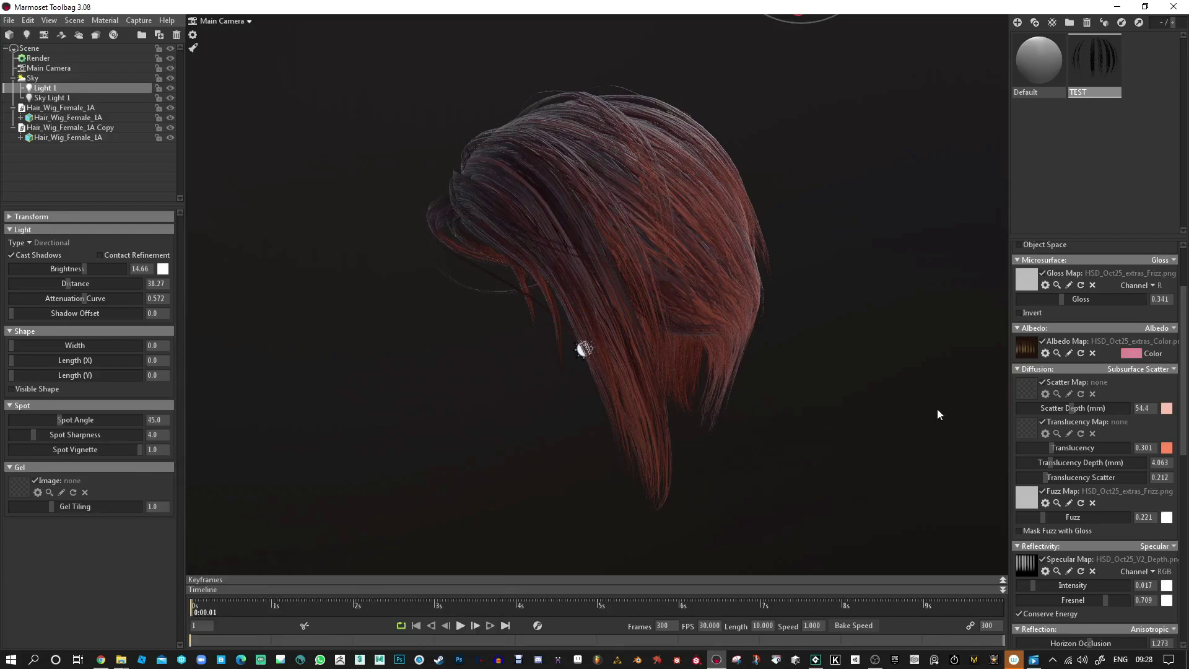
- Set specular intensity to 0.01 and rotate the light direction across the wig
drag(930, 410, 607, 321)
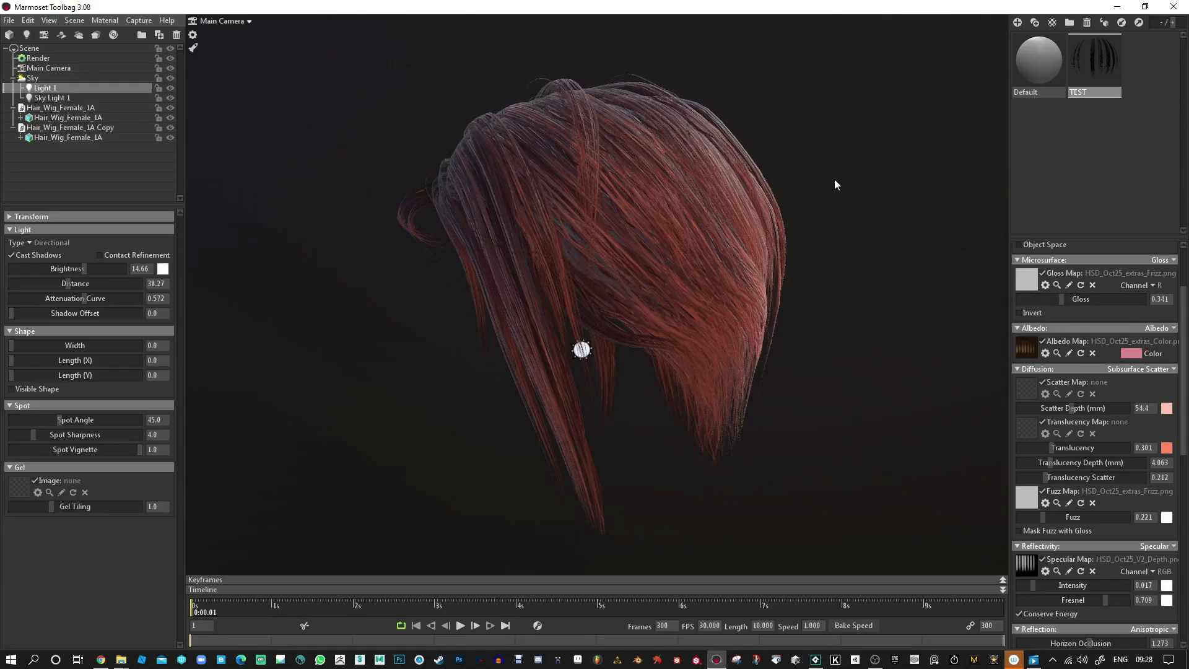
drag(852, 284, 548, 396)
drag(785, 425, 855, 434)
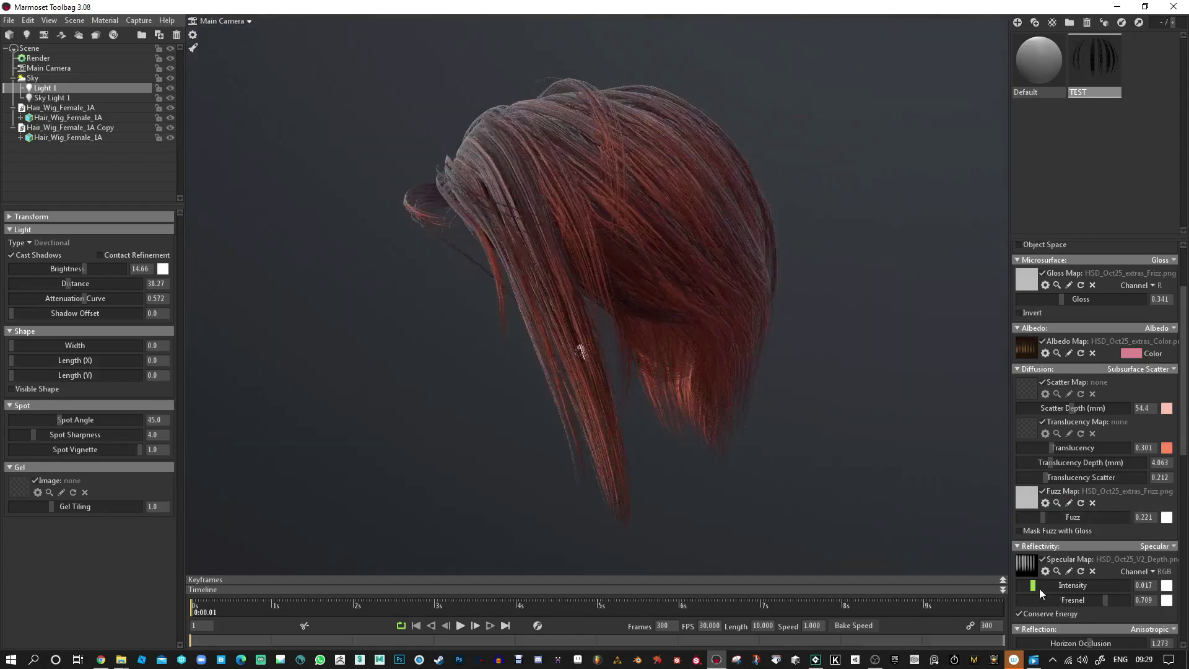
mouse_move(1040, 587)
mouse_down()
mouse_move(1053, 585)
mouse_move(1028, 586)
mouse_up()
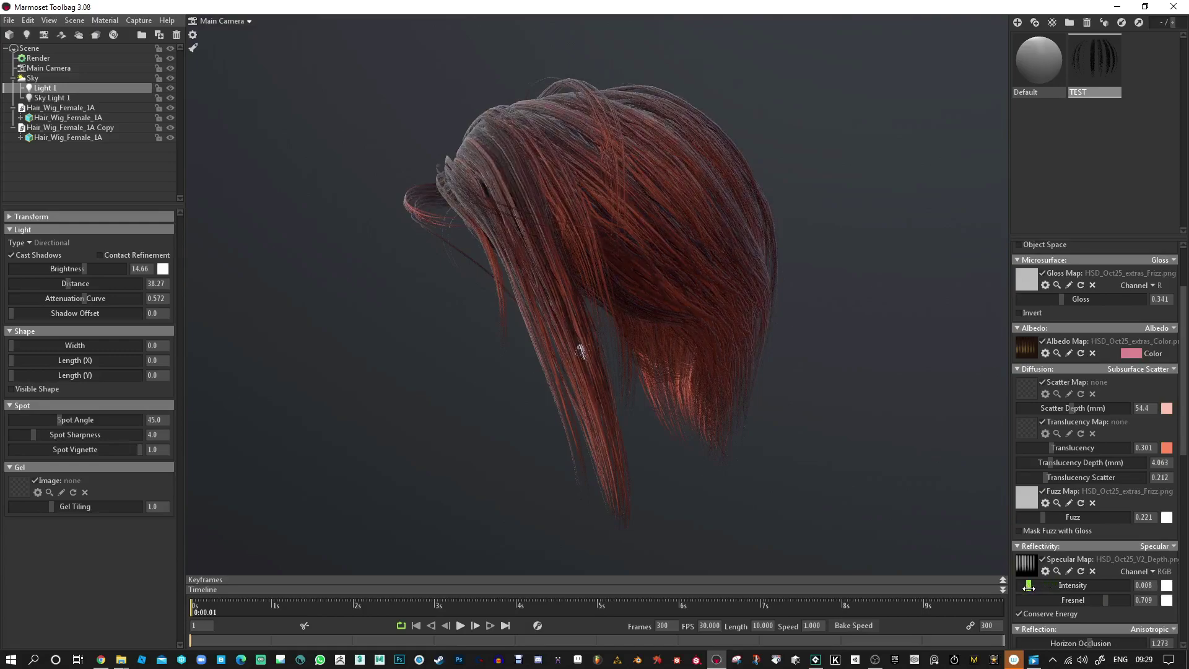
shift+drag(785, 400, 715, 473)
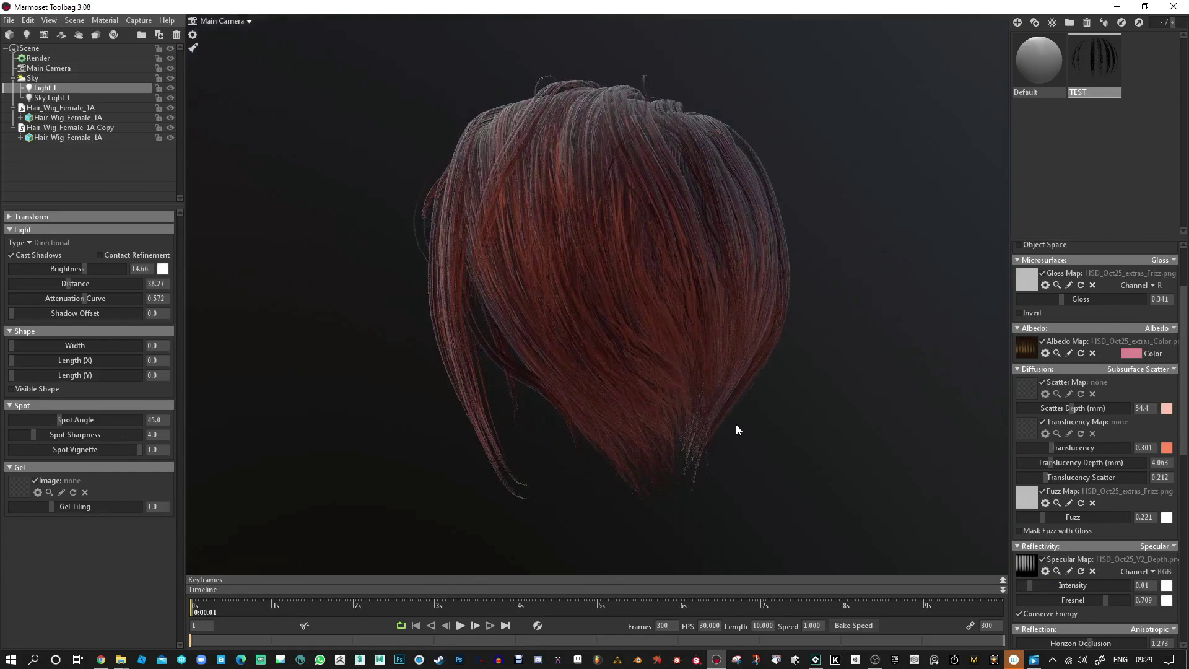